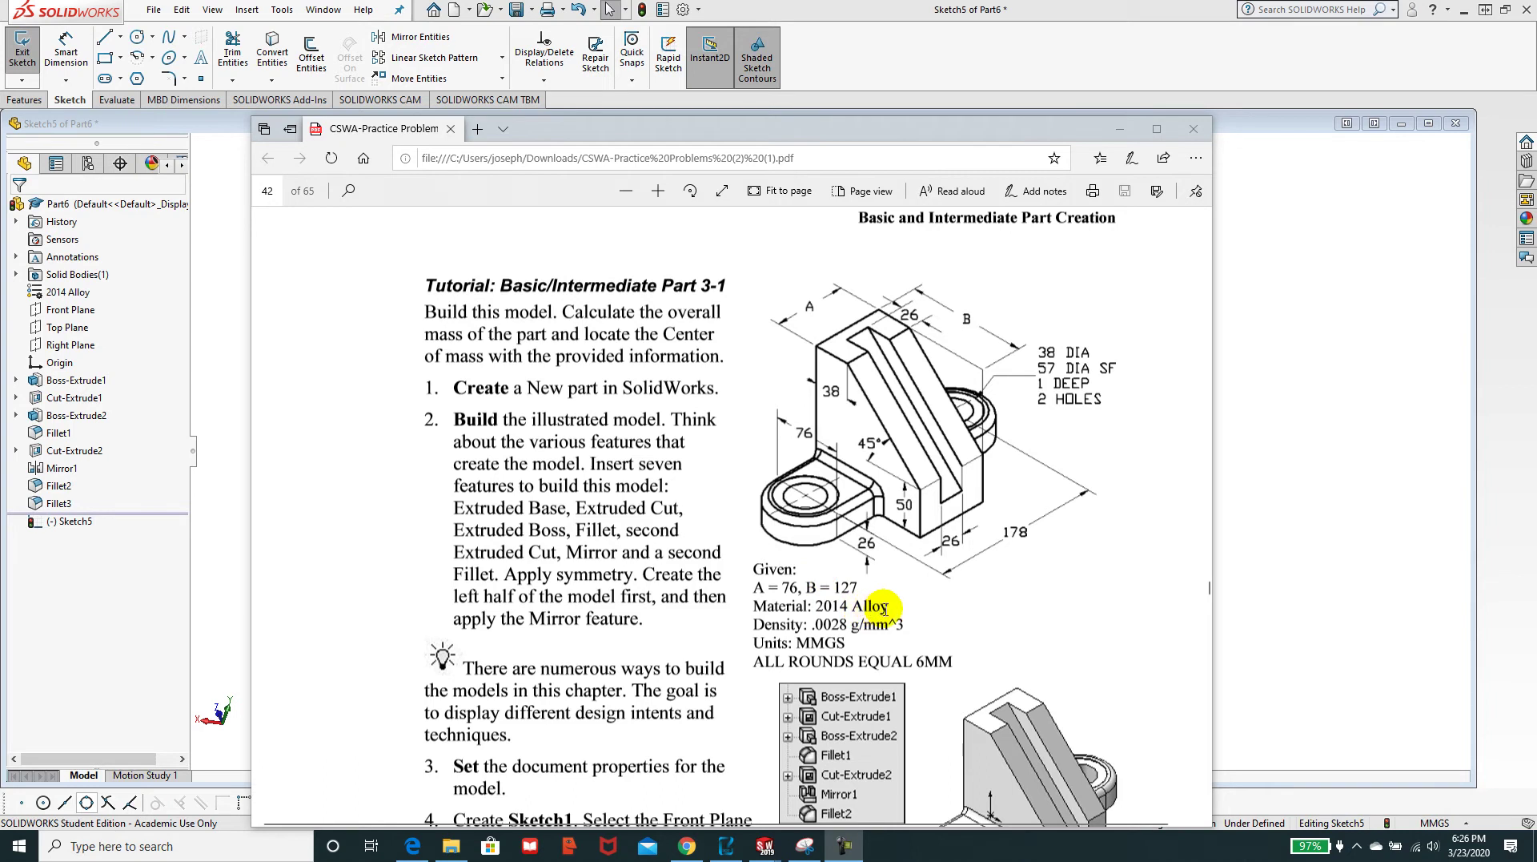
- Examine Tutorial Part 3-1 in the CSWA practice PDF for the dimensions, material, units and modelling sequence
{"action": "scroll", "coordinate": [884, 608], "scroll_direction": "down", "scroll_amount": 4}
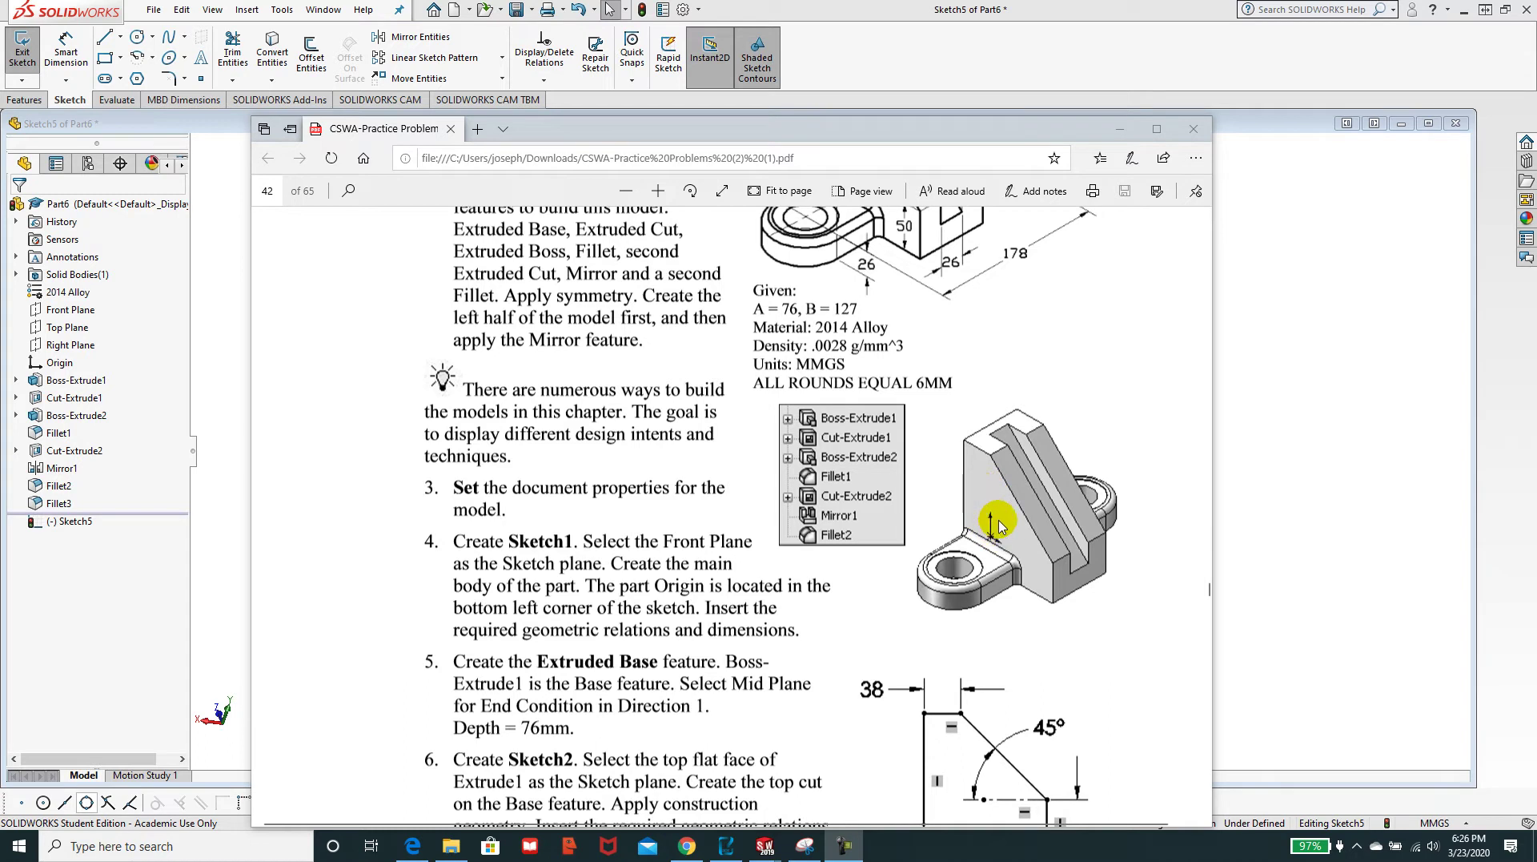
{"action": "scroll", "coordinate": [961, 544], "scroll_direction": "down", "scroll_amount": 3}
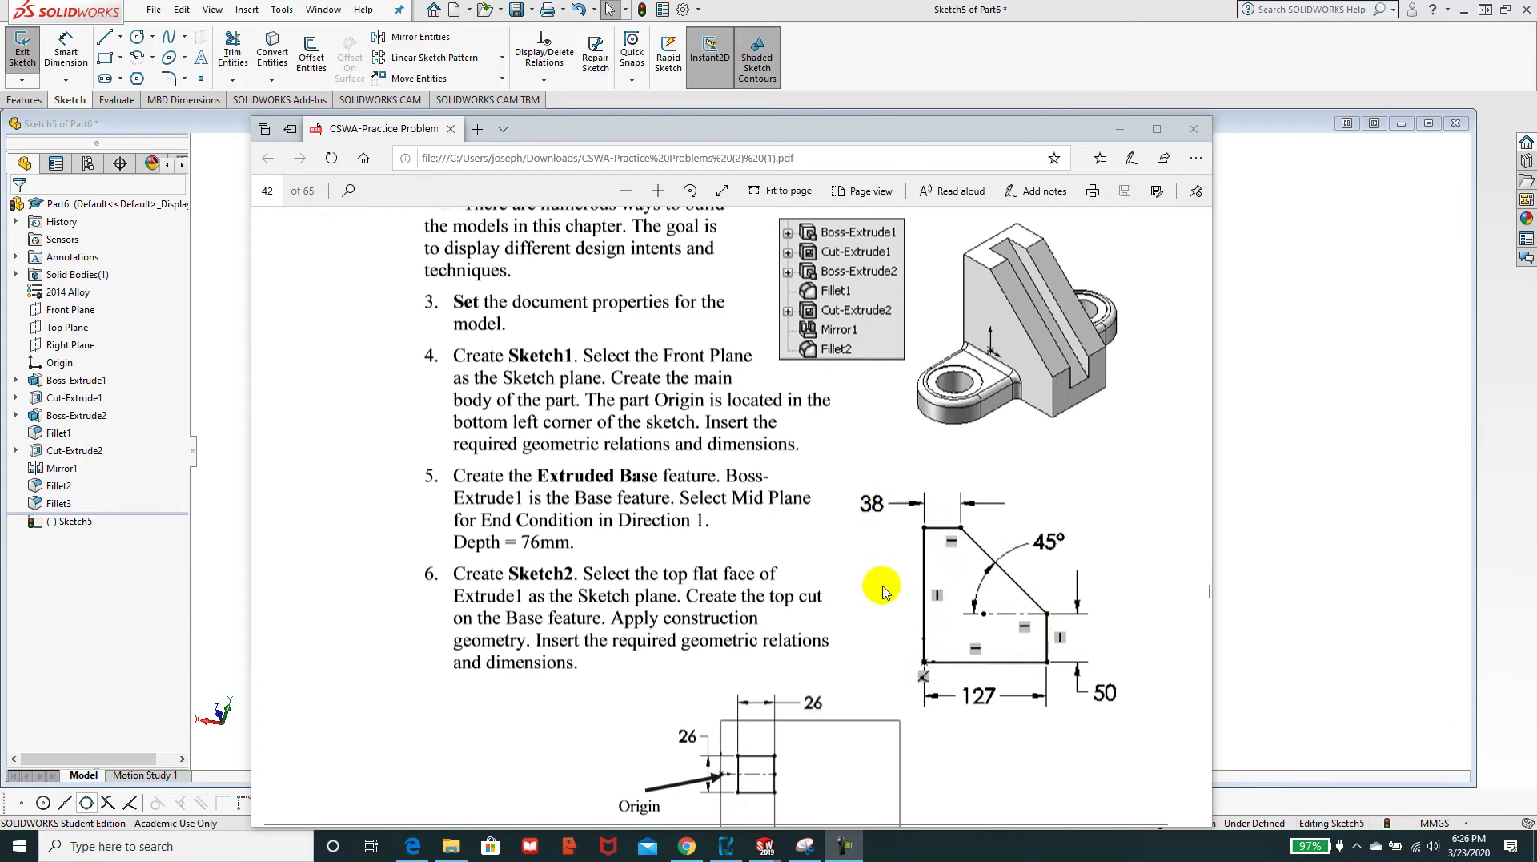
{"action": "scroll", "coordinate": [884, 591], "scroll_direction": "up", "scroll_amount": 7}
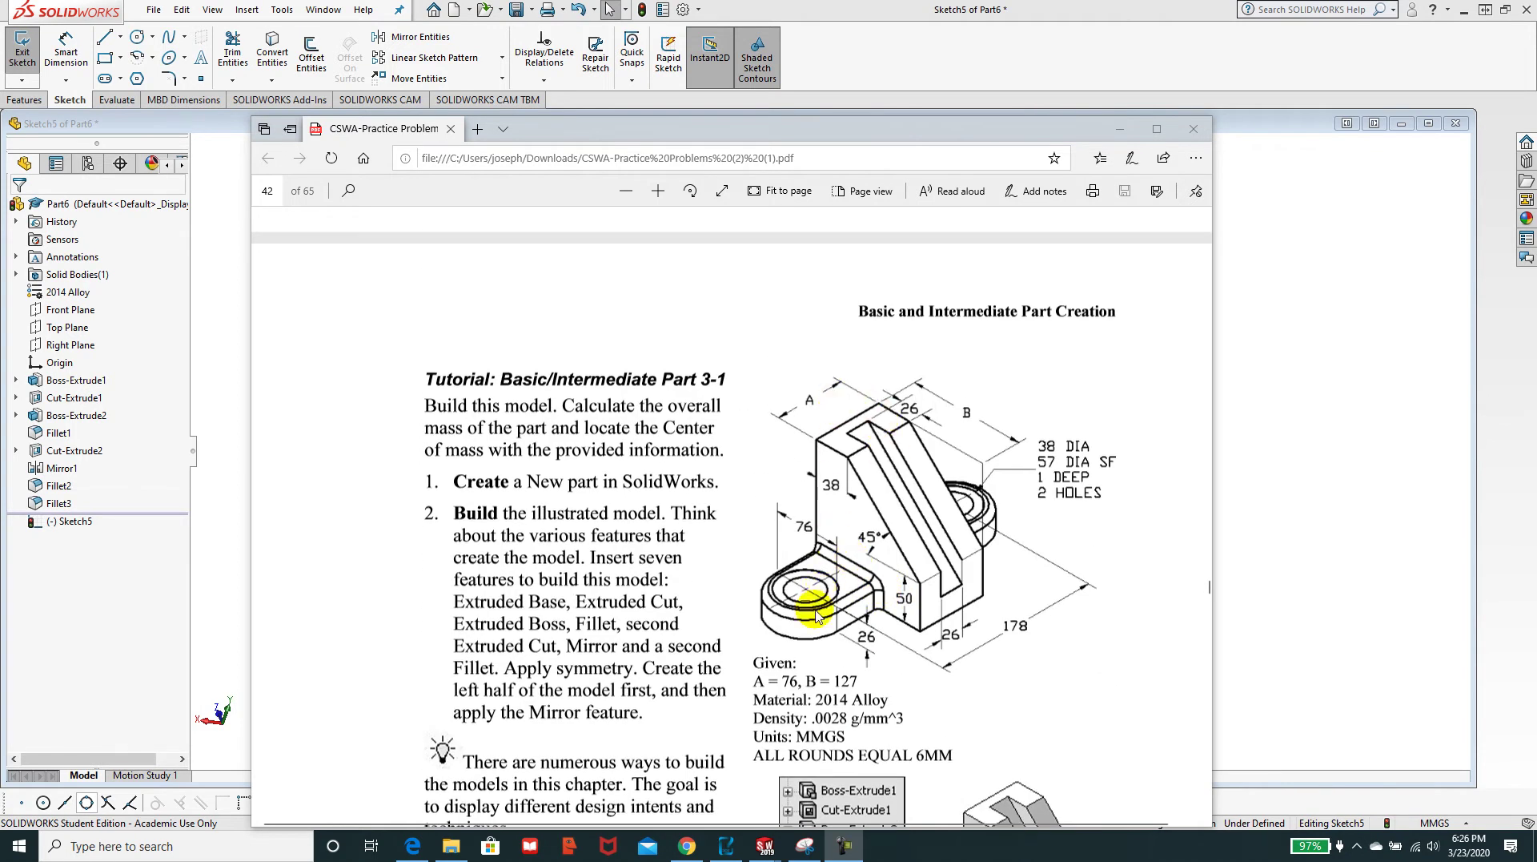
{"action": "scroll", "coordinate": [805, 683], "scroll_direction": "down", "scroll_amount": 5}
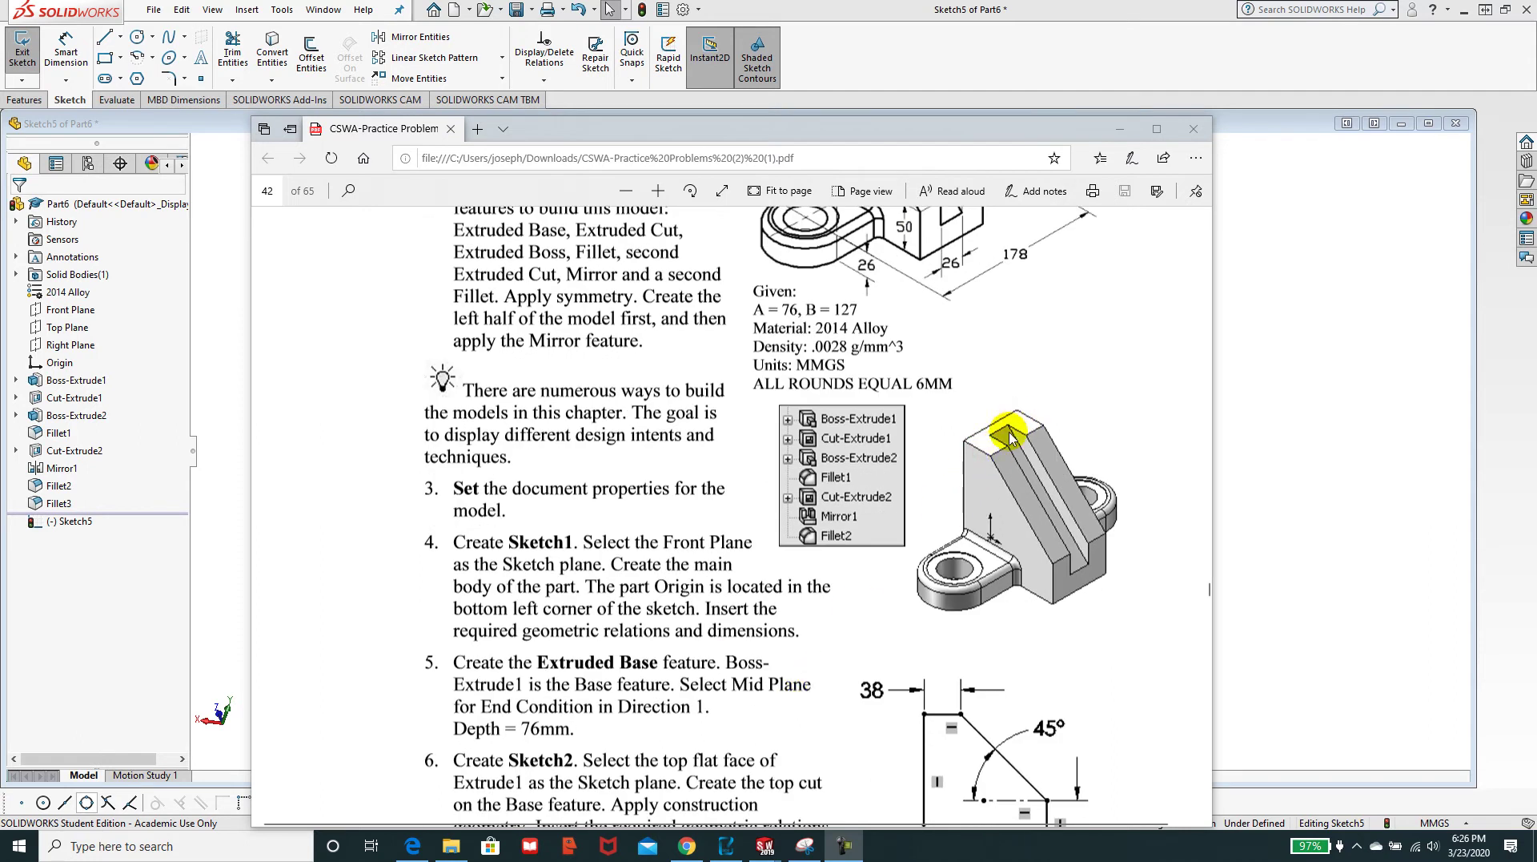
{"action": "scroll", "coordinate": [992, 431], "scroll_direction": "down", "scroll_amount": 6}
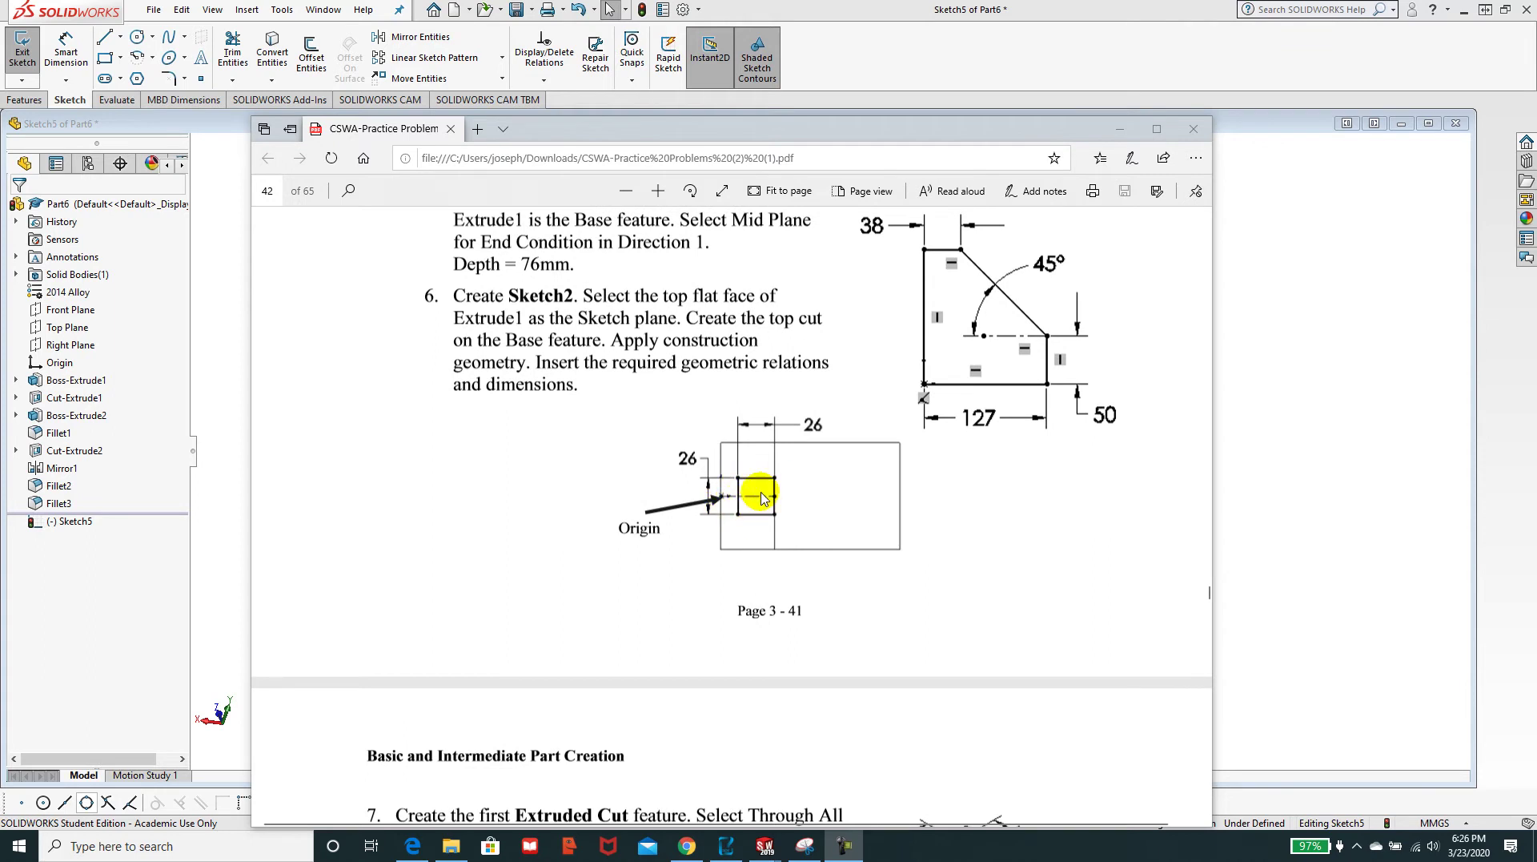
{"action": "scroll", "coordinate": [823, 508], "scroll_direction": "up", "scroll_amount": 6}
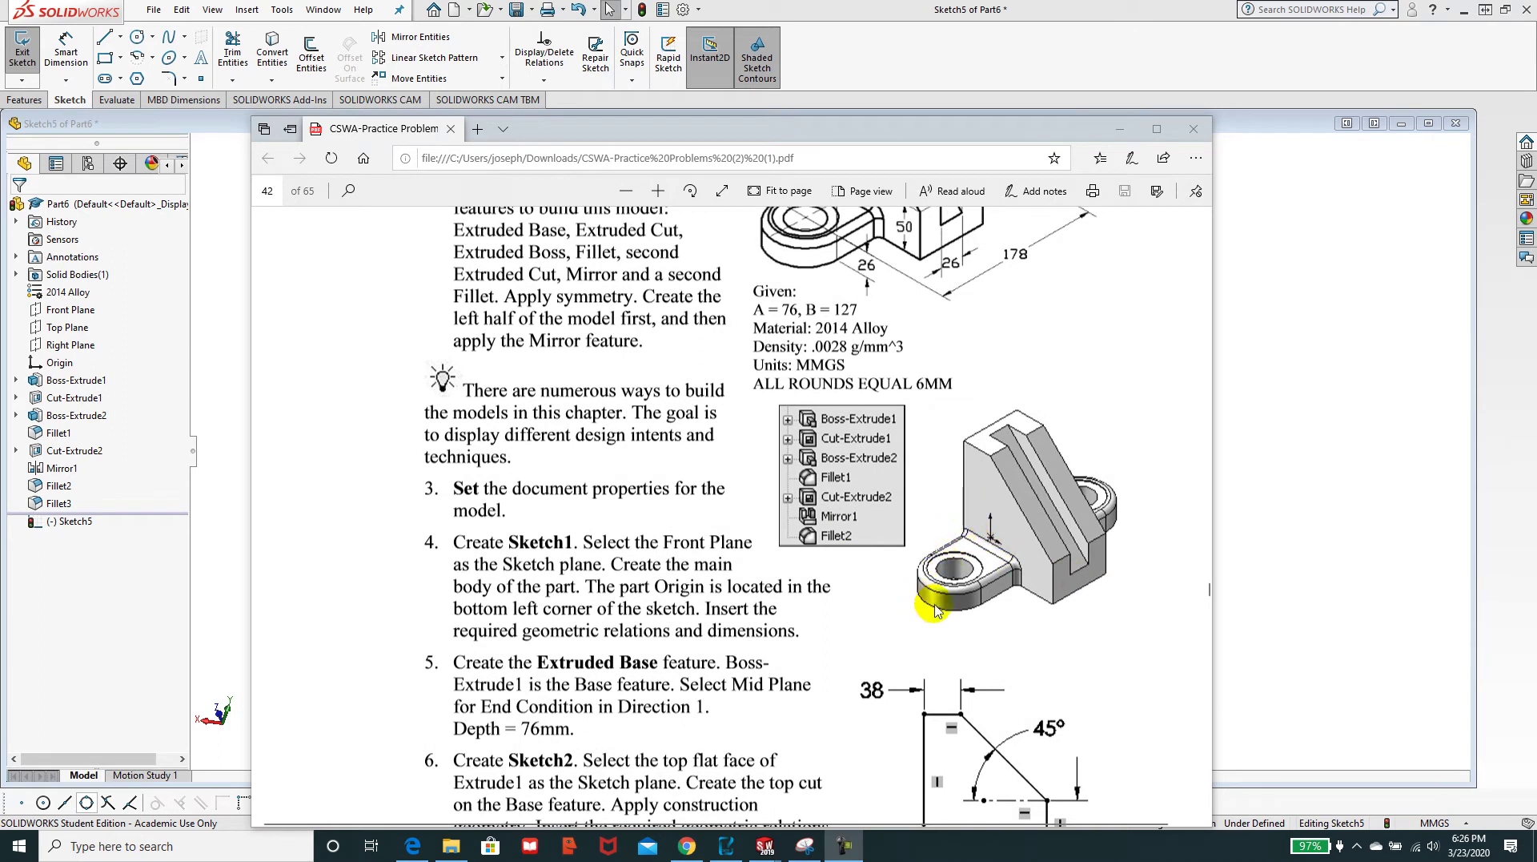
{"action": "scroll", "coordinate": [1029, 562], "scroll_direction": "down", "scroll_amount": 12}
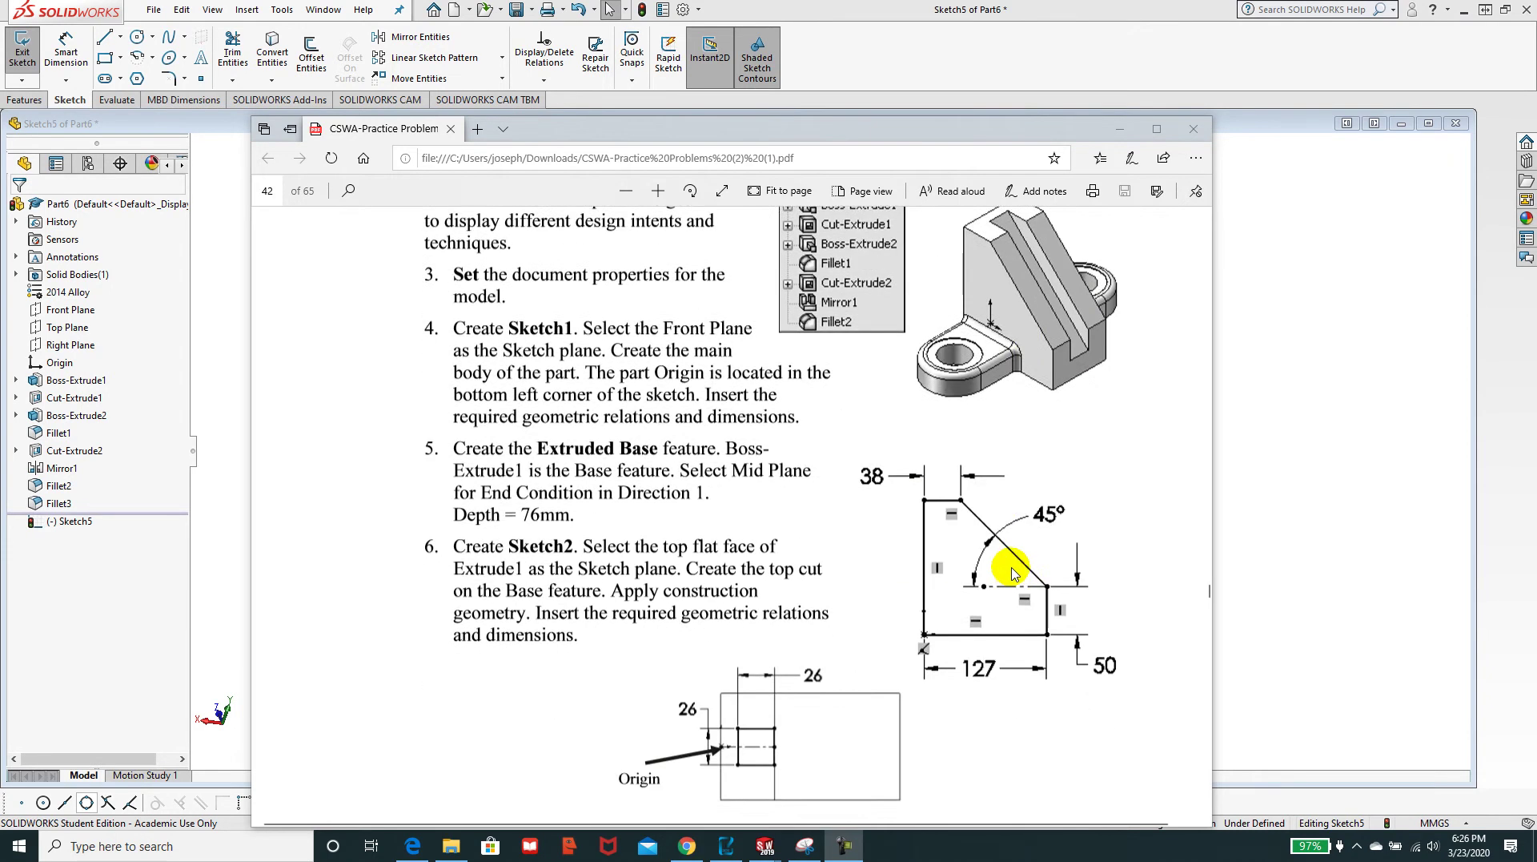
{"action": "scroll", "coordinate": [953, 590], "scroll_direction": "down", "scroll_amount": 2}
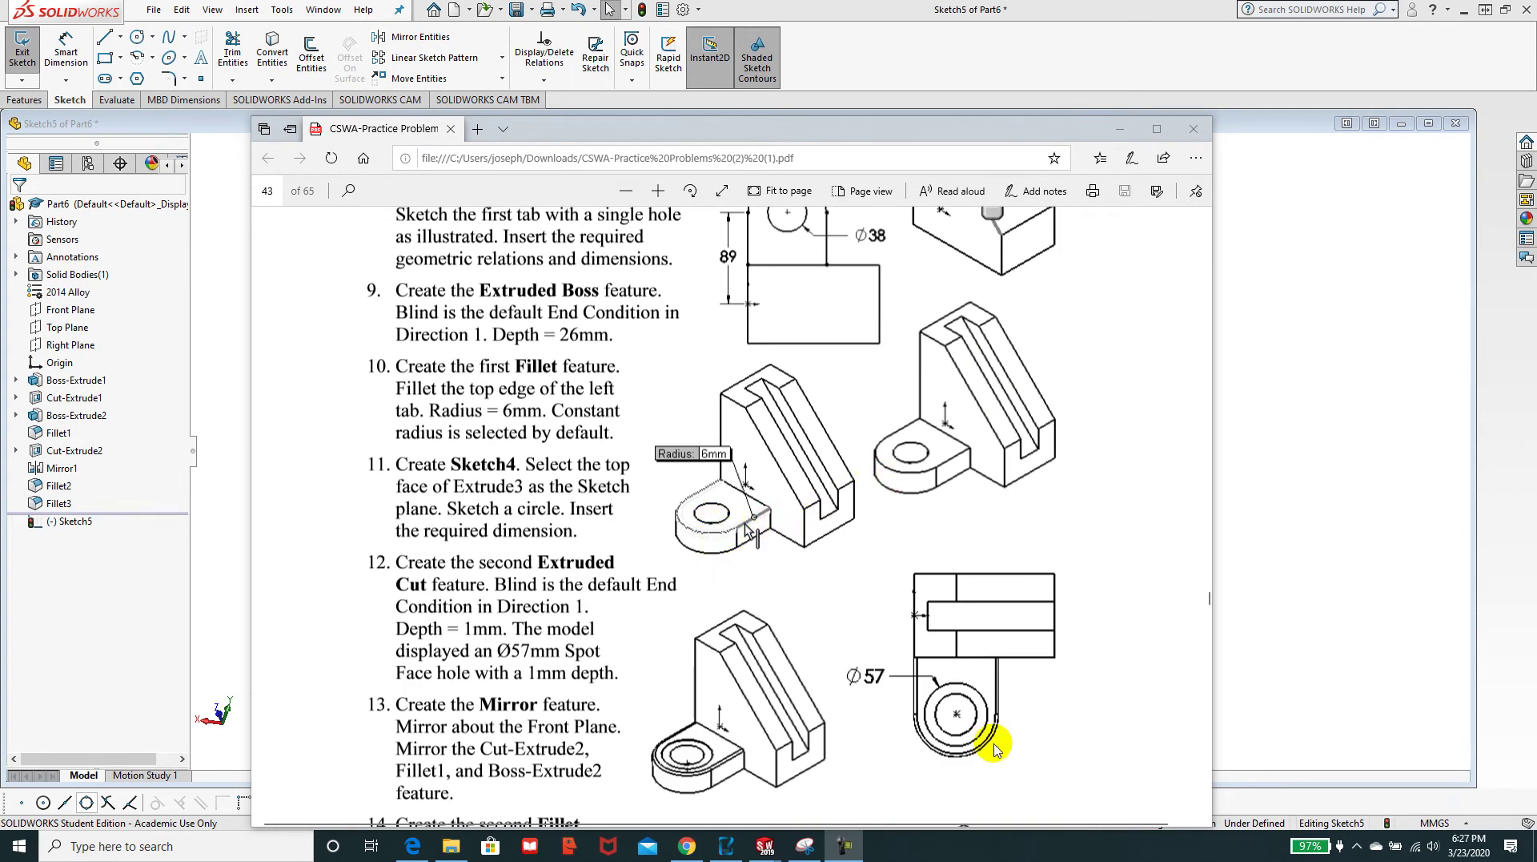
{"action": "scroll", "coordinate": [843, 624], "scroll_direction": "up", "scroll_amount": 12}
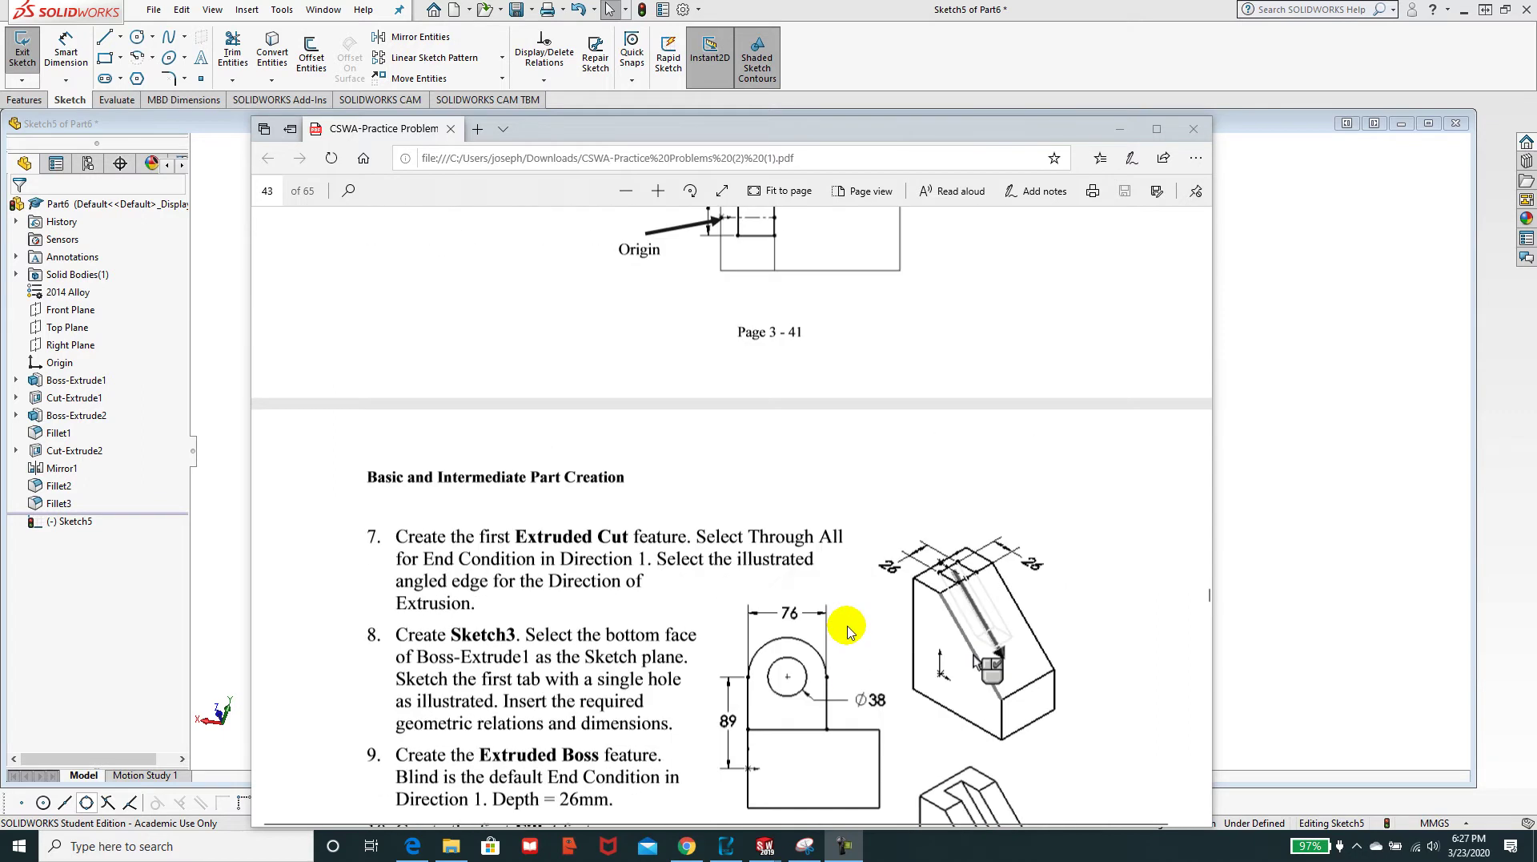
{"action": "scroll", "coordinate": [847, 628], "scroll_direction": "up", "scroll_amount": 7}
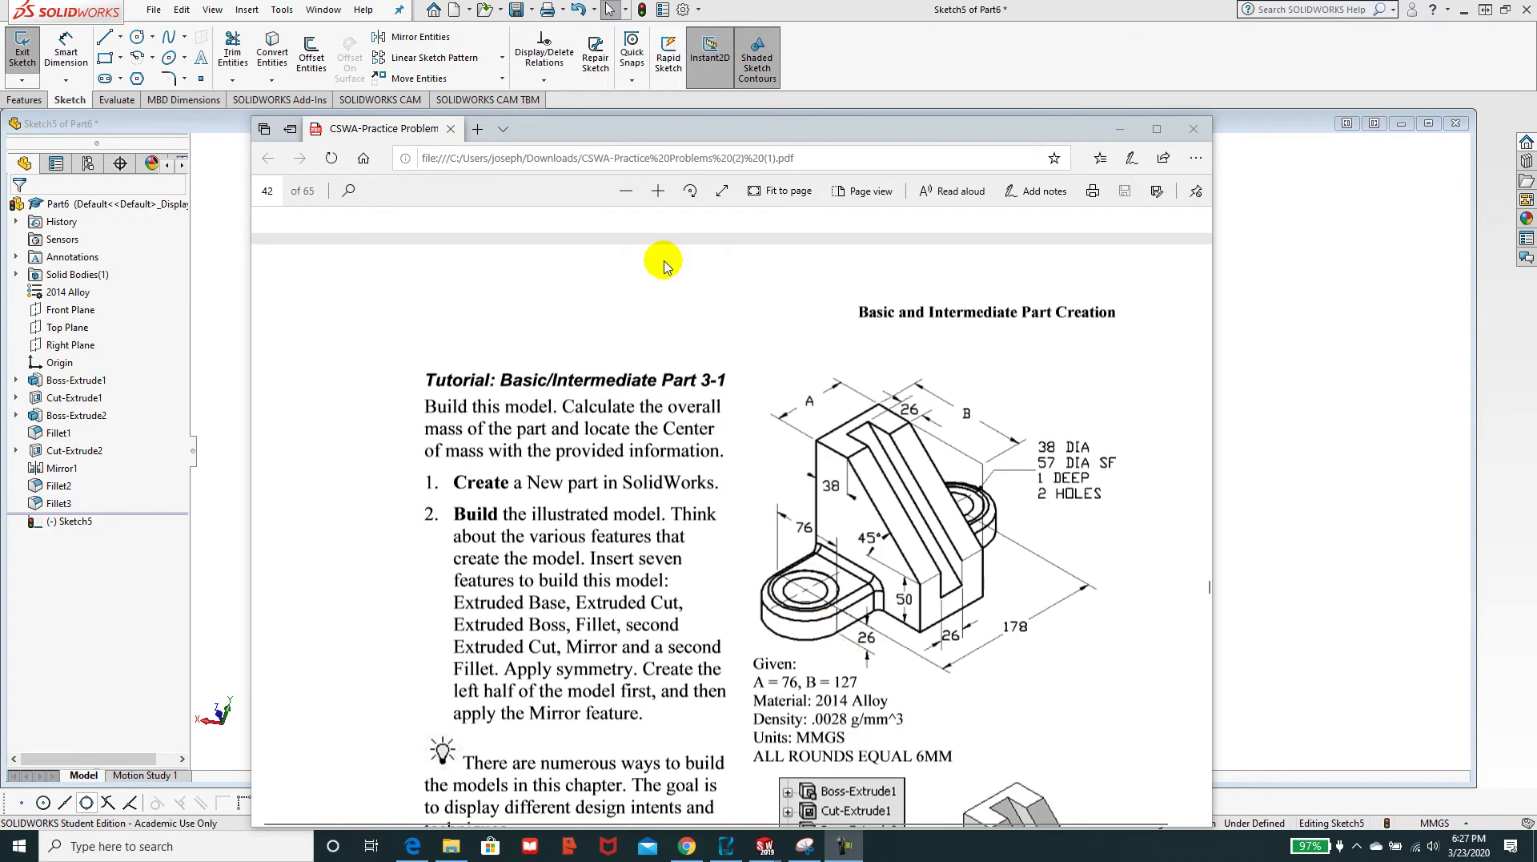
{"action": "left_click_drag", "start_coordinate": [667, 136], "coordinate": [1536, 120]}
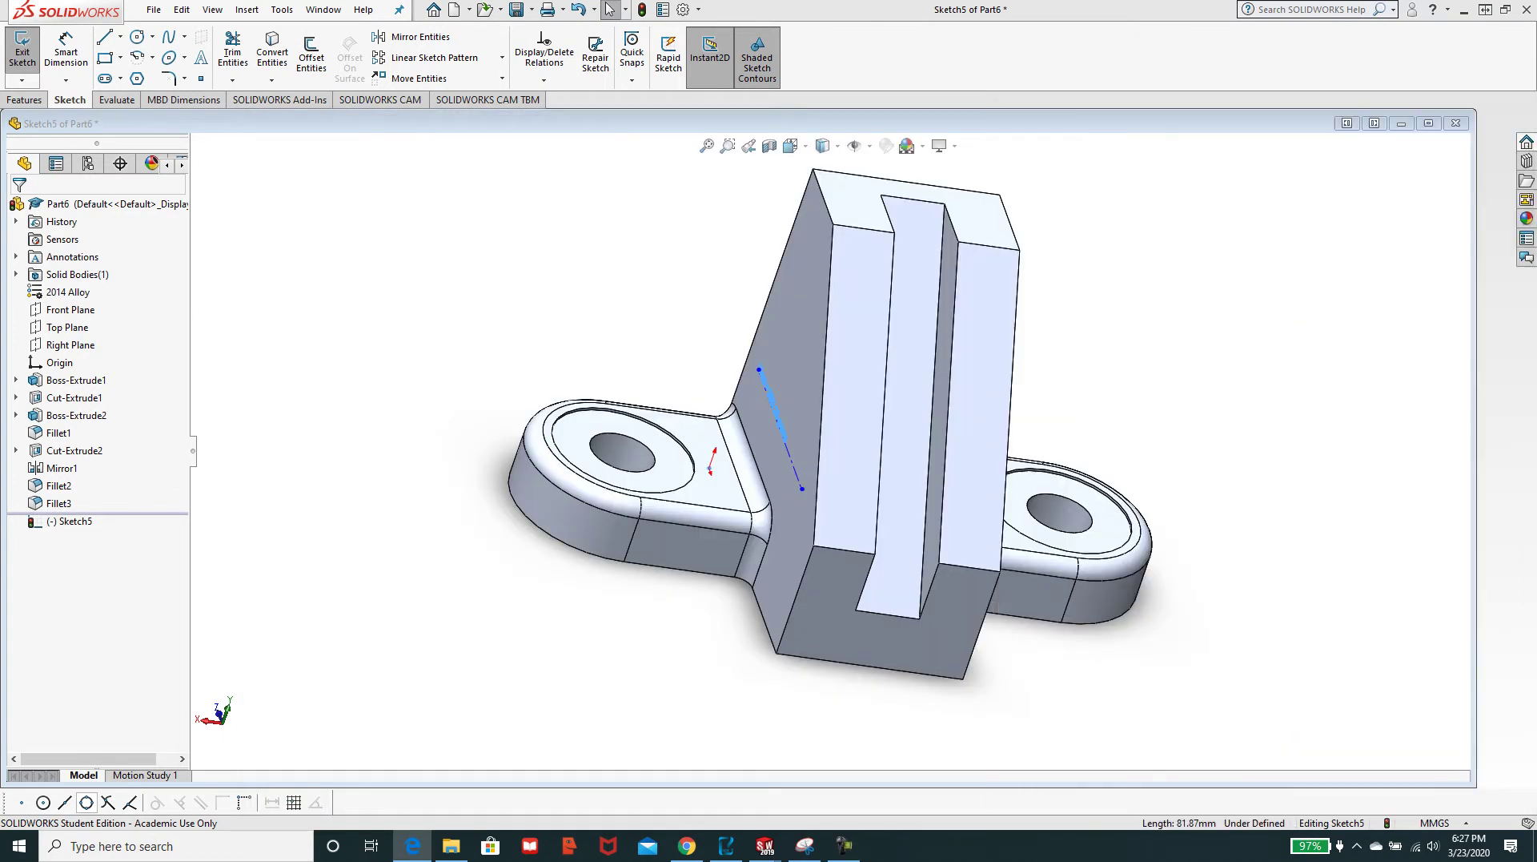
- Create a new part document in SOLIDWORKS and set its background scene to Plain White
{"action": "left_click", "coordinate": [861, 210]}
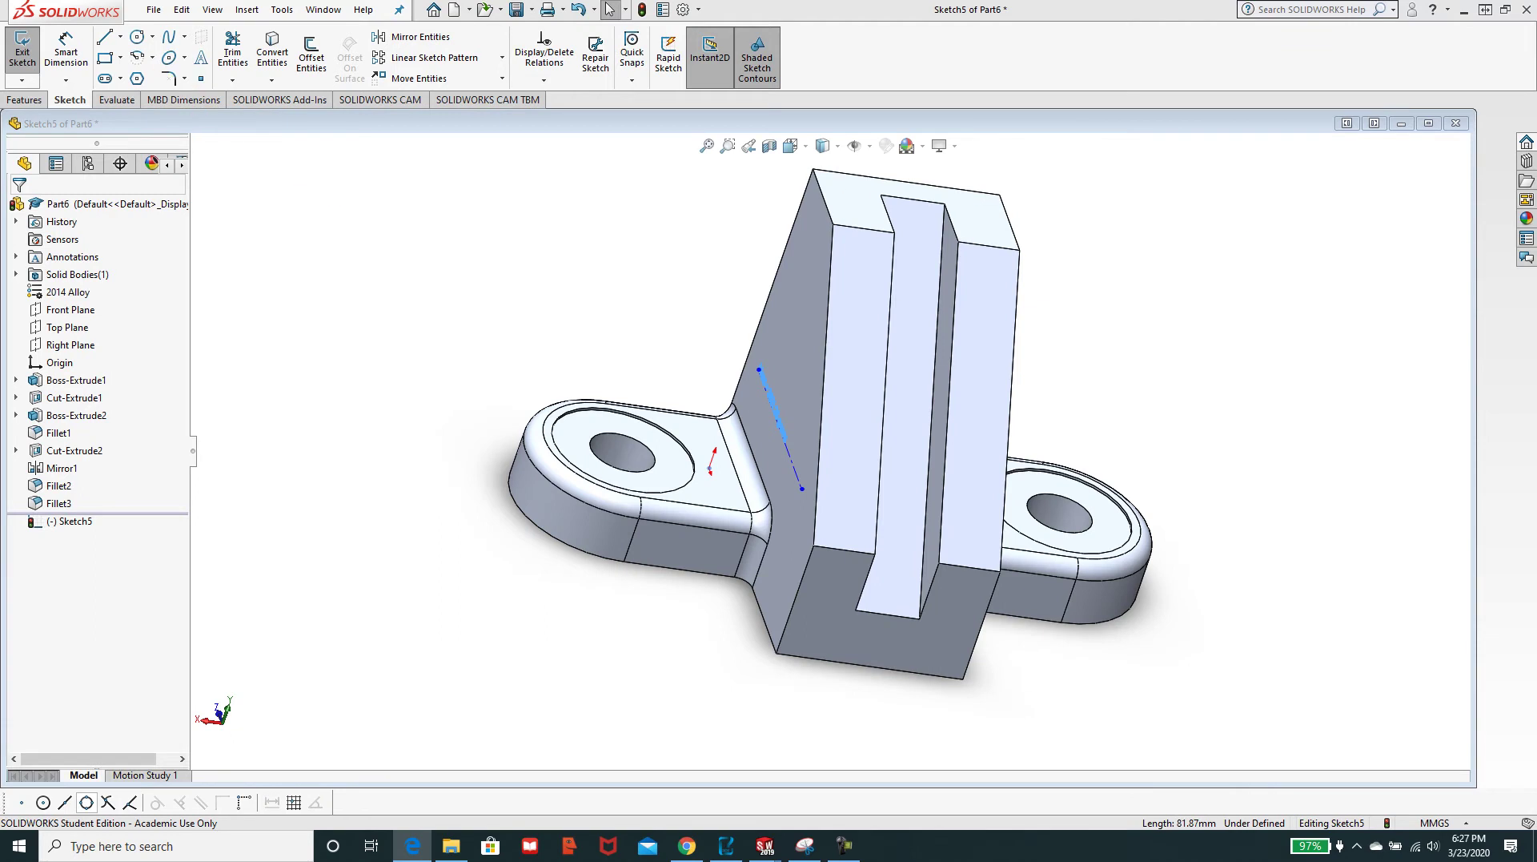
{"action": "left_click", "coordinate": [153, 11]}
{"action": "left_click", "coordinate": [164, 29]}
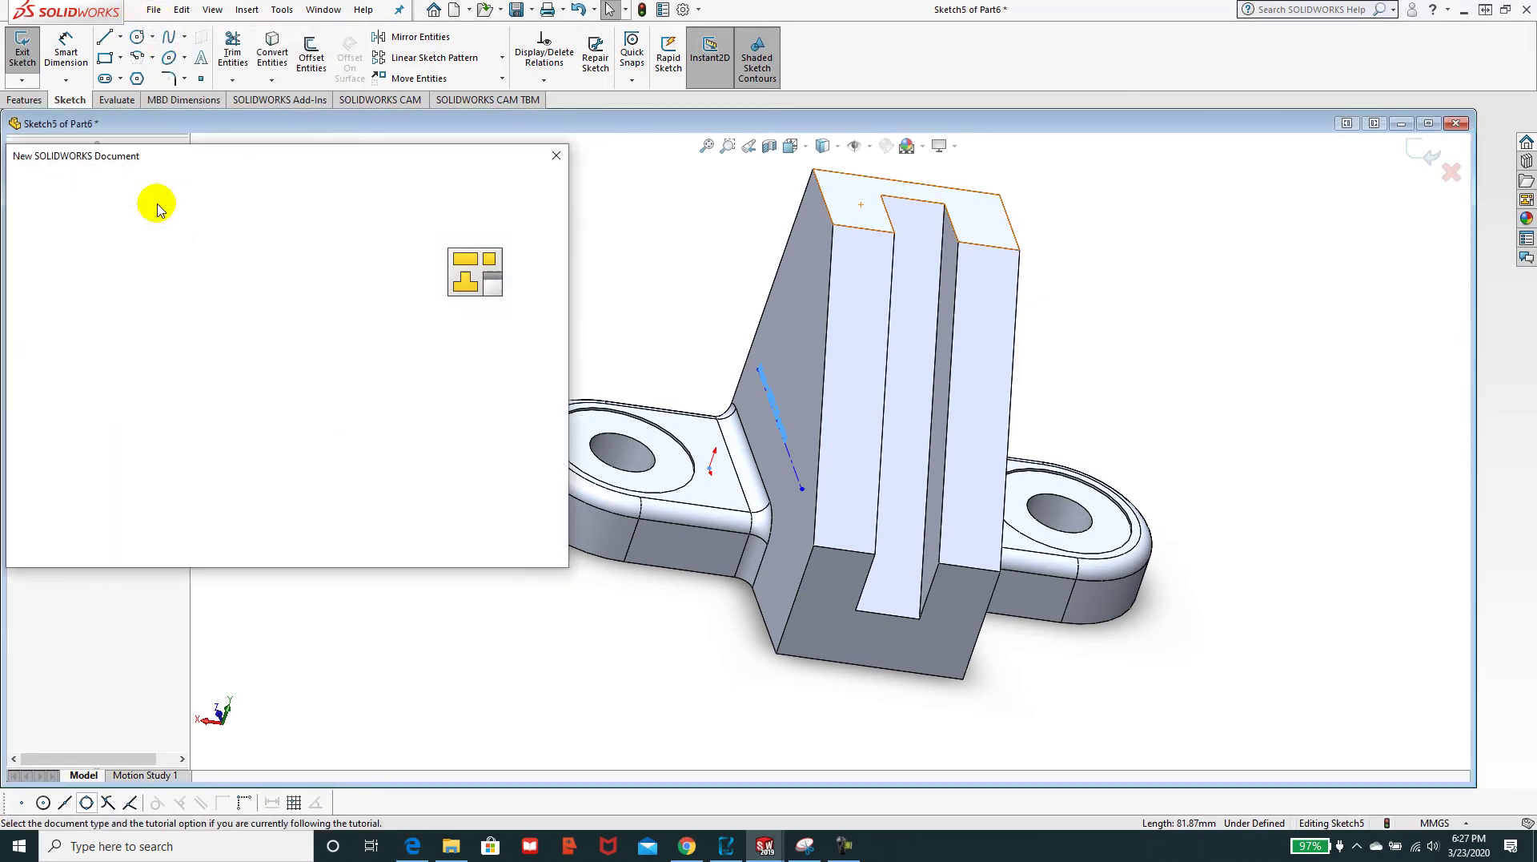
{"action": "left_click", "coordinate": [356, 534]}
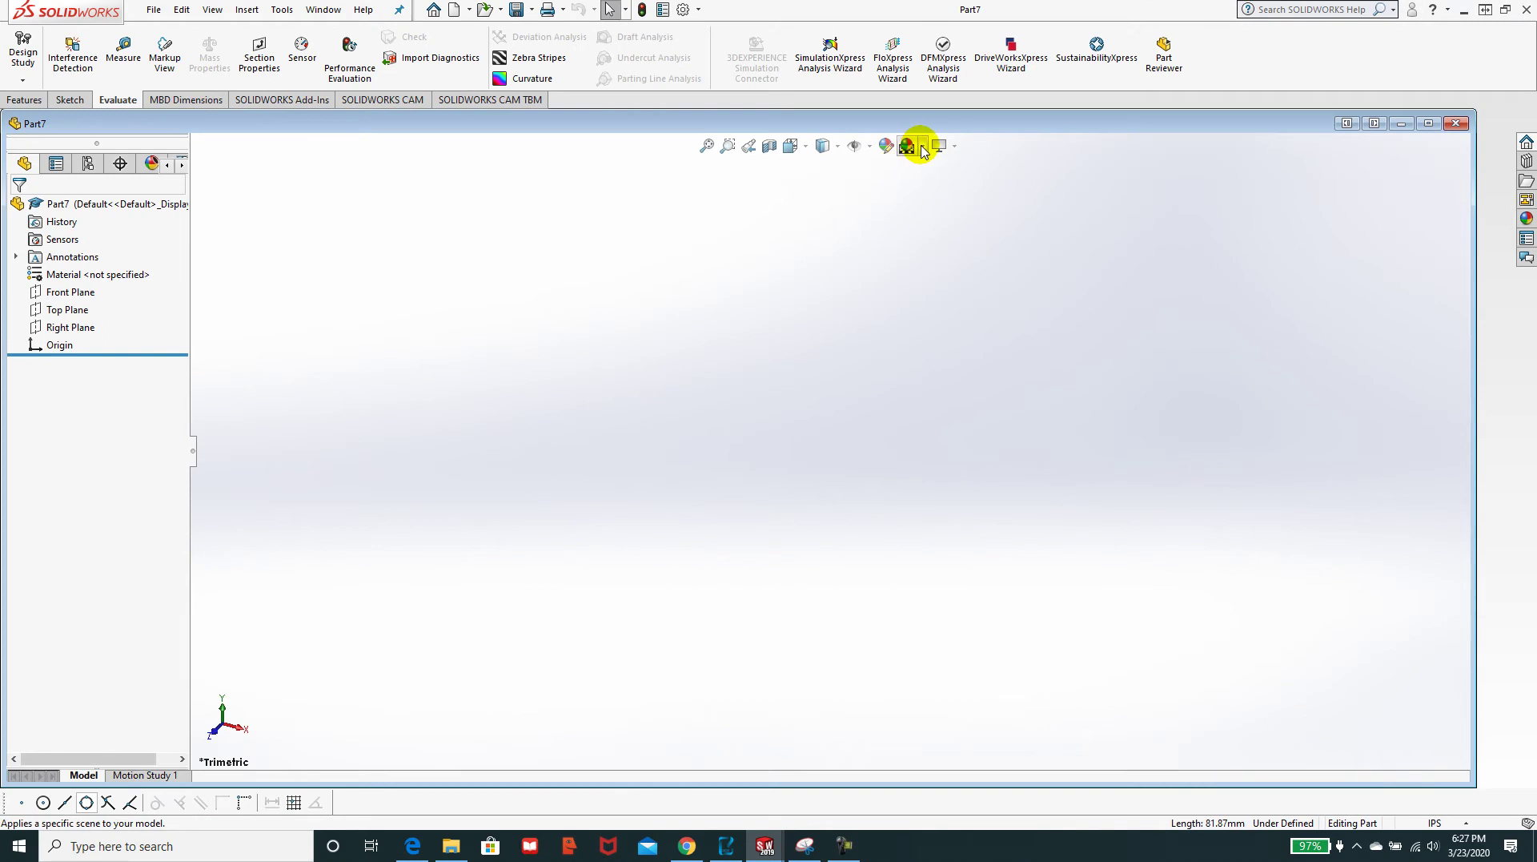
{"action": "left_click", "coordinate": [924, 148]}
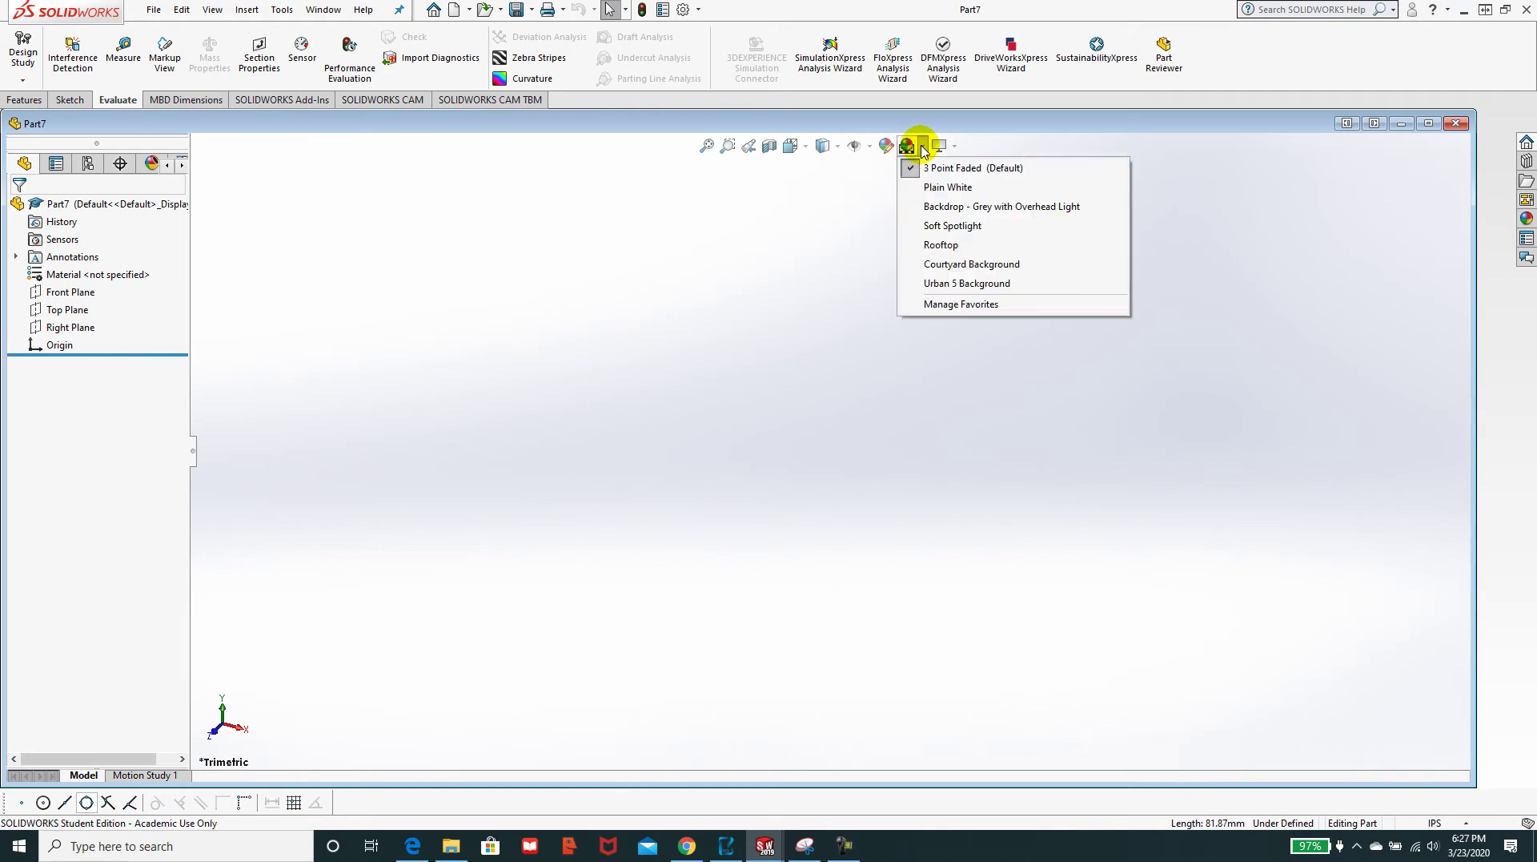
{"action": "left_click", "coordinate": [932, 188]}
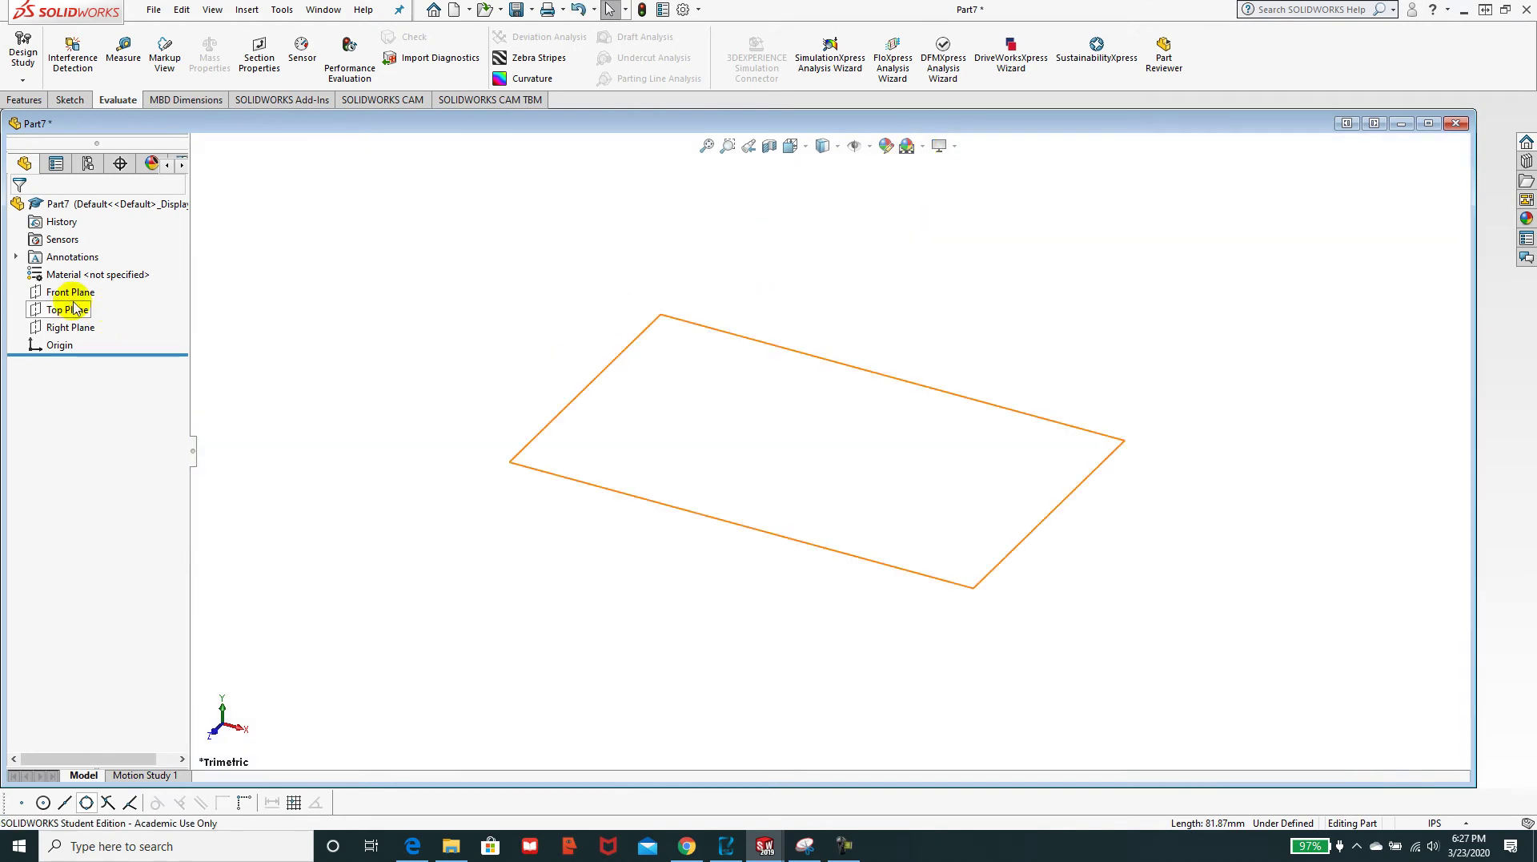
{"action": "right_click", "coordinate": [79, 328]}
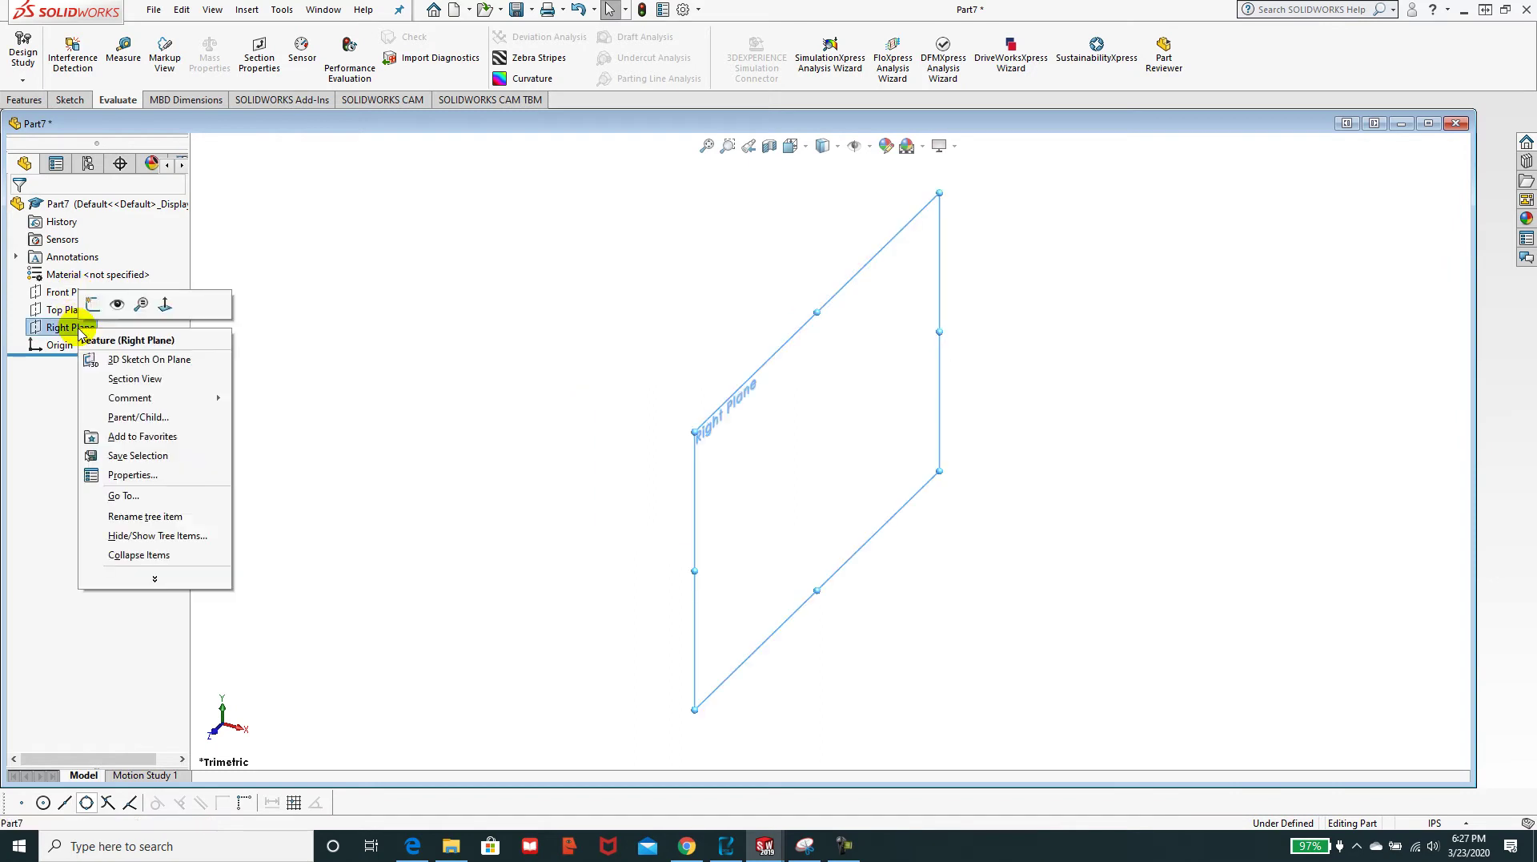
{"action": "left_click", "coordinate": [93, 304]}
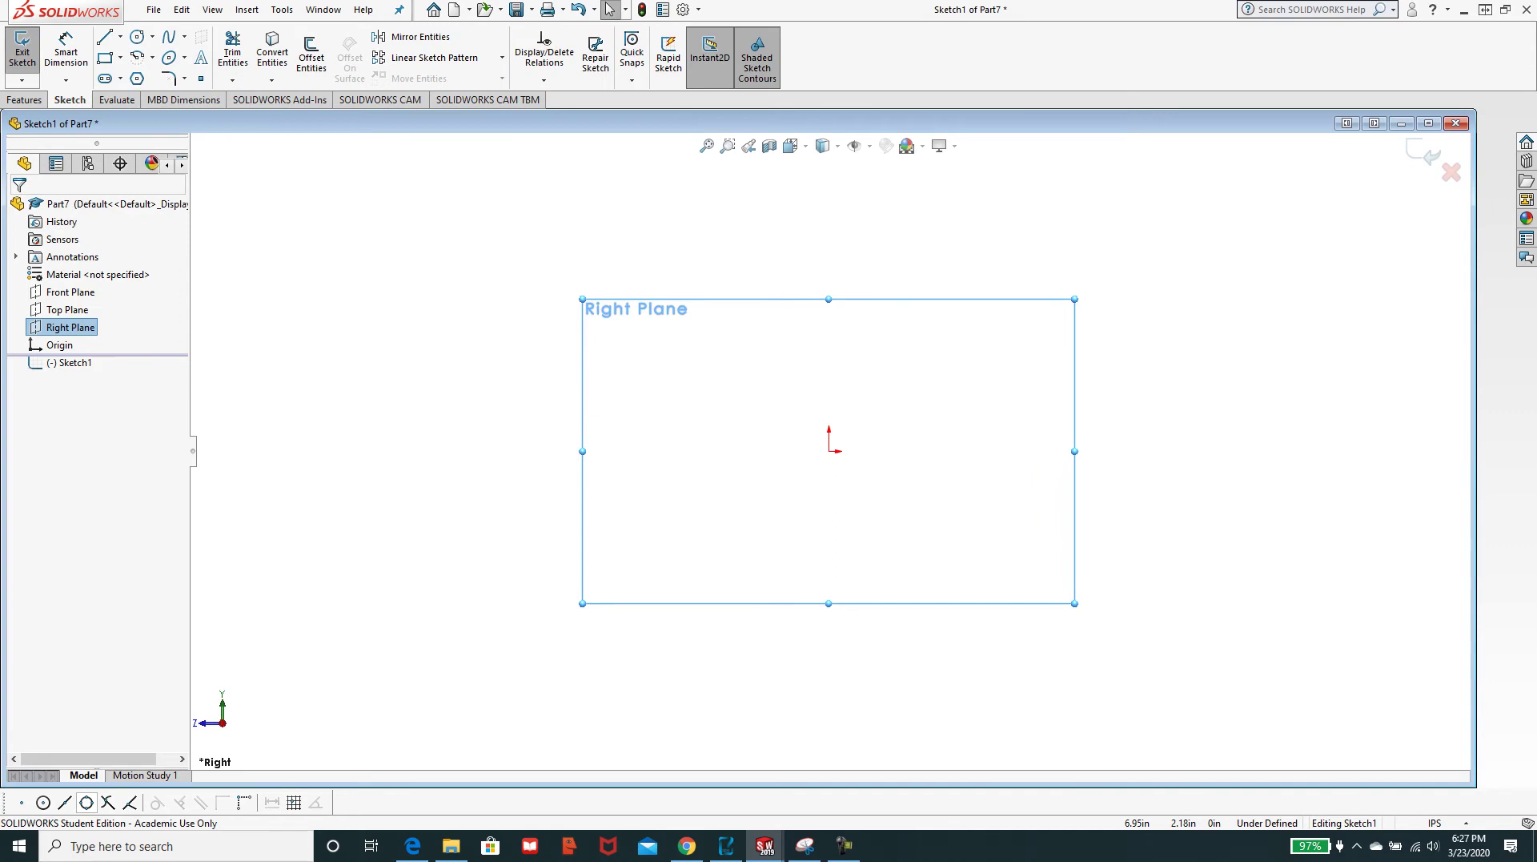
{"action": "left_click_drag", "start_coordinate": [1536, 99], "coordinate": [974, 69]}
{"action": "scroll", "coordinate": [1137, 394], "scroll_direction": "down", "scroll_amount": 9}
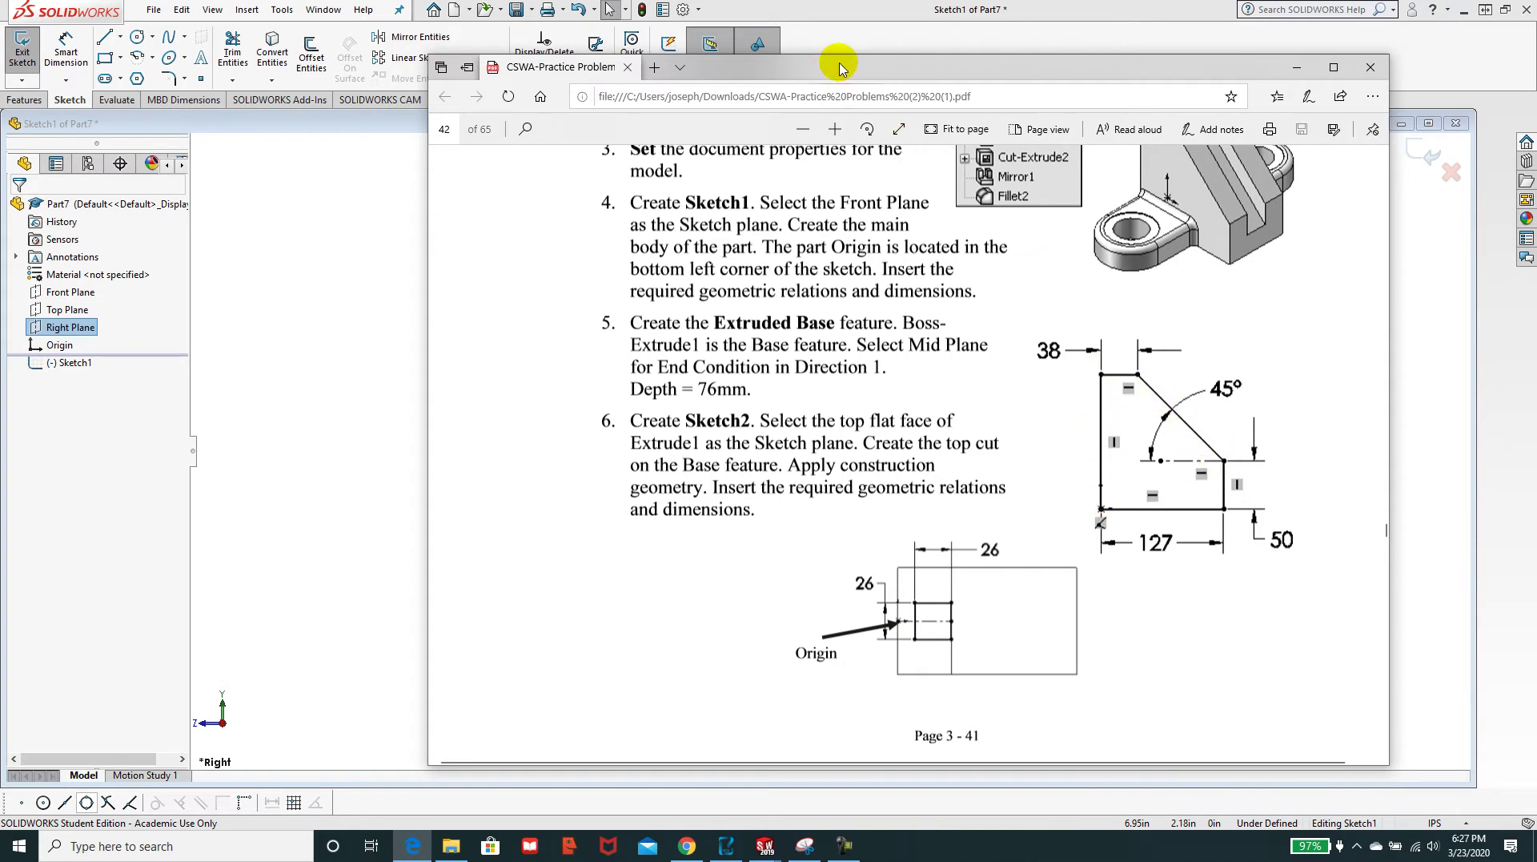
{"action": "left_click_drag", "start_coordinate": [833, 61], "coordinate": [1536, 62]}
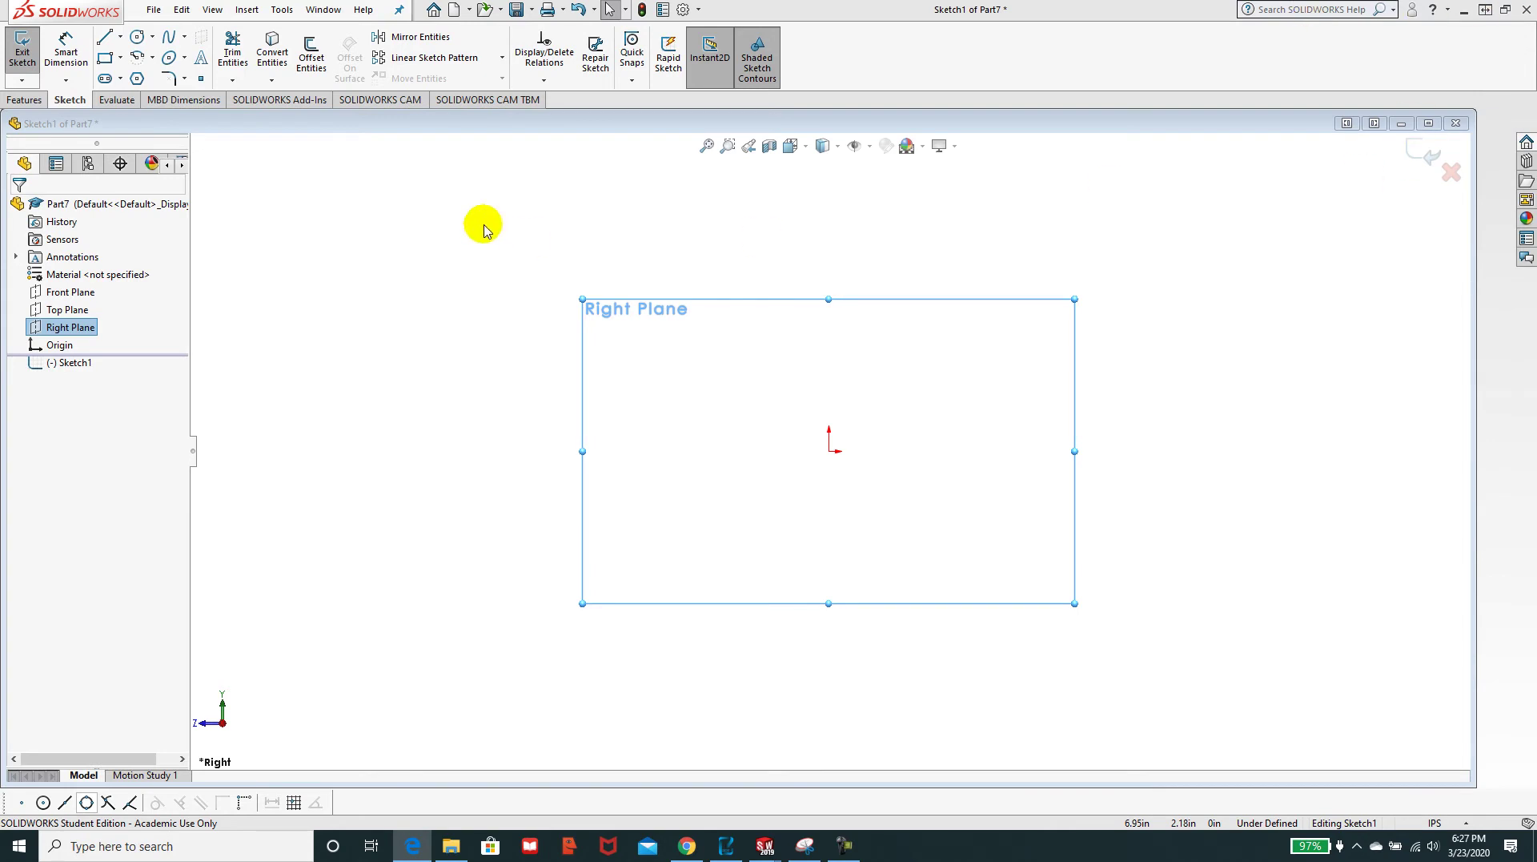
{"action": "left_click", "coordinate": [104, 36]}
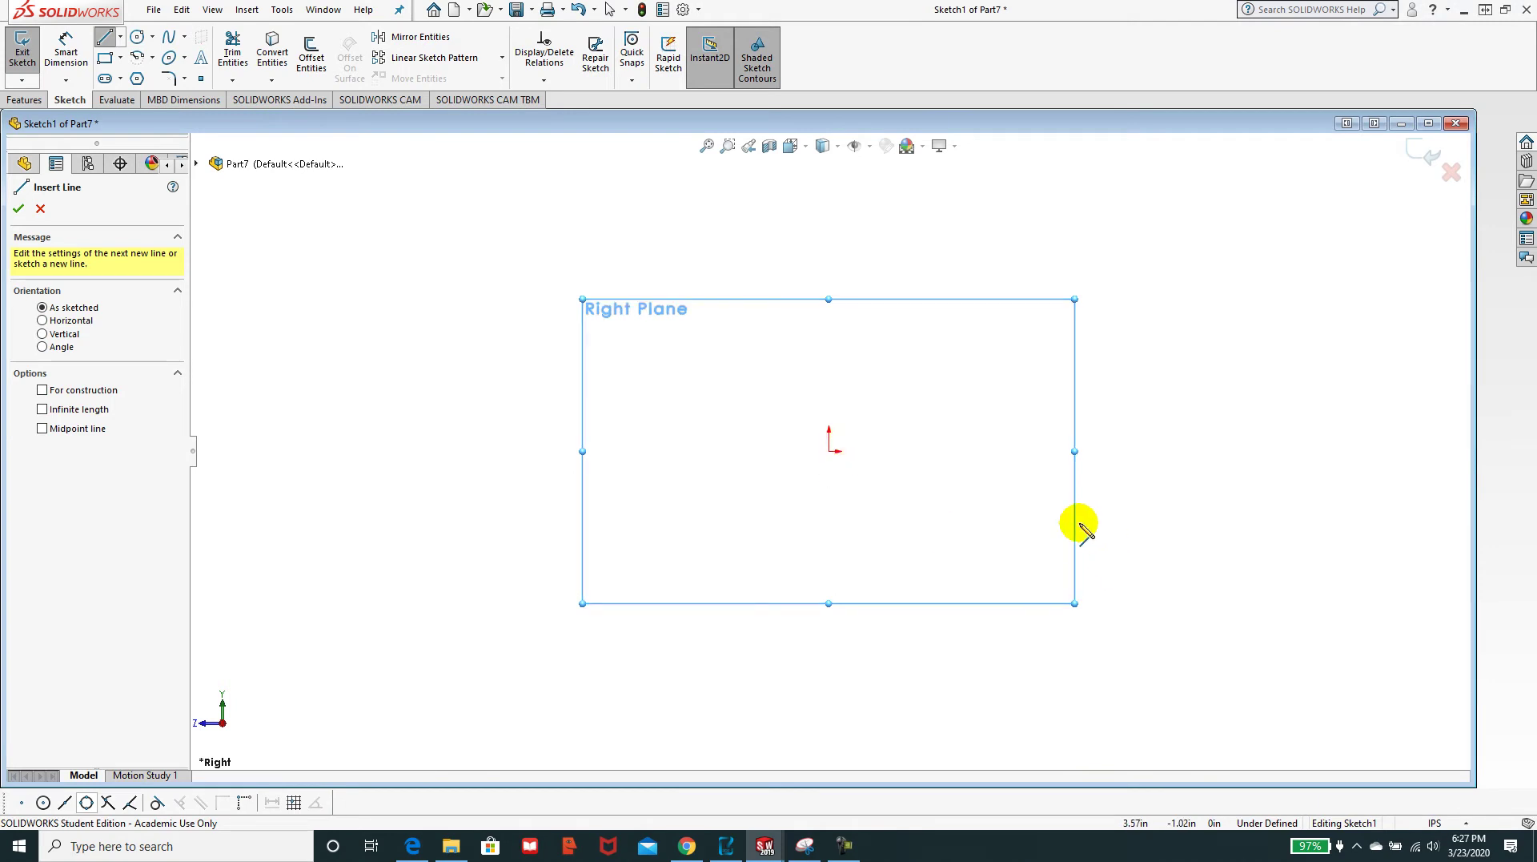
{"action": "key", "text": "Escape"}
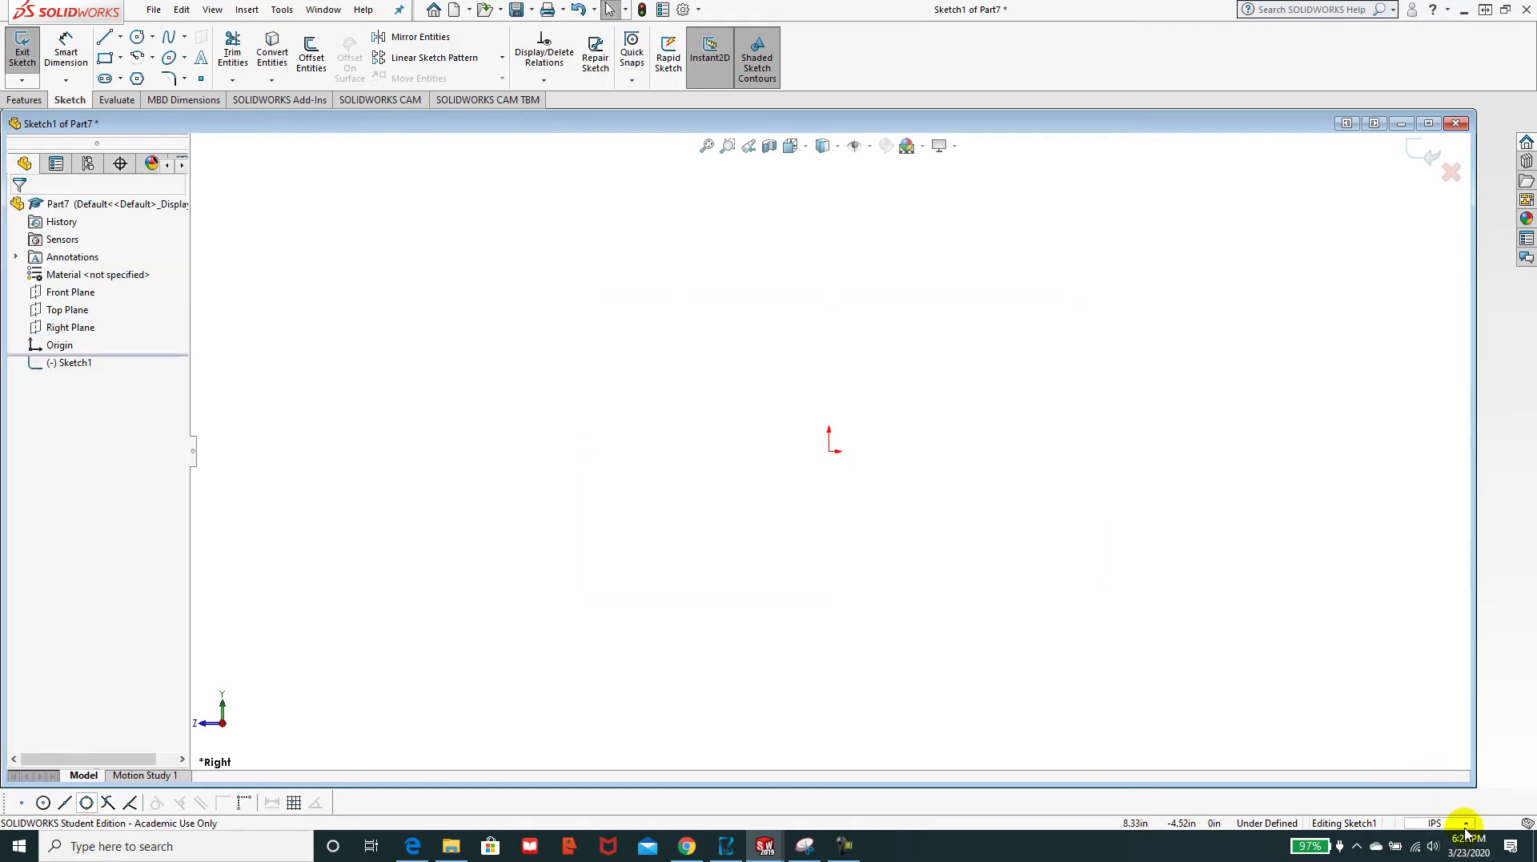
- Set the part's unit system to MMGS and open a sketch on the Right Plane
{"action": "left_click", "coordinate": [1435, 822]}
{"action": "left_click", "coordinate": [1422, 758]}
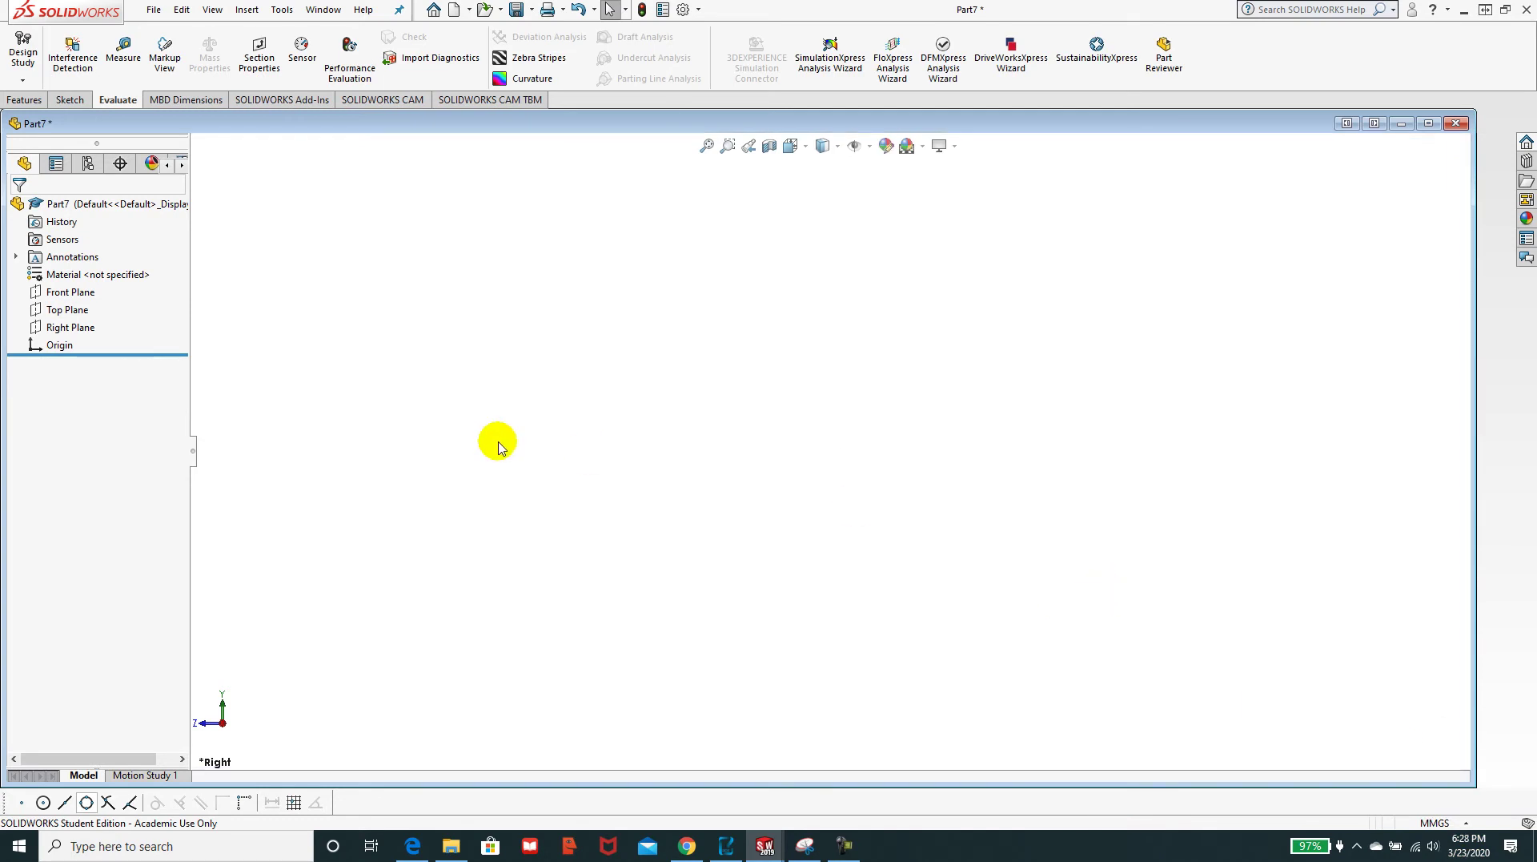
{"action": "right_click", "coordinate": [68, 327]}
{"action": "left_click", "coordinate": [81, 306]}
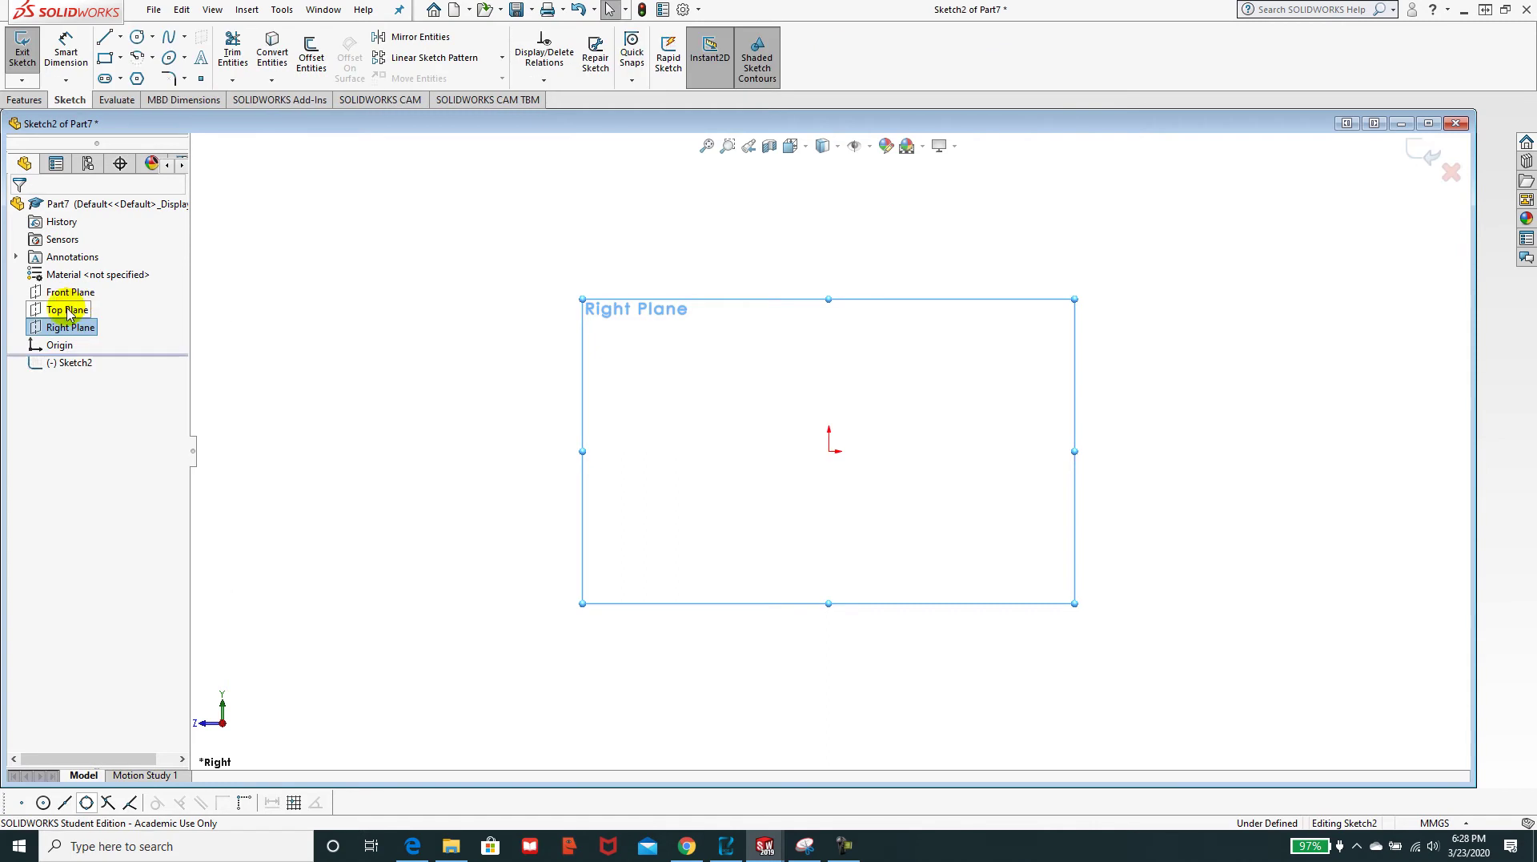
- Sketch a closed five-sided line profile from the origin, about 127 mm wide and 131 mm tall, with its upper right corner sloped at 45 degrees
{"action": "left_click", "coordinate": [104, 40]}
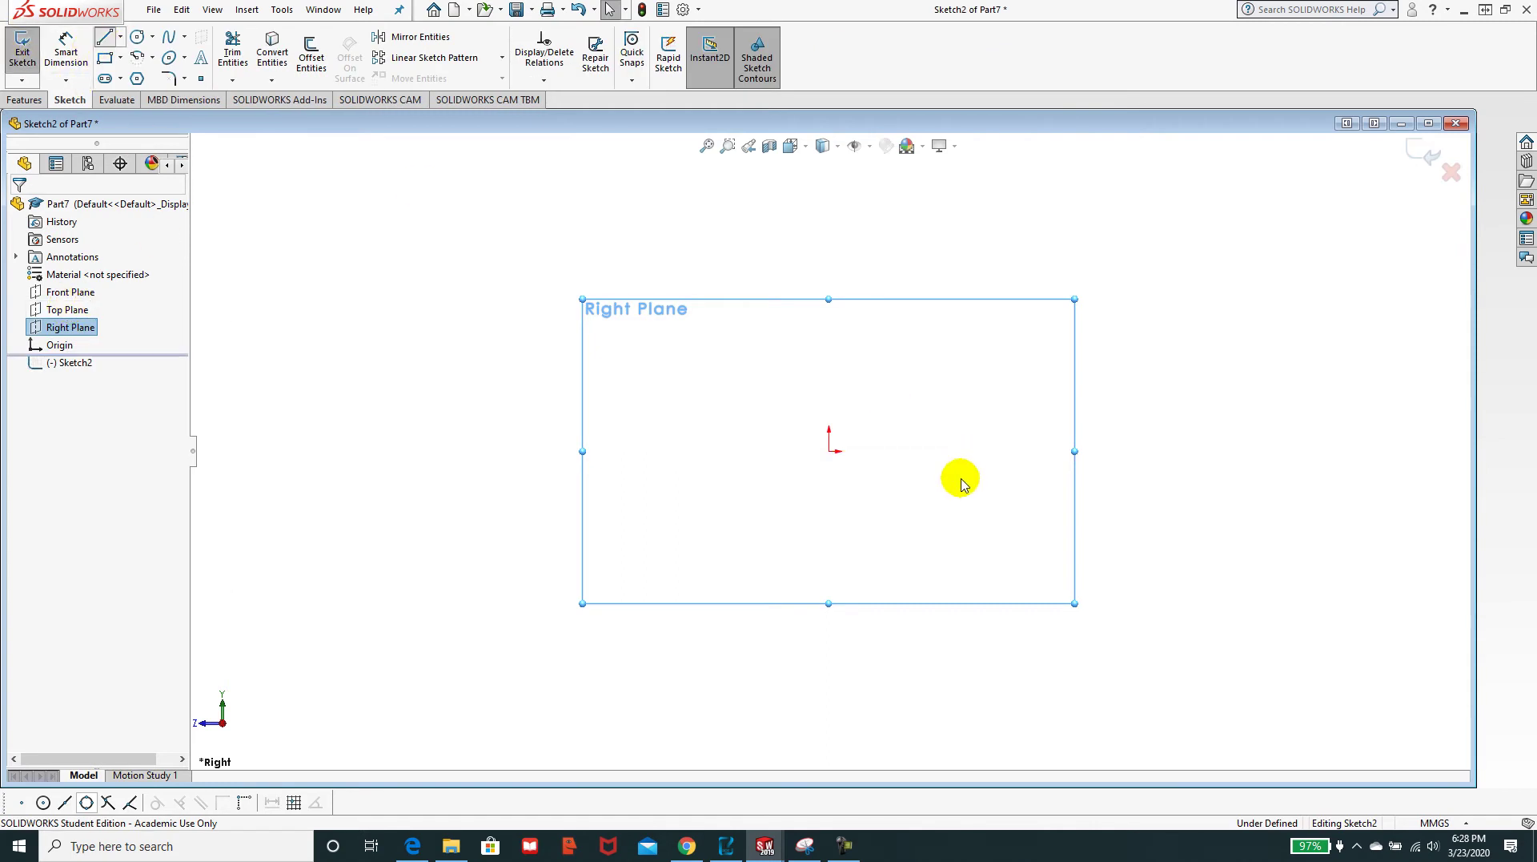
{"action": "left_click", "coordinate": [828, 451]}
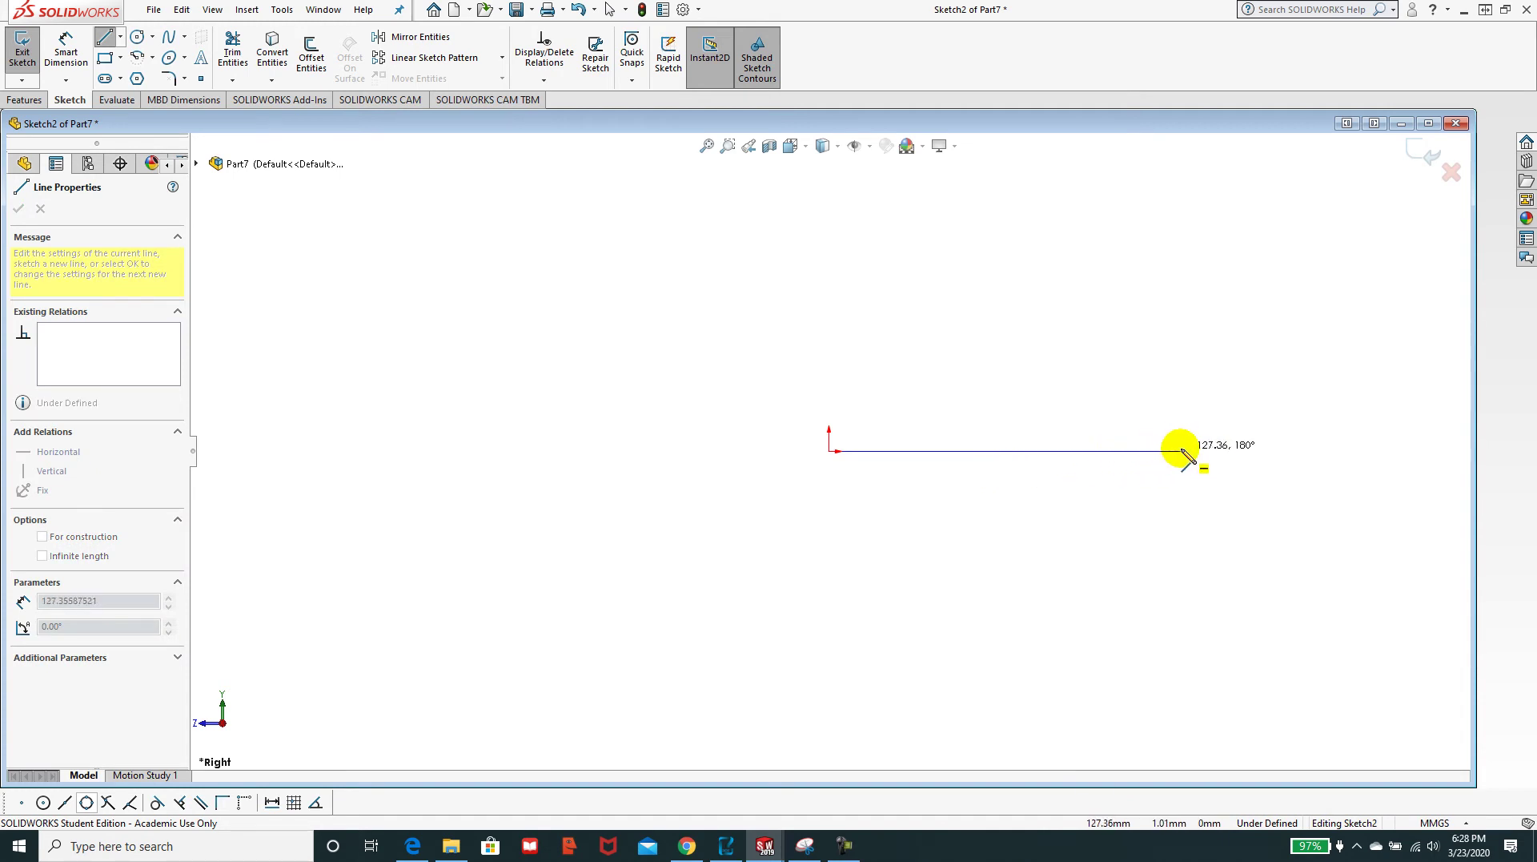
{"action": "left_click", "coordinate": [1182, 451]}
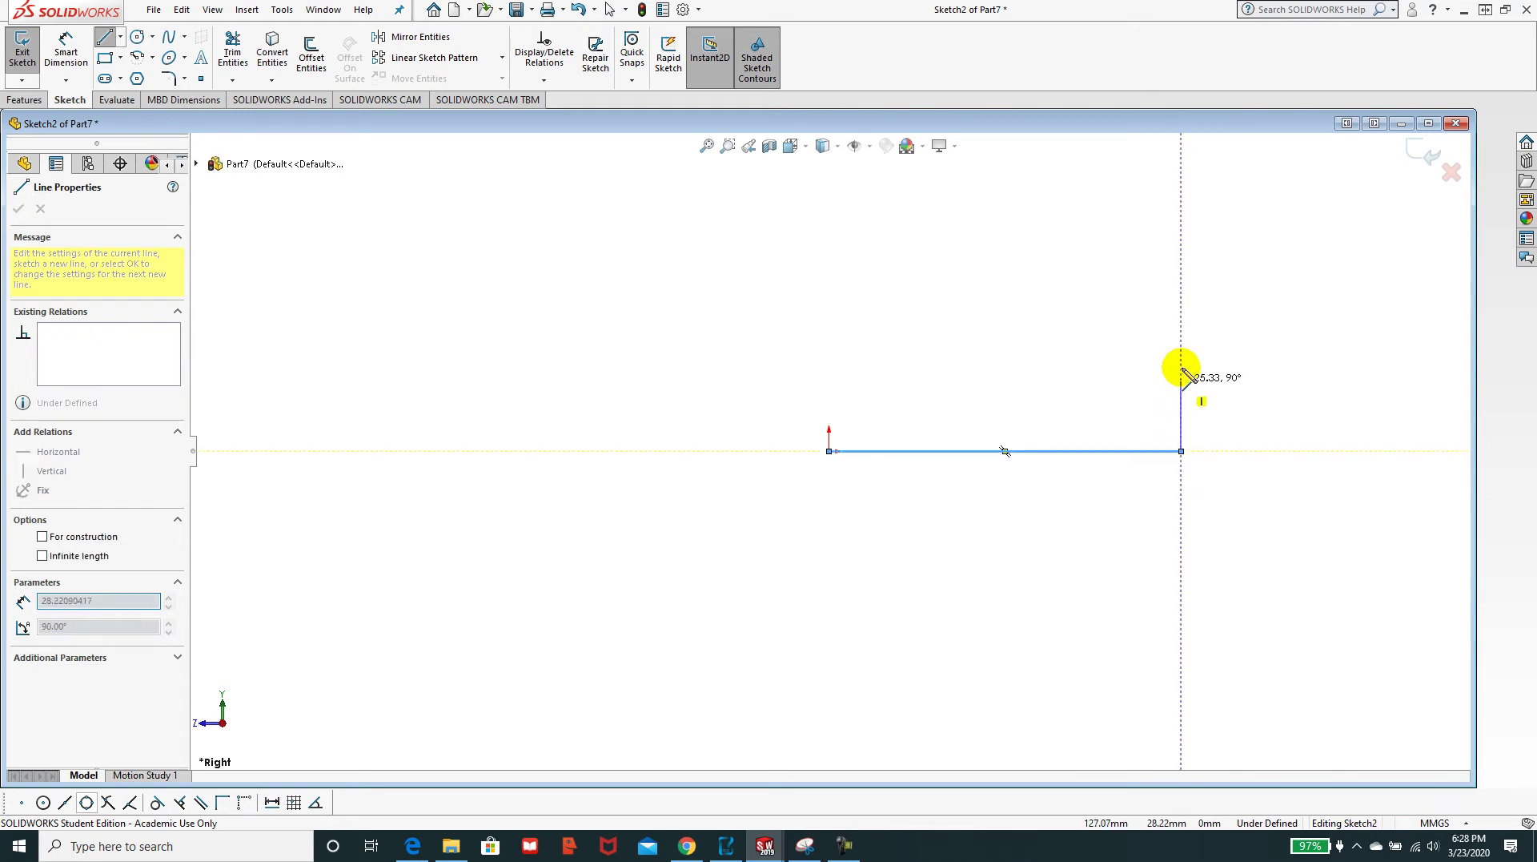
{"action": "left_click", "coordinate": [1181, 307]}
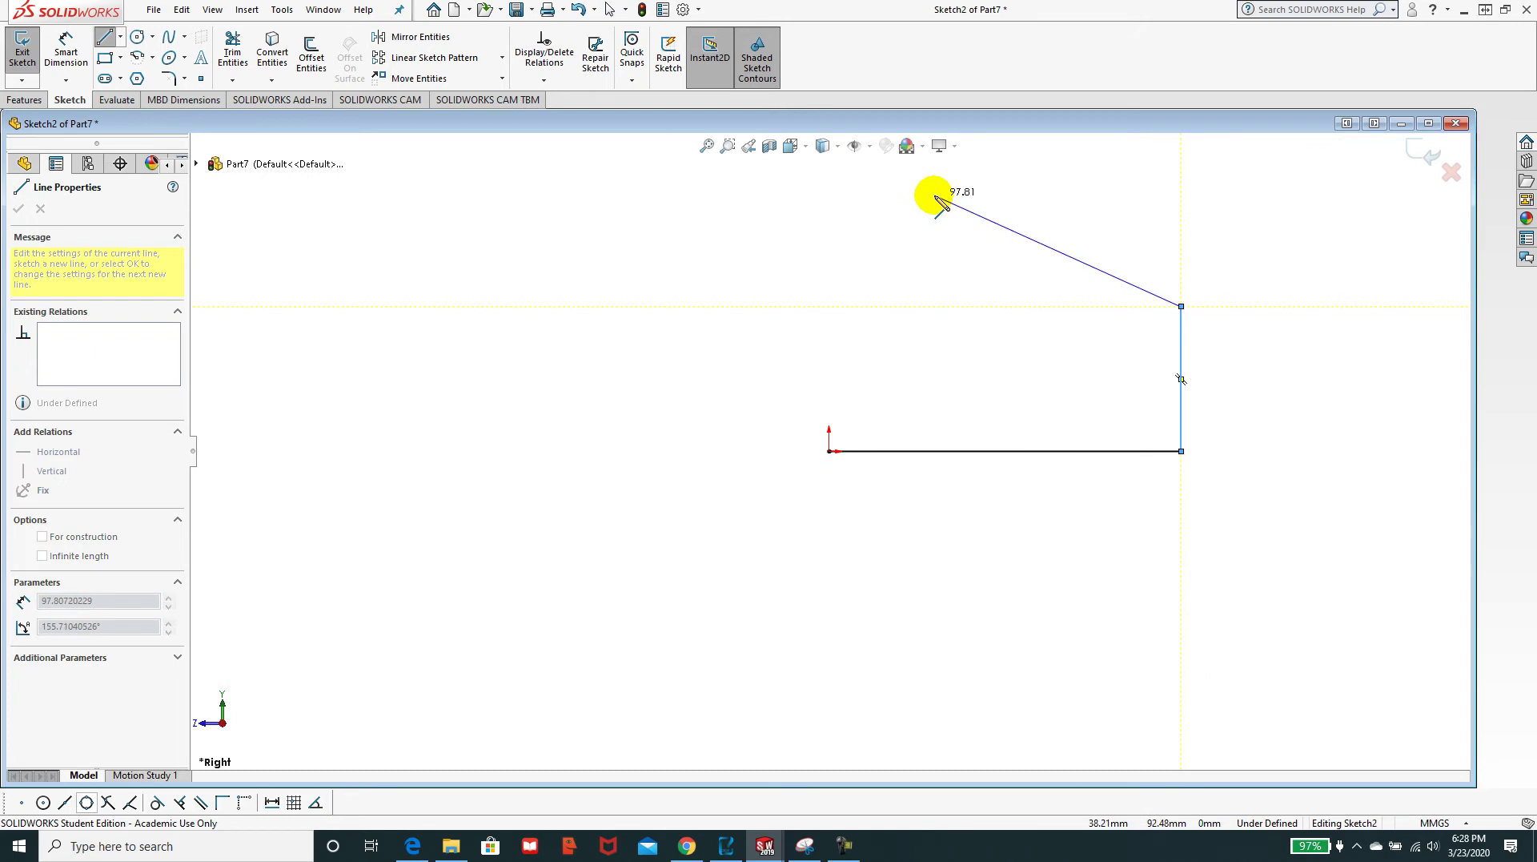
{"action": "middle_click_drag", "start_coordinate": [933, 234], "coordinate": [934, 243]}
{"action": "scroll", "coordinate": [952, 244], "scroll_direction": "up", "scroll_amount": 4}
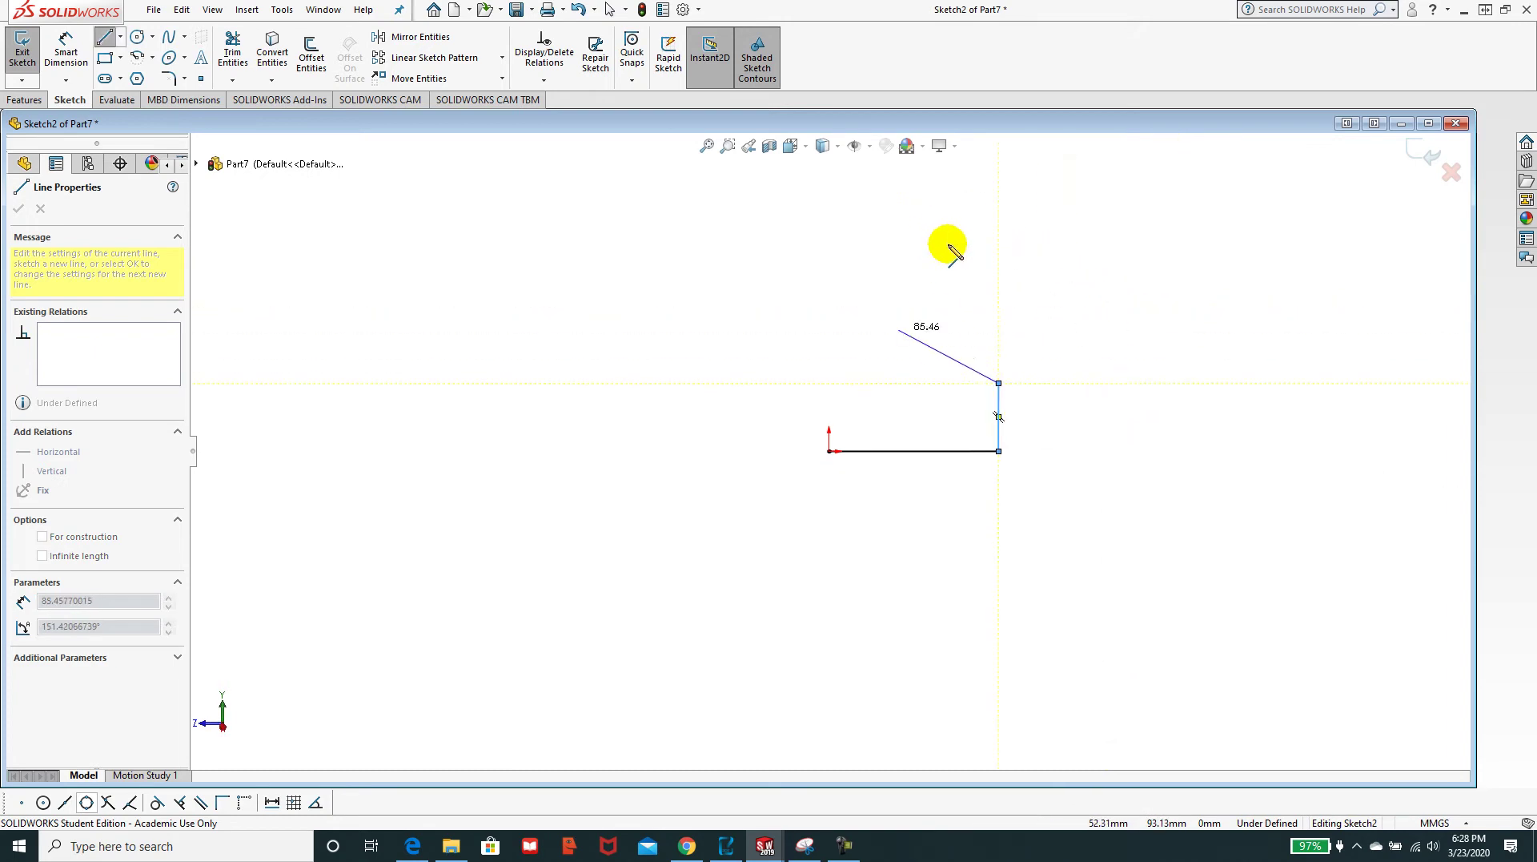
{"action": "left_click", "coordinate": [893, 279]}
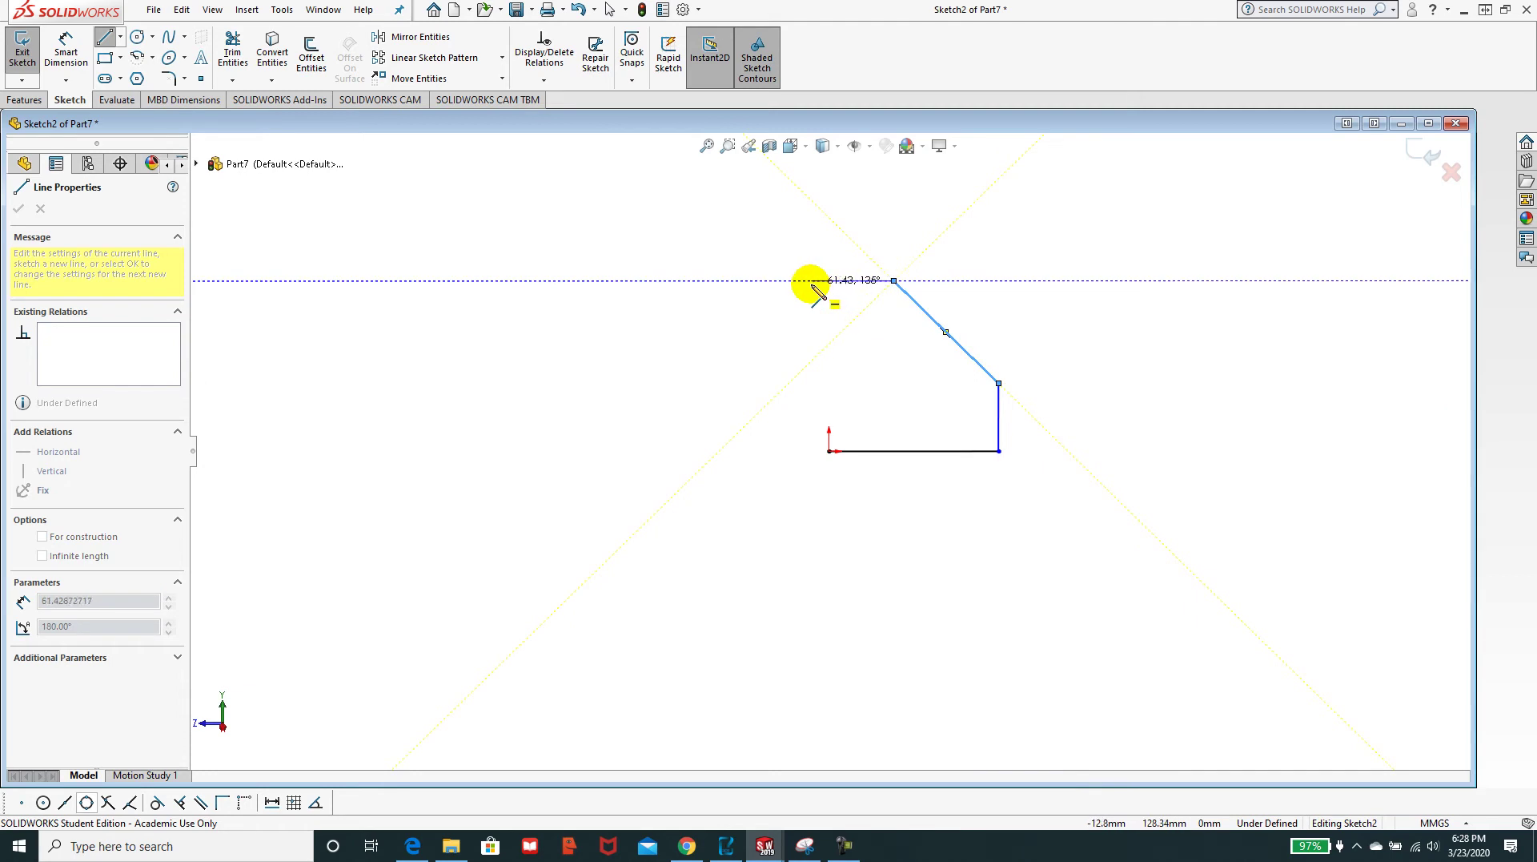
{"action": "left_click", "coordinate": [829, 280]}
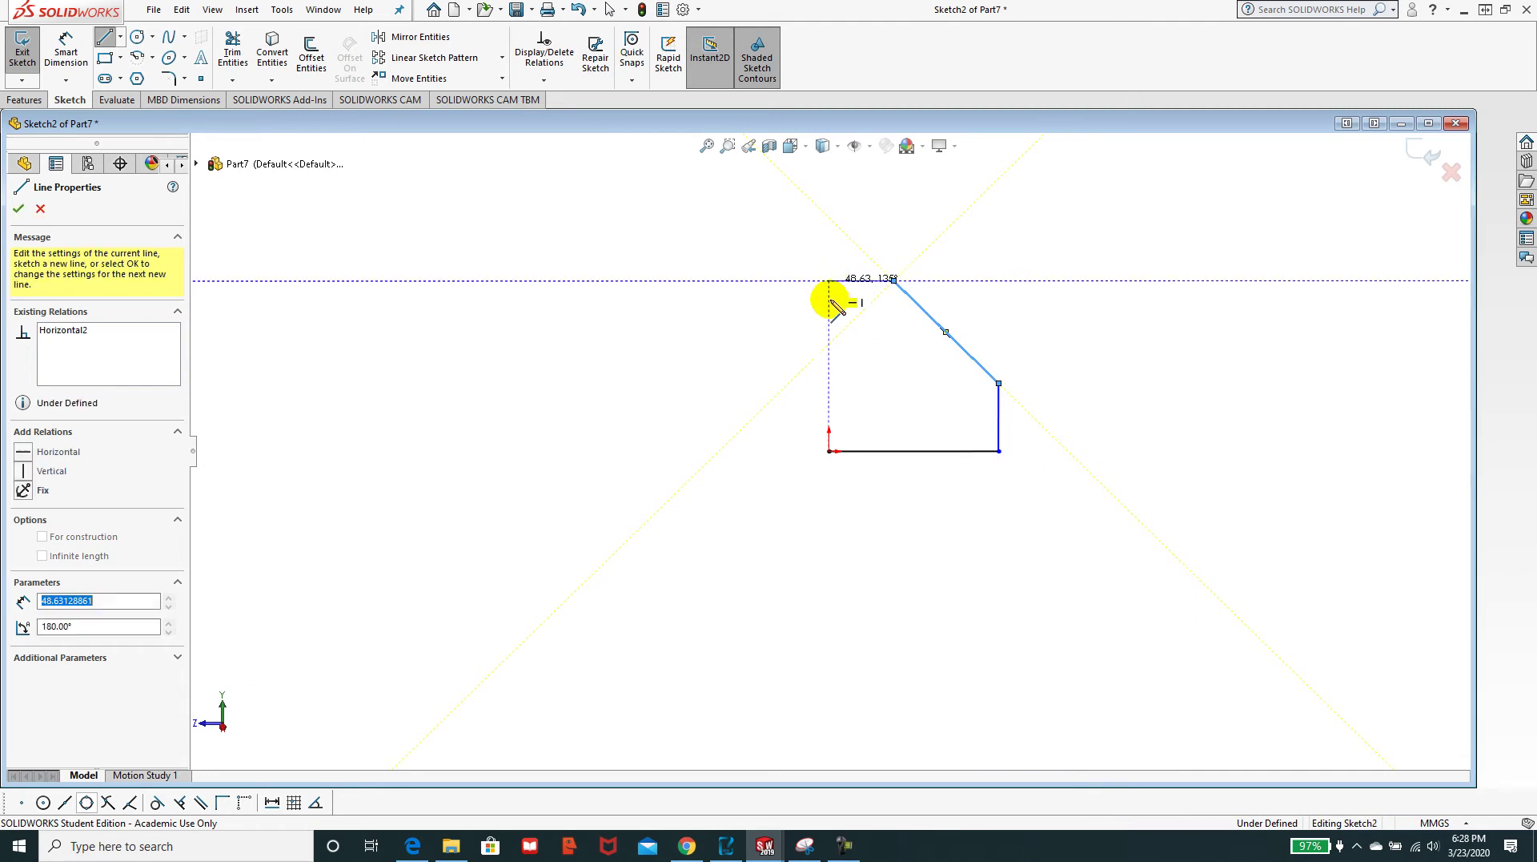
{"action": "left_click", "coordinate": [829, 451]}
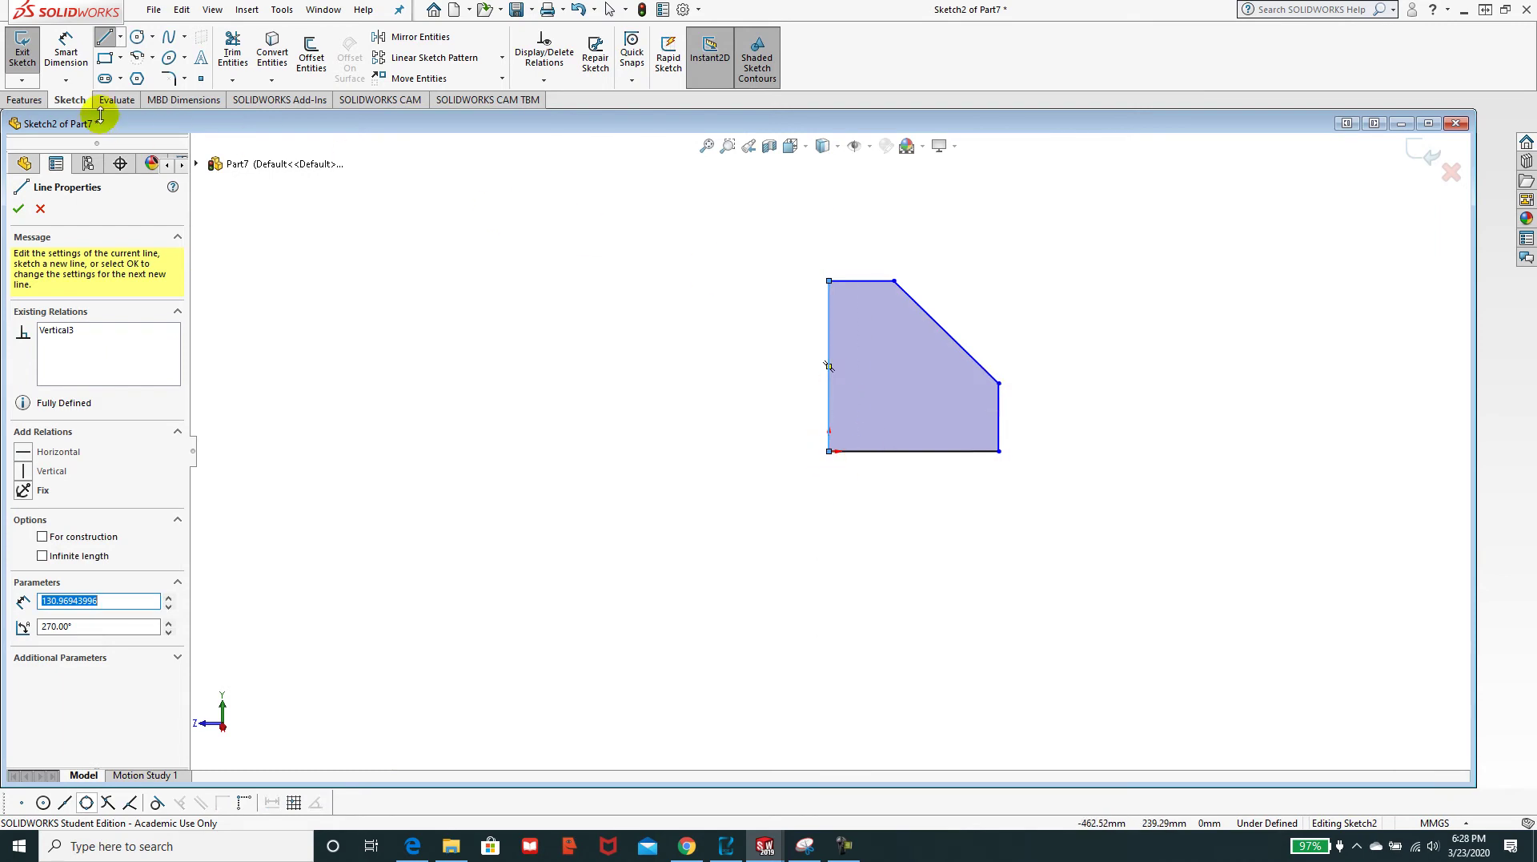
- Dimension the bottom edge of the base profile to 127 mm
{"action": "left_click", "coordinate": [72, 54]}
{"action": "left_click", "coordinate": [938, 458]}
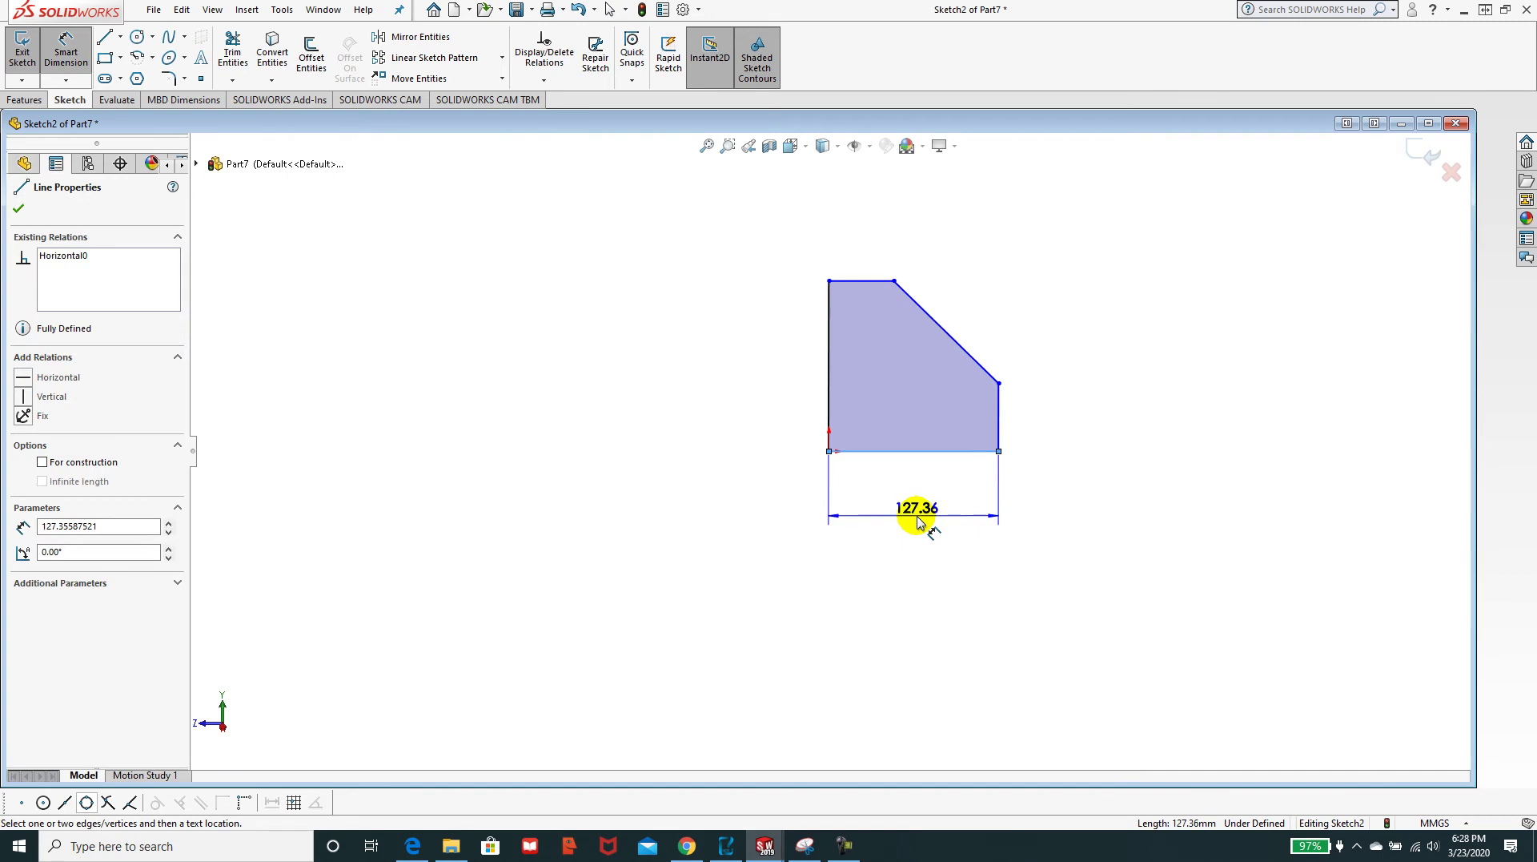
{"action": "left_click", "coordinate": [919, 521]}
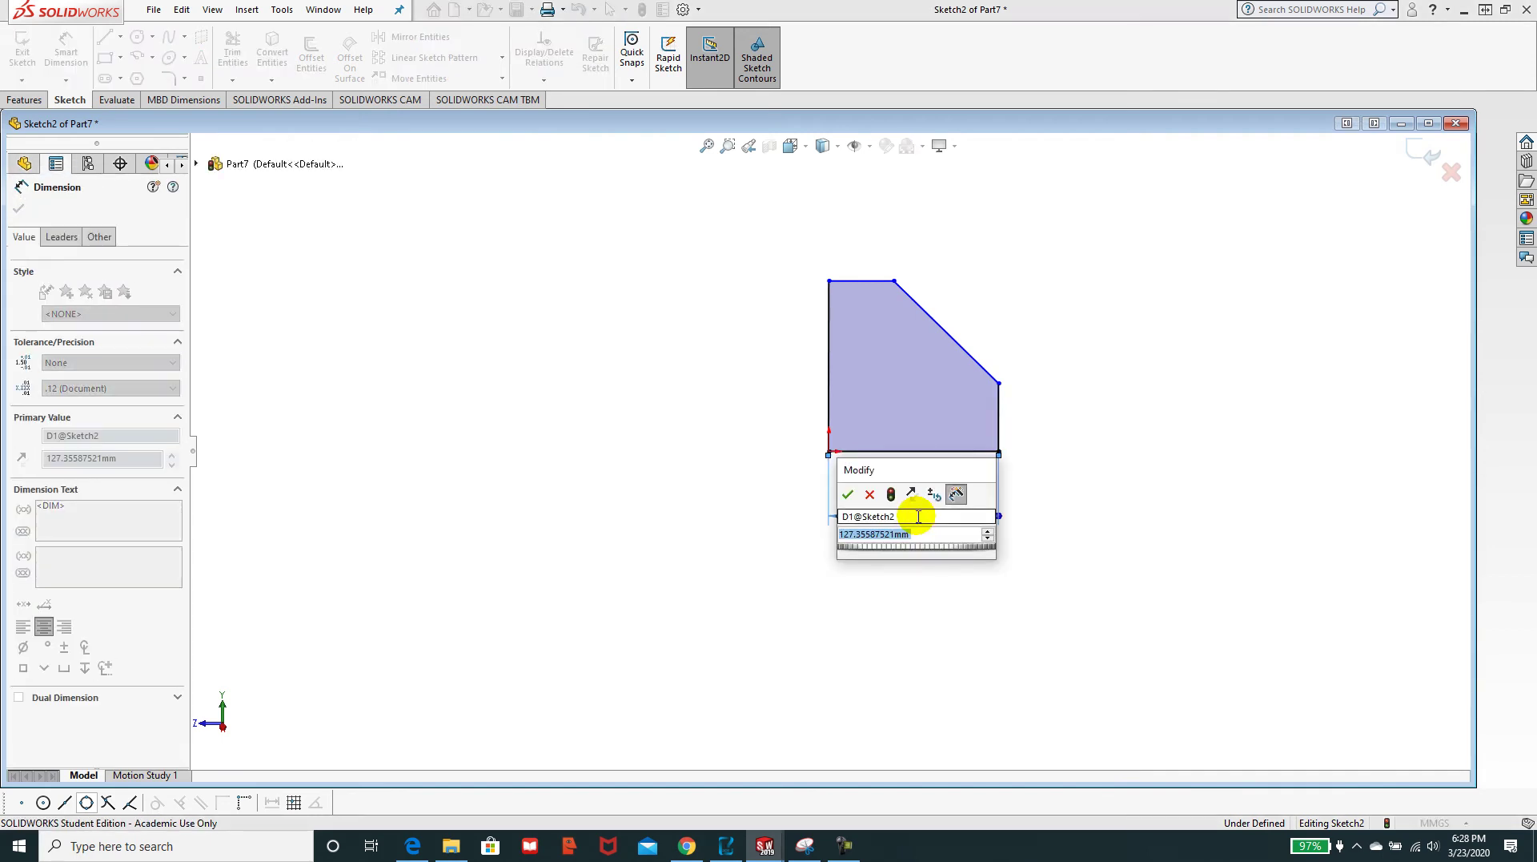
{"action": "type", "text": "127"}
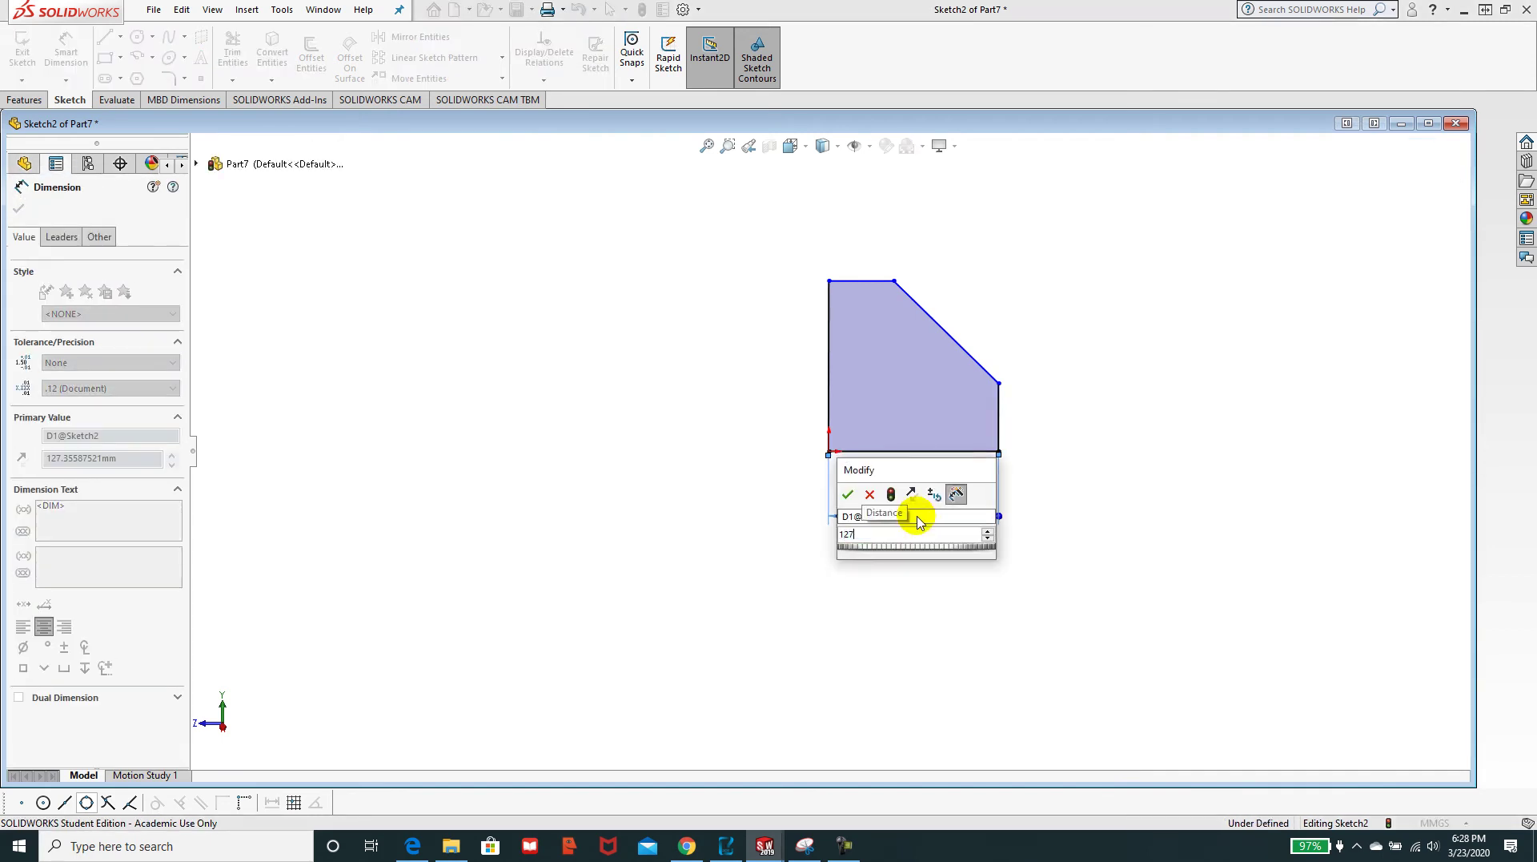
{"action": "key", "text": "Return"}
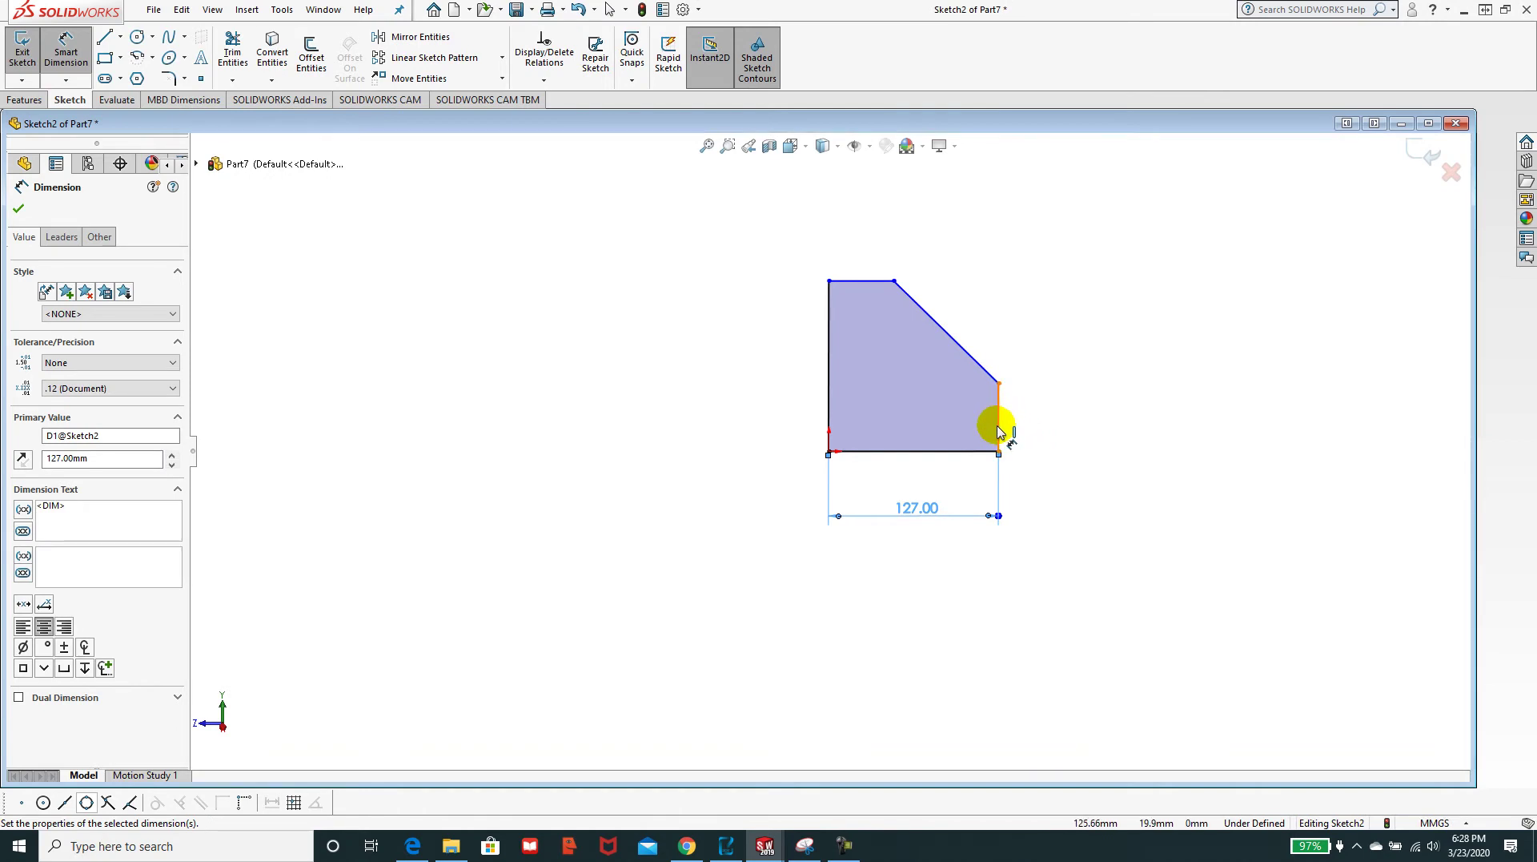
- Dimension the profile's right vertical edge to 50 mm and its top horizontal edge to 38 mm
{"action": "left_click", "coordinate": [1002, 423]}
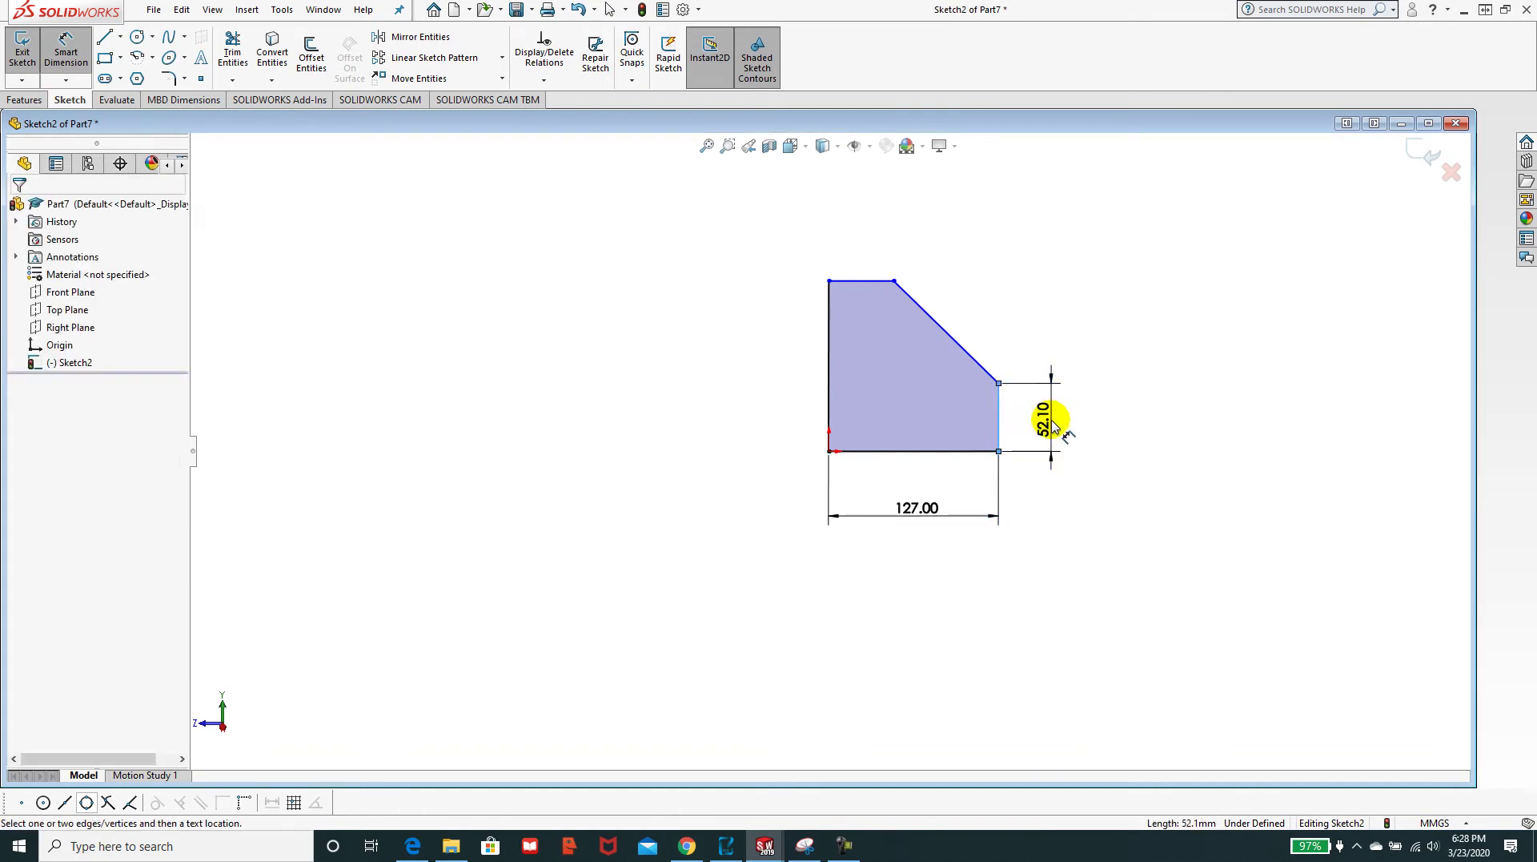
{"action": "left_click", "coordinate": [1052, 425]}
{"action": "type", "text": "5"}
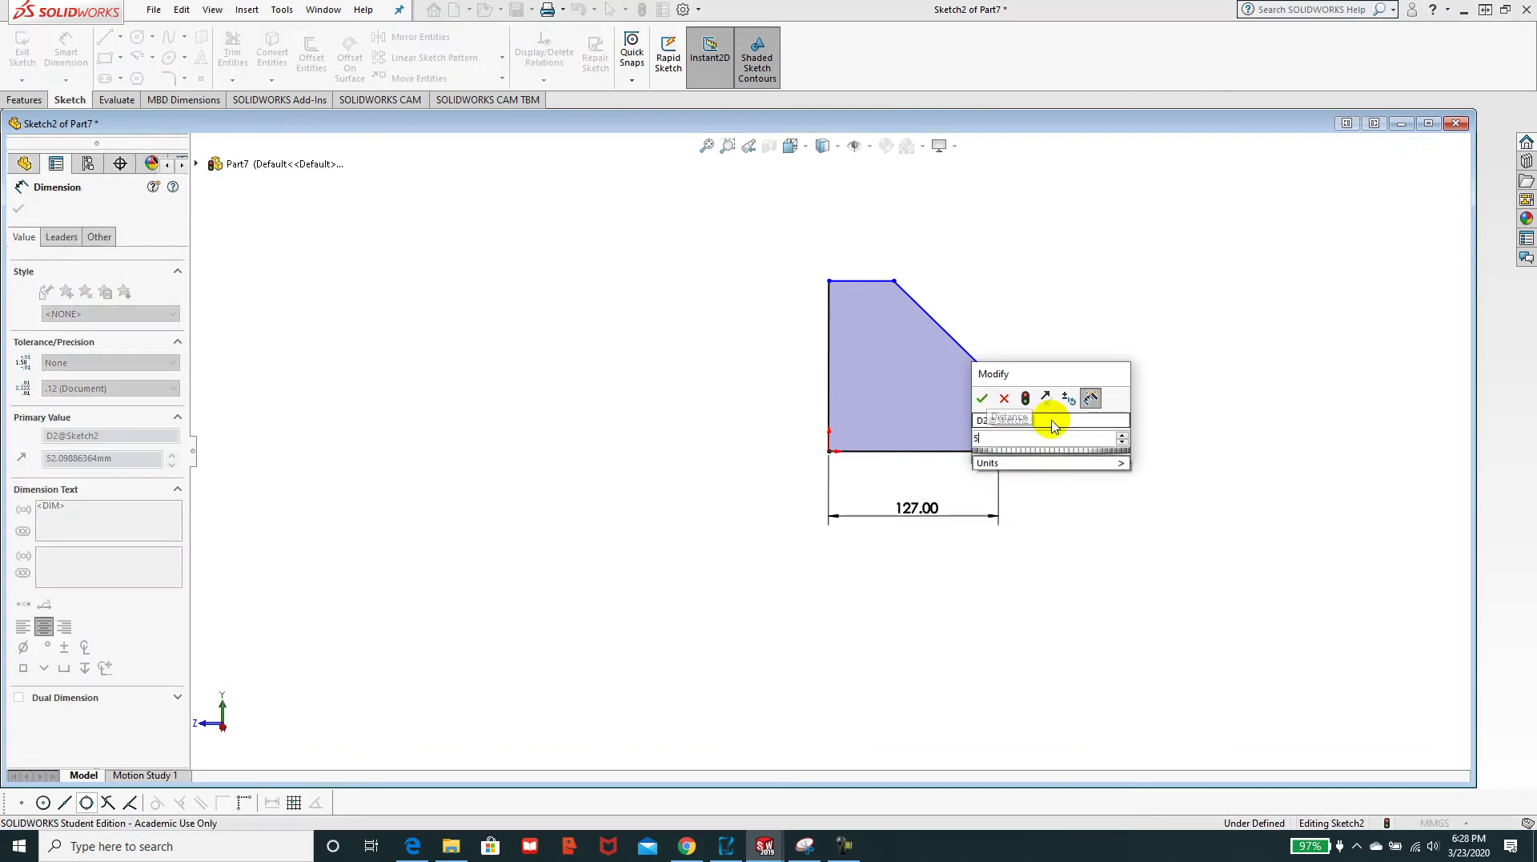
{"action": "type", "text": "0"}
{"action": "key", "text": "Return"}
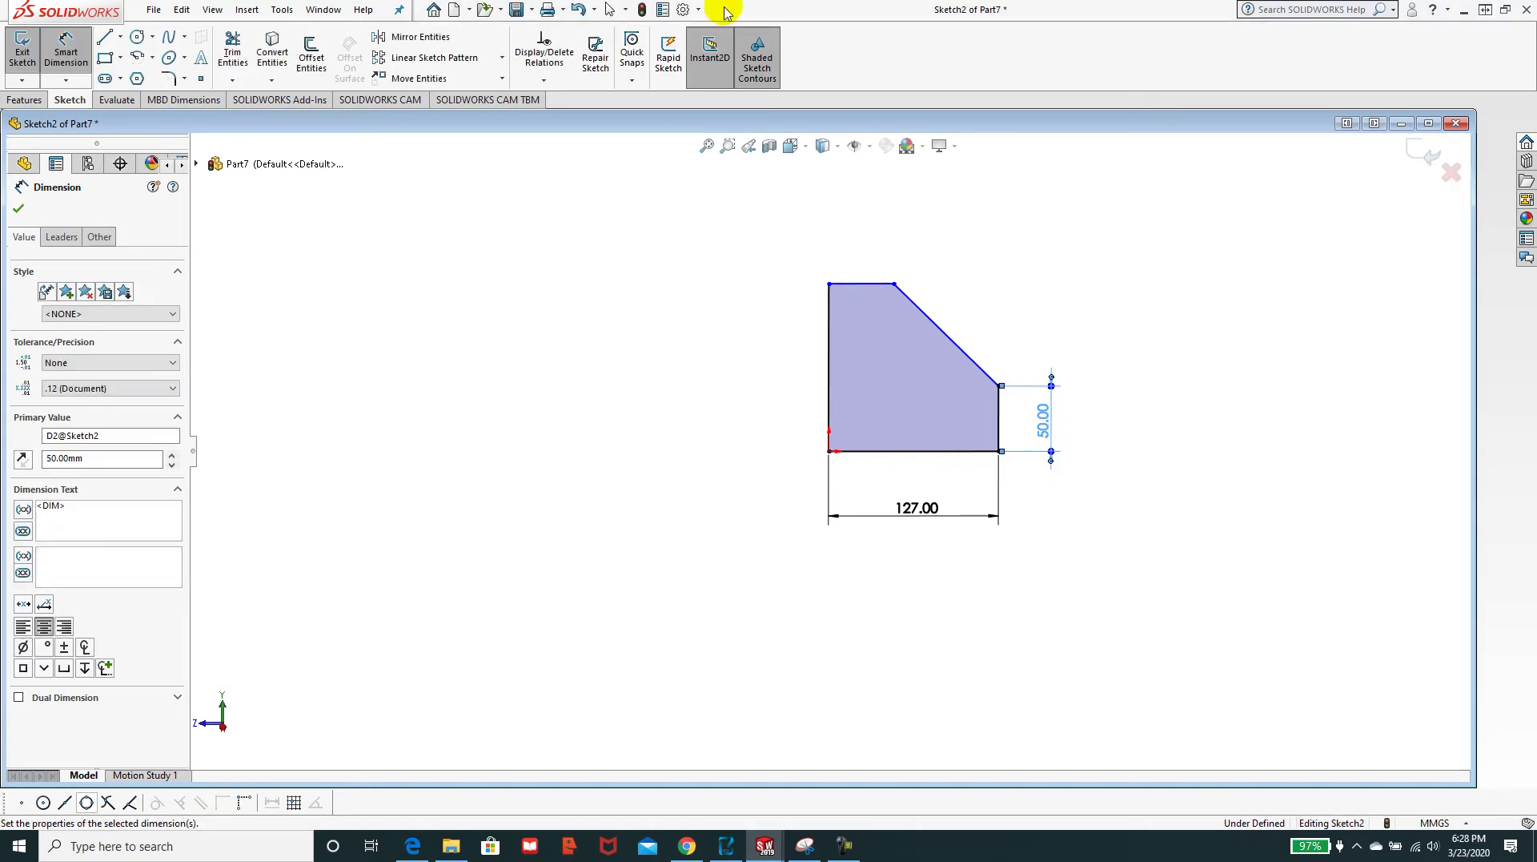
{"action": "left_click", "coordinate": [871, 287]}
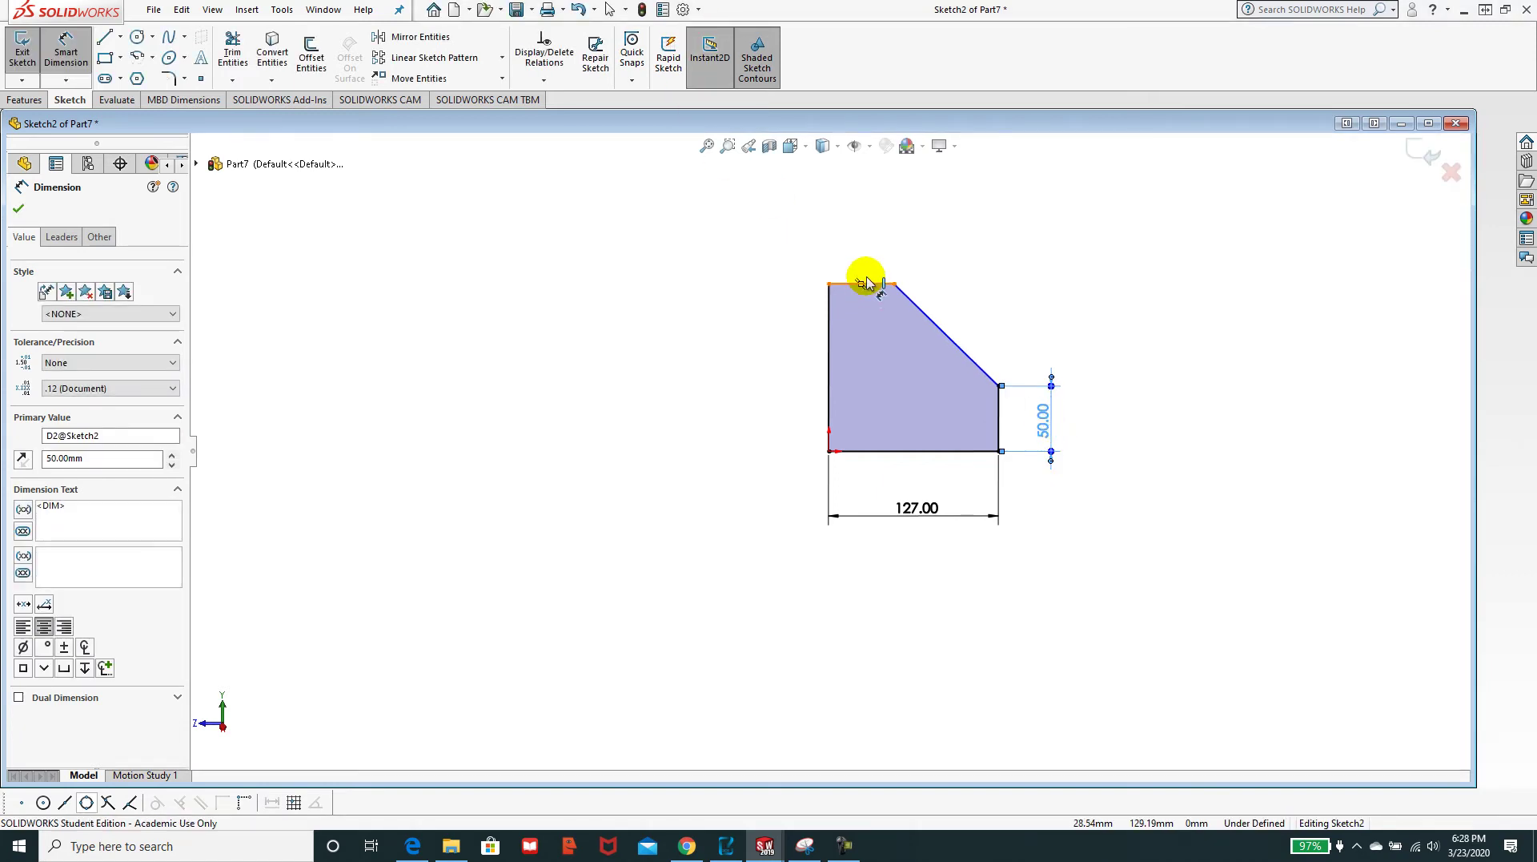
{"action": "left_click", "coordinate": [866, 255]}
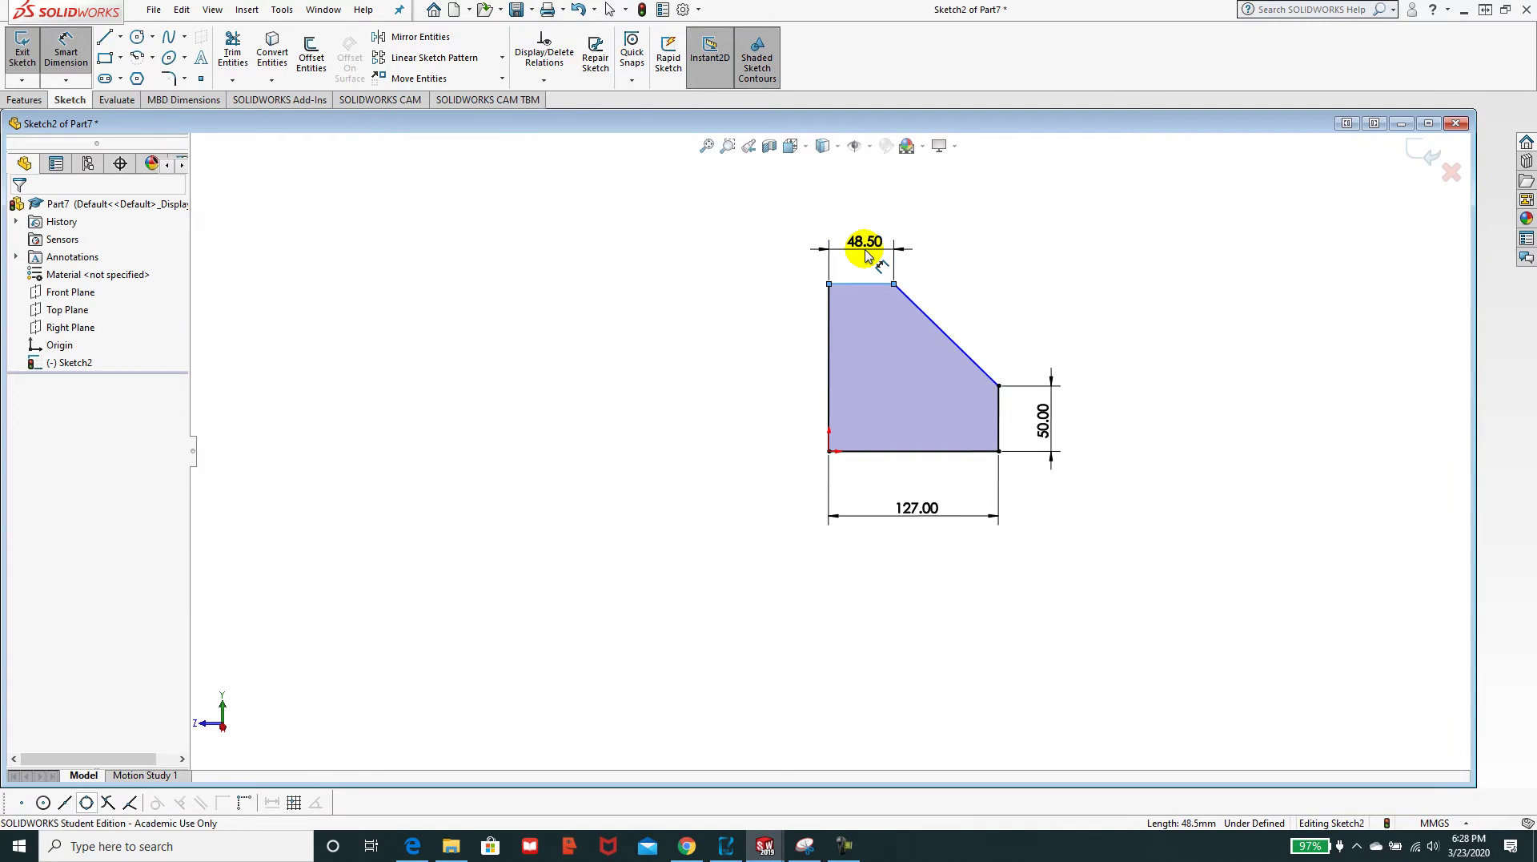
{"action": "type", "text": "38"}
{"action": "key", "text": "Return"}
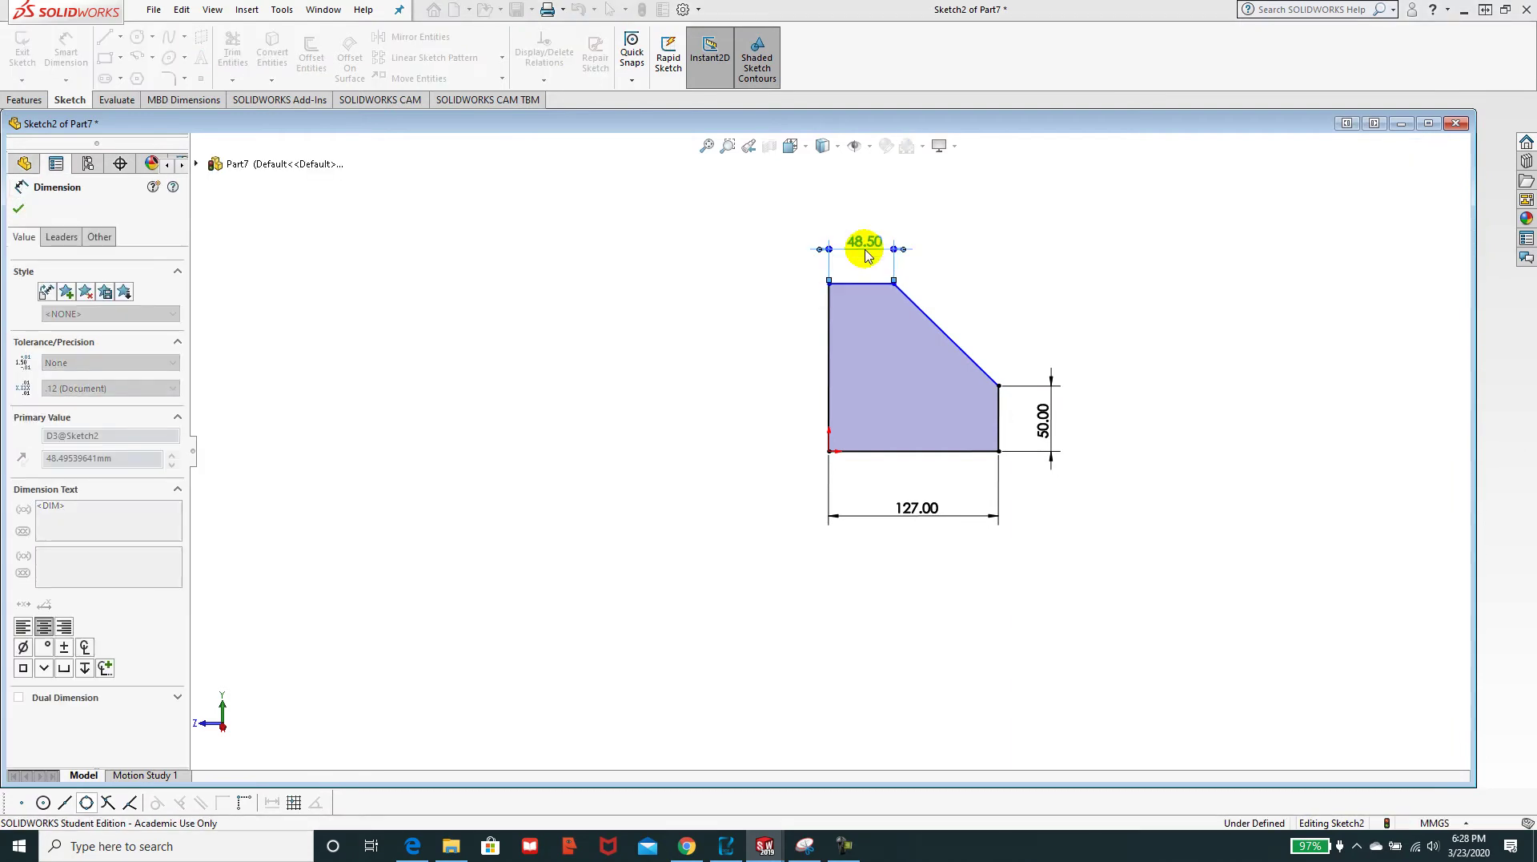
- Draw a horizontal centerline about 83 mm long inward from the upper end of the profile's right vertical edge
{"action": "left_click", "coordinate": [120, 38]}
{"action": "left_click", "coordinate": [143, 80]}
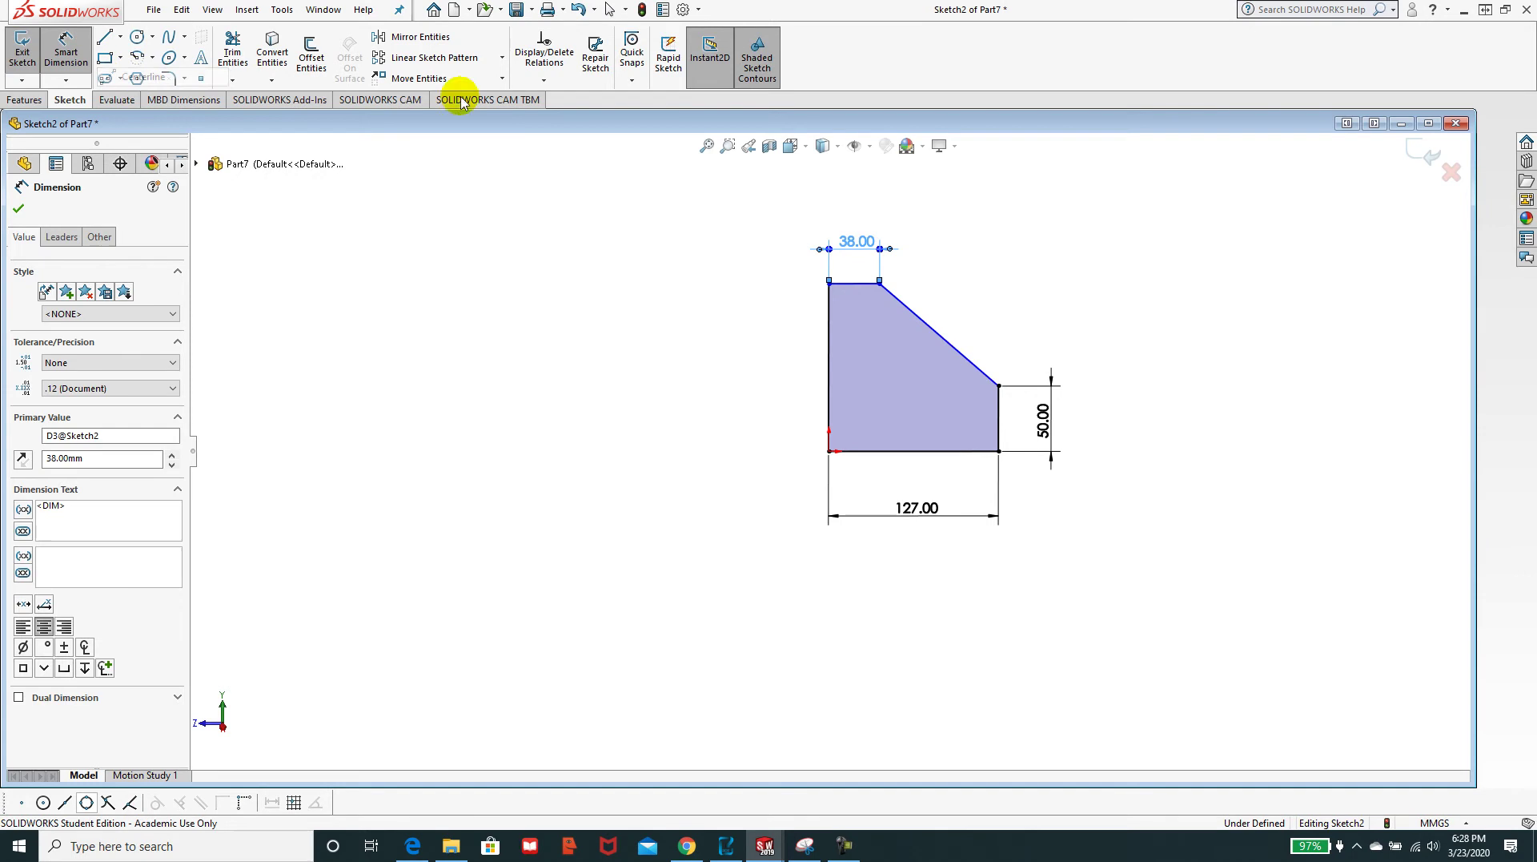
{"action": "left_click", "coordinate": [999, 386]}
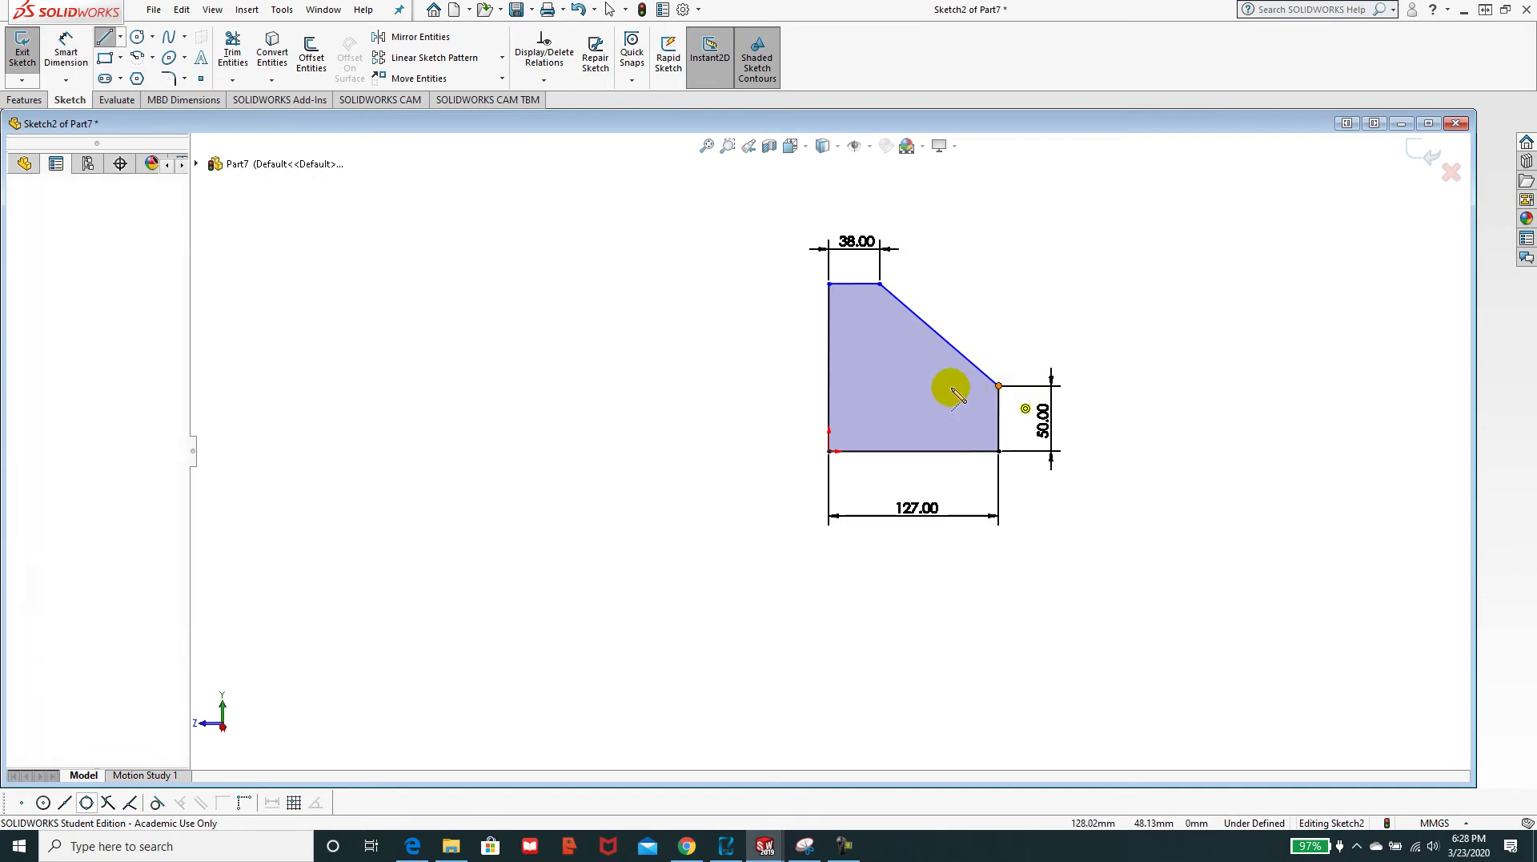
{"action": "left_click", "coordinate": [887, 387]}
{"action": "key", "text": "Escape"}
{"action": "key", "text": "Escape"}
- Dimension the angle between the profile's sloped edge and the horizontal centerline to 45 degrees
{"action": "left_click", "coordinate": [64, 36]}
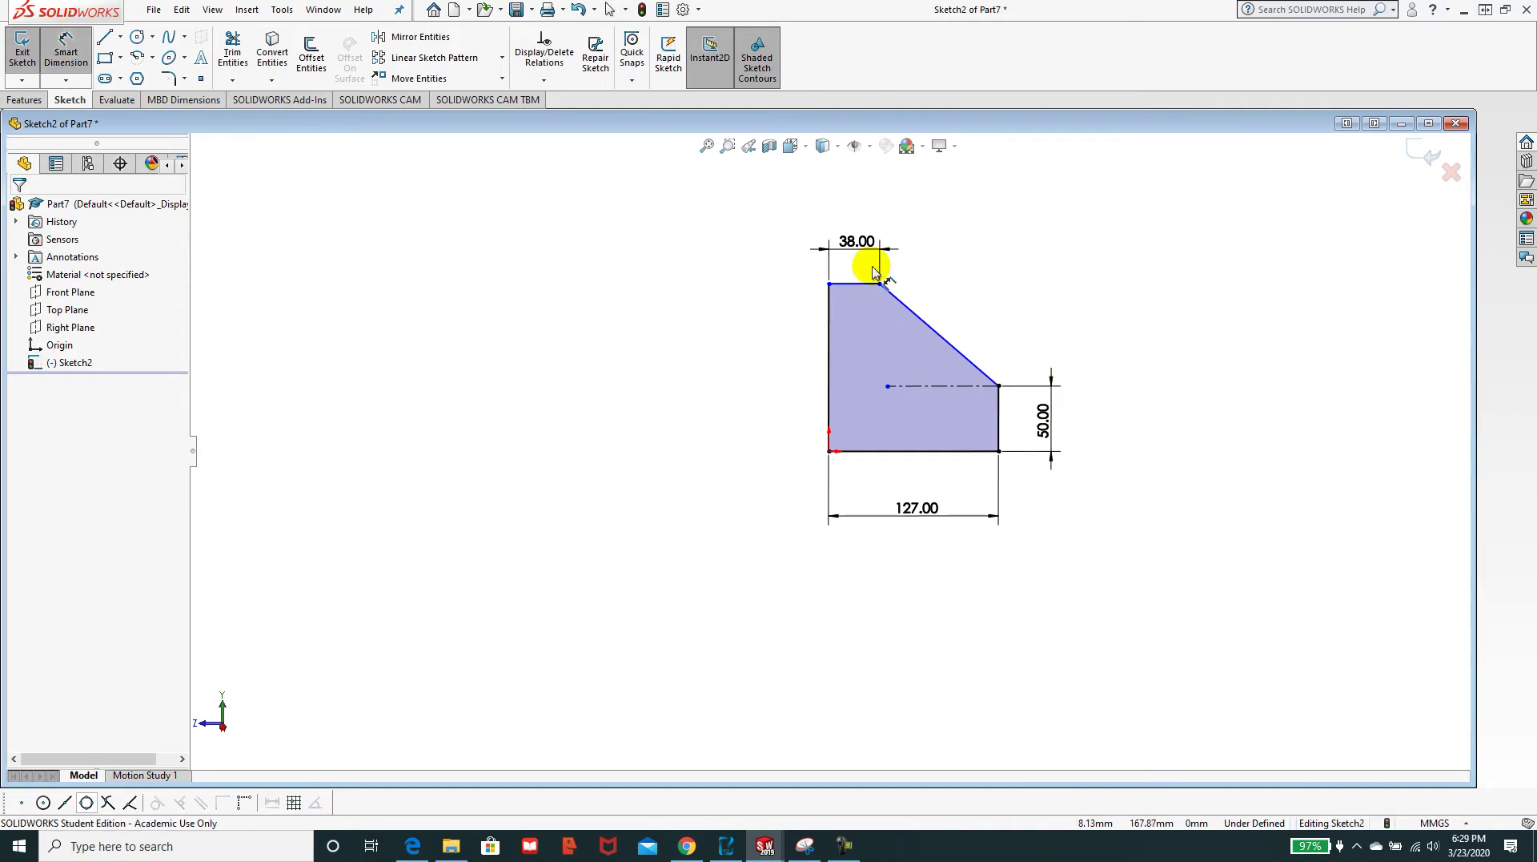
{"action": "left_click", "coordinate": [932, 336]}
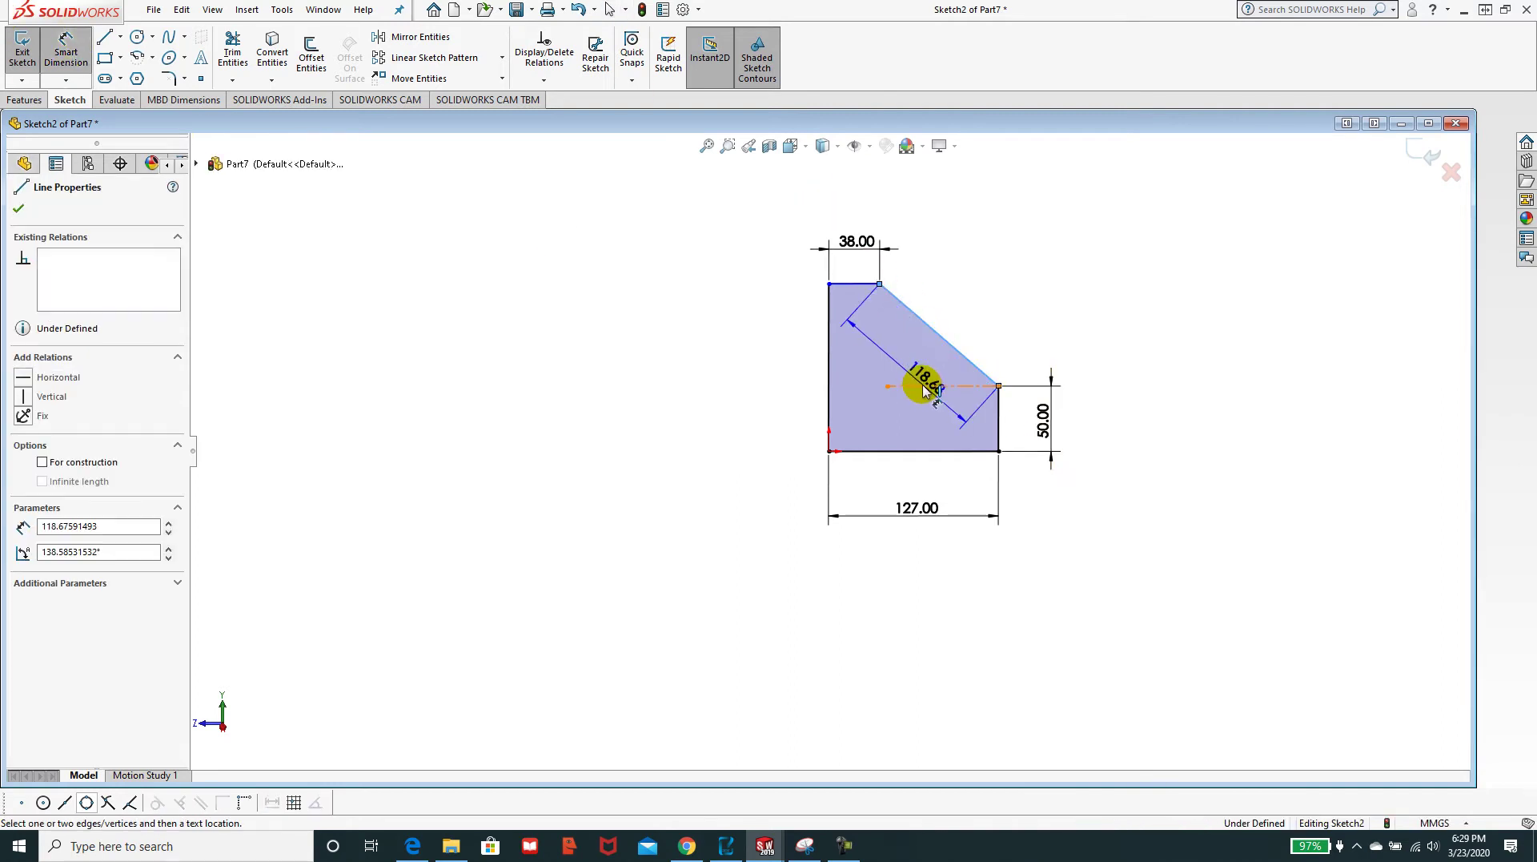
{"action": "left_click", "coordinate": [925, 387]}
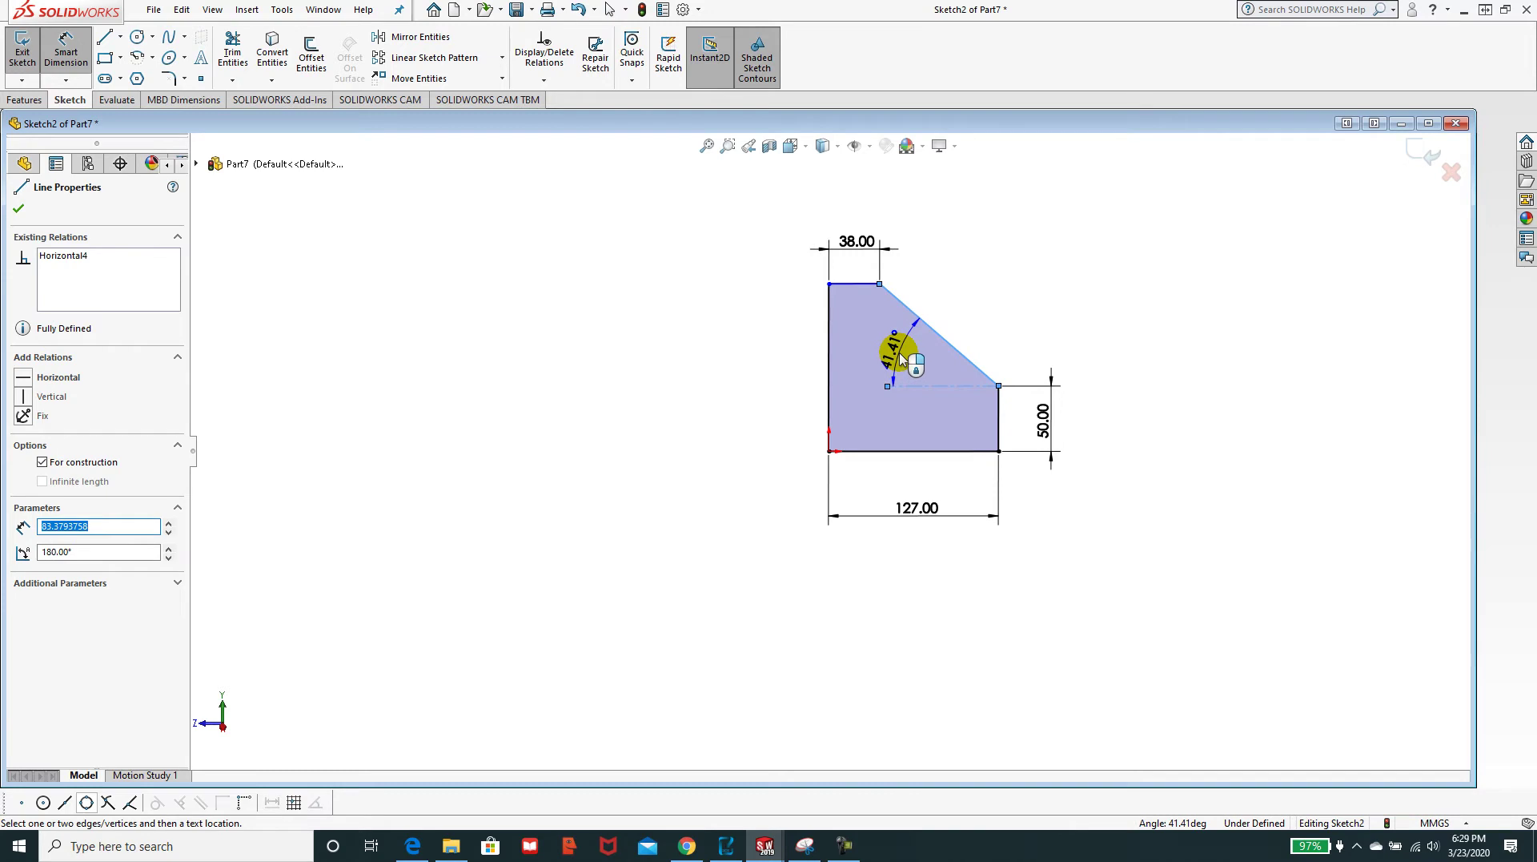
{"action": "left_click", "coordinate": [901, 357]}
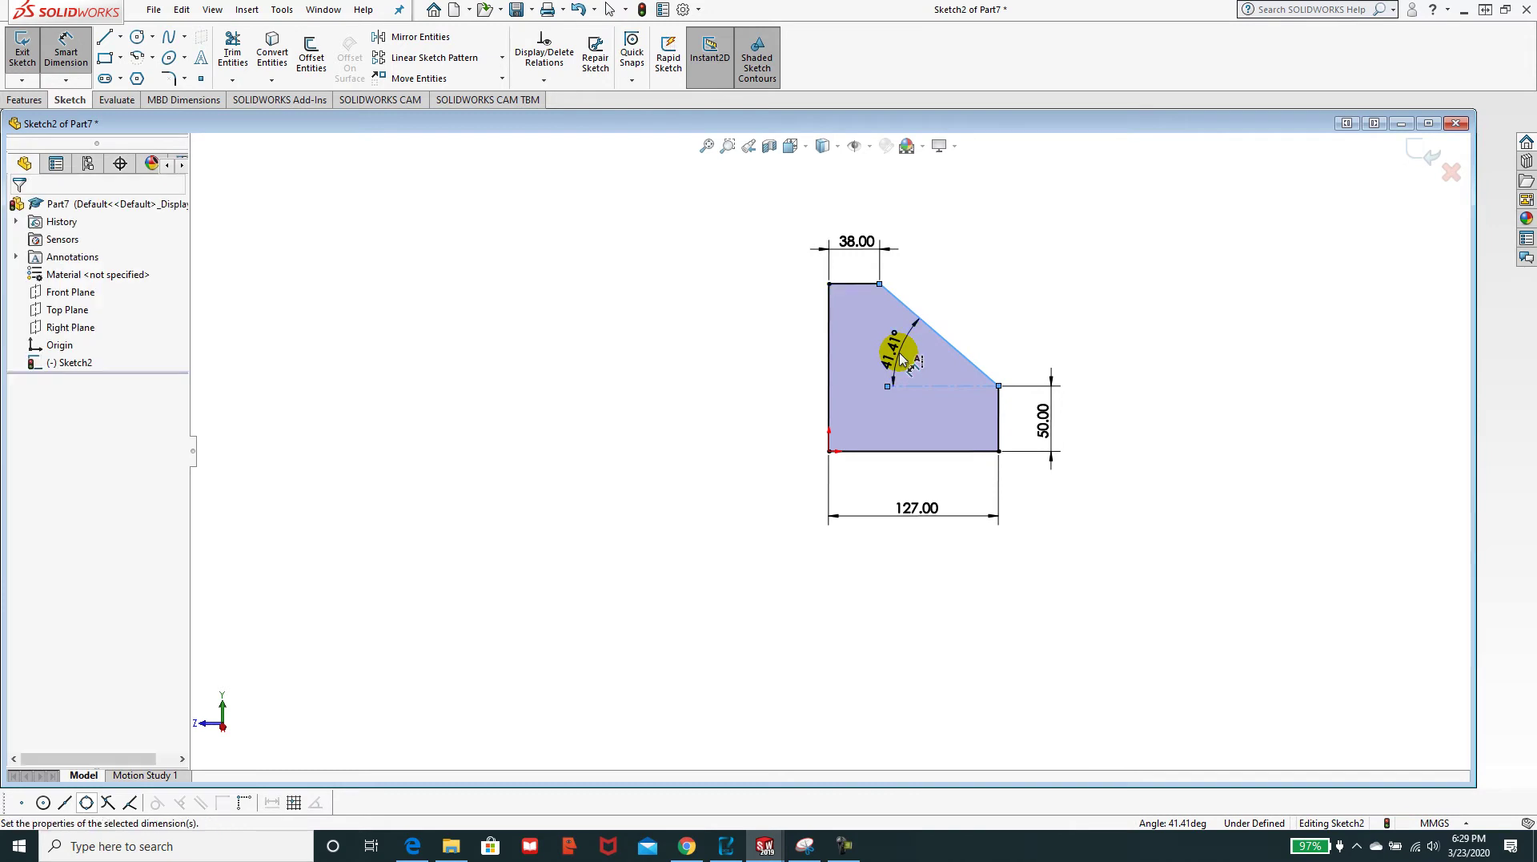
{"action": "type", "text": "45"}
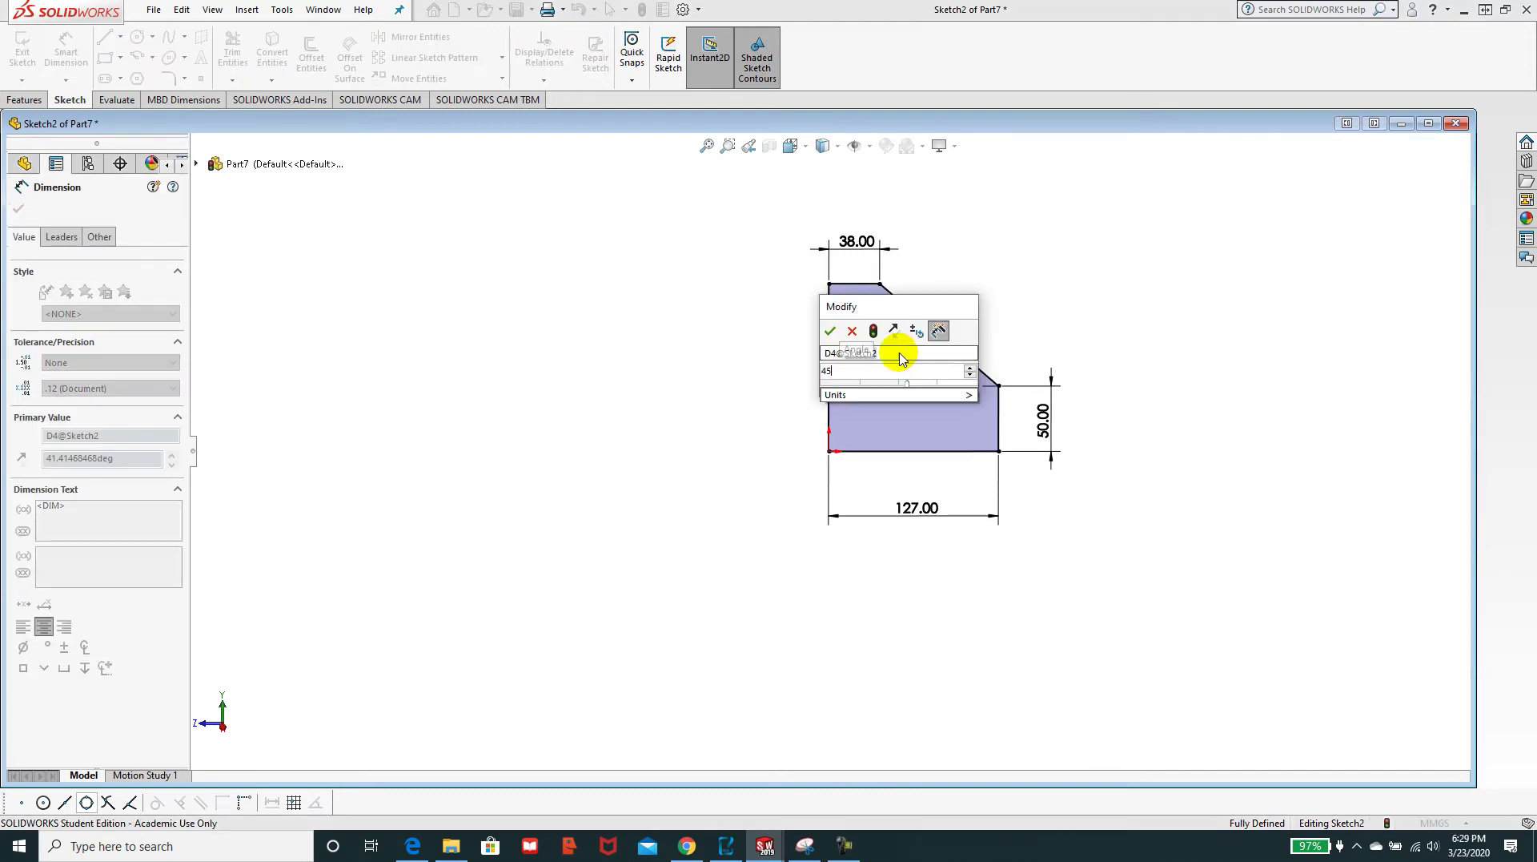
{"action": "key", "text": "Return"}
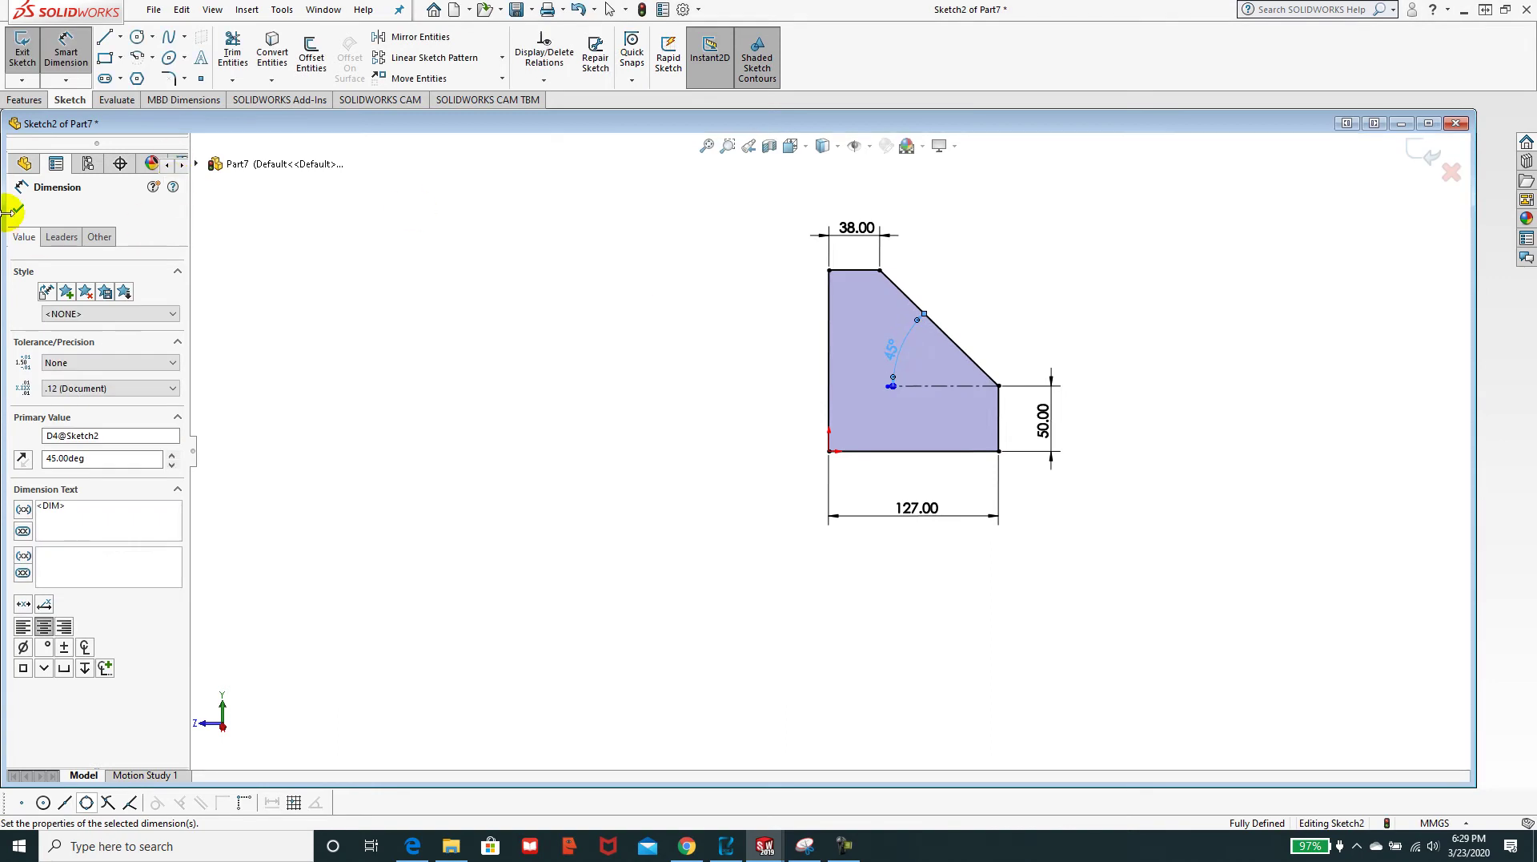
{"action": "left_click", "coordinate": [610, 9]}
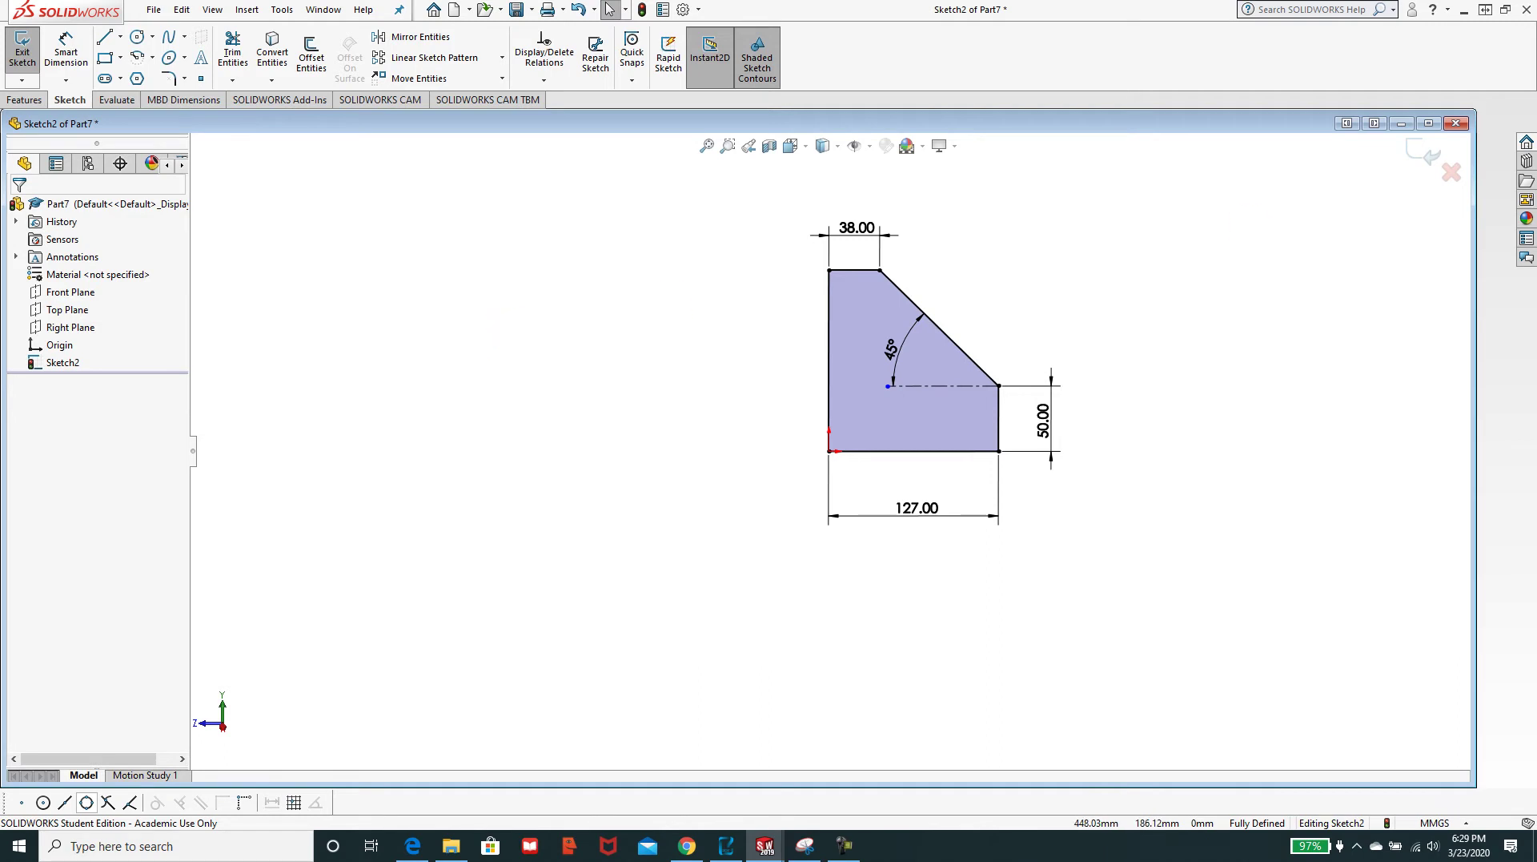
- Check width A in the CSWA practice PDF and extrude the base profile 76 mm with the Mid Plane end condition
{"action": "key", "text": "alt+Tab"}
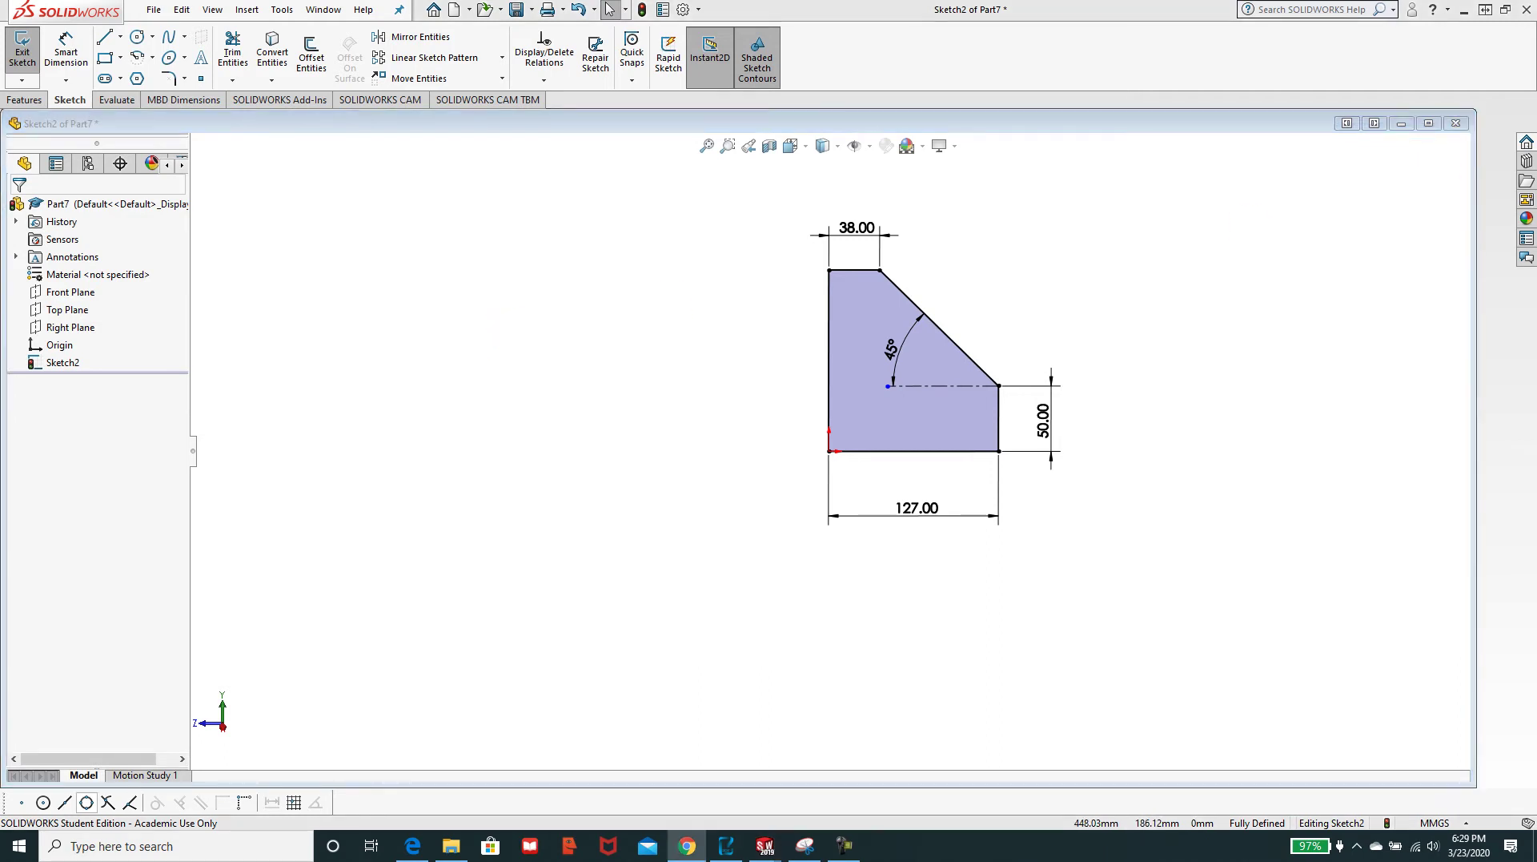
{"action": "key", "text": "alt+Tab"}
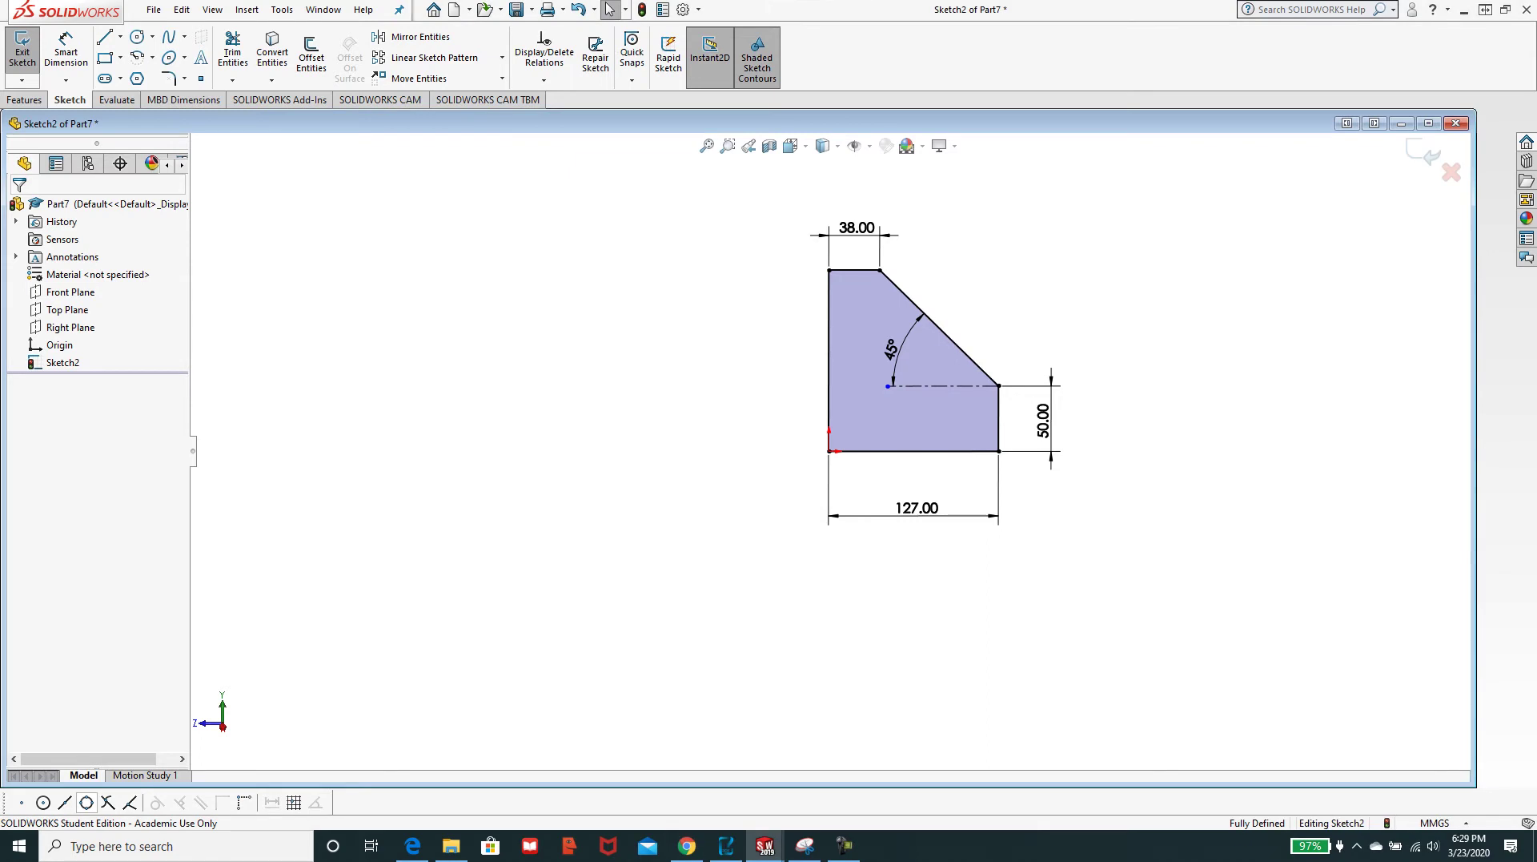
{"action": "left_click_drag", "start_coordinate": [1536, 172], "coordinate": [724, 115]}
{"action": "scroll", "coordinate": [941, 454], "scroll_direction": "up", "scroll_amount": 6}
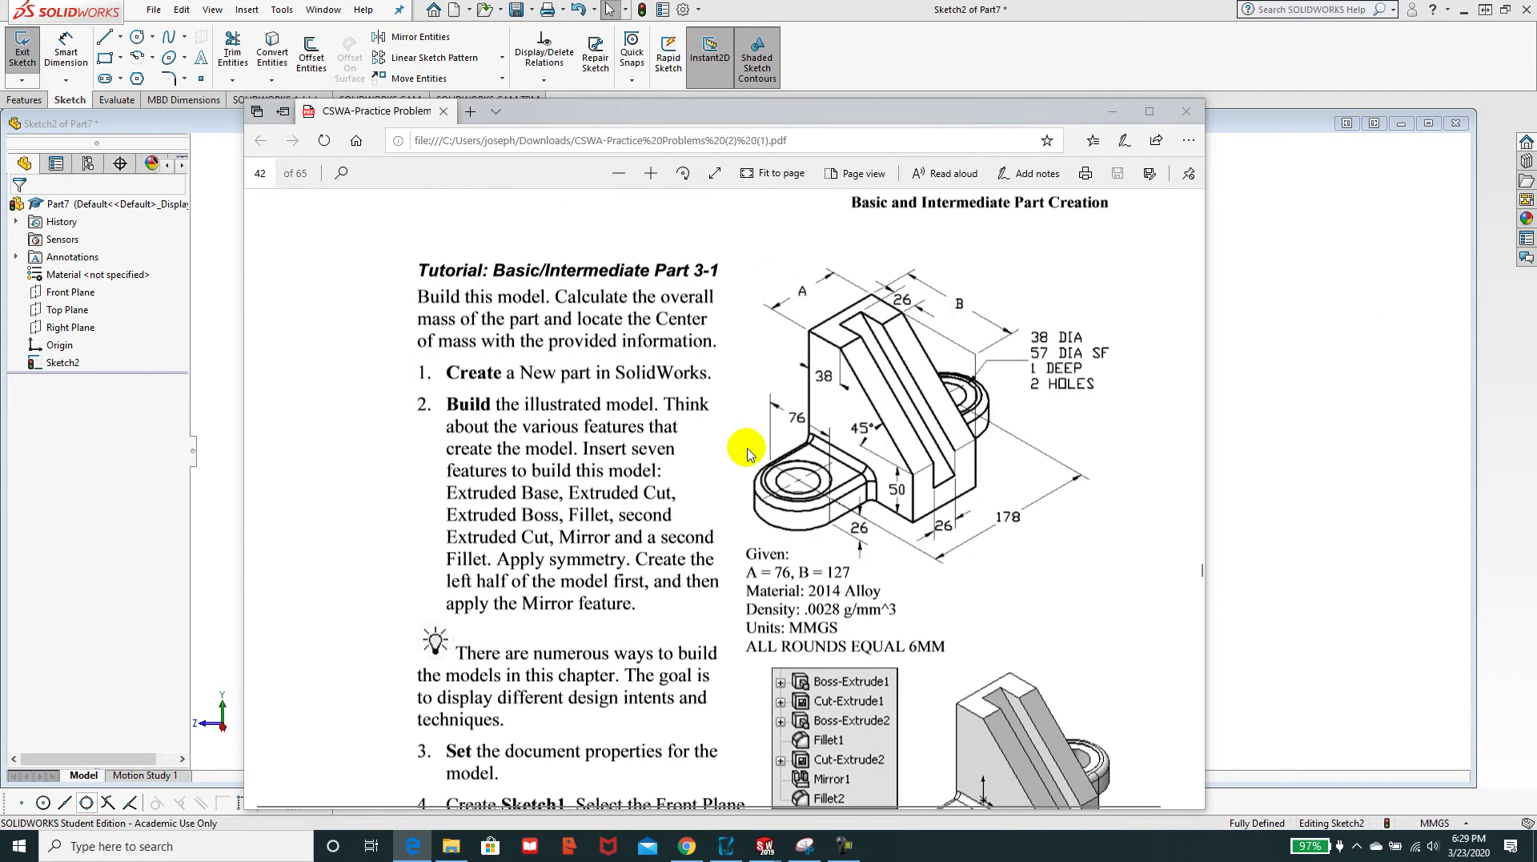
{"action": "left_click_drag", "start_coordinate": [710, 109], "coordinate": [1536, 108]}
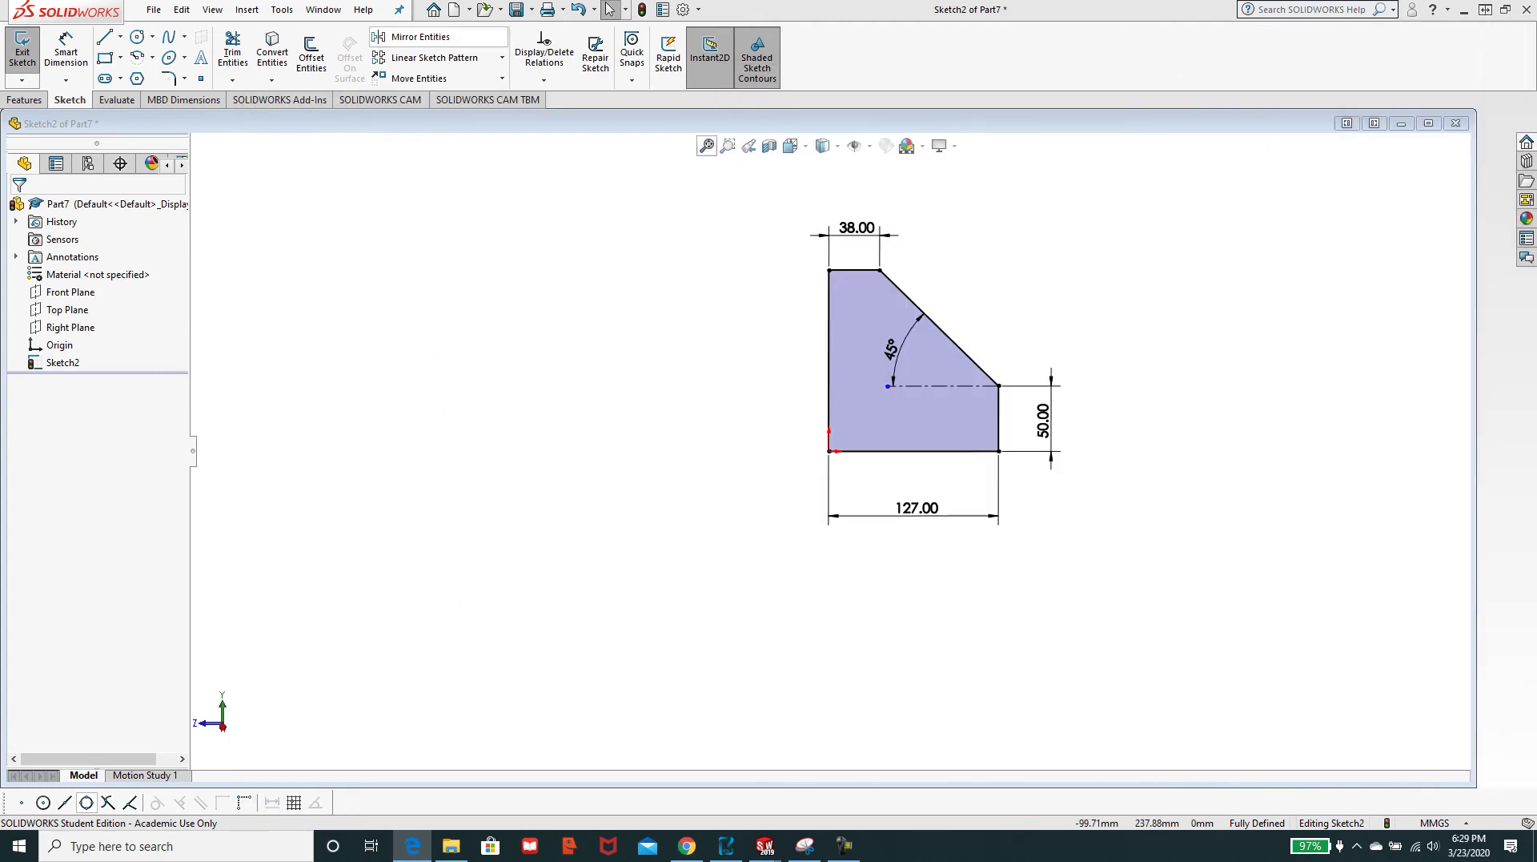
{"action": "left_click", "coordinate": [24, 100]}
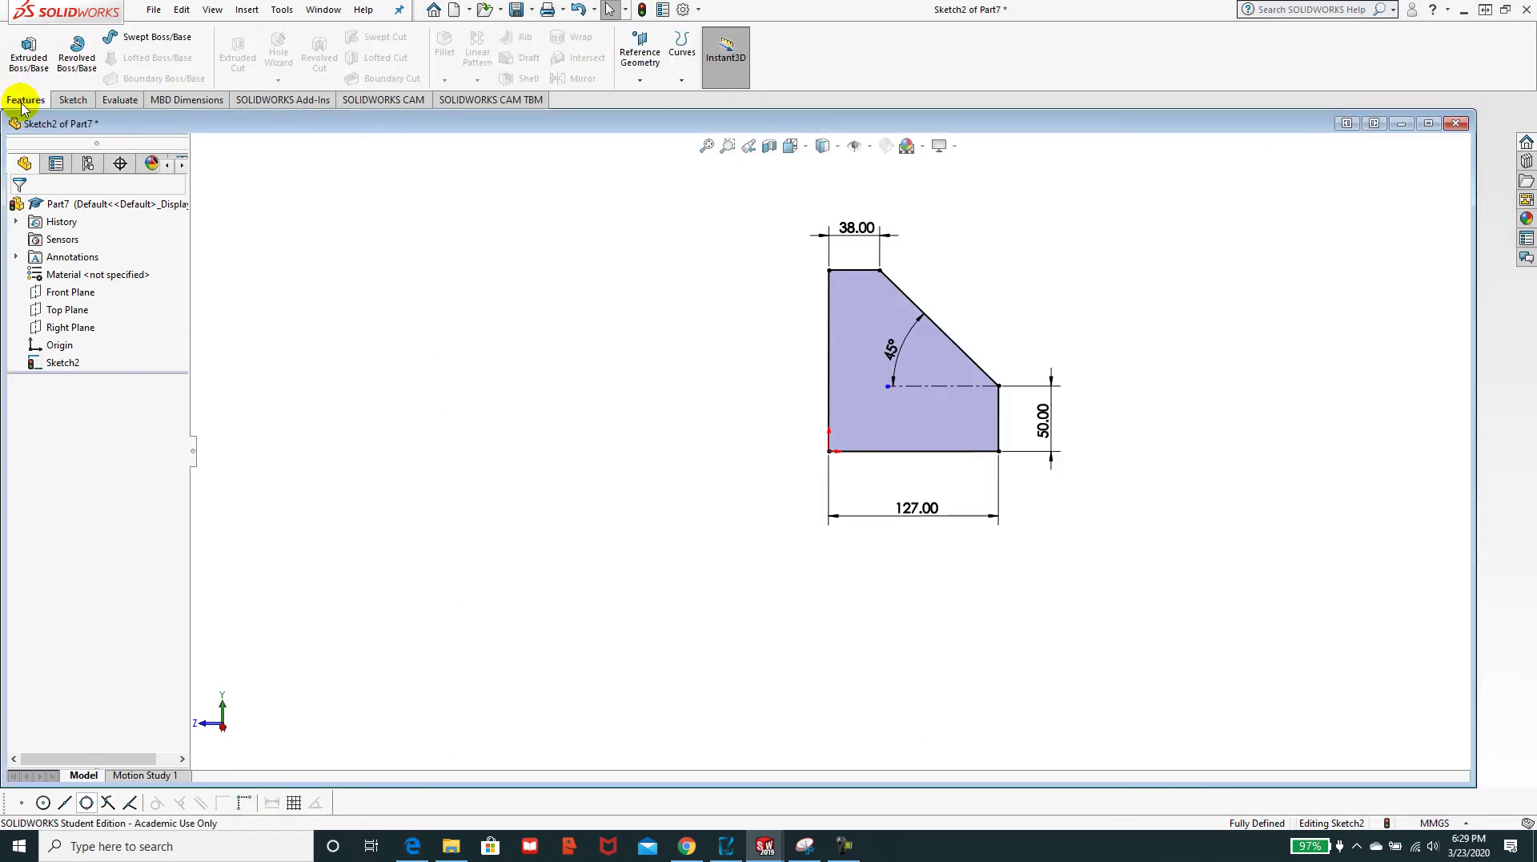
{"action": "left_click", "coordinate": [23, 51]}
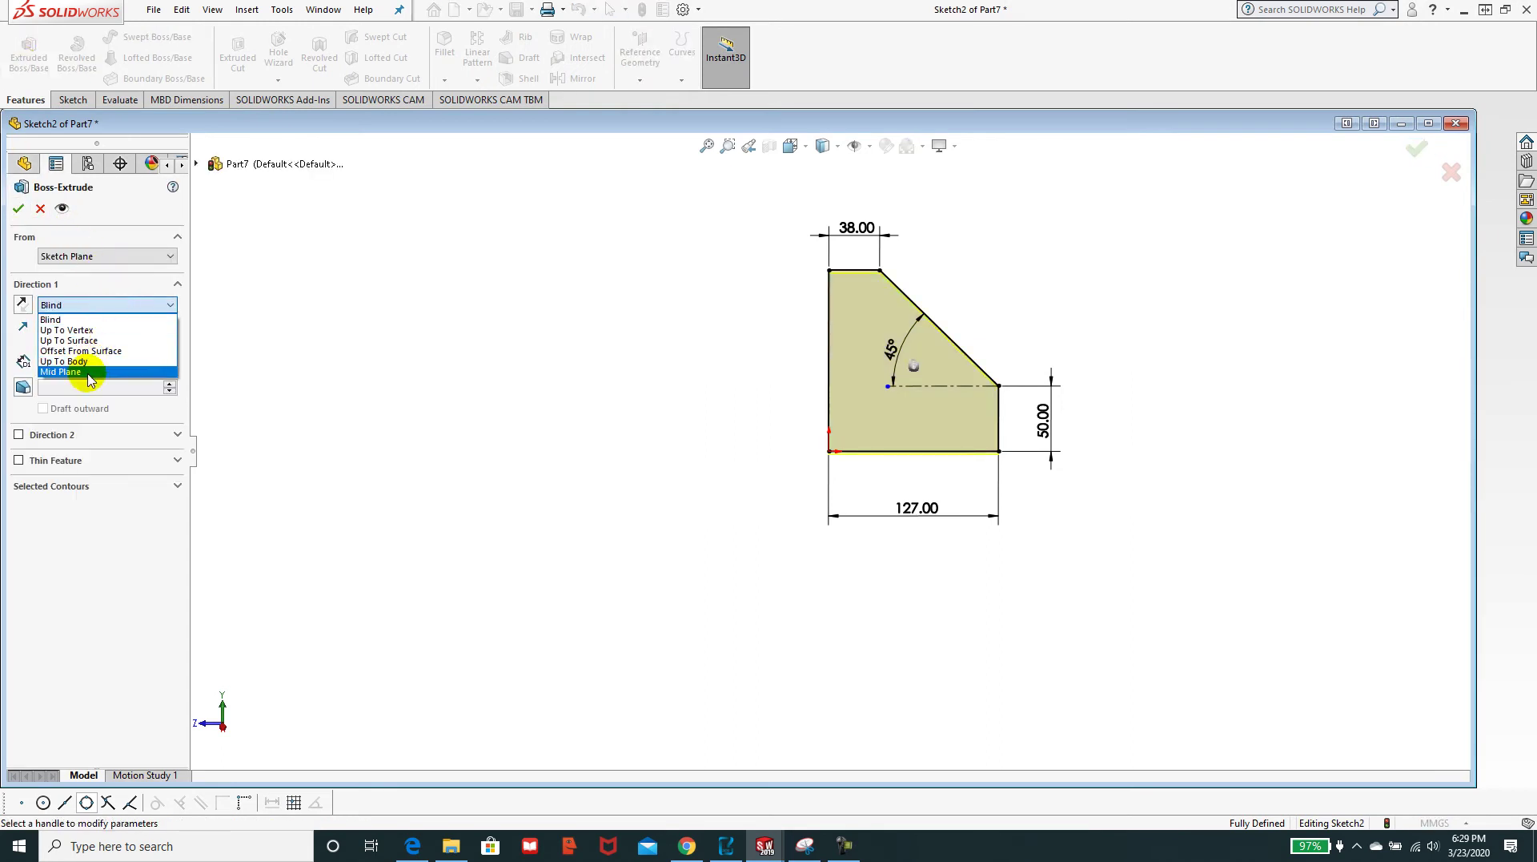
{"action": "left_click", "coordinate": [80, 370]}
{"action": "double_click", "coordinate": [115, 362]}
{"action": "type", "text": "76"}
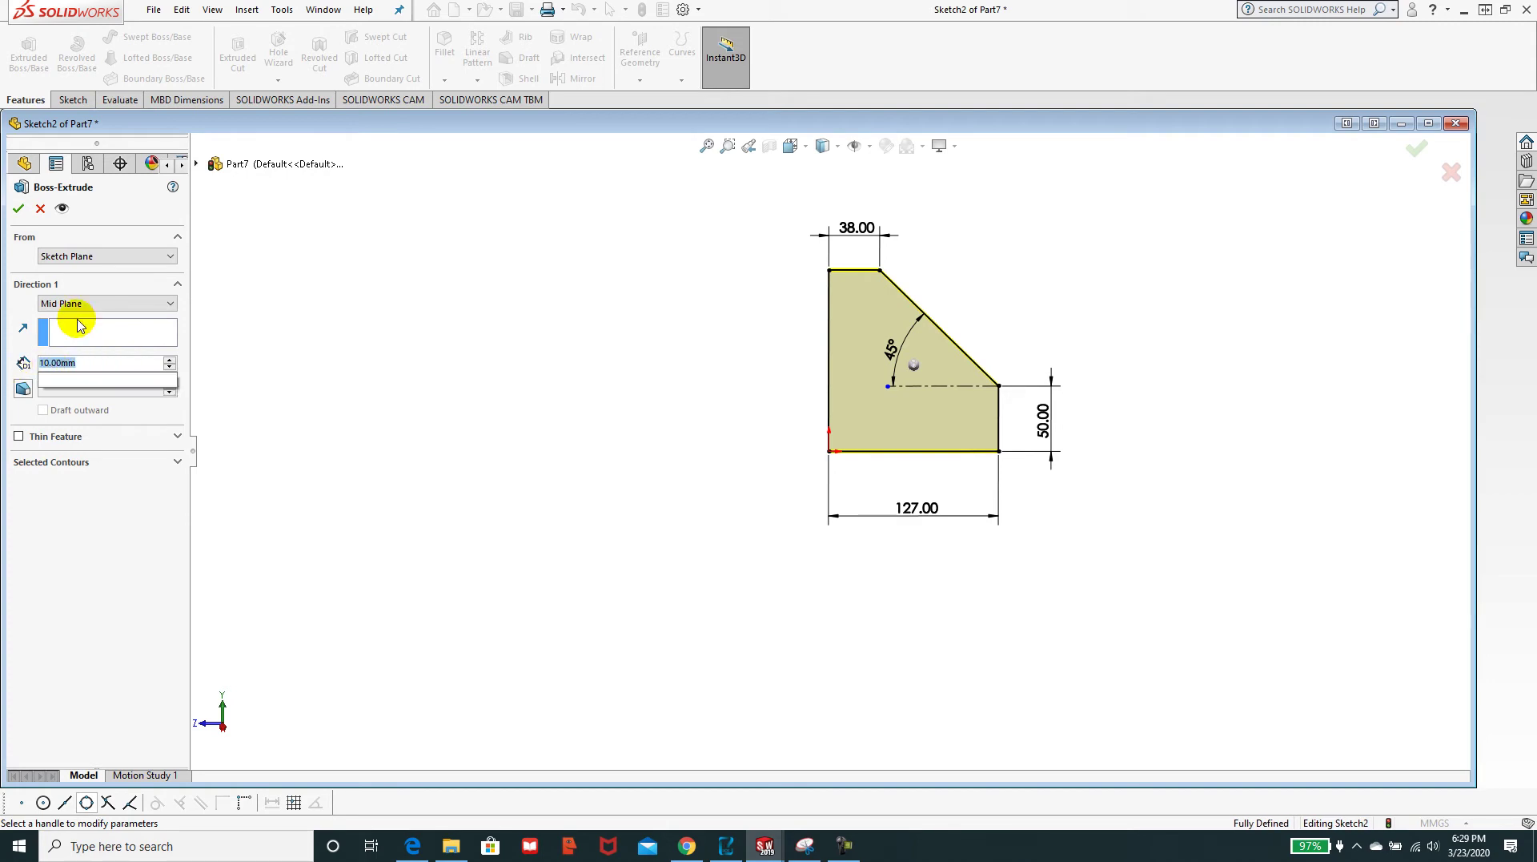
{"action": "key", "text": "Return"}
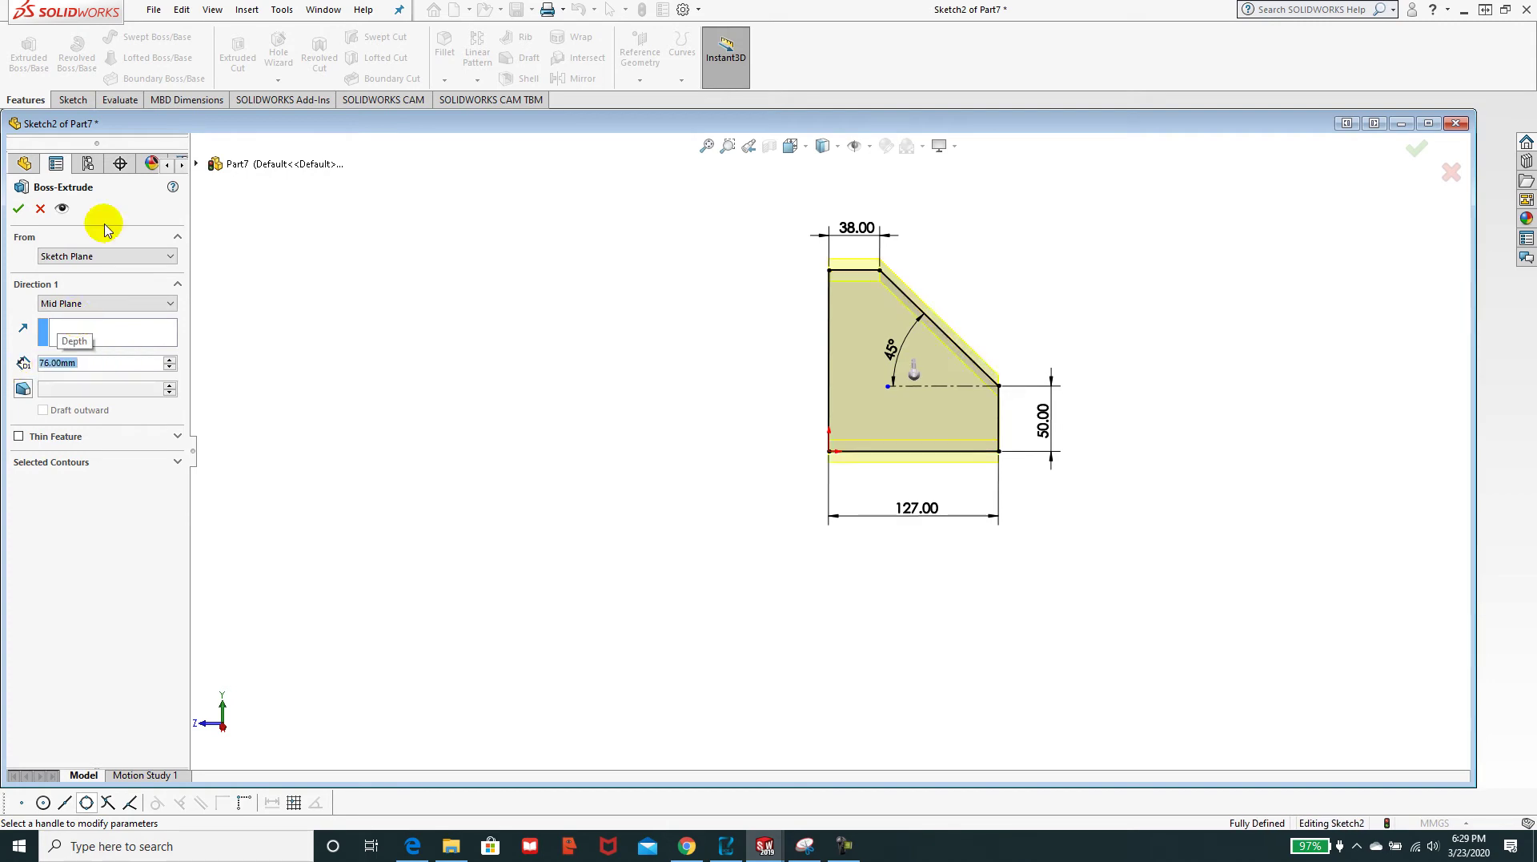
{"action": "middle_click_drag", "start_coordinate": [628, 281], "coordinate": [686, 319]}
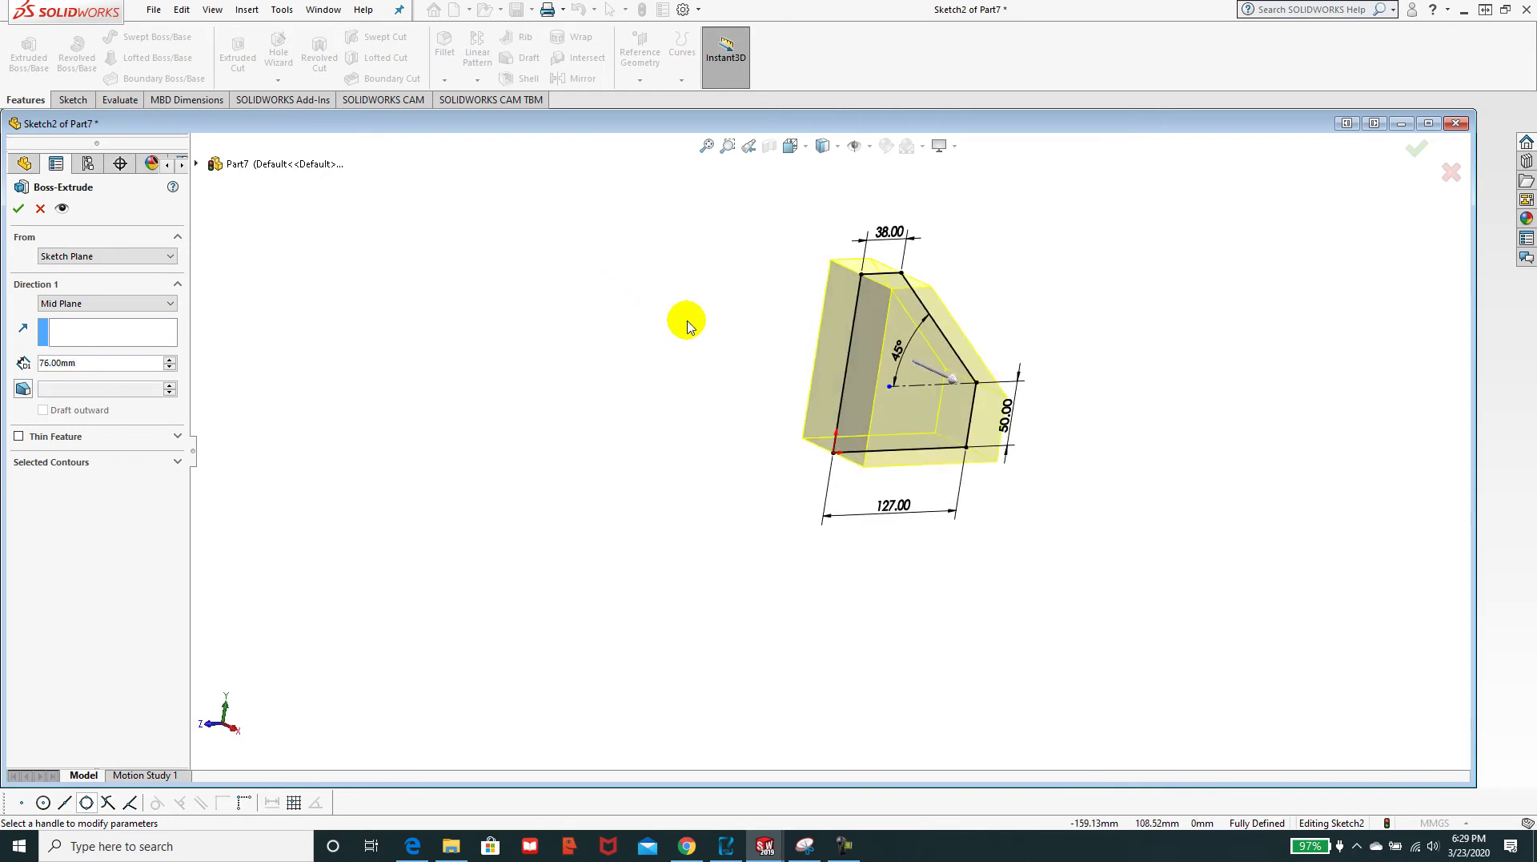
{"action": "left_click", "coordinate": [17, 211]}
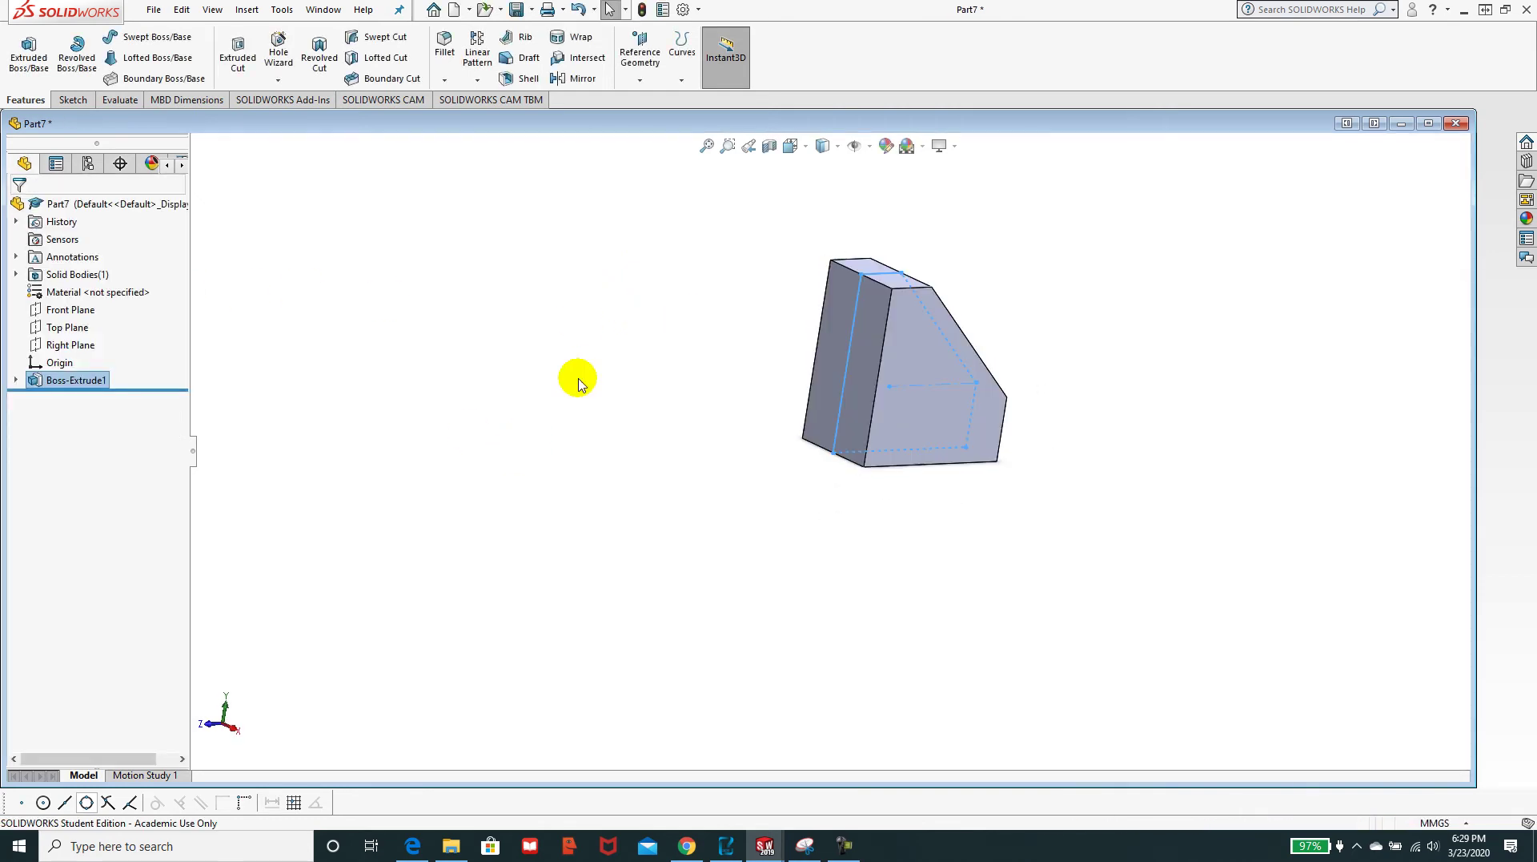
- Open a new sketch on the small flat top face of the extruded body, with the view normal to that face
{"action": "scroll", "coordinate": [834, 284], "scroll_direction": "up", "scroll_amount": 2}
{"action": "scroll", "coordinate": [824, 406], "scroll_direction": "down", "scroll_amount": 5}
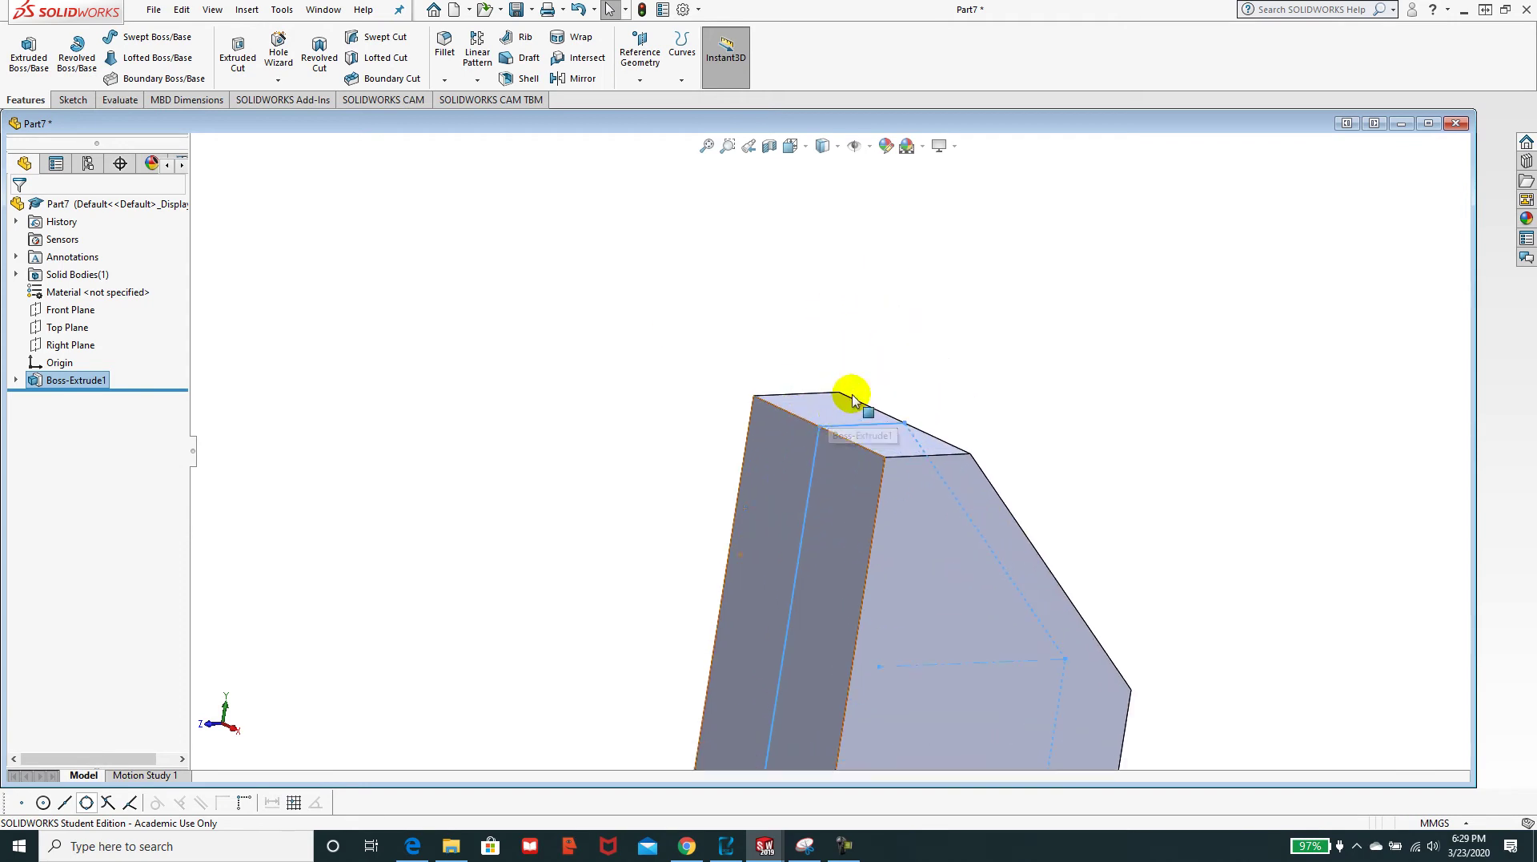
{"action": "left_click", "coordinate": [836, 408]}
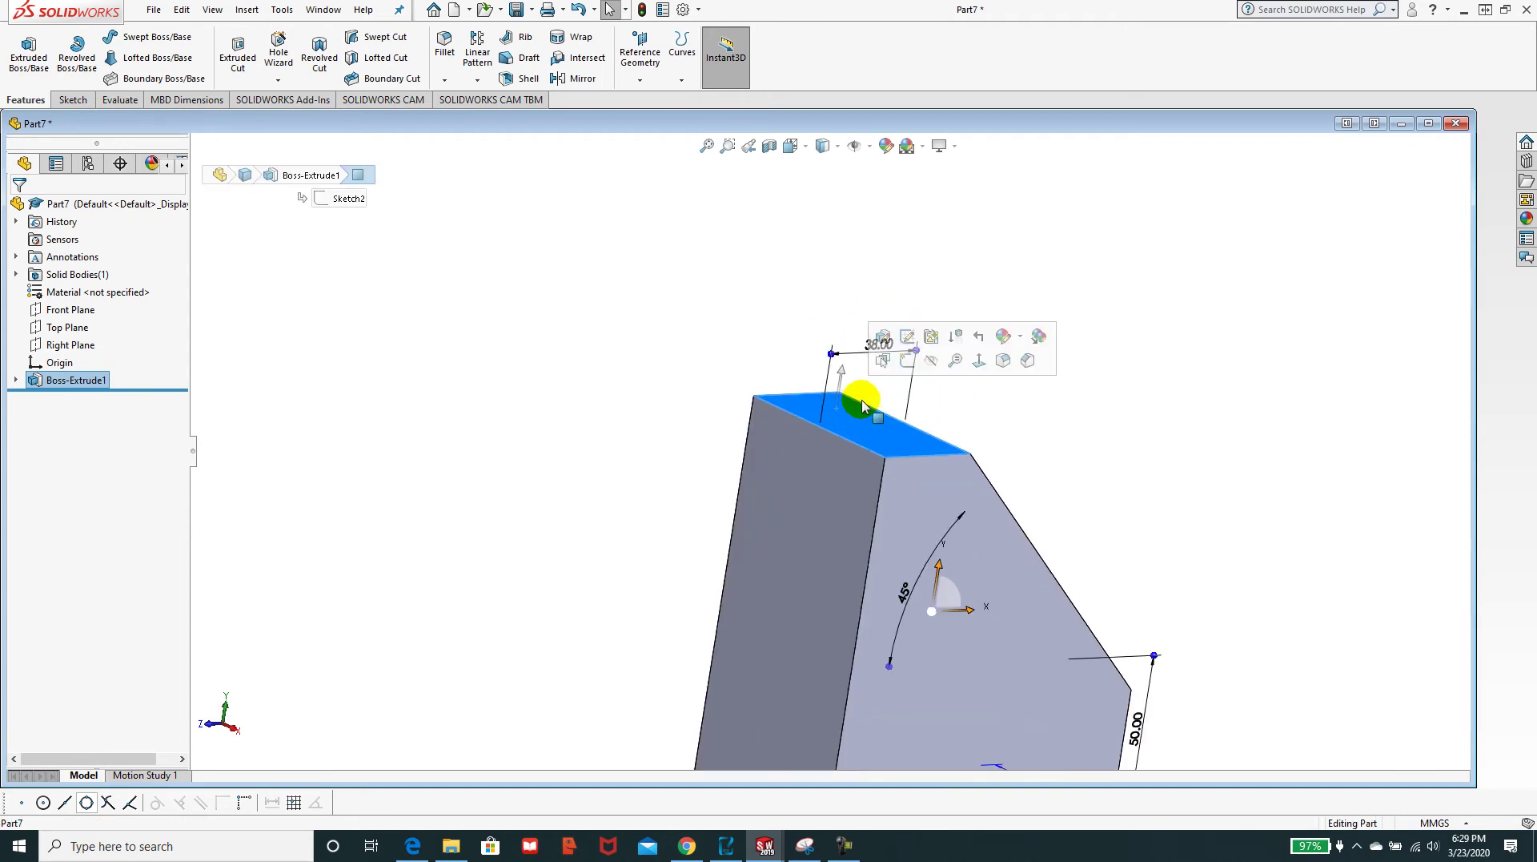
{"action": "left_click", "coordinate": [904, 362]}
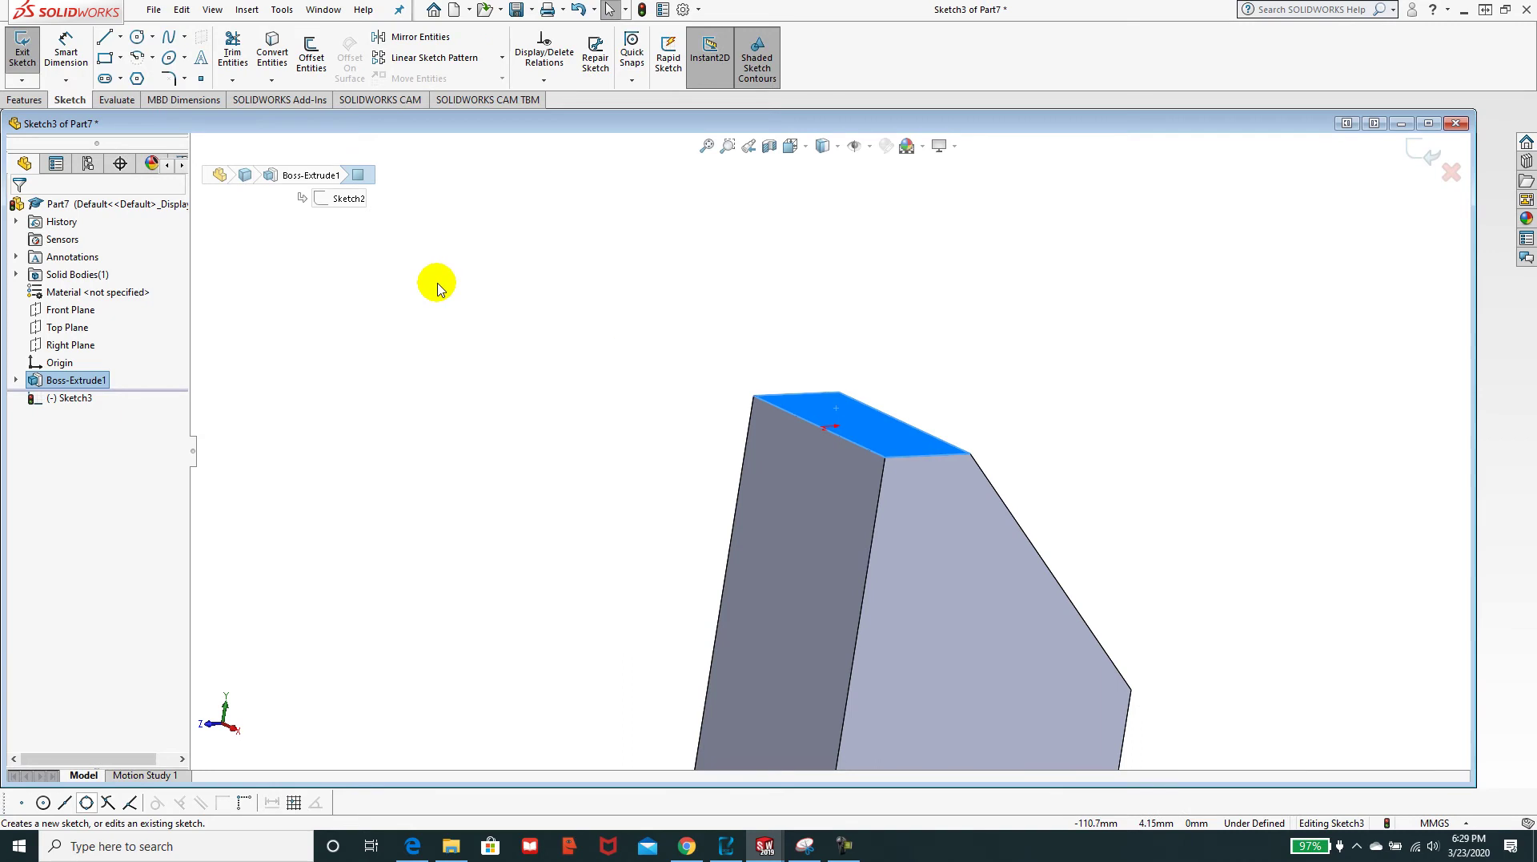
{"action": "key", "text": "space"}
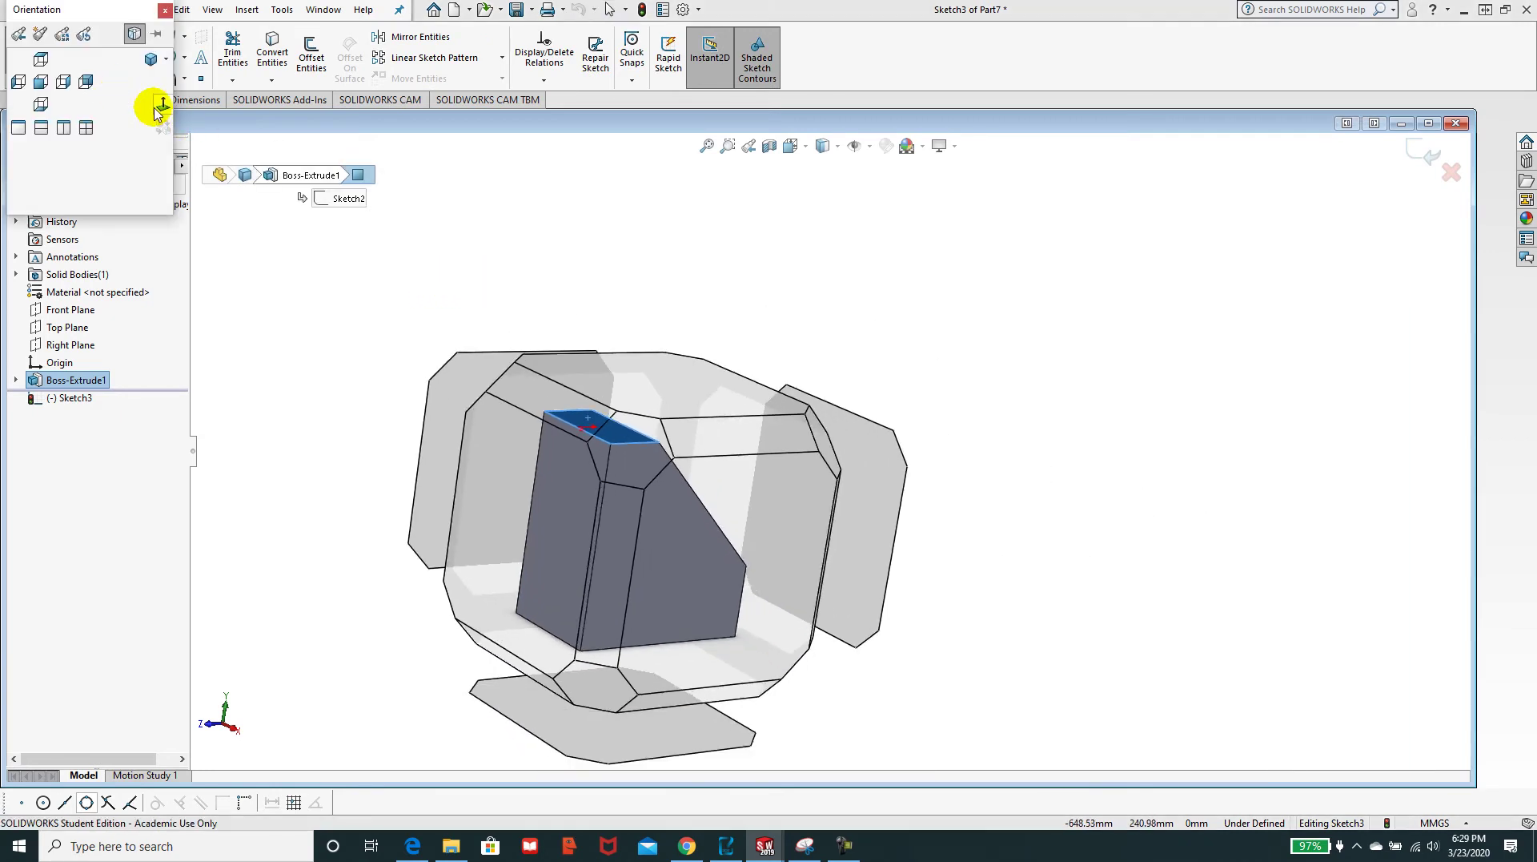
{"action": "left_click", "coordinate": [162, 105]}
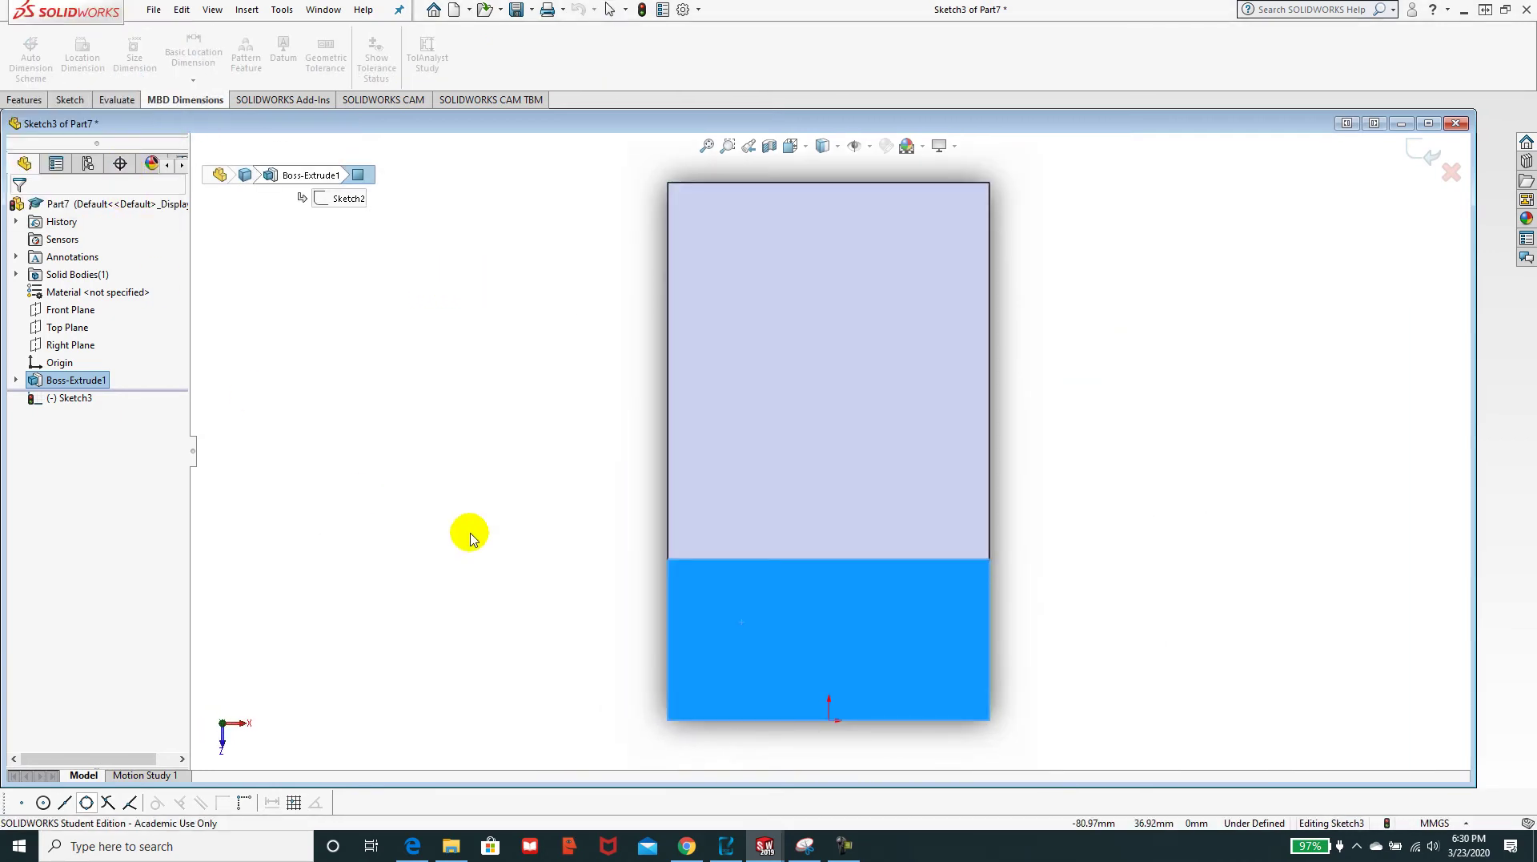
{"action": "left_click", "coordinate": [70, 99]}
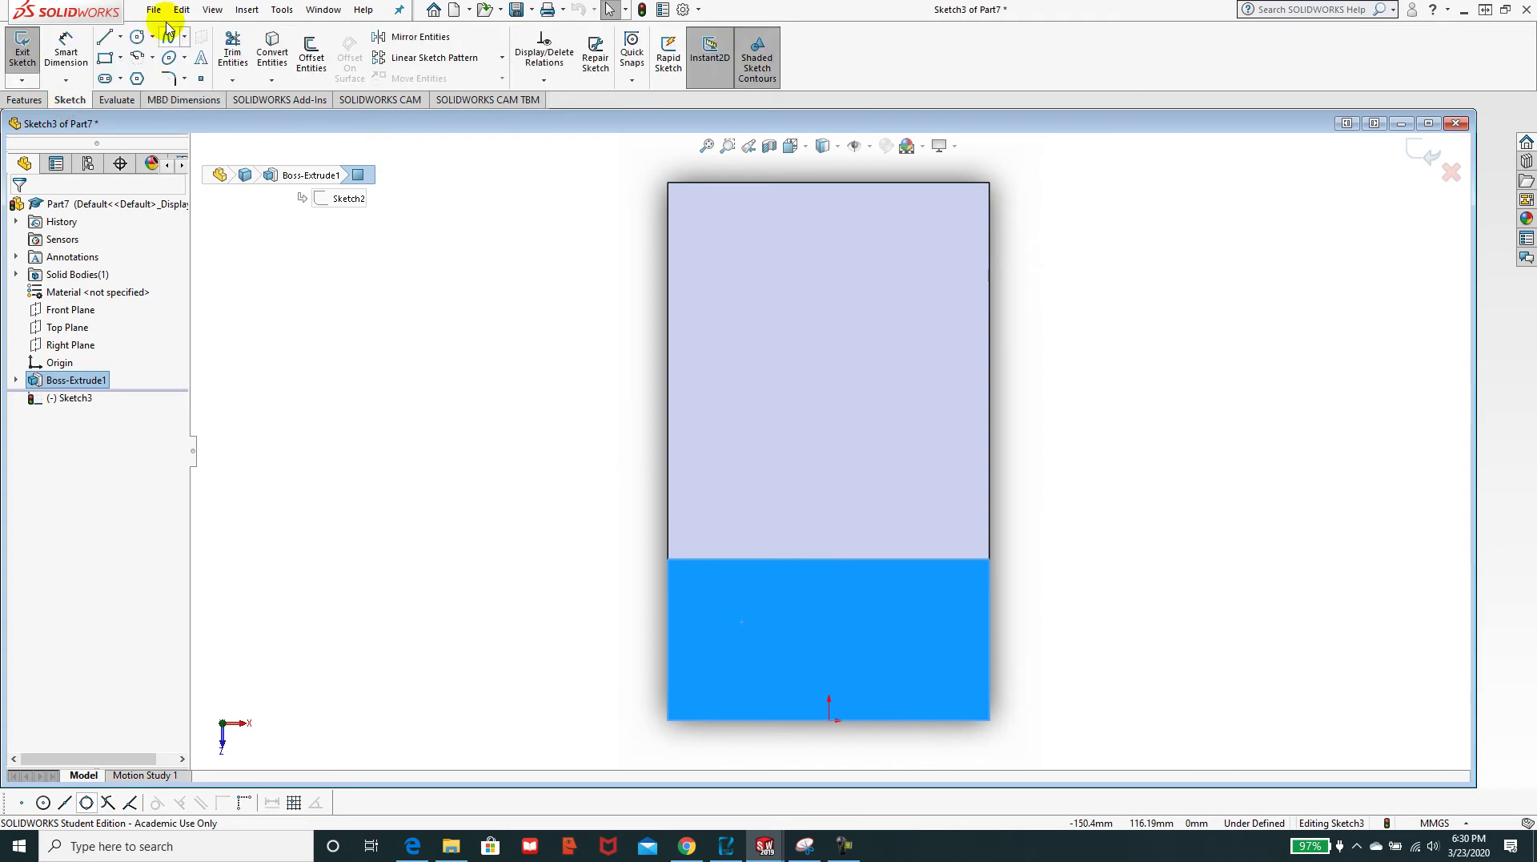
- Draw a 38 mm vertical centerline from the origin to the midpoint of the edge shared with the sloped face
{"action": "left_click", "coordinate": [120, 37]}
{"action": "left_click", "coordinate": [141, 73]}
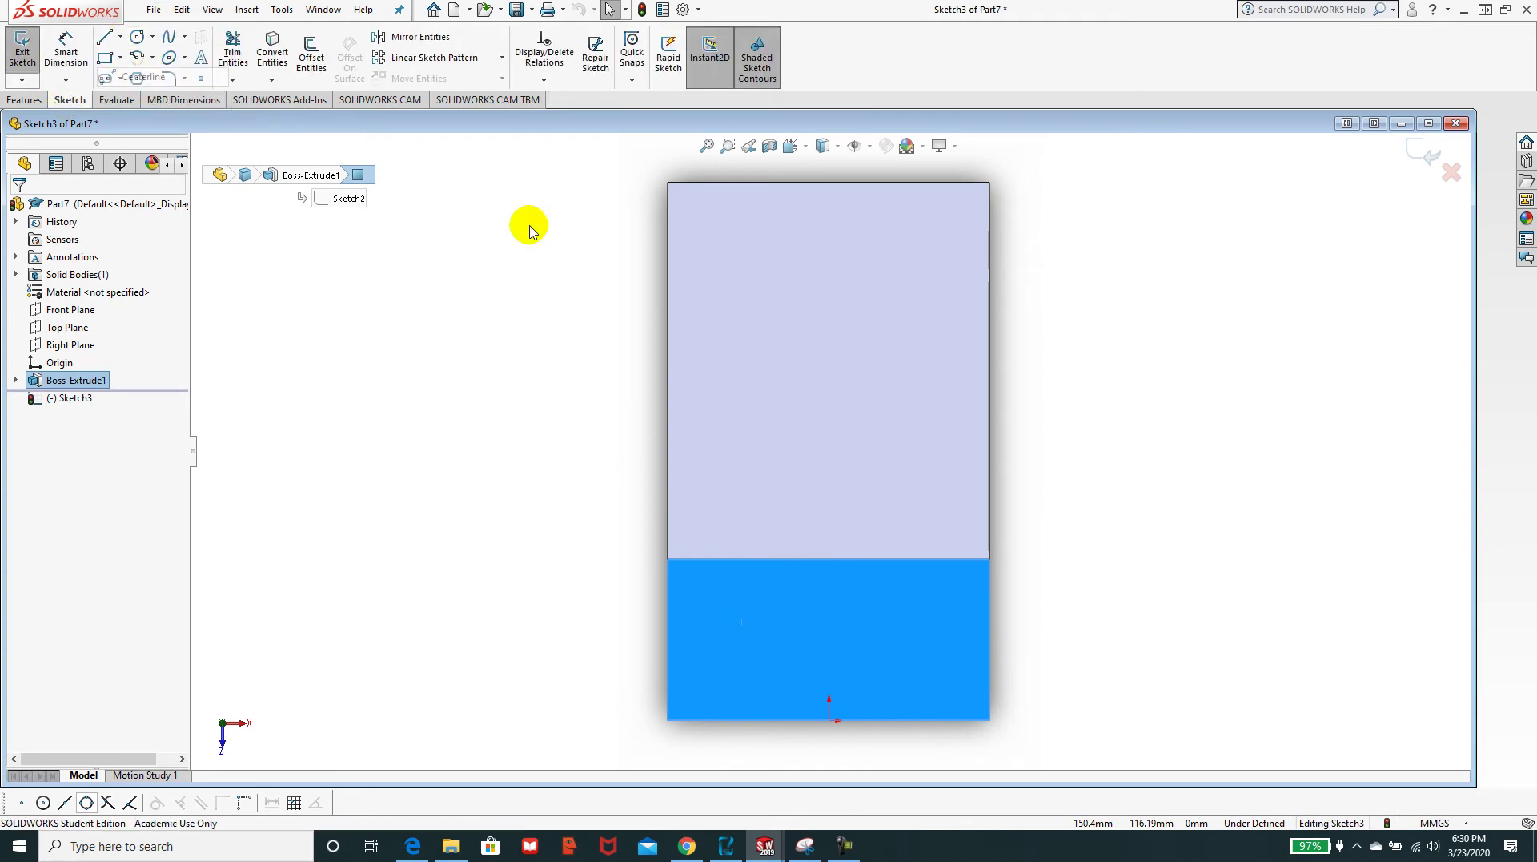
{"action": "left_click", "coordinate": [829, 720]}
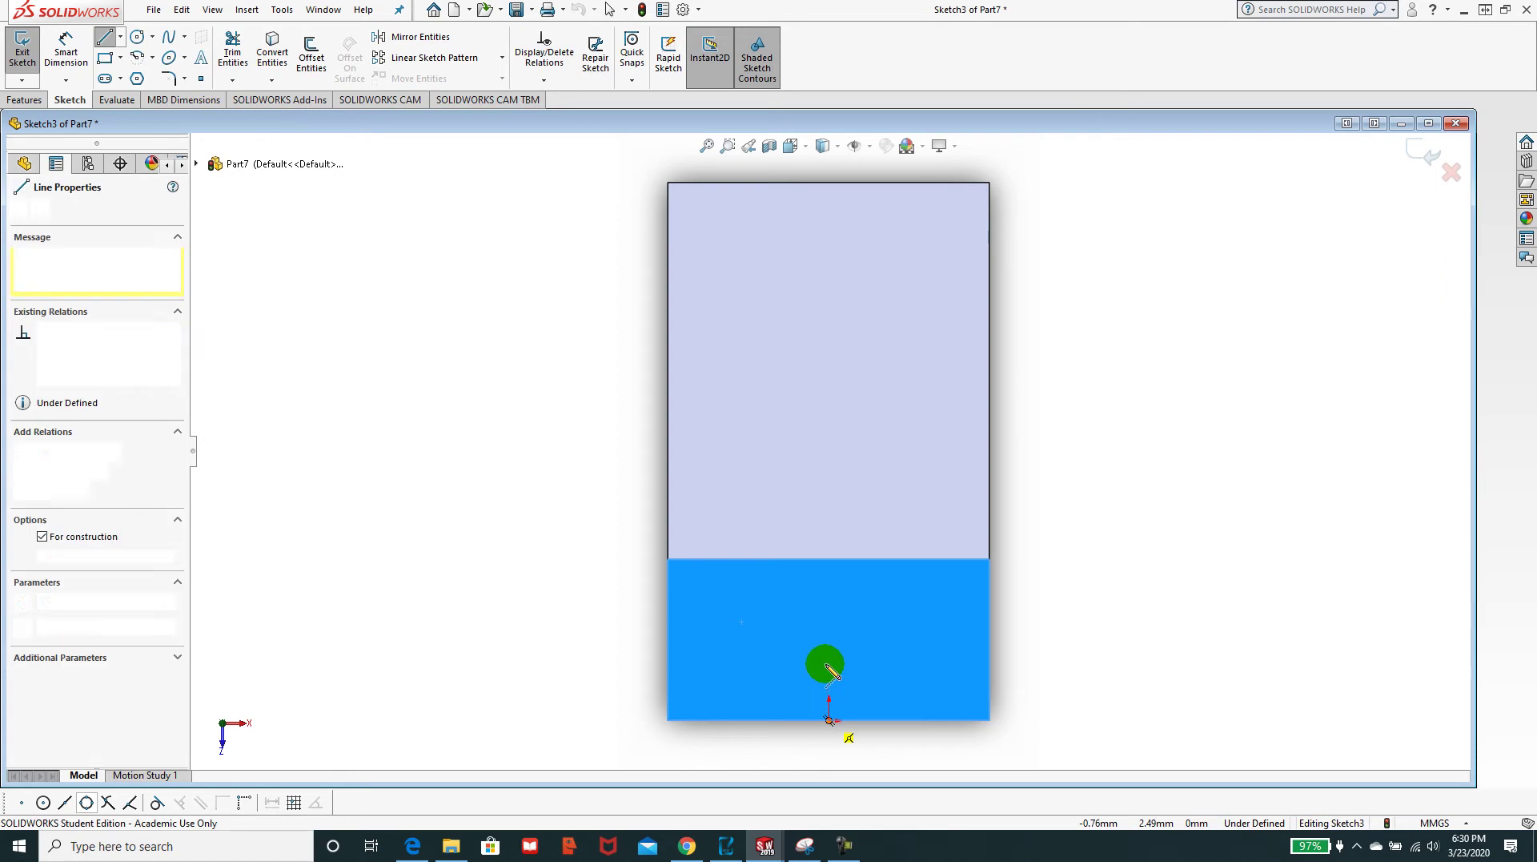
{"action": "left_click", "coordinate": [829, 558]}
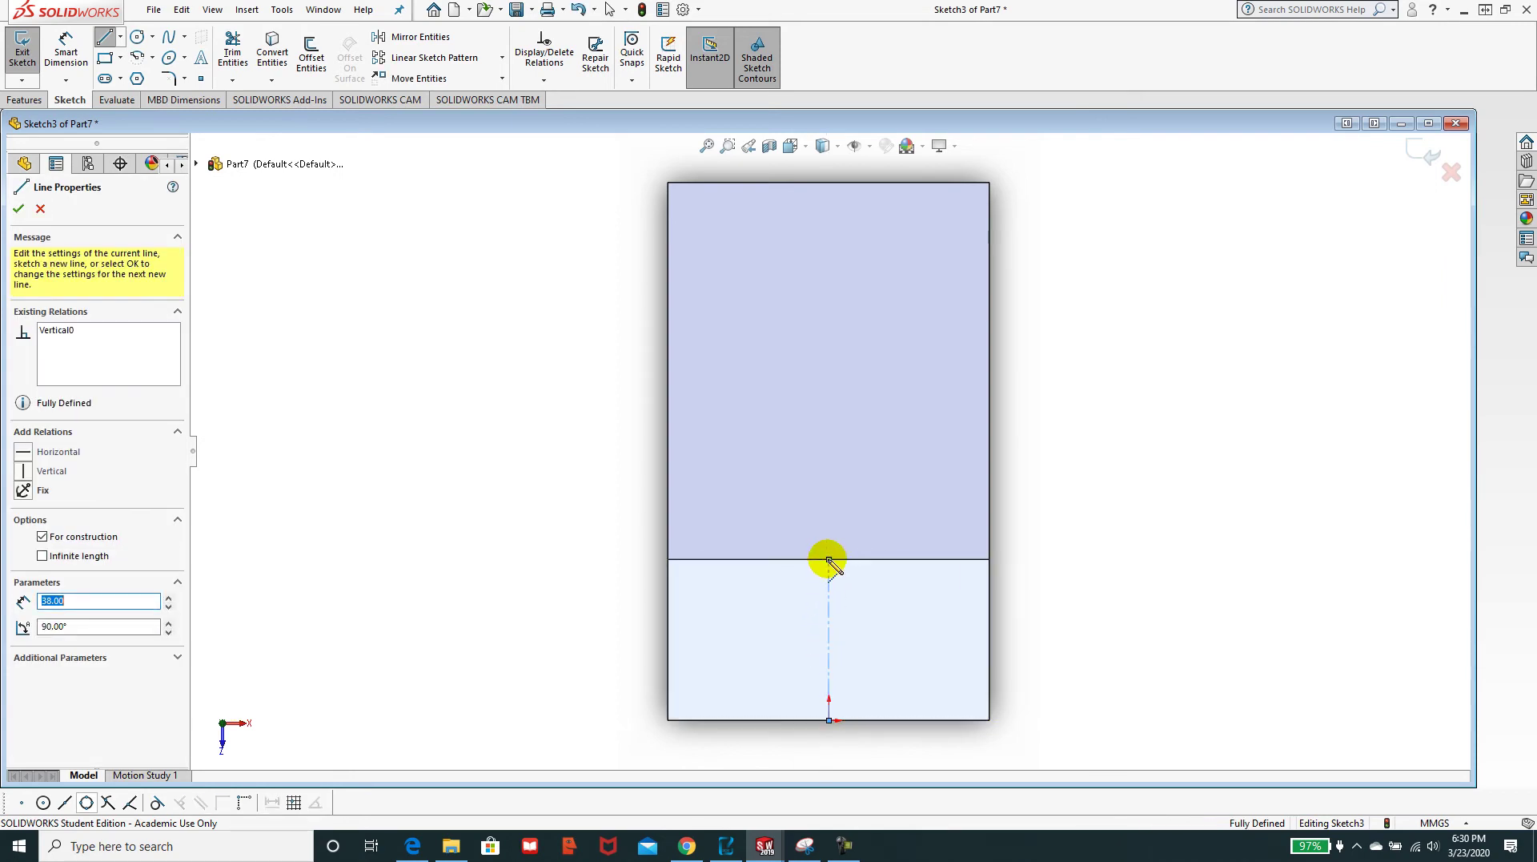
{"action": "key", "text": "Escape"}
{"action": "key", "text": "Escape"}
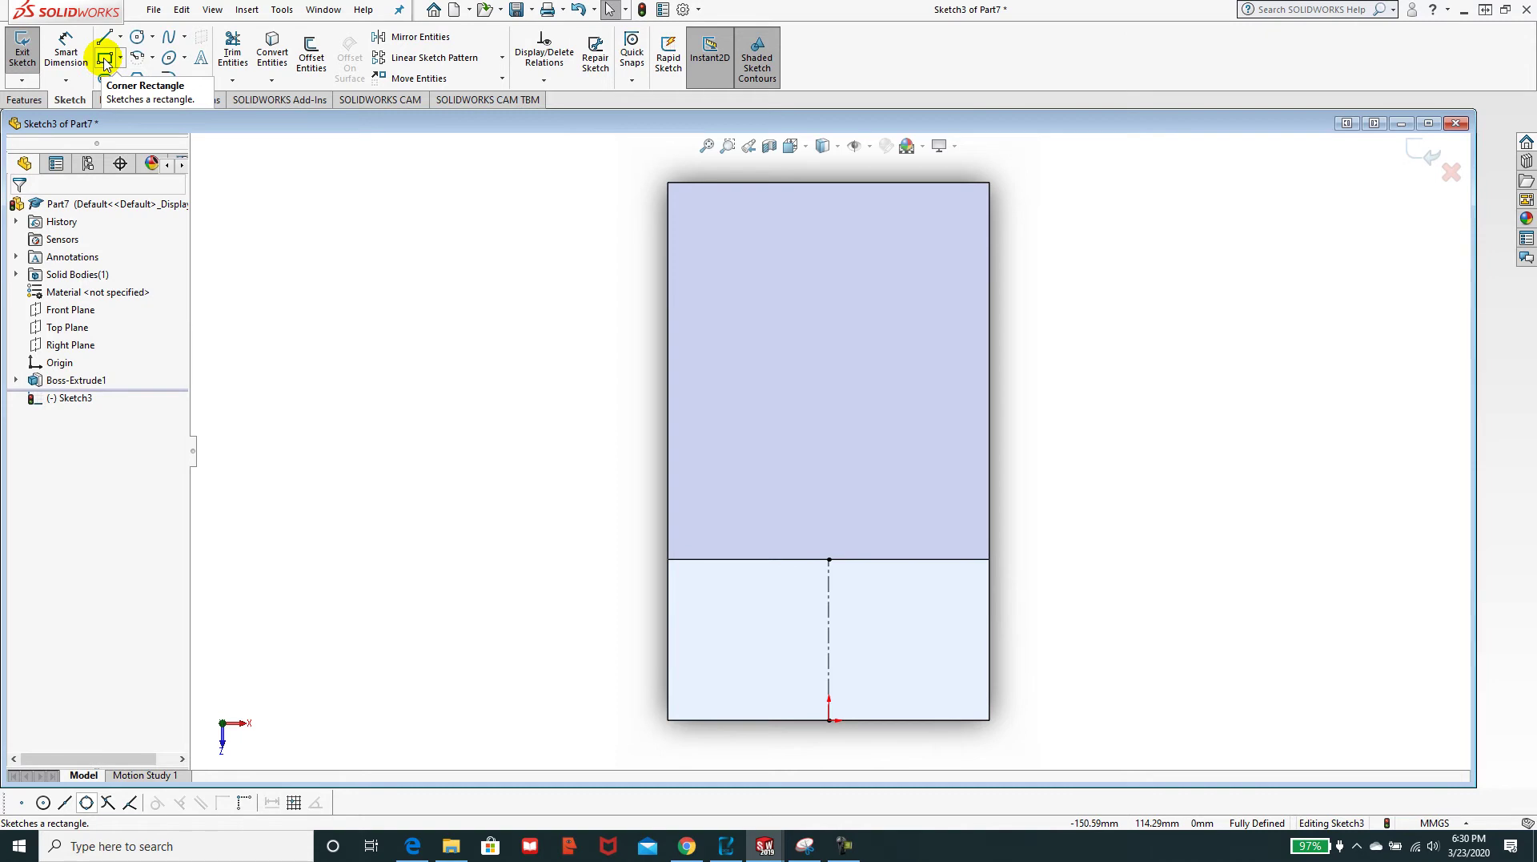
- Sketch a vertical line about 14 mm long from the shared edge into the top face, plus a horizontal line about 17 mm to the centerline
{"action": "left_click", "coordinate": [767, 561]}
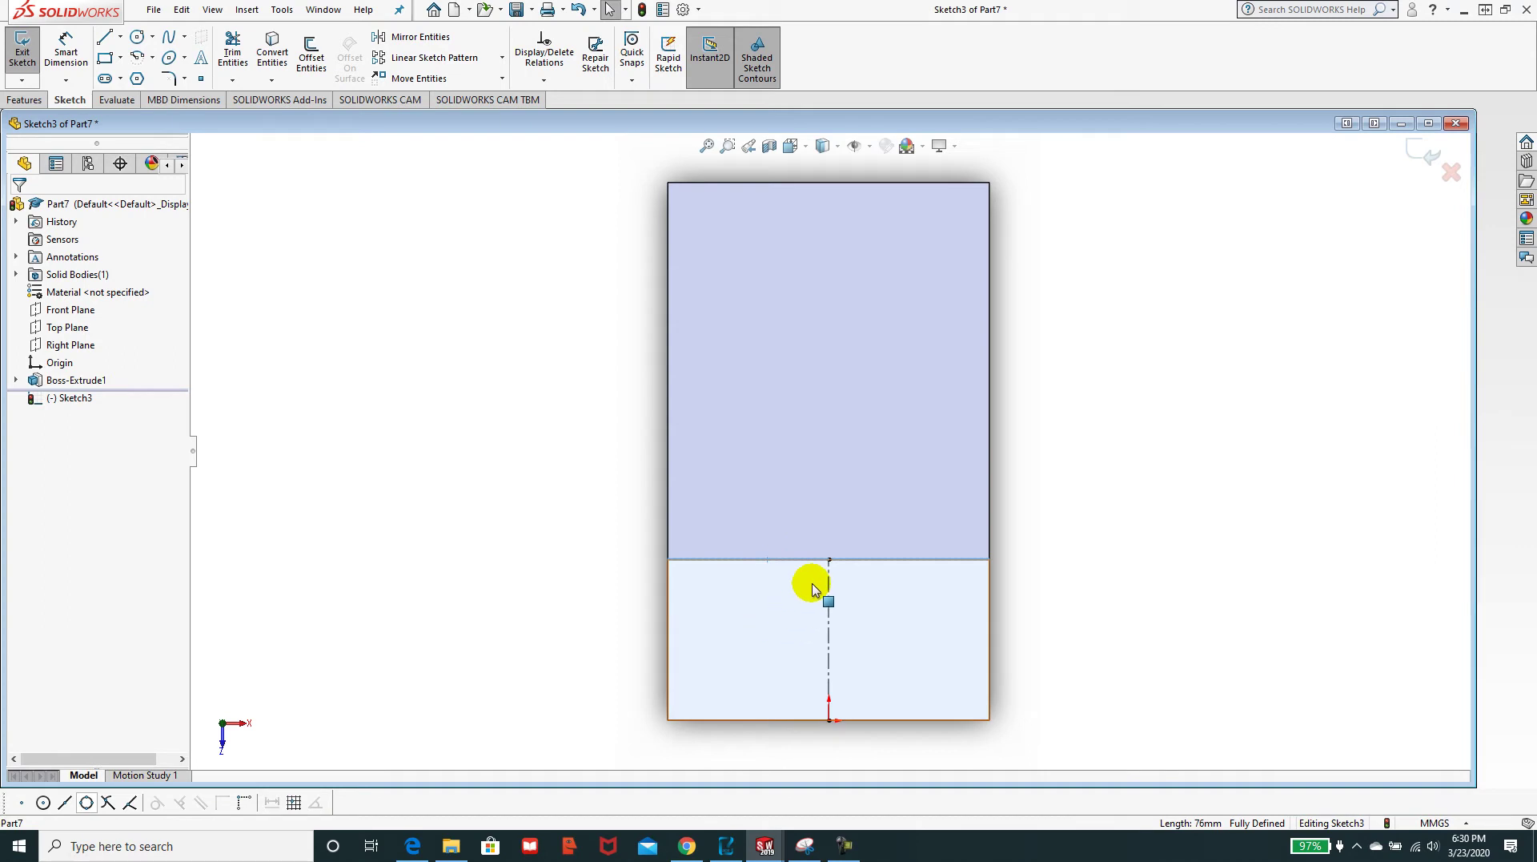
{"action": "scroll", "coordinate": [771, 582], "scroll_direction": "down", "scroll_amount": 2}
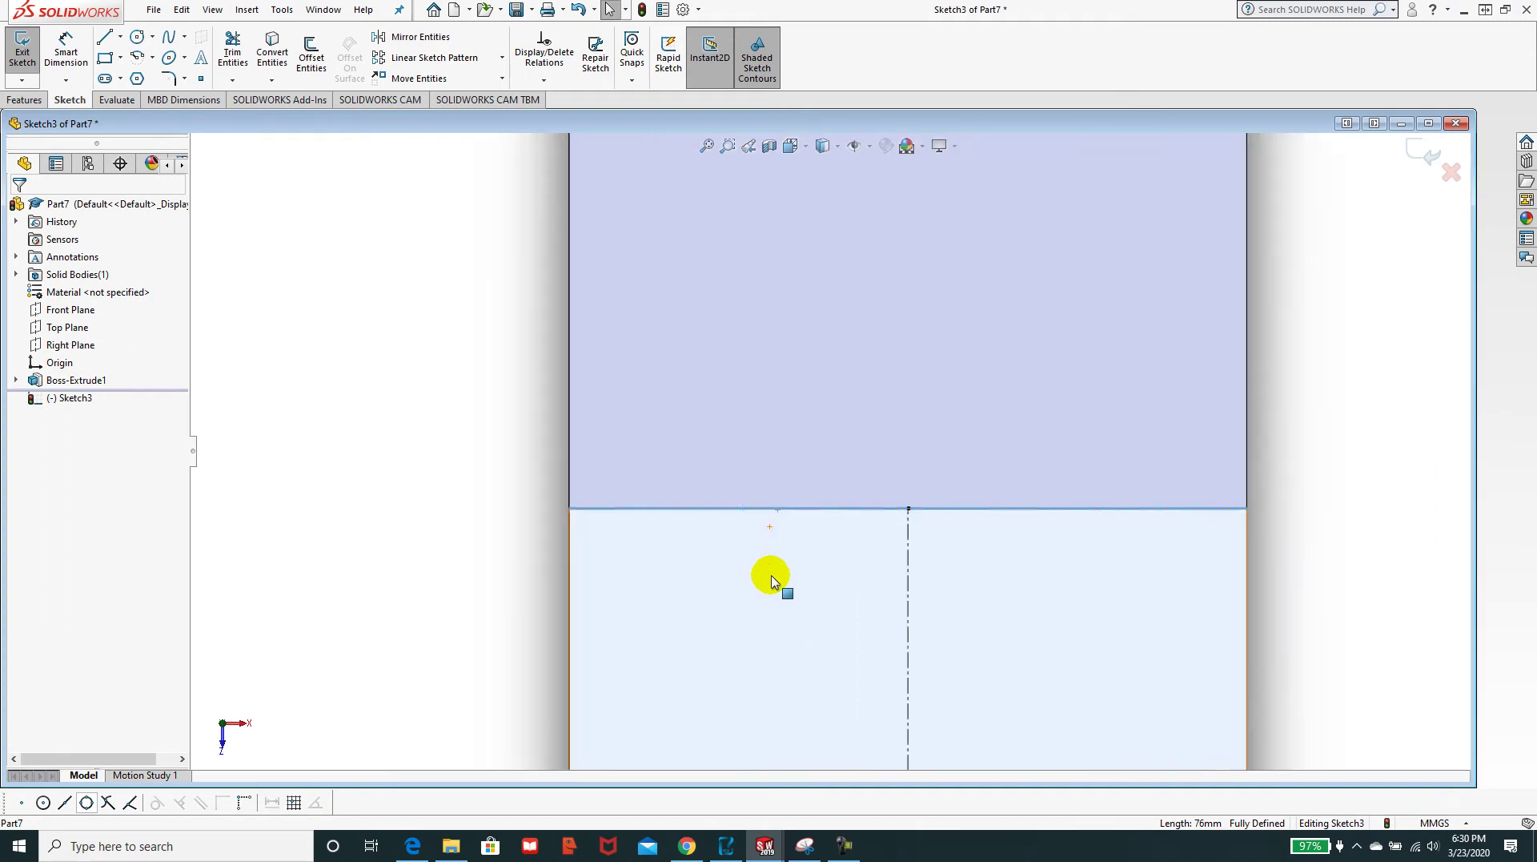
{"action": "key", "text": "Escape"}
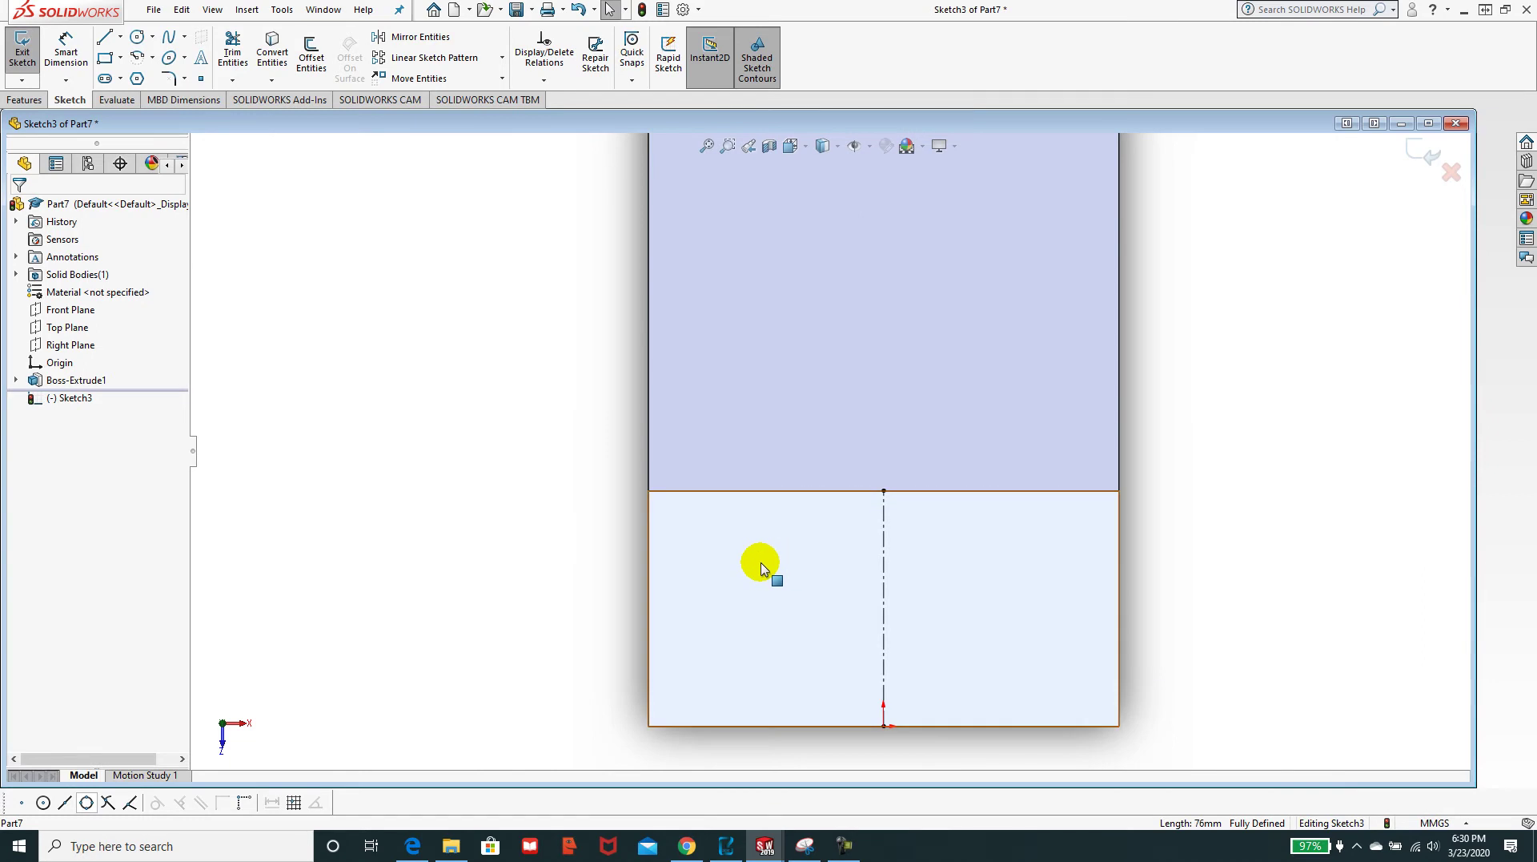
{"action": "left_click", "coordinate": [104, 48]}
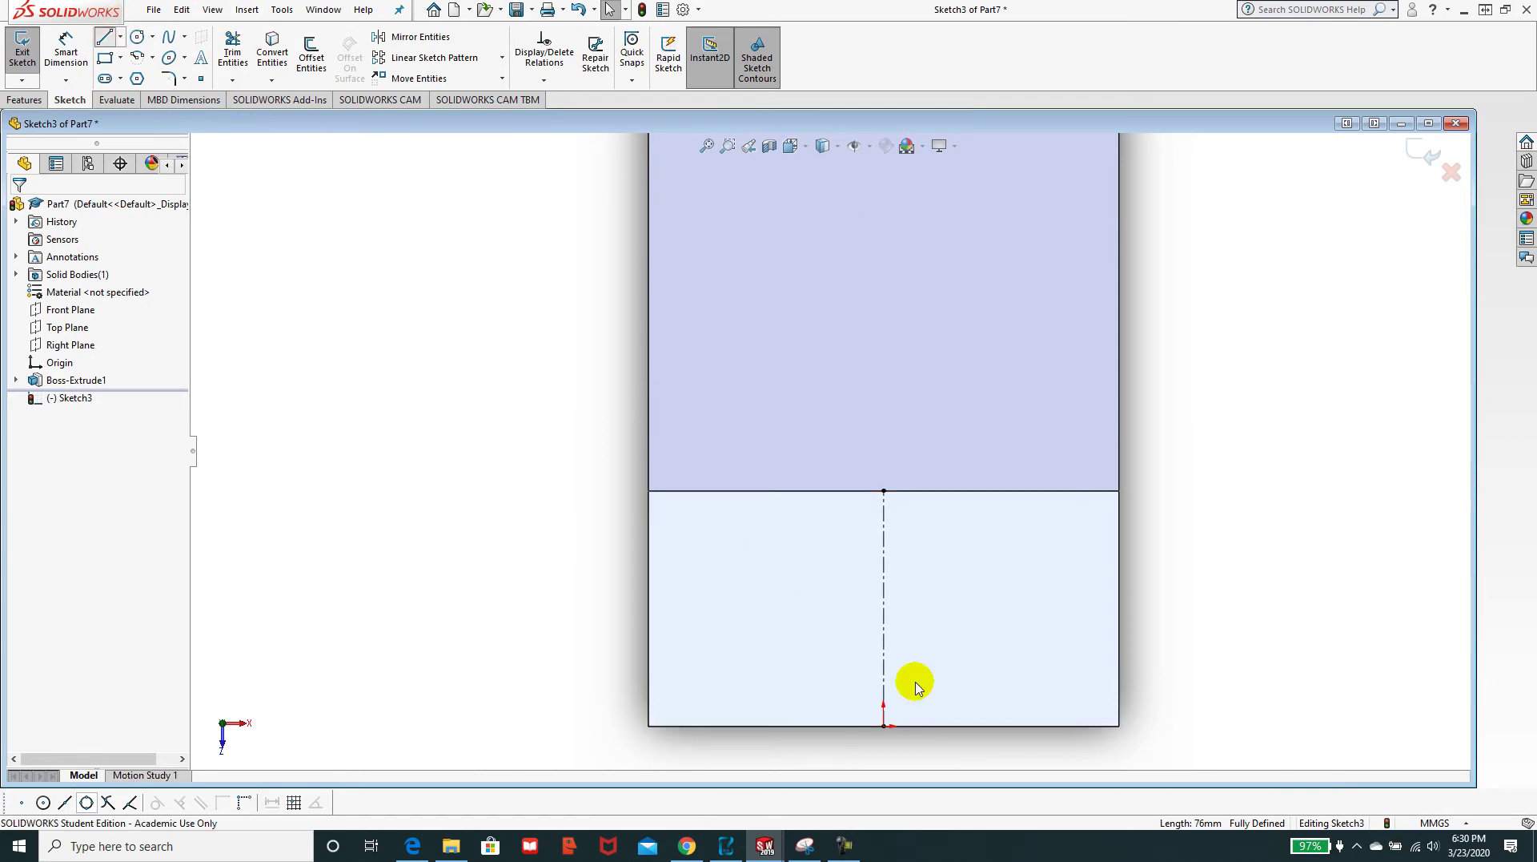
{"action": "left_click", "coordinate": [776, 491]}
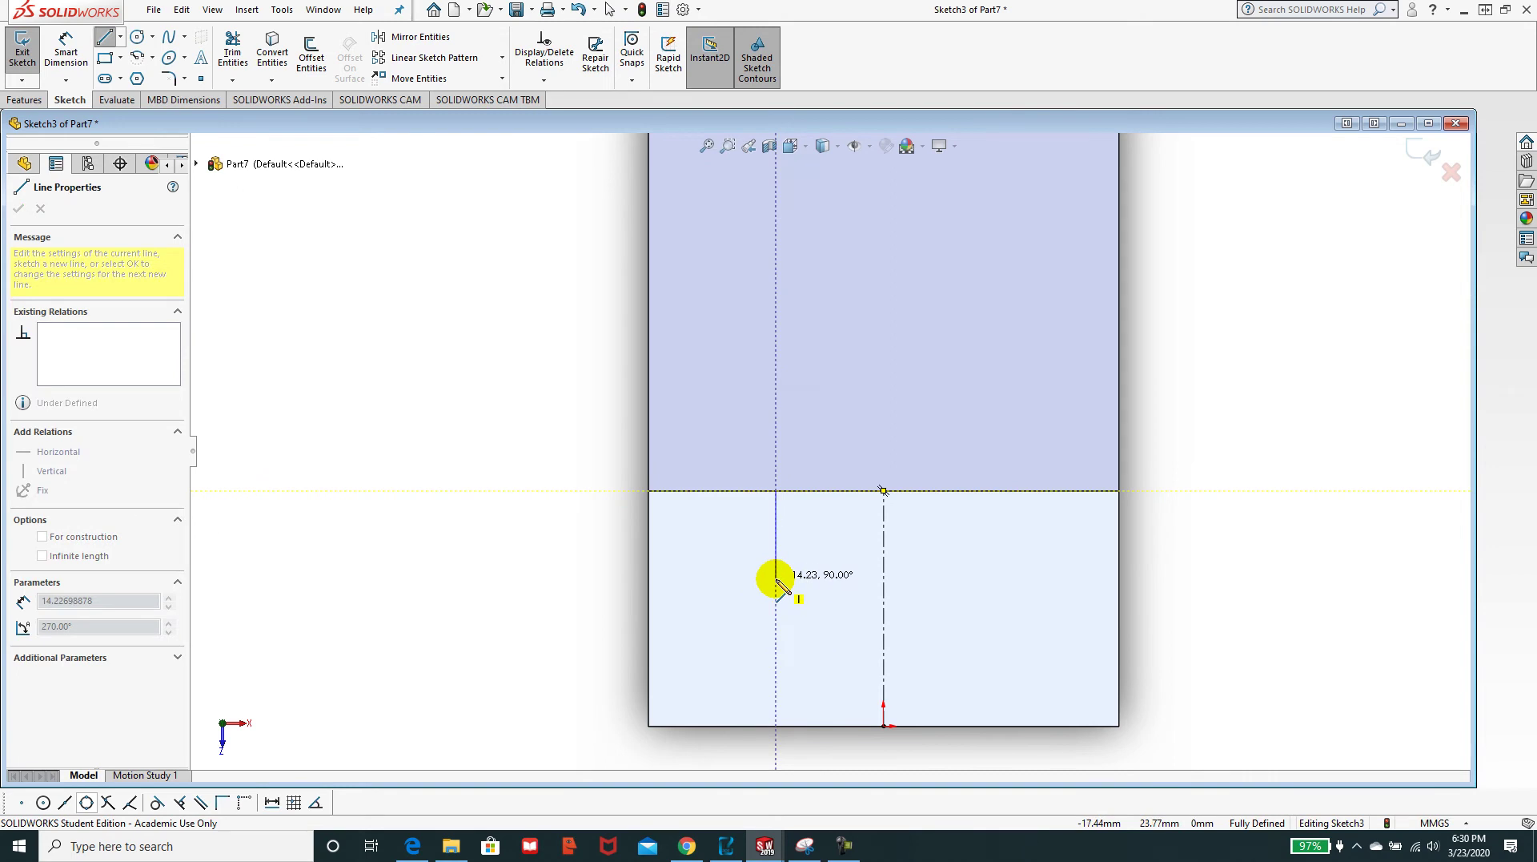
{"action": "left_click", "coordinate": [776, 578]}
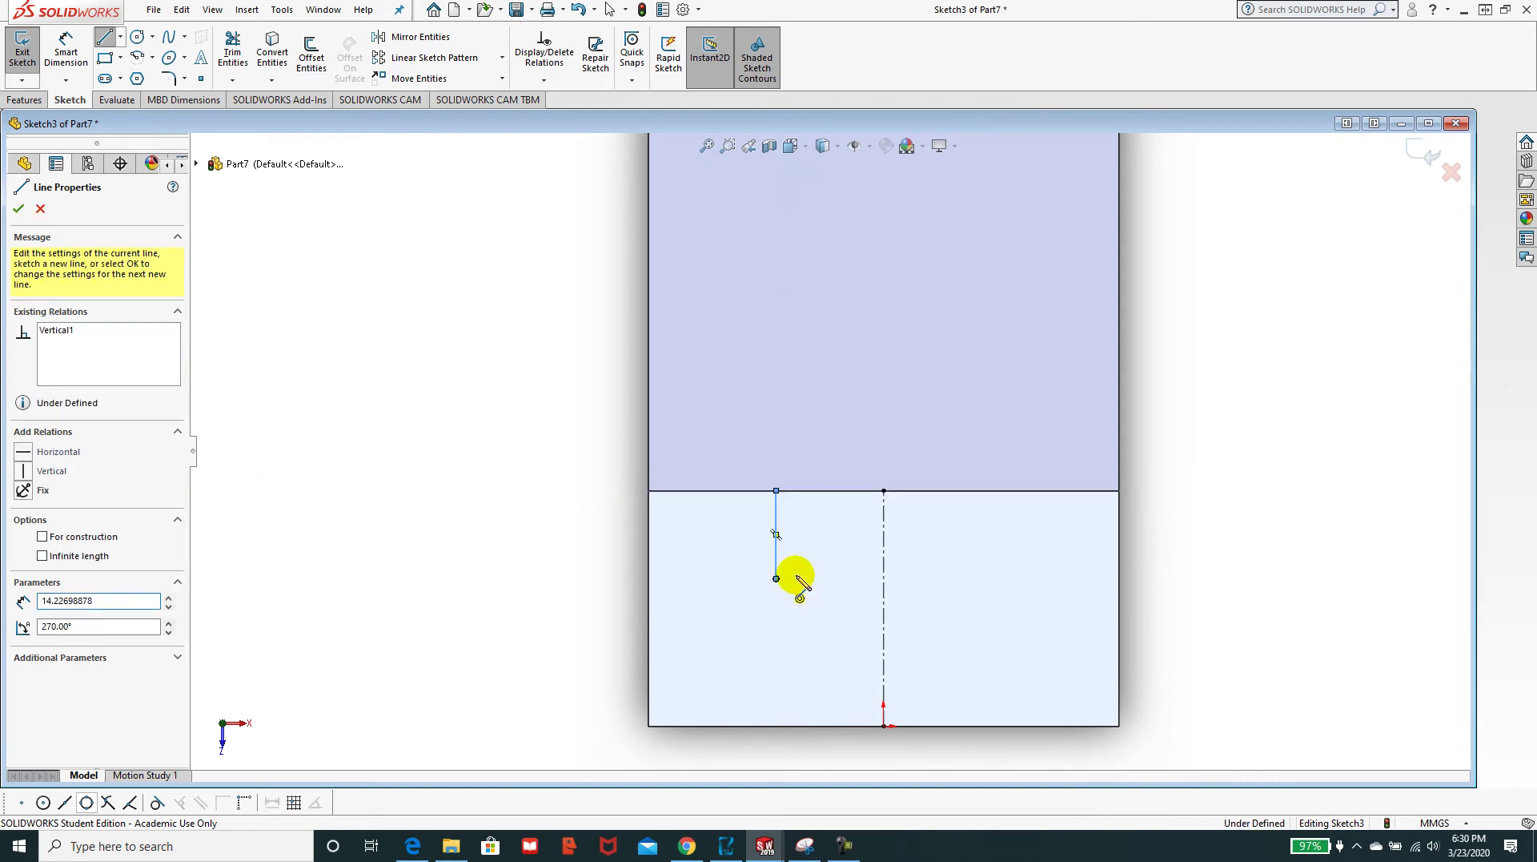
{"action": "left_click", "coordinate": [884, 578]}
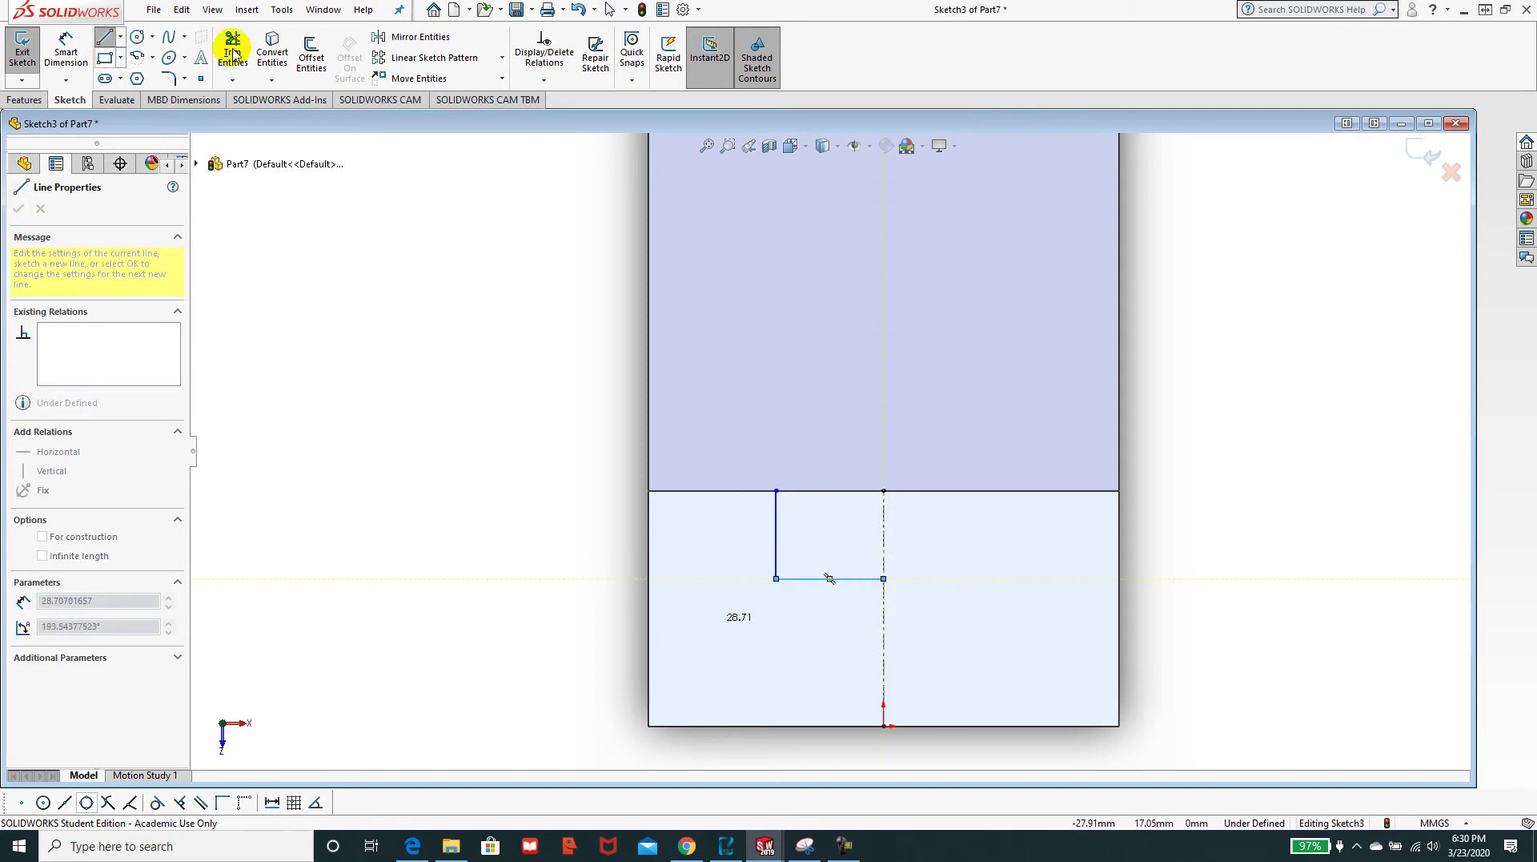
- Mirror the vertical and horizontal lines about the centerline
{"action": "left_click", "coordinate": [420, 37]}
{"action": "mouse_move", "coordinate": [724, 457]}
{"action": "left_mouse_down"}
{"action": "mouse_move", "coordinate": [840, 617]}
{"action": "mouse_move", "coordinate": [886, 629]}
{"action": "left_mouse_up"}
{"action": "left_click", "coordinate": [113, 418]}
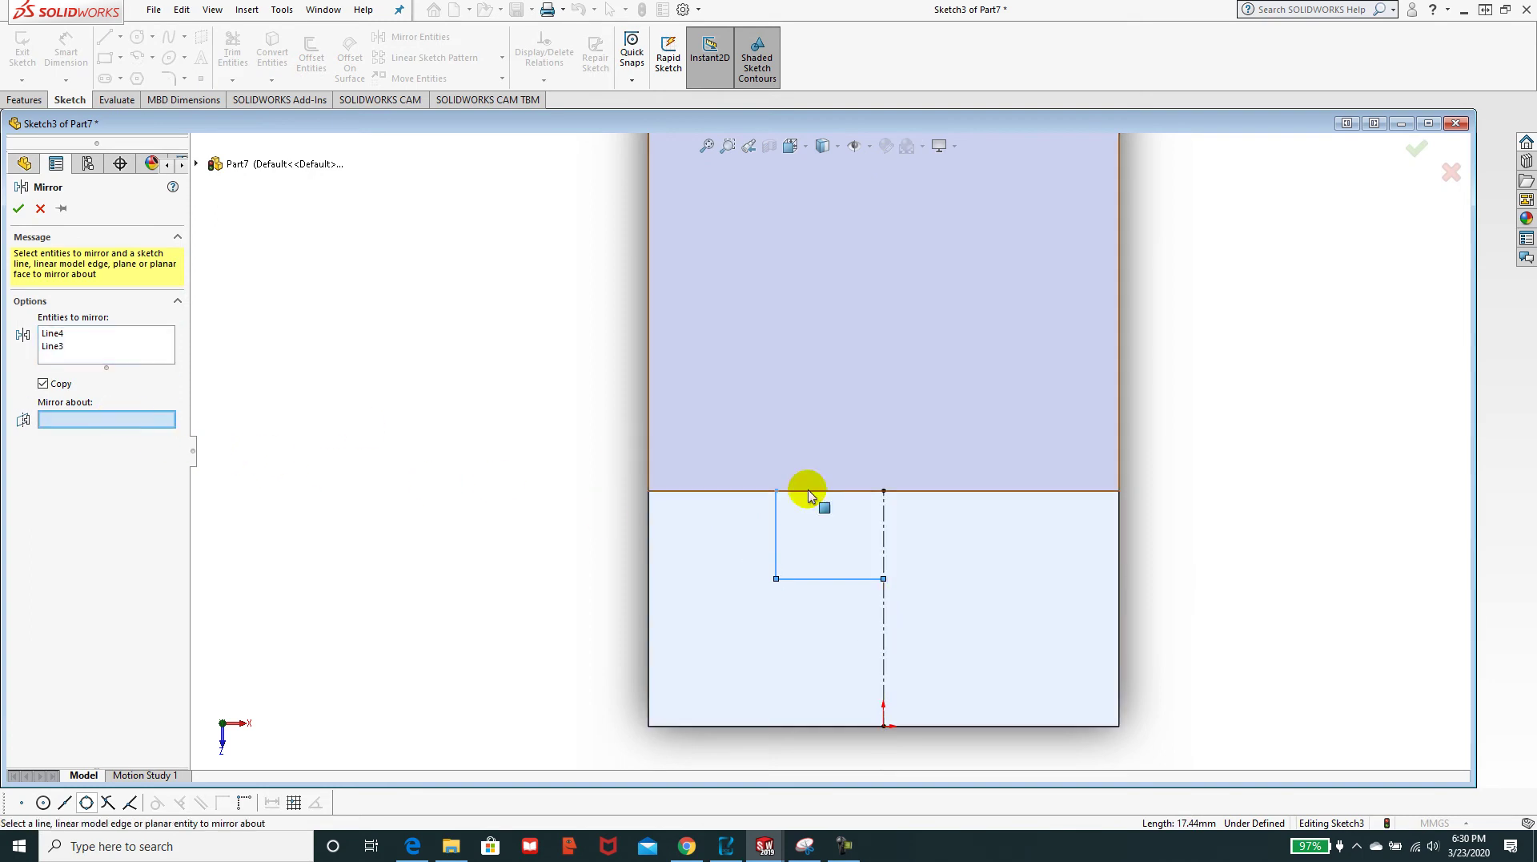
{"action": "left_click", "coordinate": [884, 539]}
{"action": "right_click", "coordinate": [884, 538]}
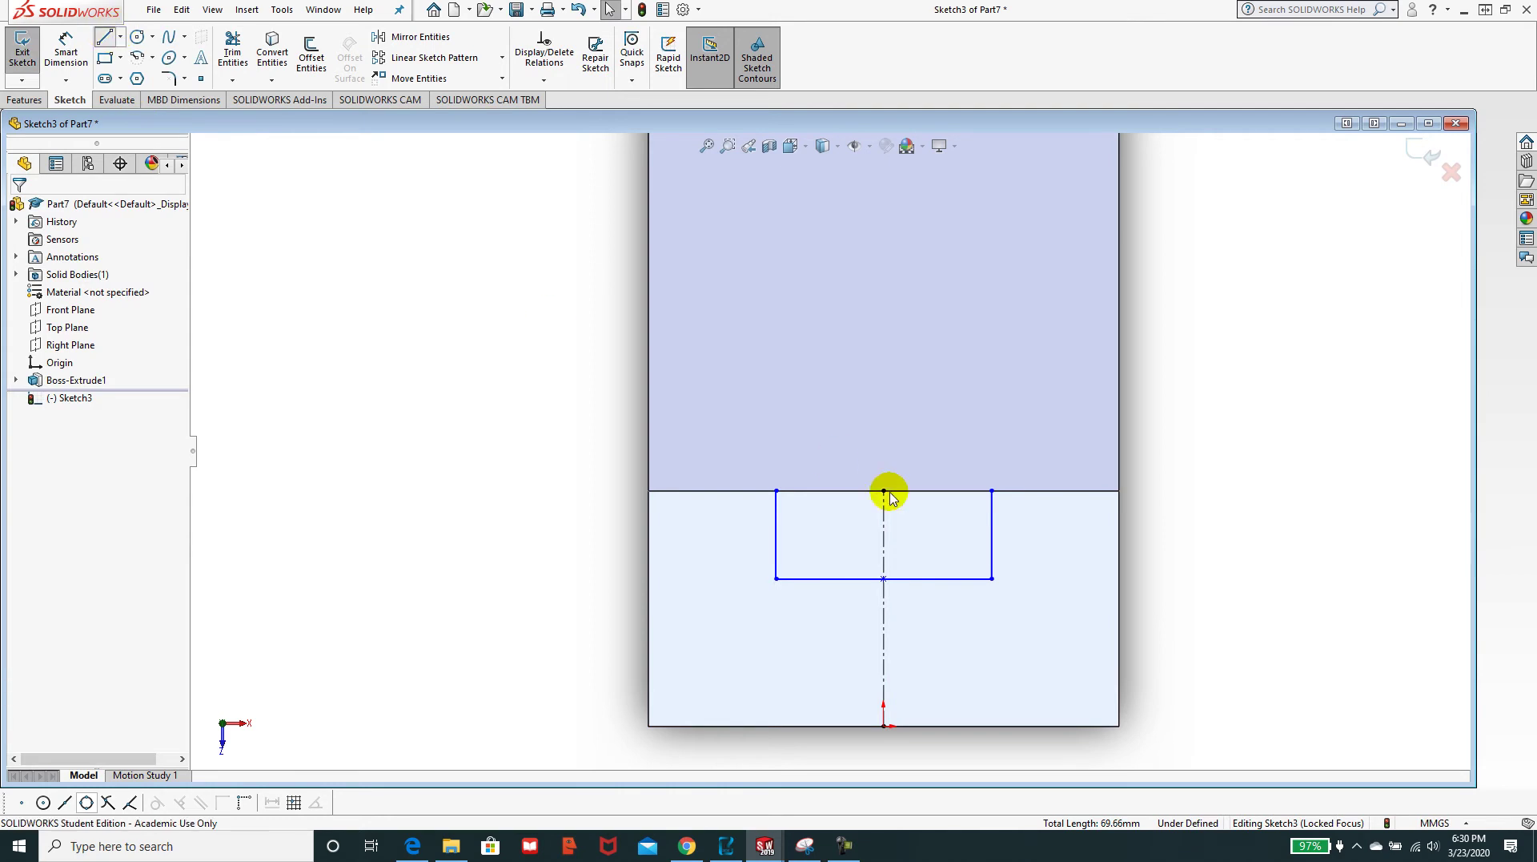
- Close the rectangle with a line about 35 mm long along the shared edge, joining the ends of the two vertical lines
{"action": "left_click", "coordinate": [776, 490]}
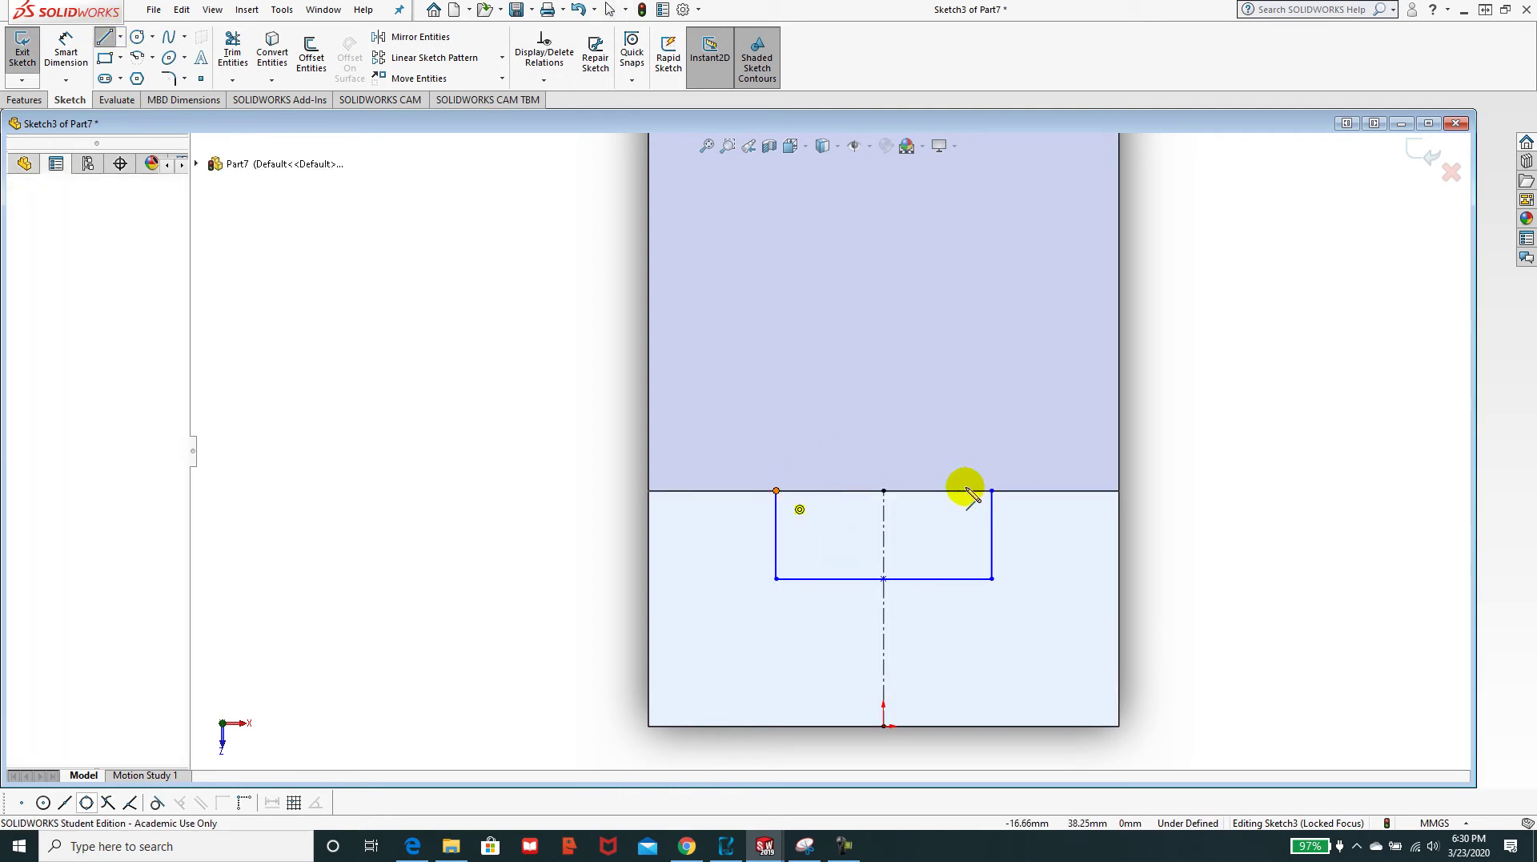
{"action": "left_click", "coordinate": [992, 490]}
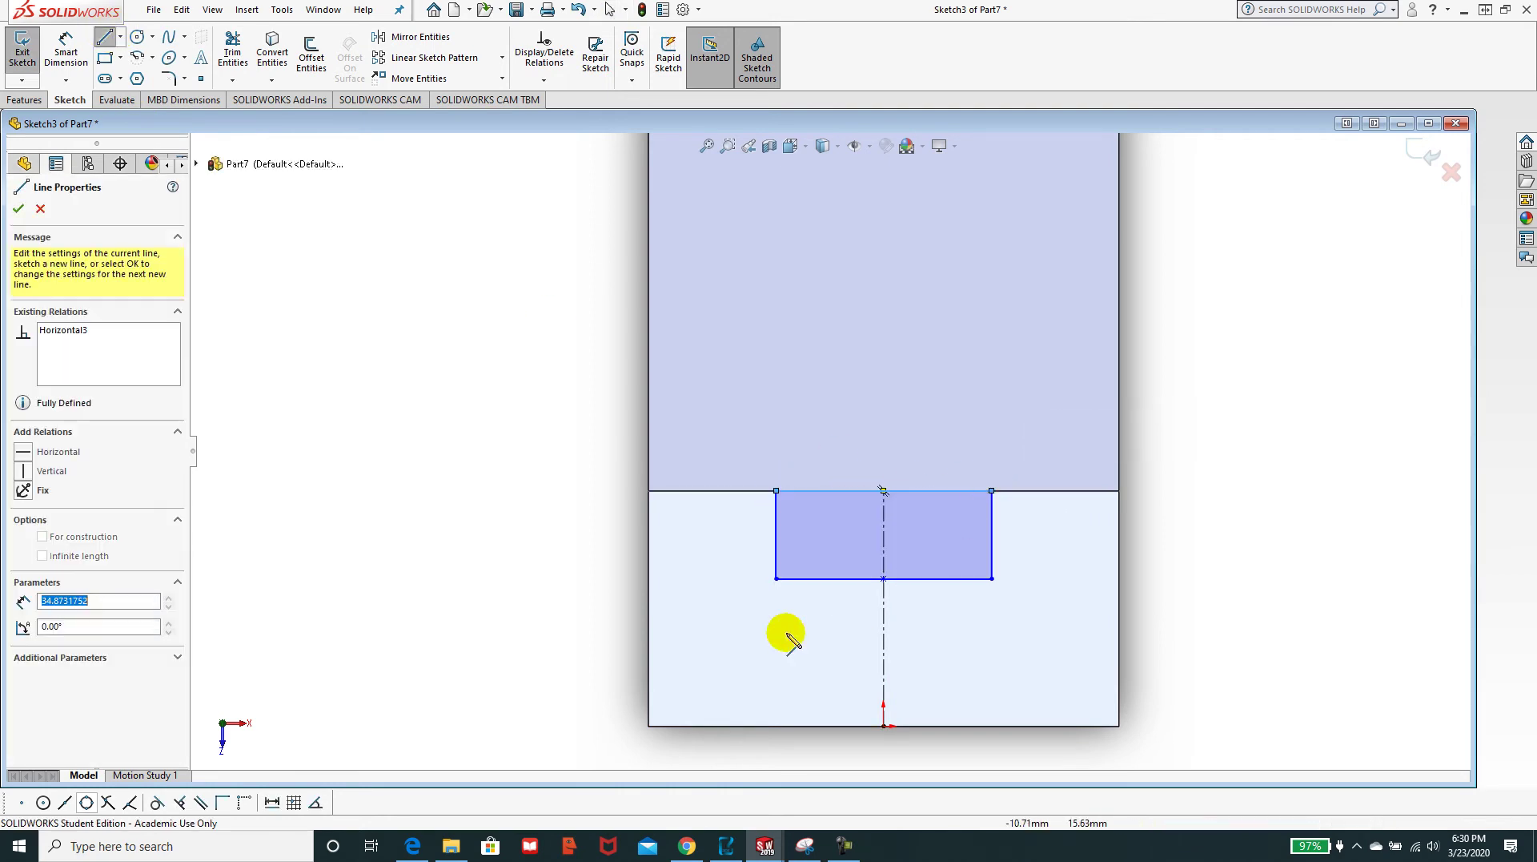
{"action": "left_click", "coordinate": [18, 209]}
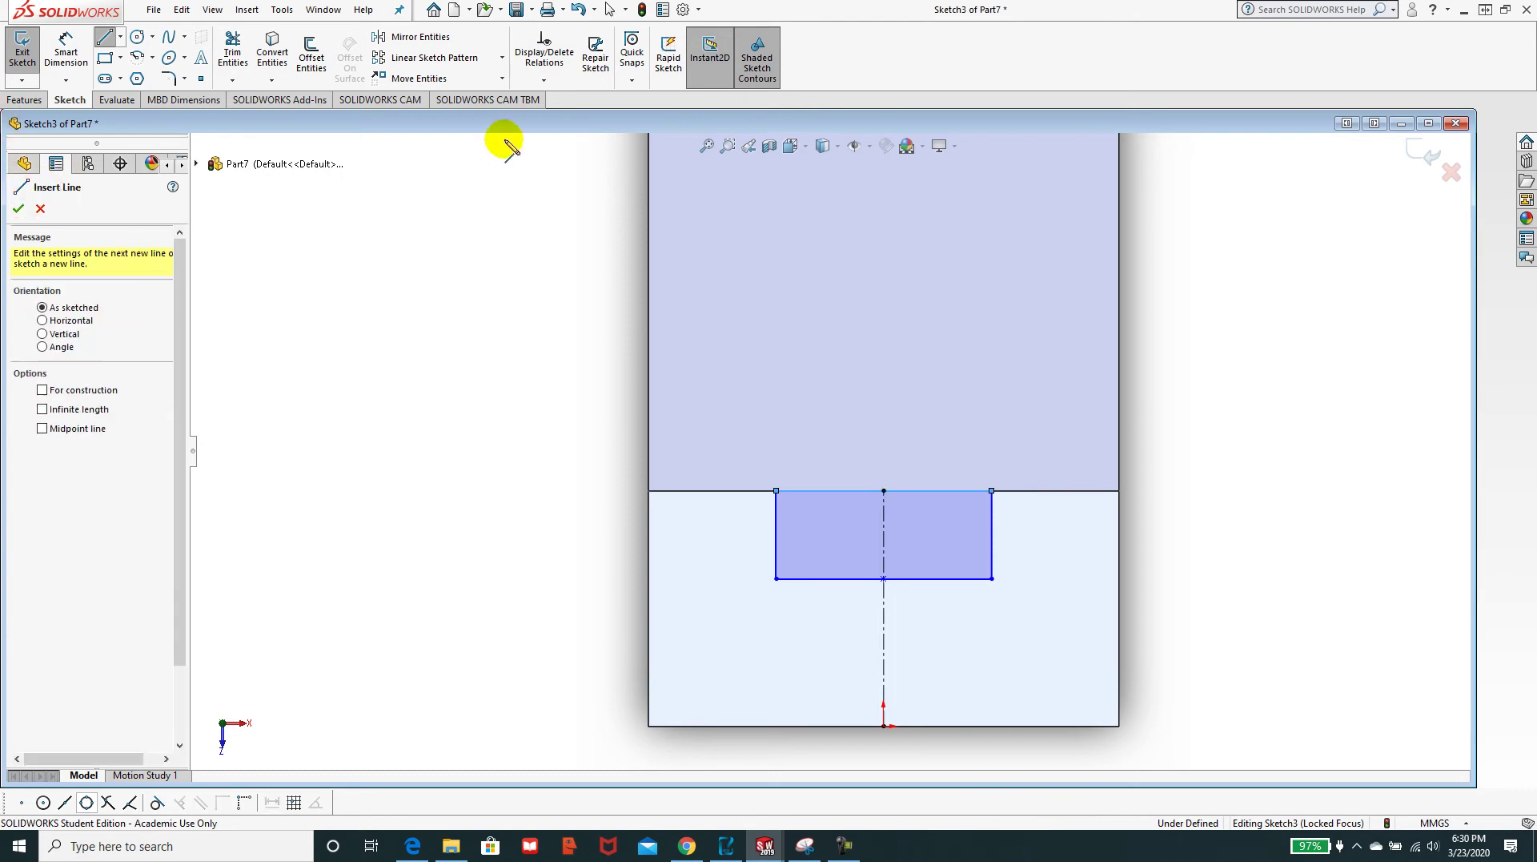
- Switch to the CSWA practice PDF and check the dimensions of the top cut sketch
{"action": "left_click_drag", "start_coordinate": [1536, 72], "coordinate": [889, 41]}
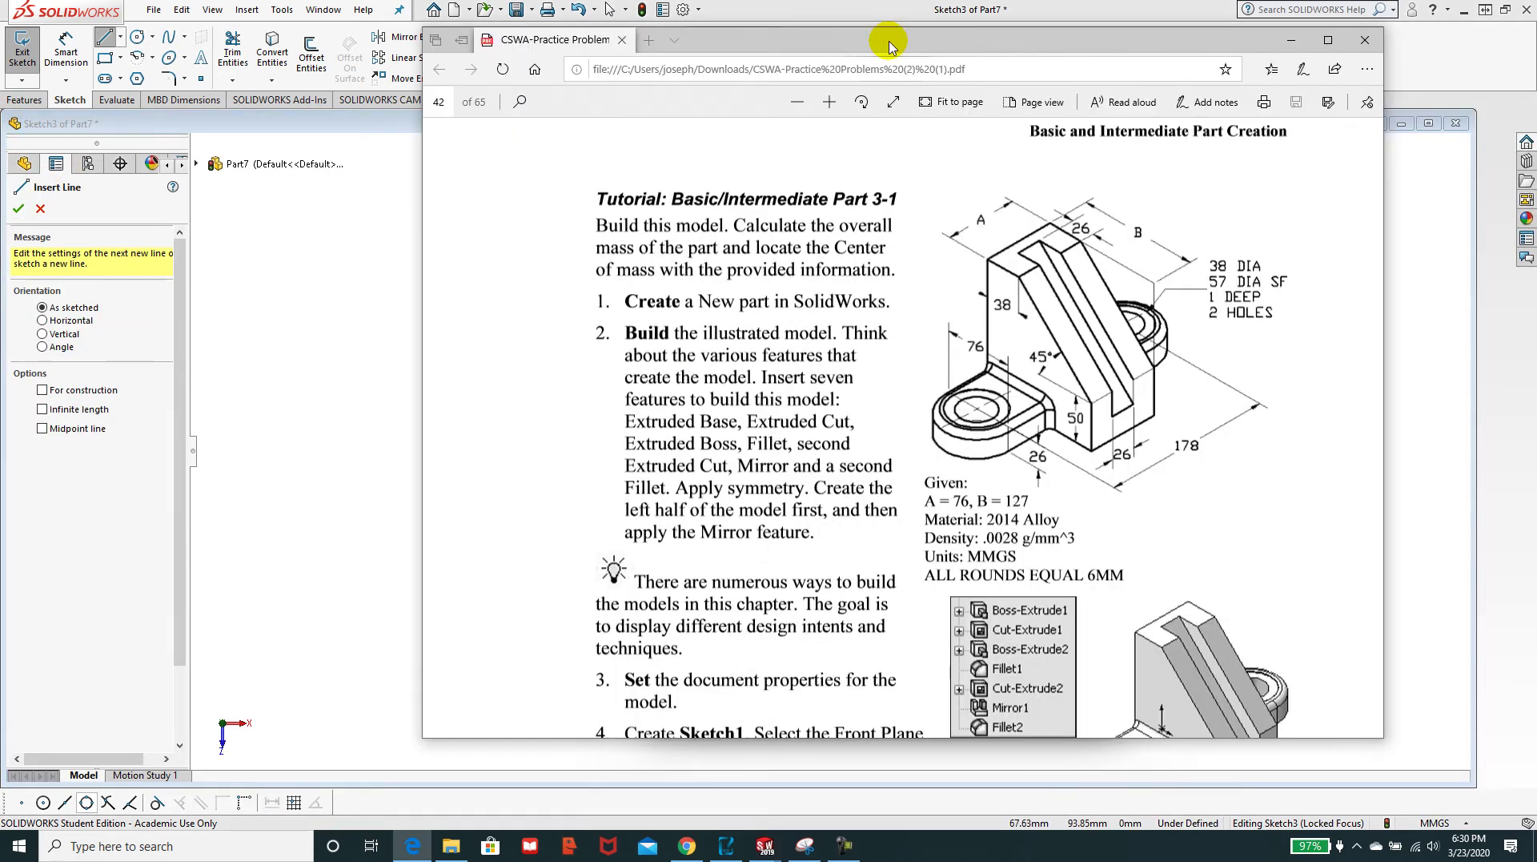
{"action": "scroll", "coordinate": [1121, 388], "scroll_direction": "down", "scroll_amount": 5}
{"action": "scroll", "coordinate": [1122, 395], "scroll_direction": "down", "scroll_amount": 5}
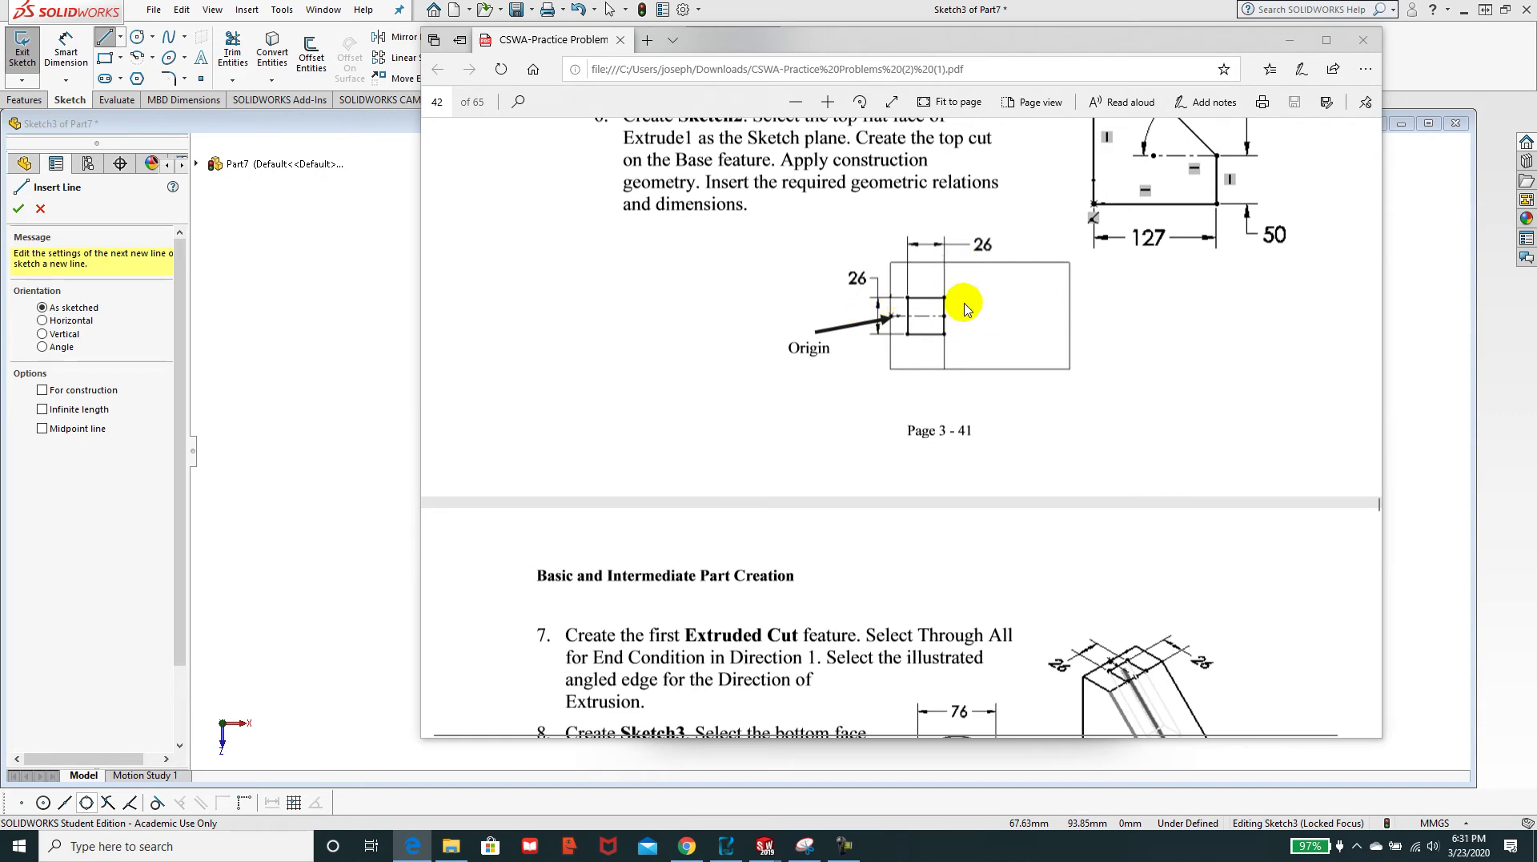
{"action": "left_click_drag", "start_coordinate": [883, 48], "coordinate": [1536, 38]}
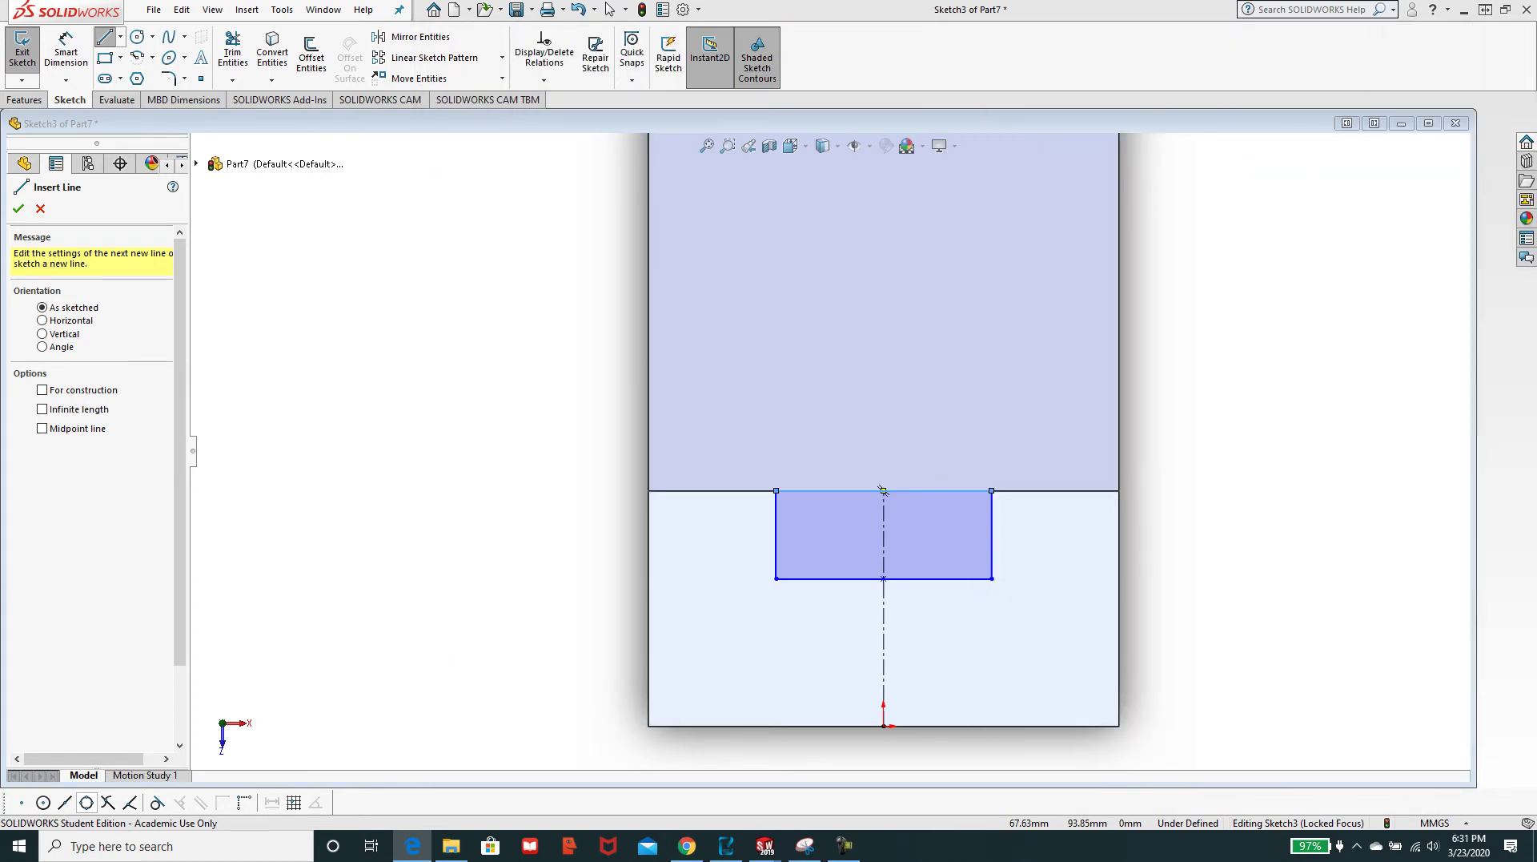
{"action": "left_click", "coordinate": [57, 58]}
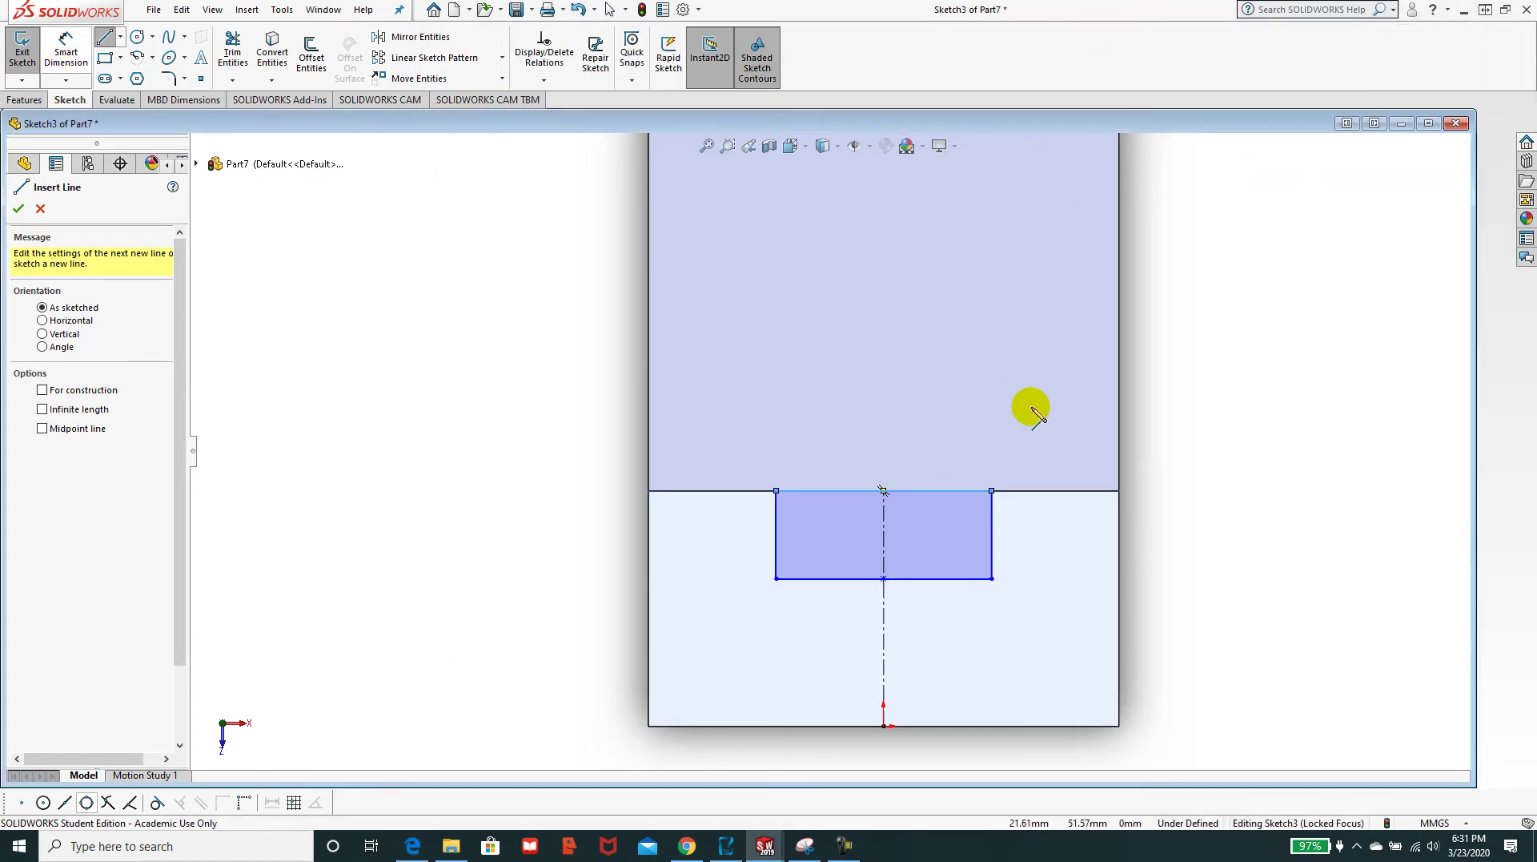
{"action": "left_click", "coordinate": [991, 534]}
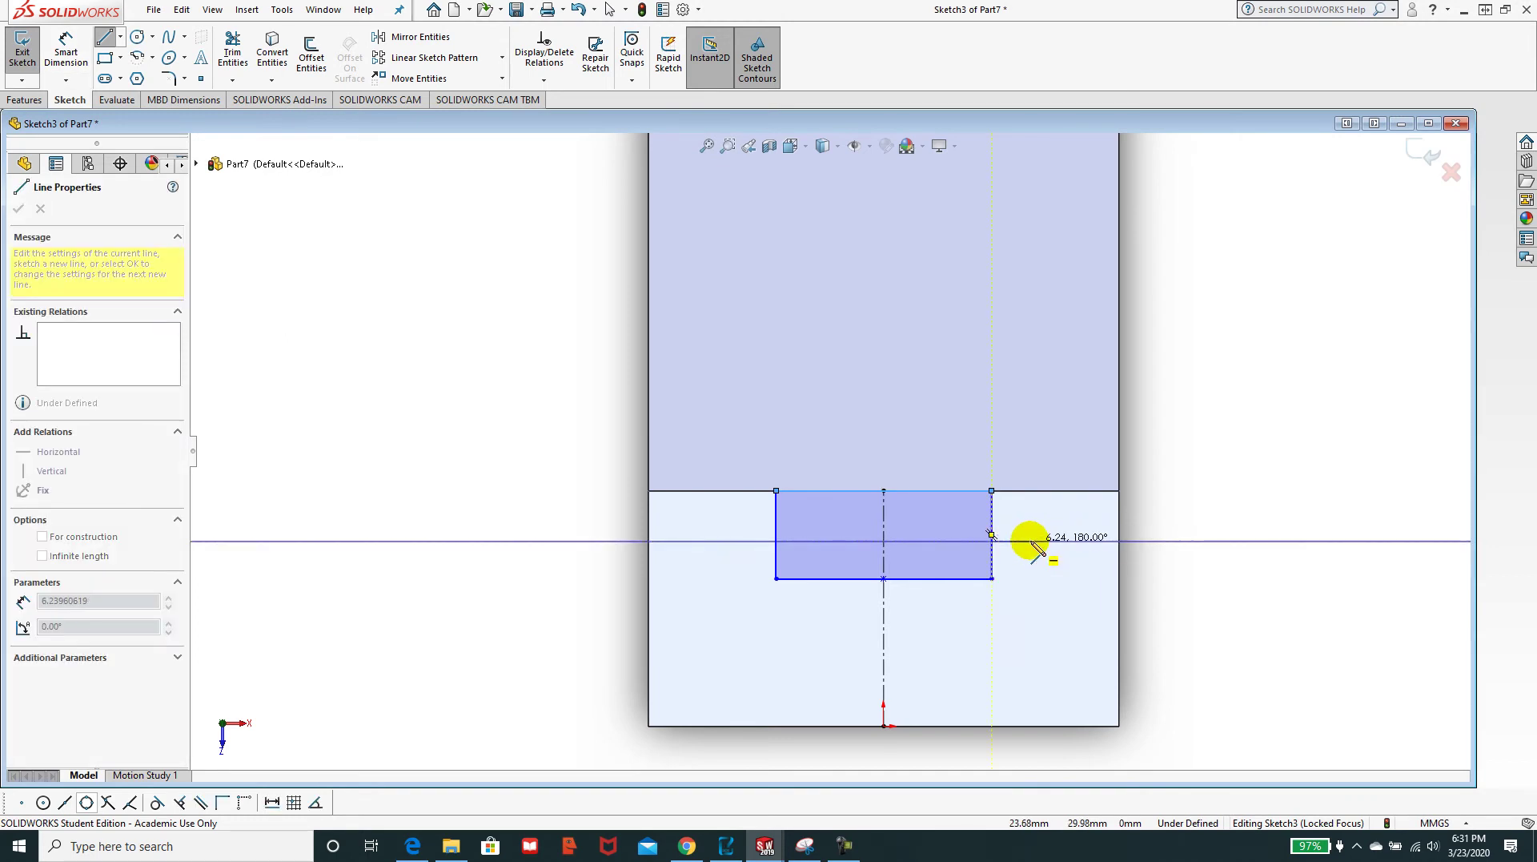
{"action": "key", "text": "Escape"}
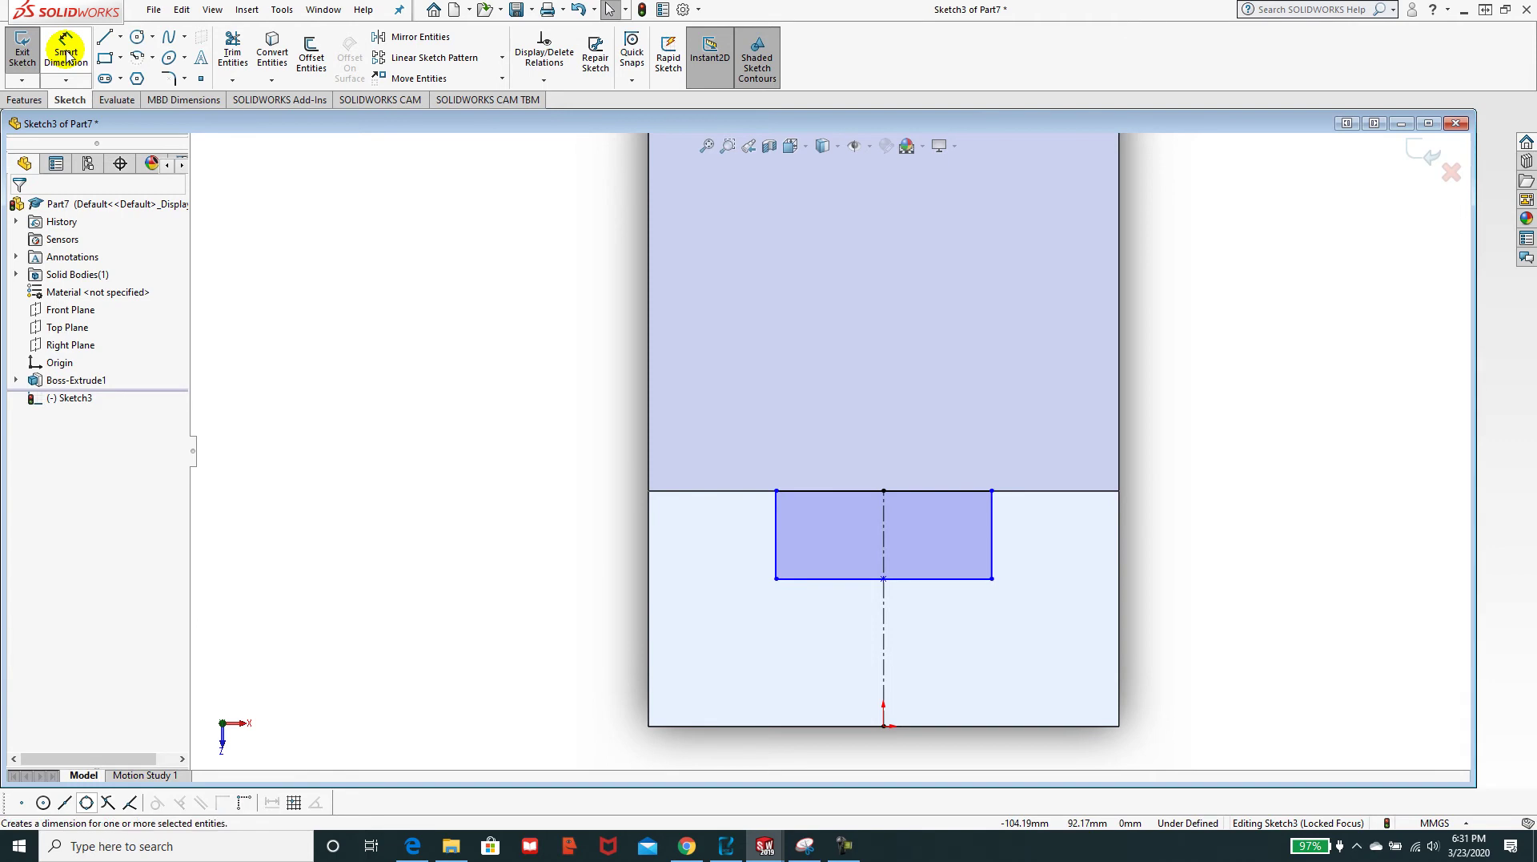
- Dimension the rectangle's right vertical side to 26 mm
{"action": "left_click", "coordinate": [66, 49]}
{"action": "left_click", "coordinate": [992, 540]}
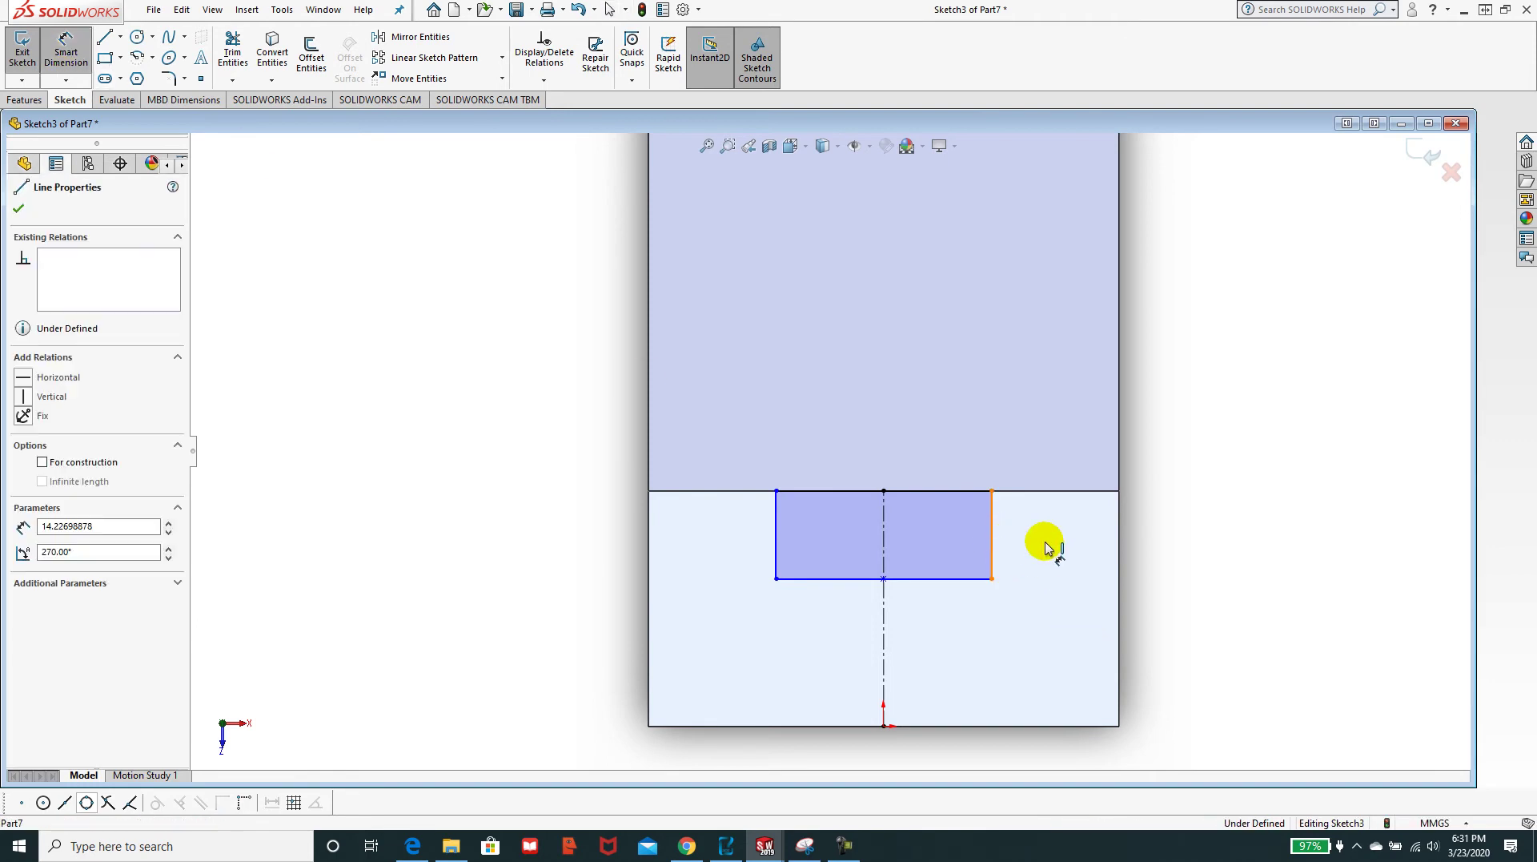
{"action": "left_click", "coordinate": [1173, 543]}
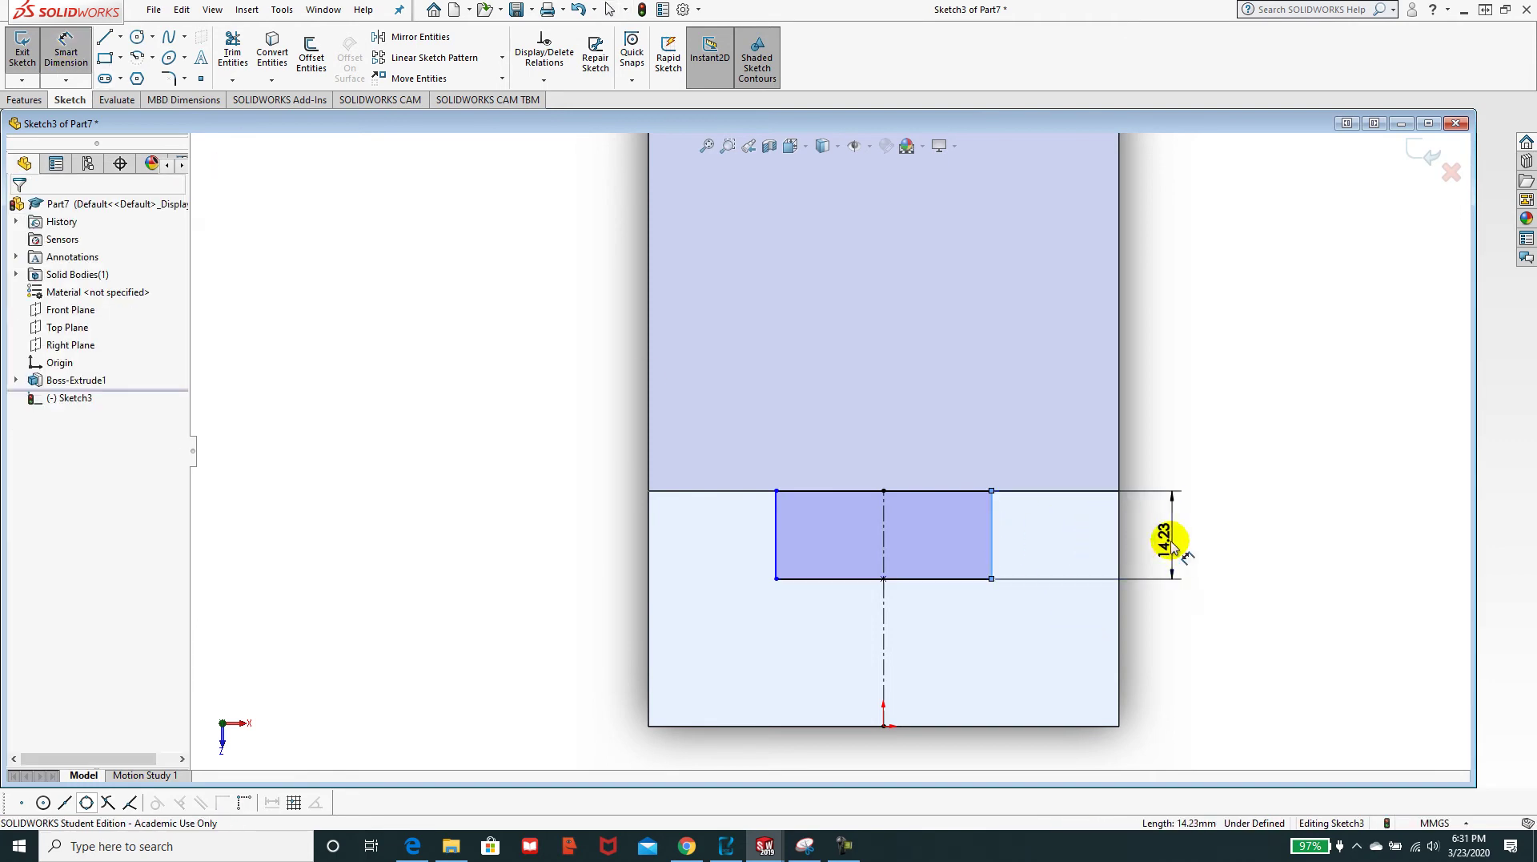
{"action": "type", "text": "26"}
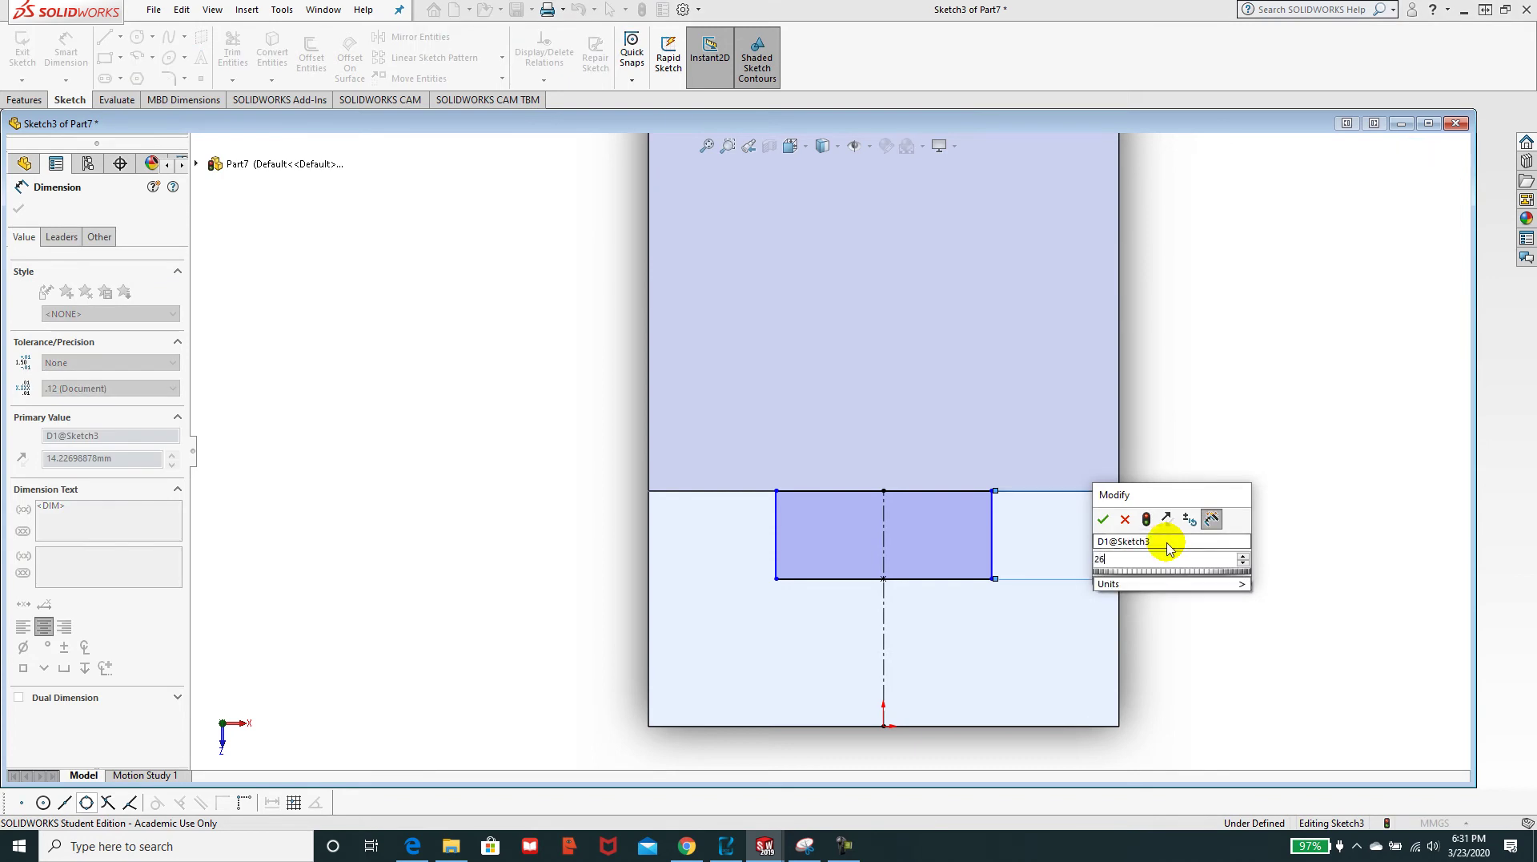
{"action": "key", "text": "Return"}
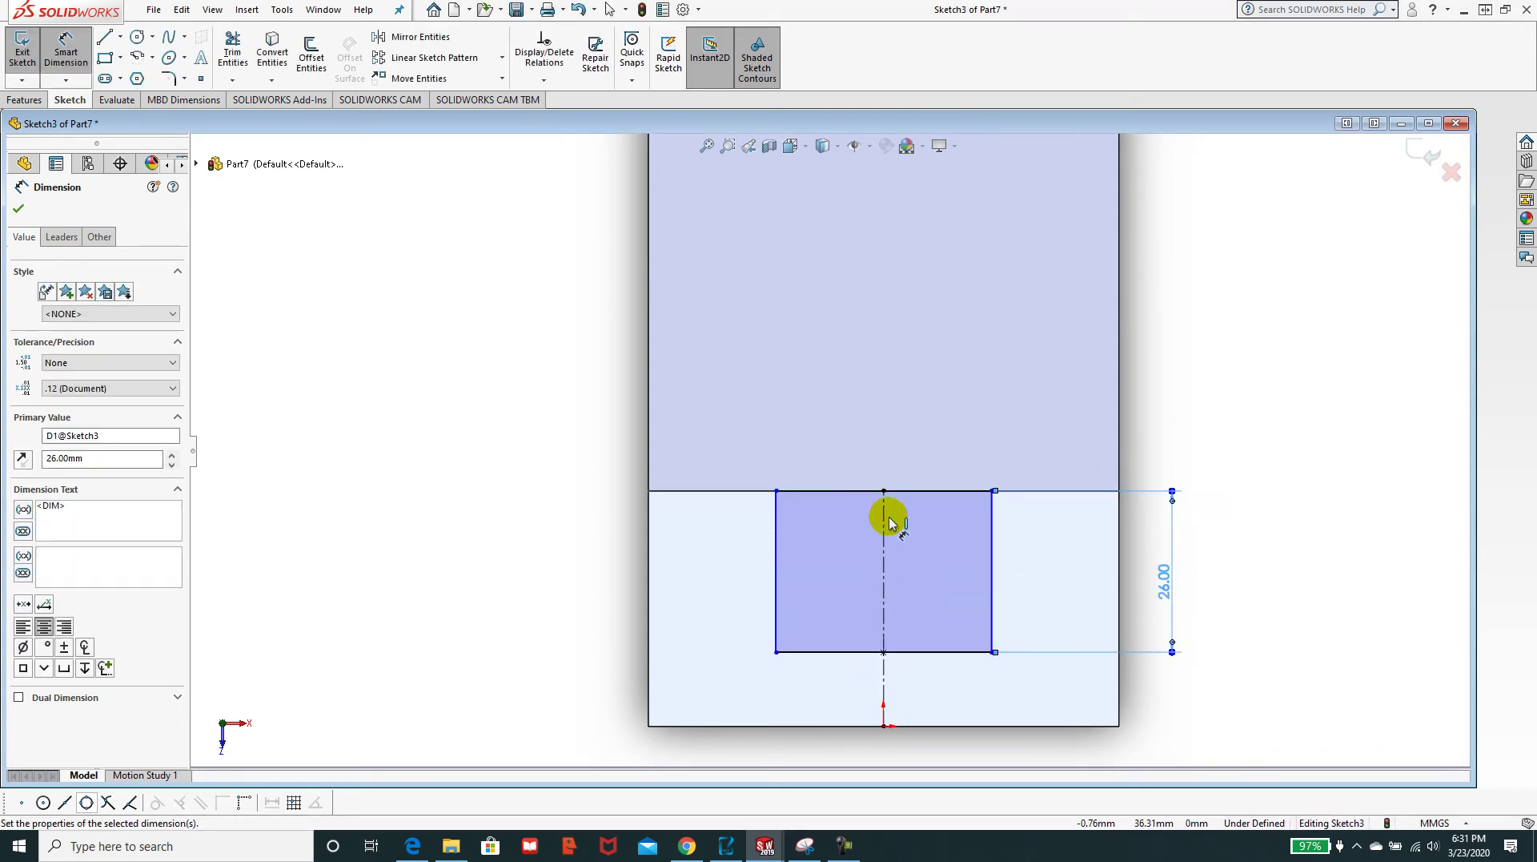
- Dimension the distance between the rectangle's two vertical sides to 26 mm
{"action": "left_click", "coordinate": [775, 575]}
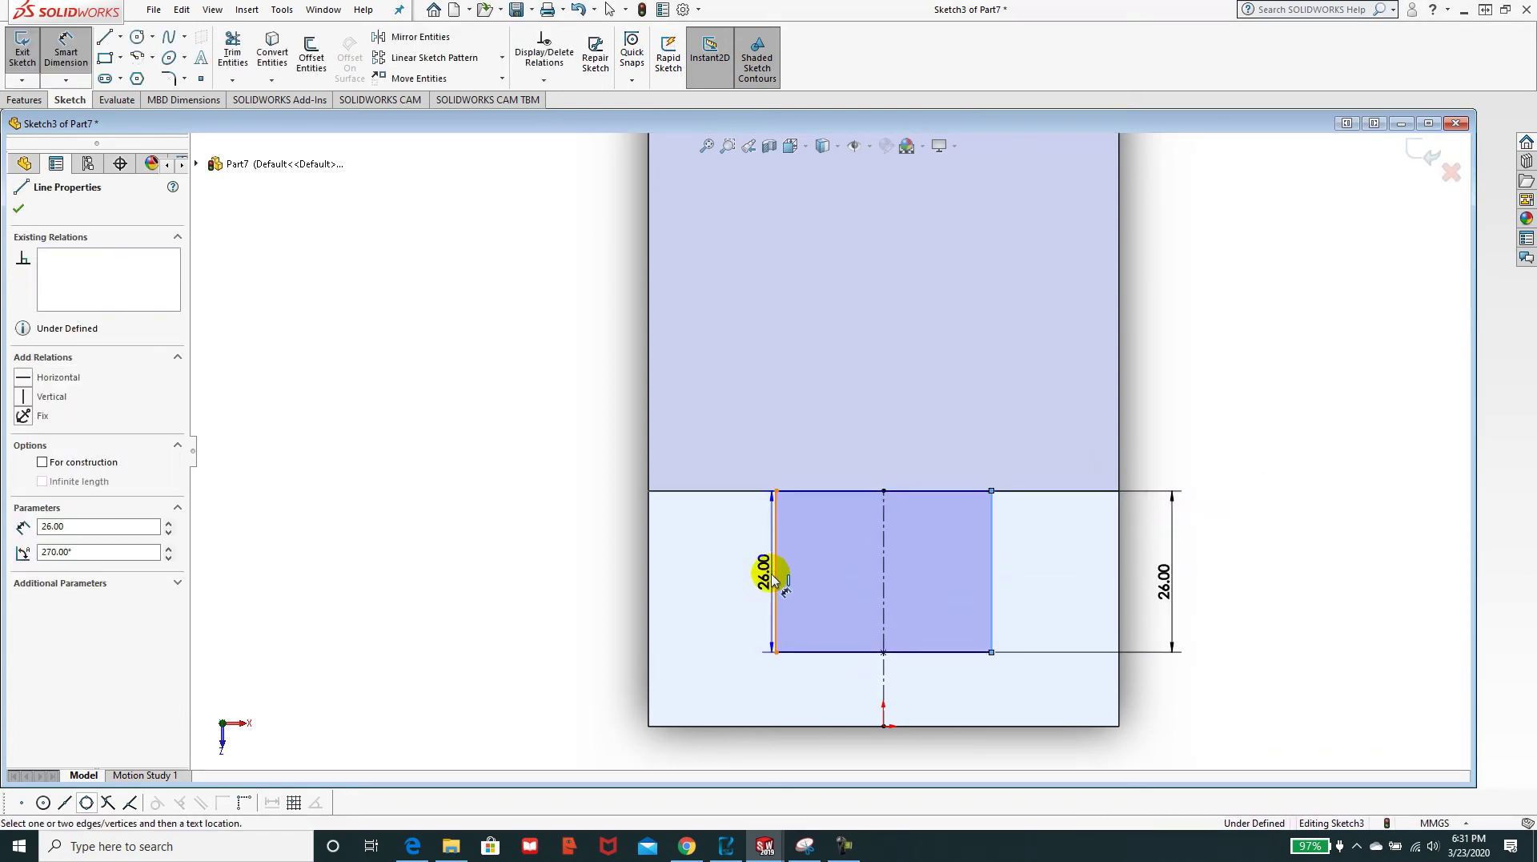
{"action": "left_click", "coordinate": [777, 574]}
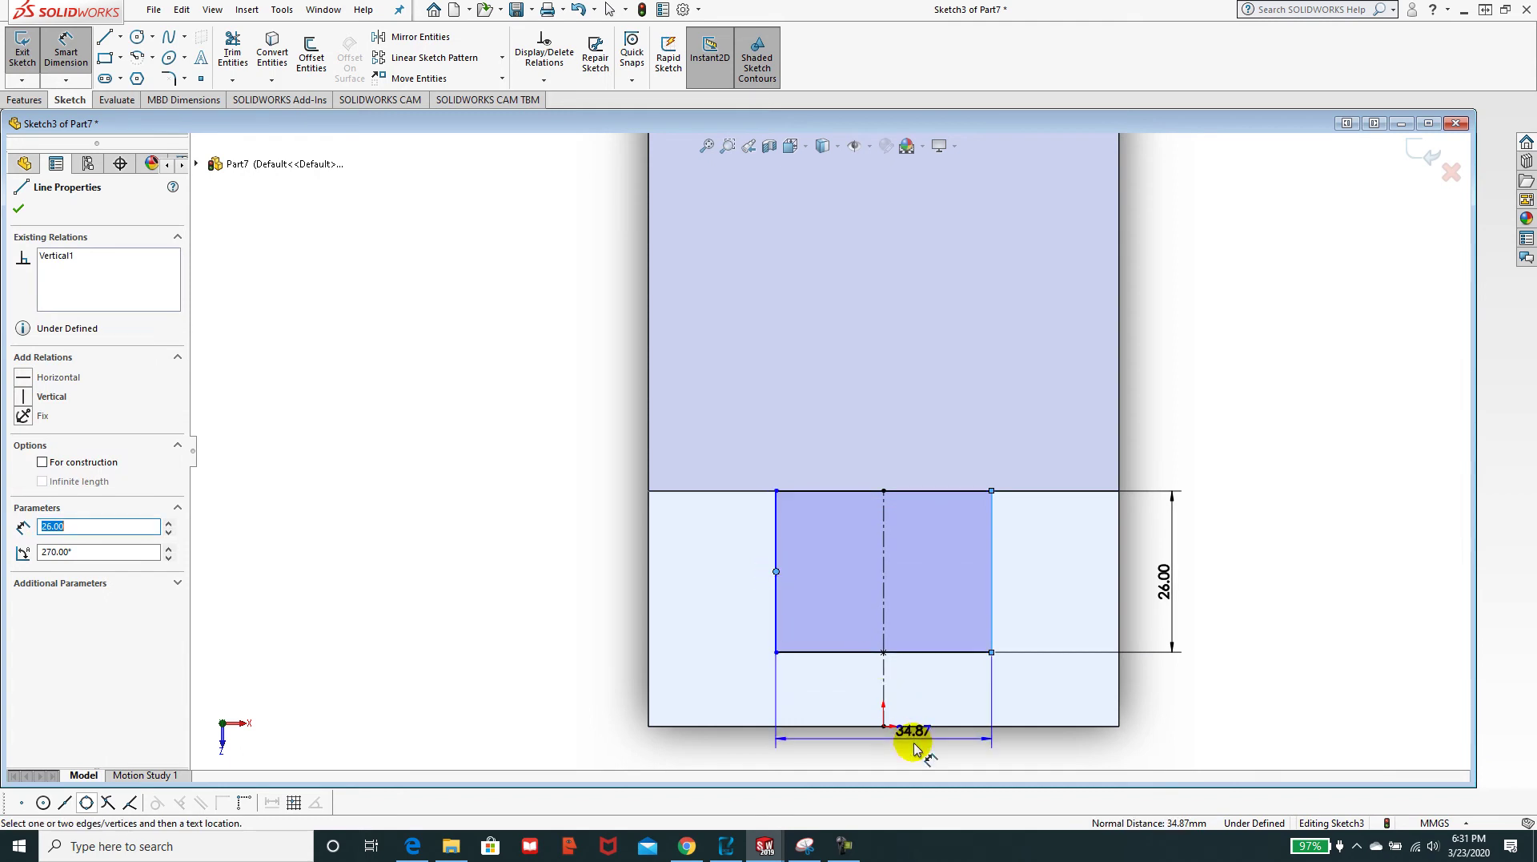
{"action": "left_click", "coordinate": [898, 762]}
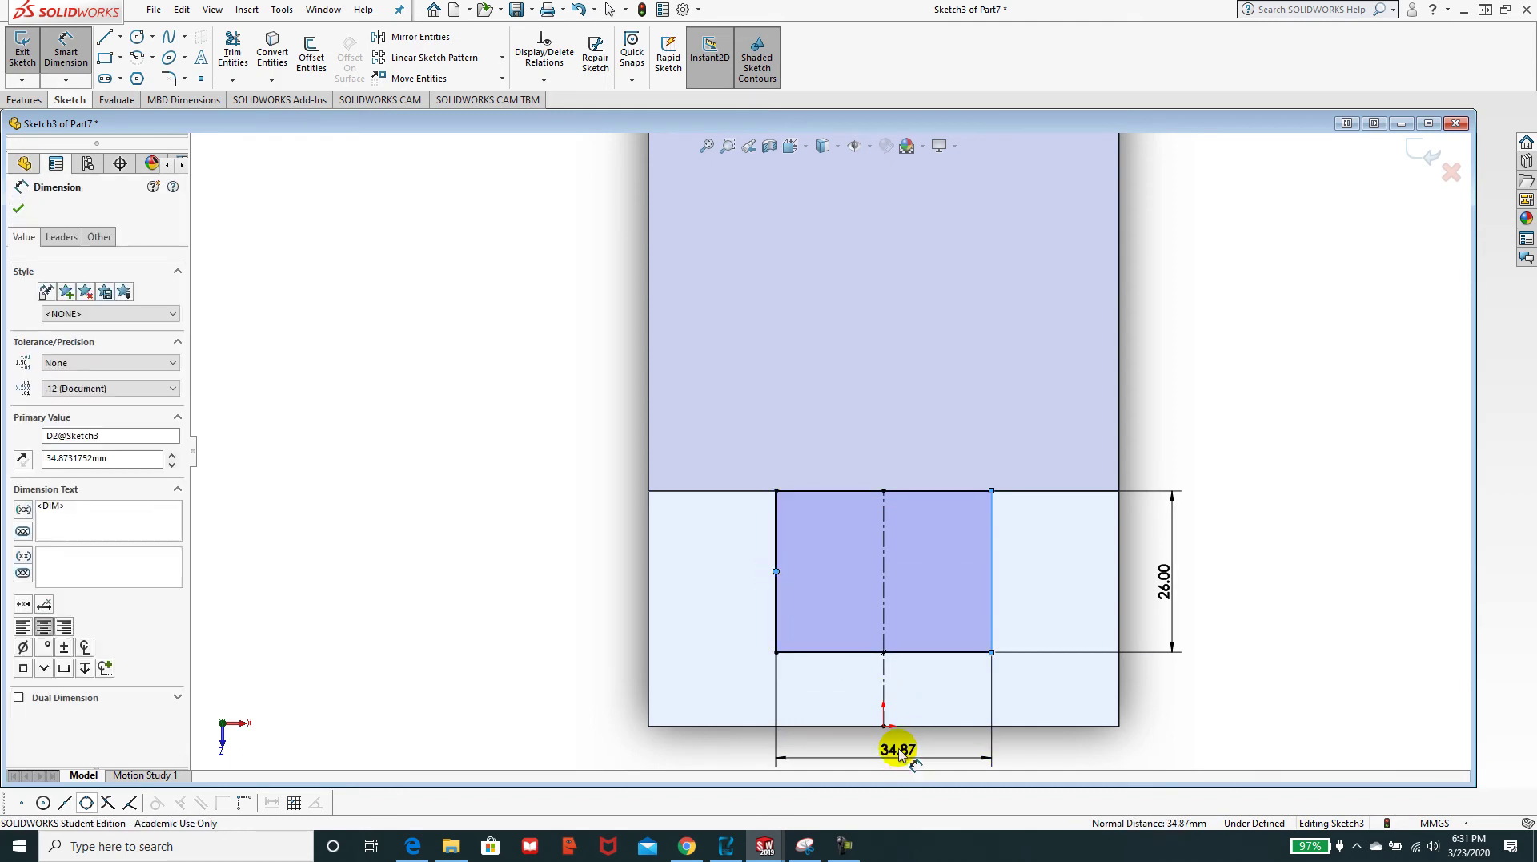
{"action": "type", "text": "26"}
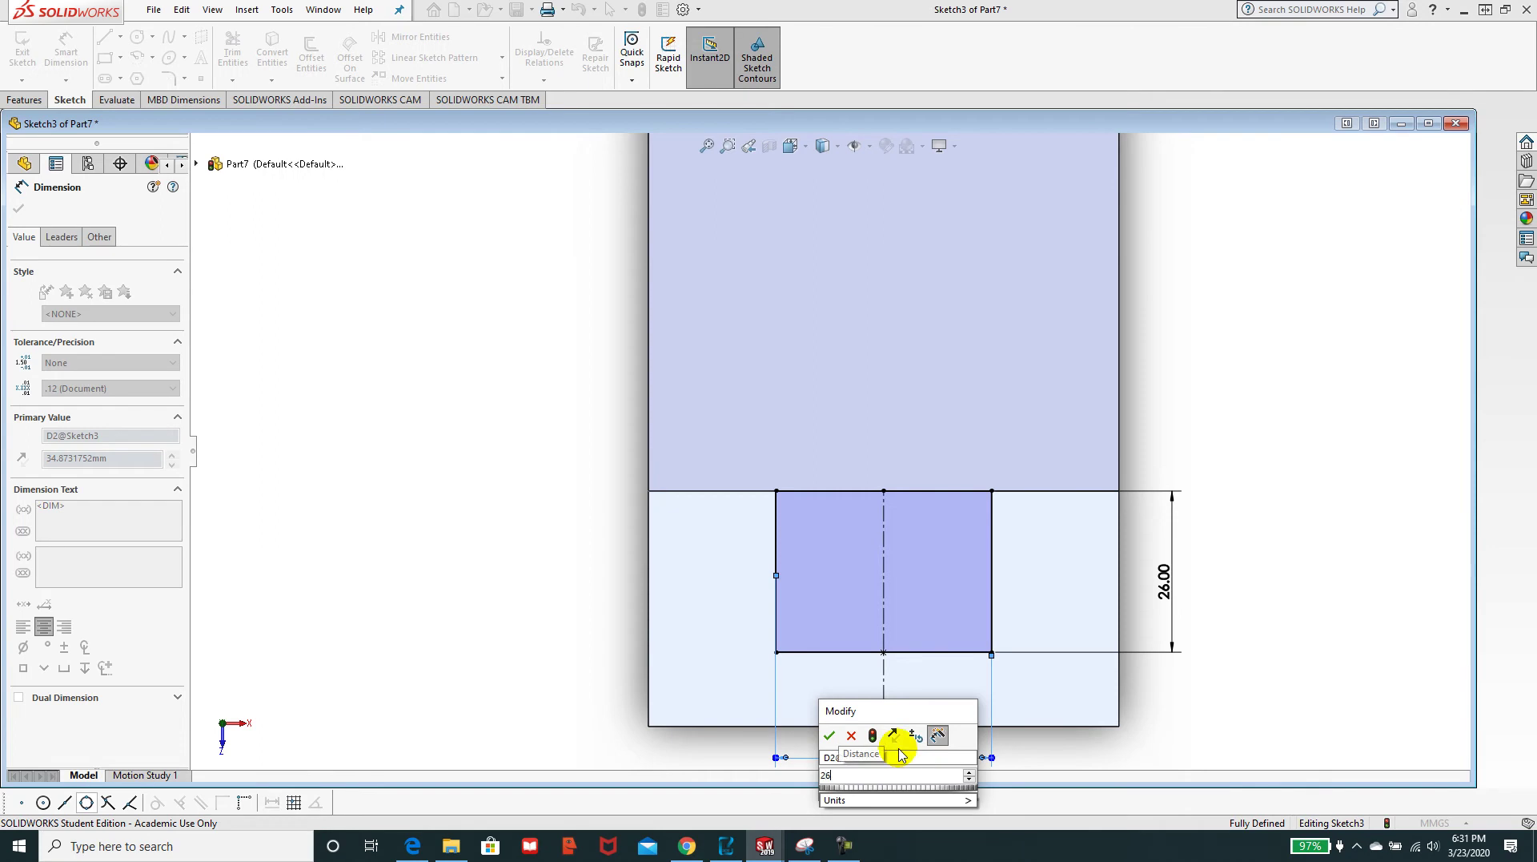
{"action": "key", "text": "Return"}
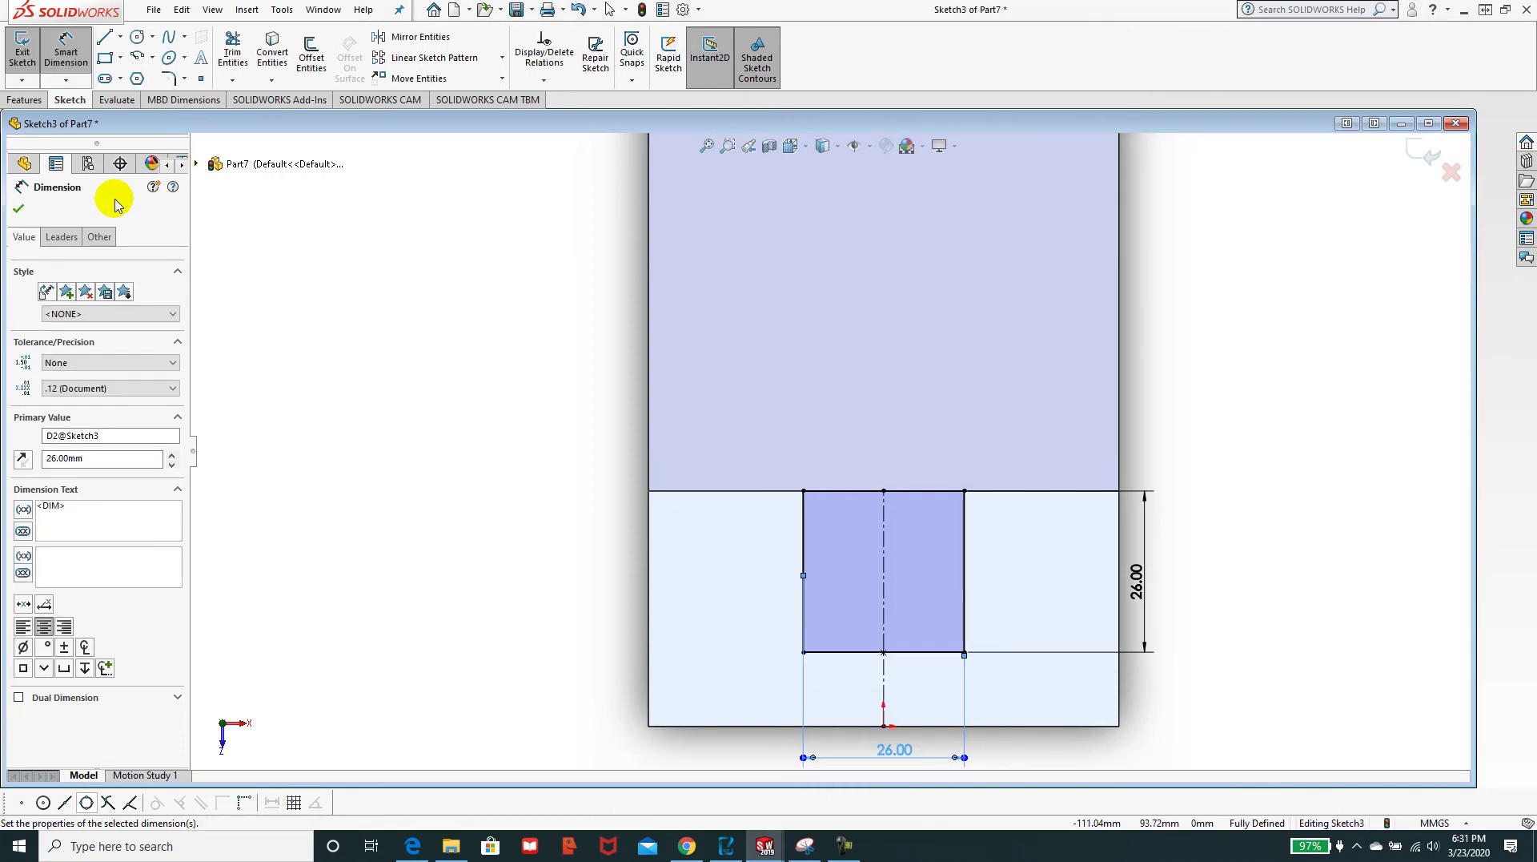
{"action": "left_click", "coordinate": [17, 209]}
- Start an extruded cut from the 26 mm square sketch, set to Through All, and activate its direction reference
{"action": "mouse_move", "coordinate": [513, 560]}
{"action": "middle_mouse_down"}
{"action": "mouse_move", "coordinate": [449, 429]}
{"action": "mouse_move", "coordinate": [430, 479]}
{"action": "middle_mouse_up"}
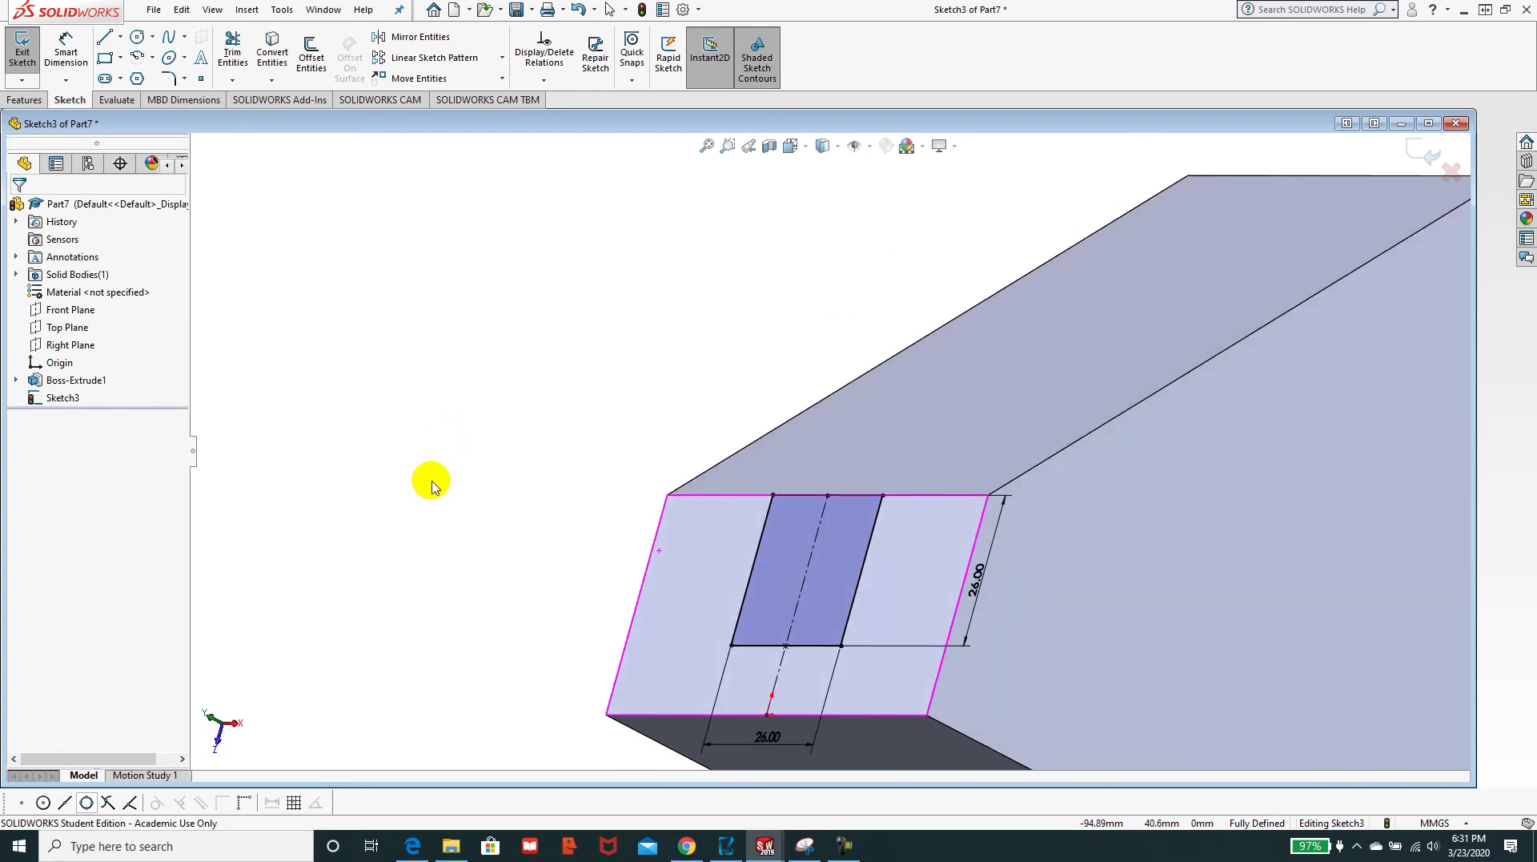
{"action": "left_click", "coordinate": [20, 100]}
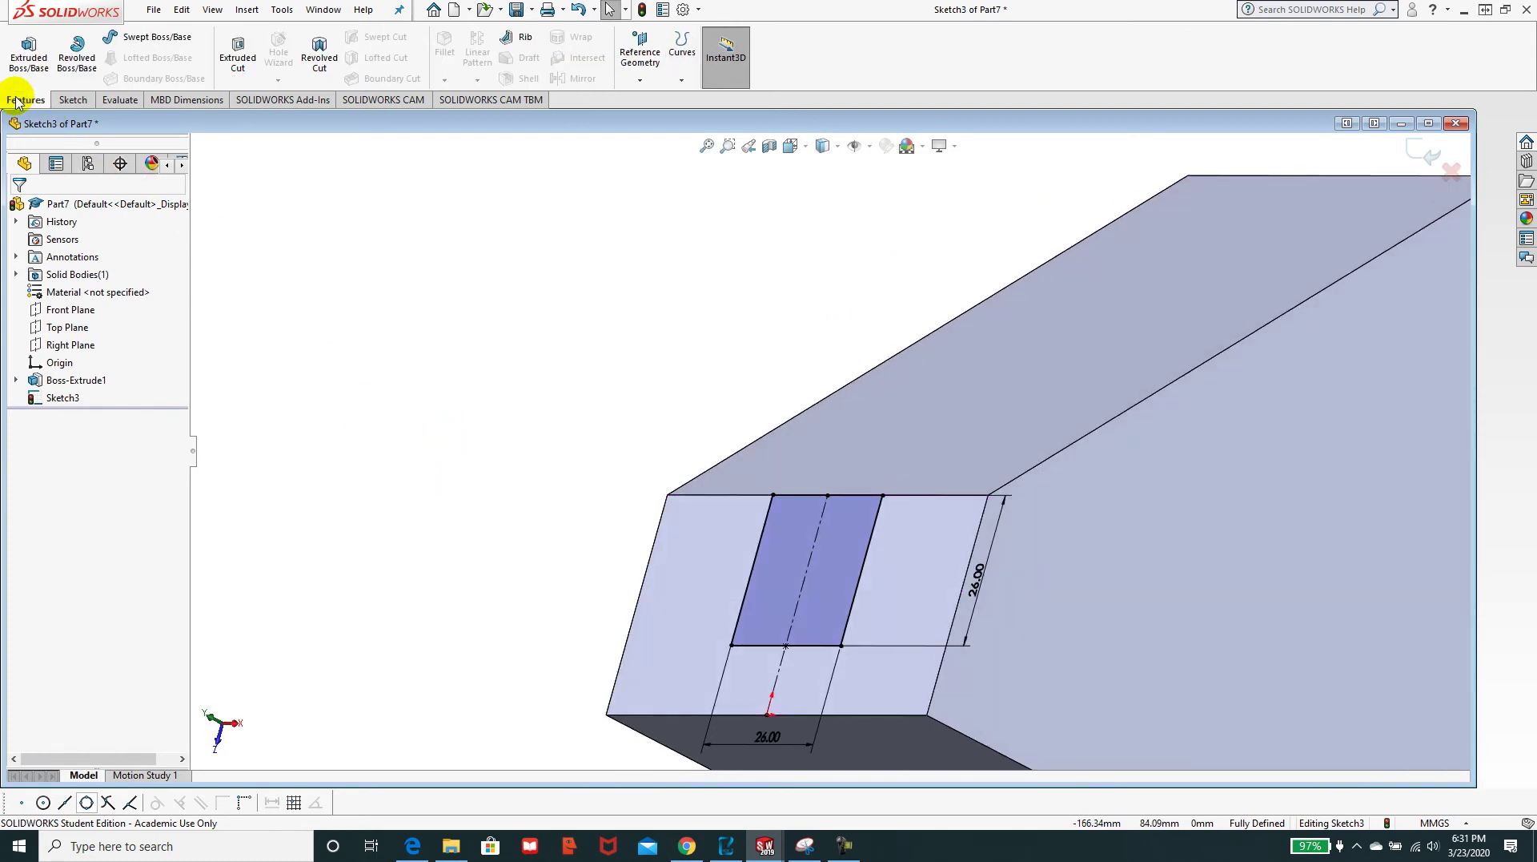
{"action": "left_click", "coordinate": [238, 64]}
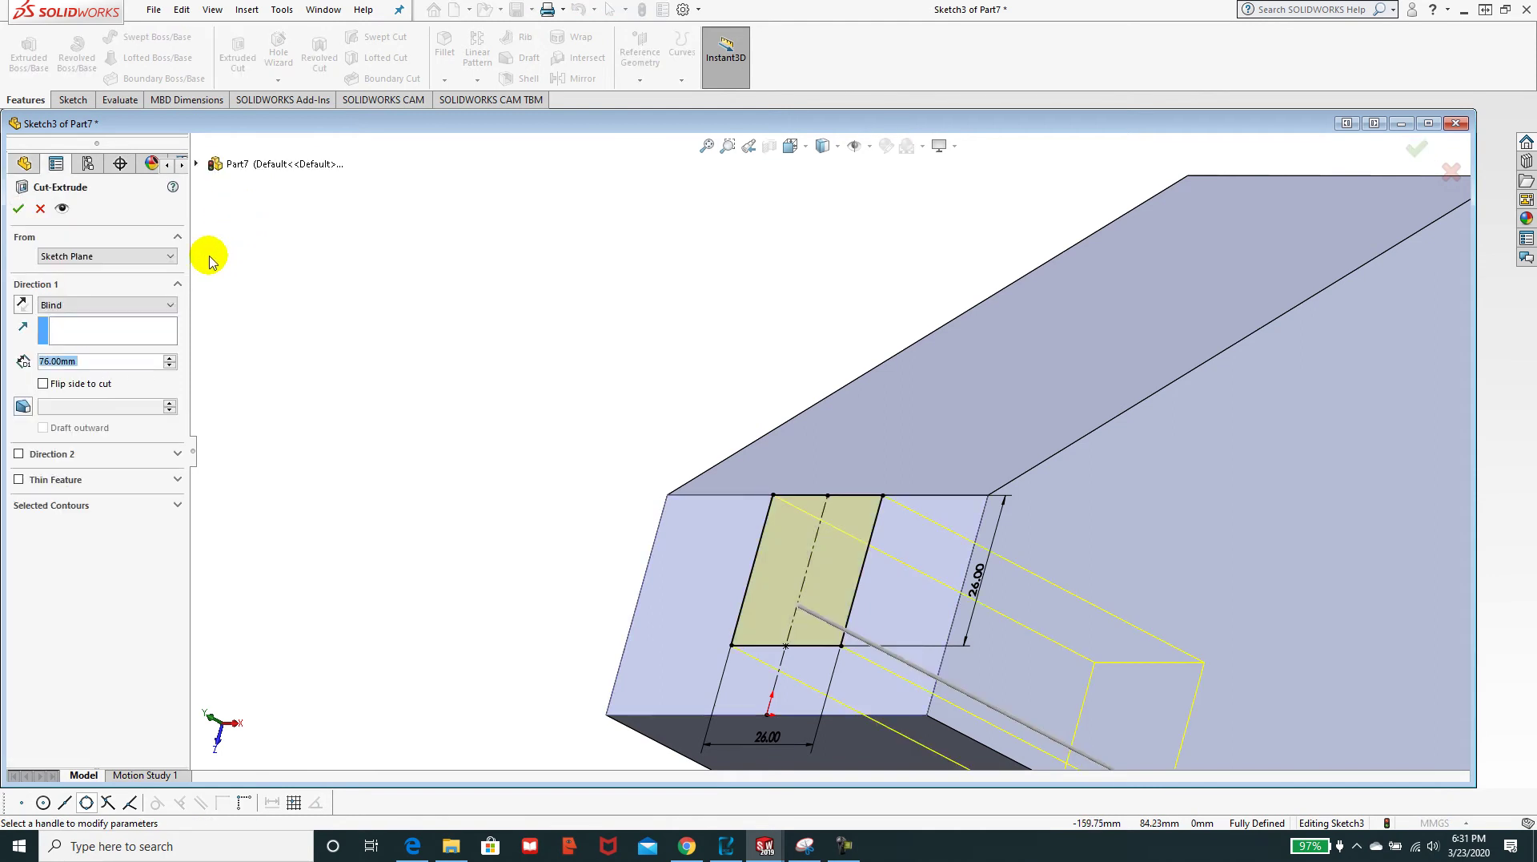
{"action": "left_click", "coordinate": [161, 304]}
{"action": "left_click", "coordinate": [138, 330]}
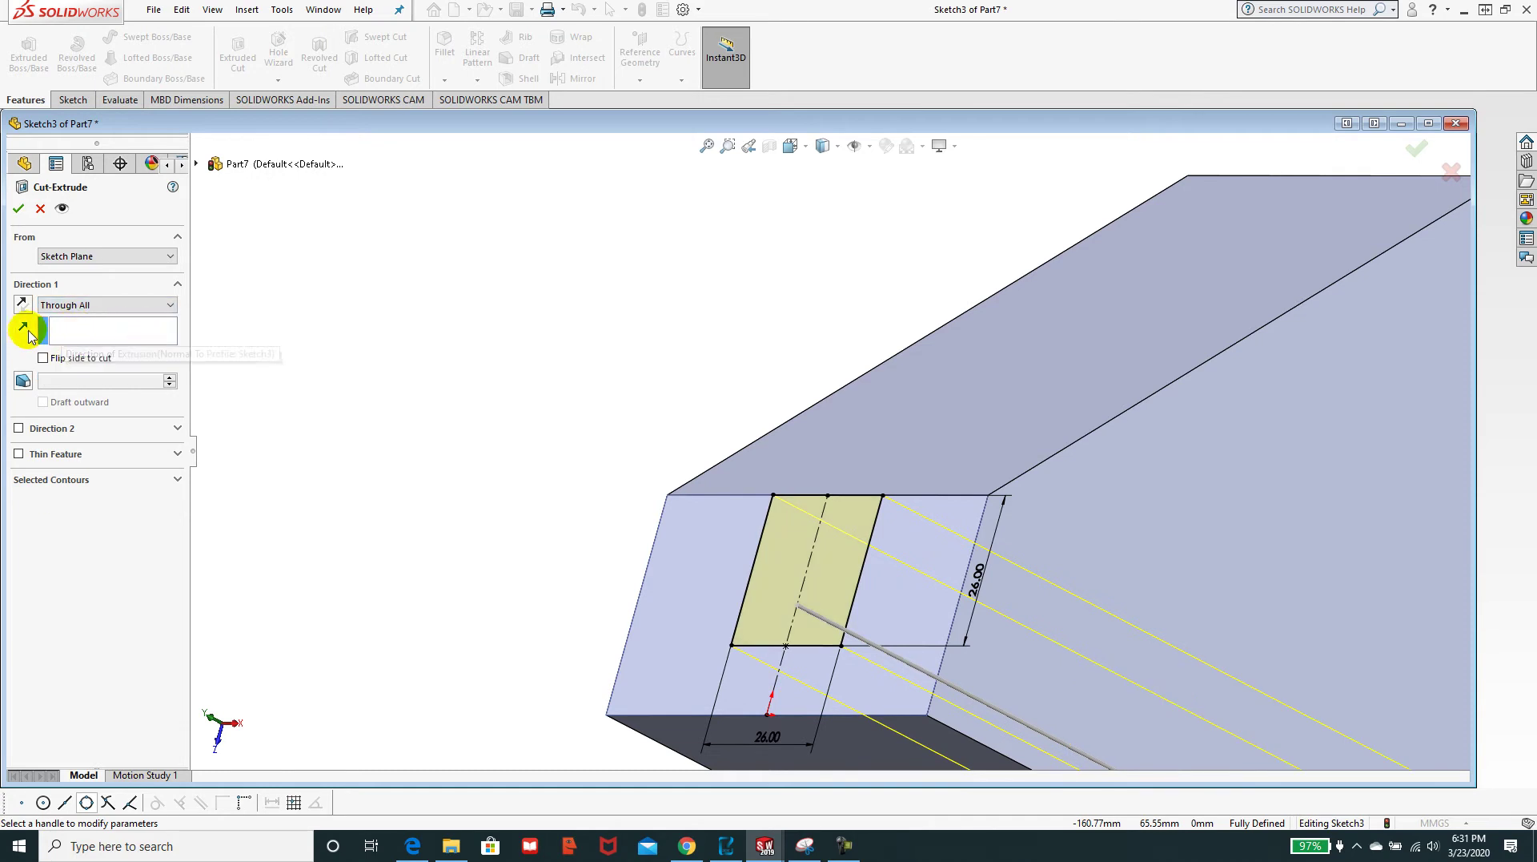
{"action": "left_click", "coordinate": [77, 338]}
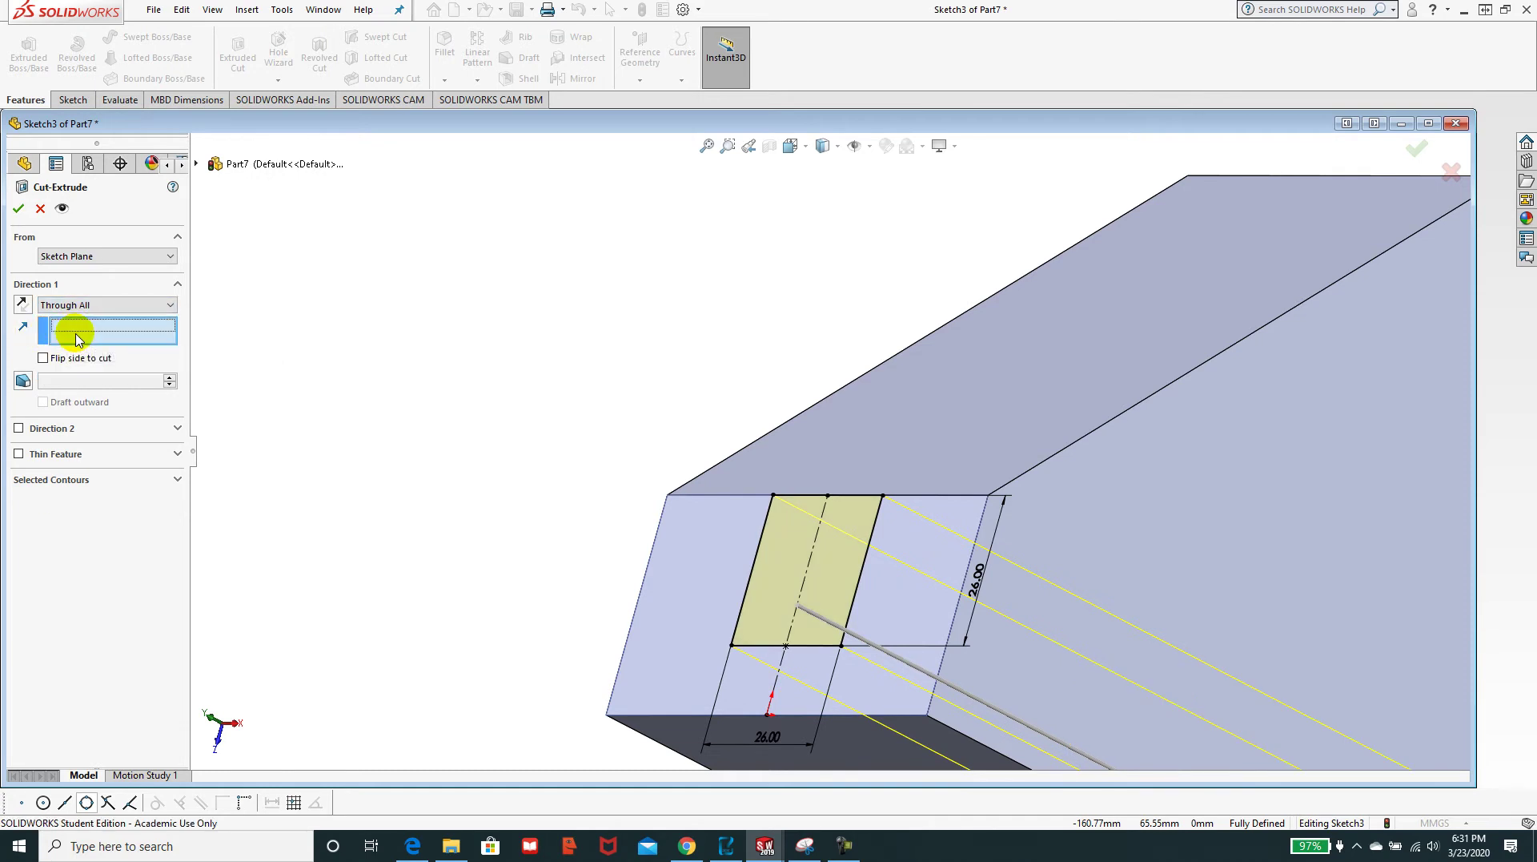
{"action": "left_click", "coordinate": [1124, 411]}
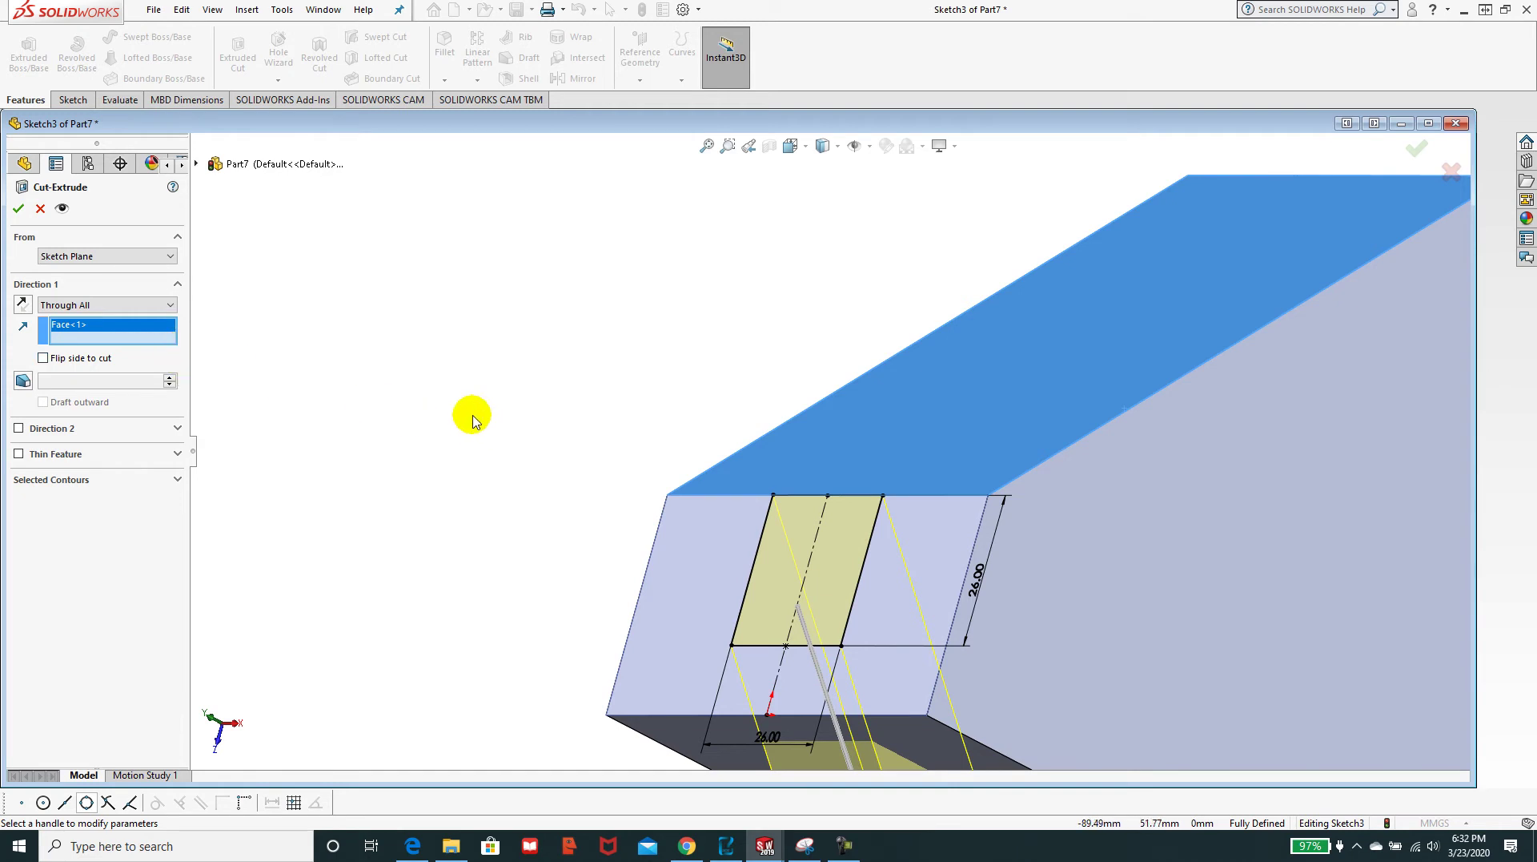
{"action": "right_click", "coordinate": [119, 331]}
{"action": "left_click", "coordinate": [189, 357]}
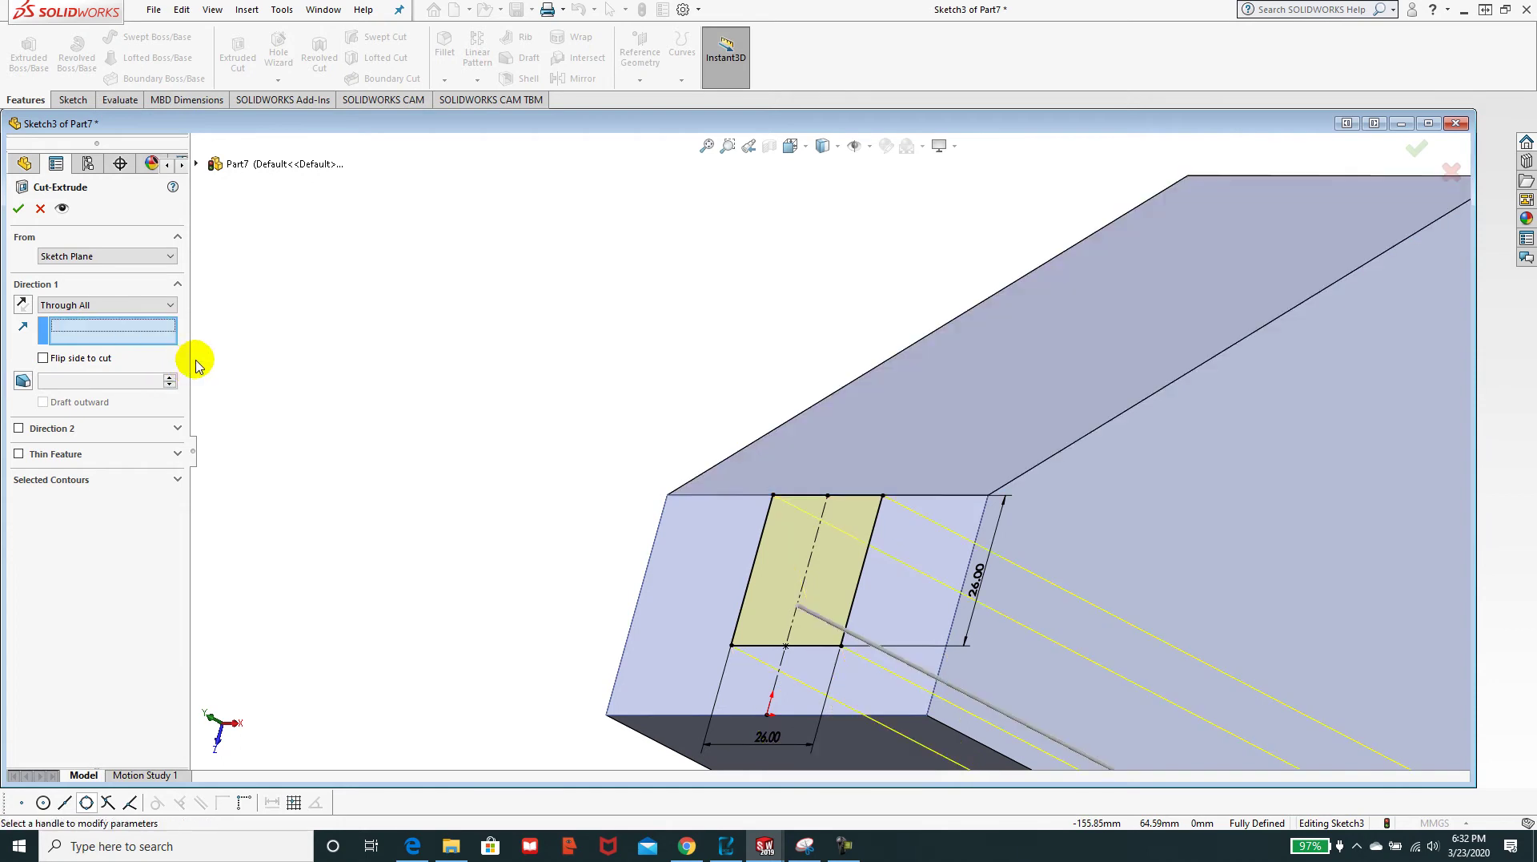
- Set the base's angled edge as the direction of extrusion and finish the through-all slot cut
{"action": "left_click", "coordinate": [1097, 429]}
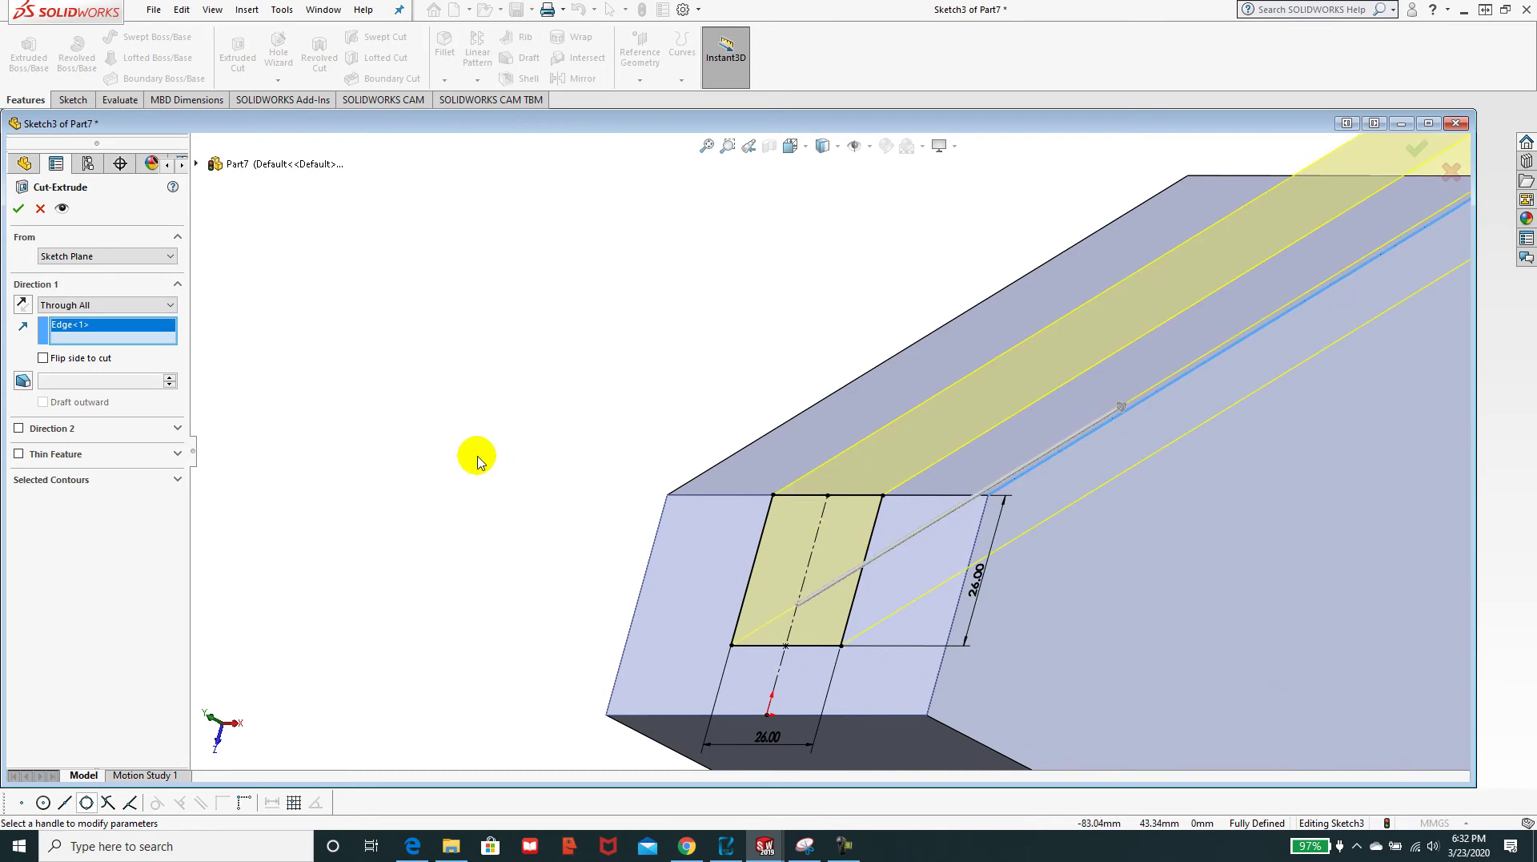
{"action": "scroll", "coordinate": [695, 398], "scroll_direction": "up", "scroll_amount": 2}
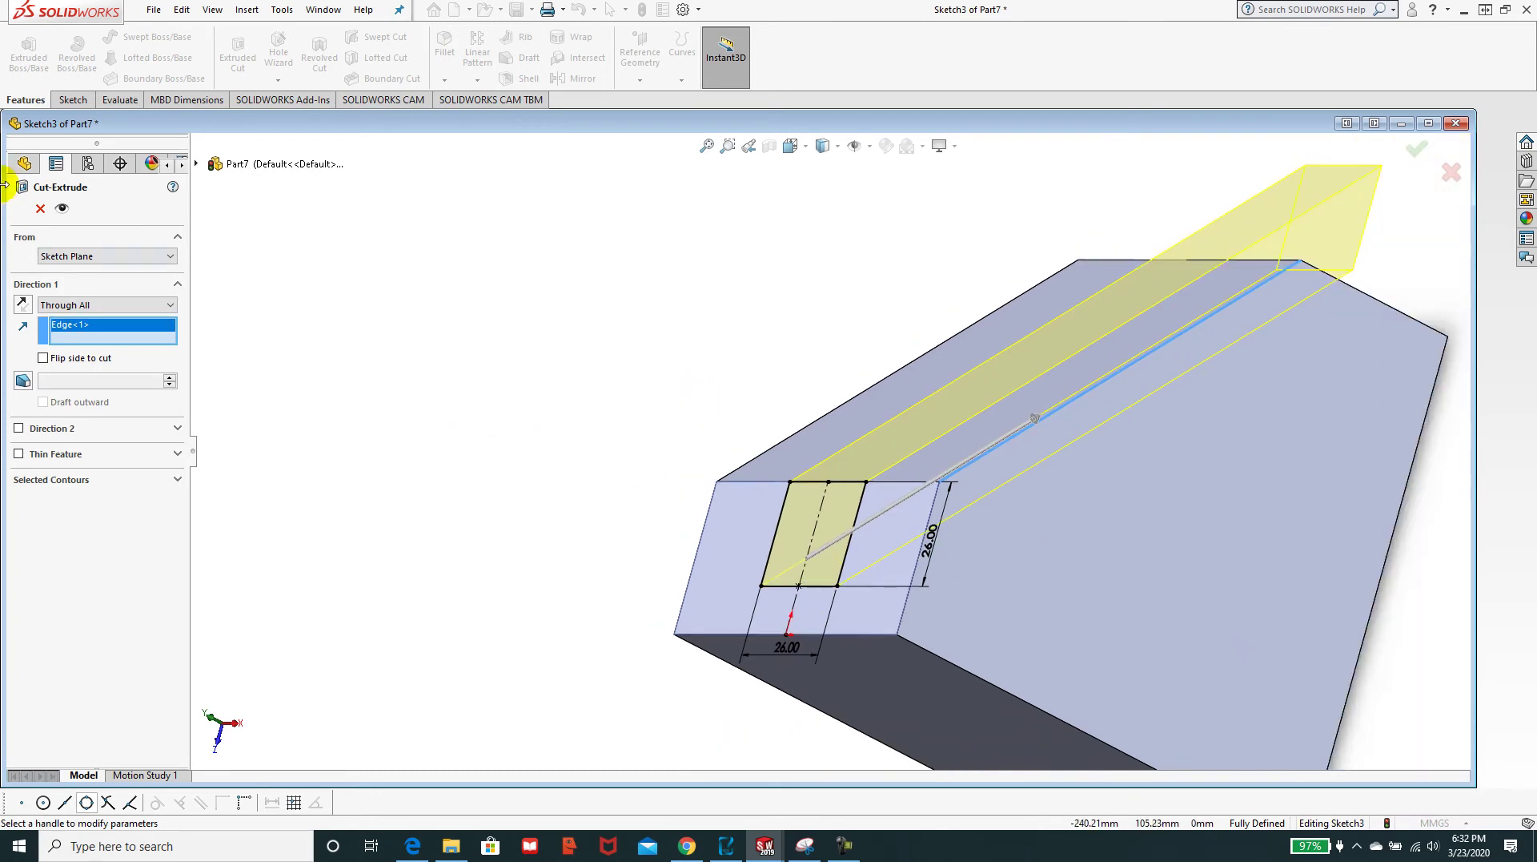
{"action": "left_click", "coordinate": [19, 210]}
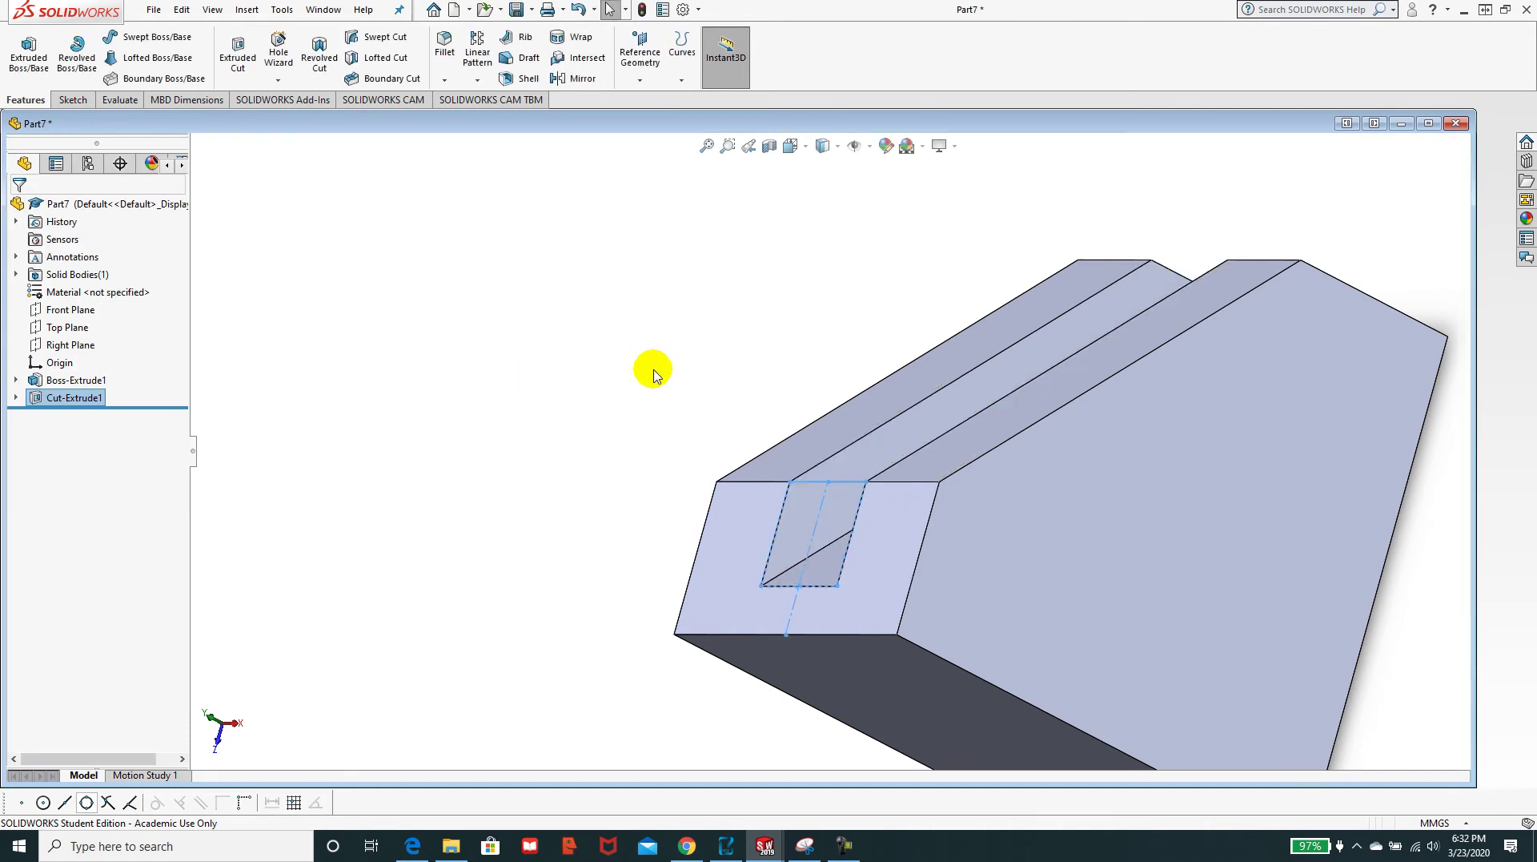
{"action": "key", "text": "space"}
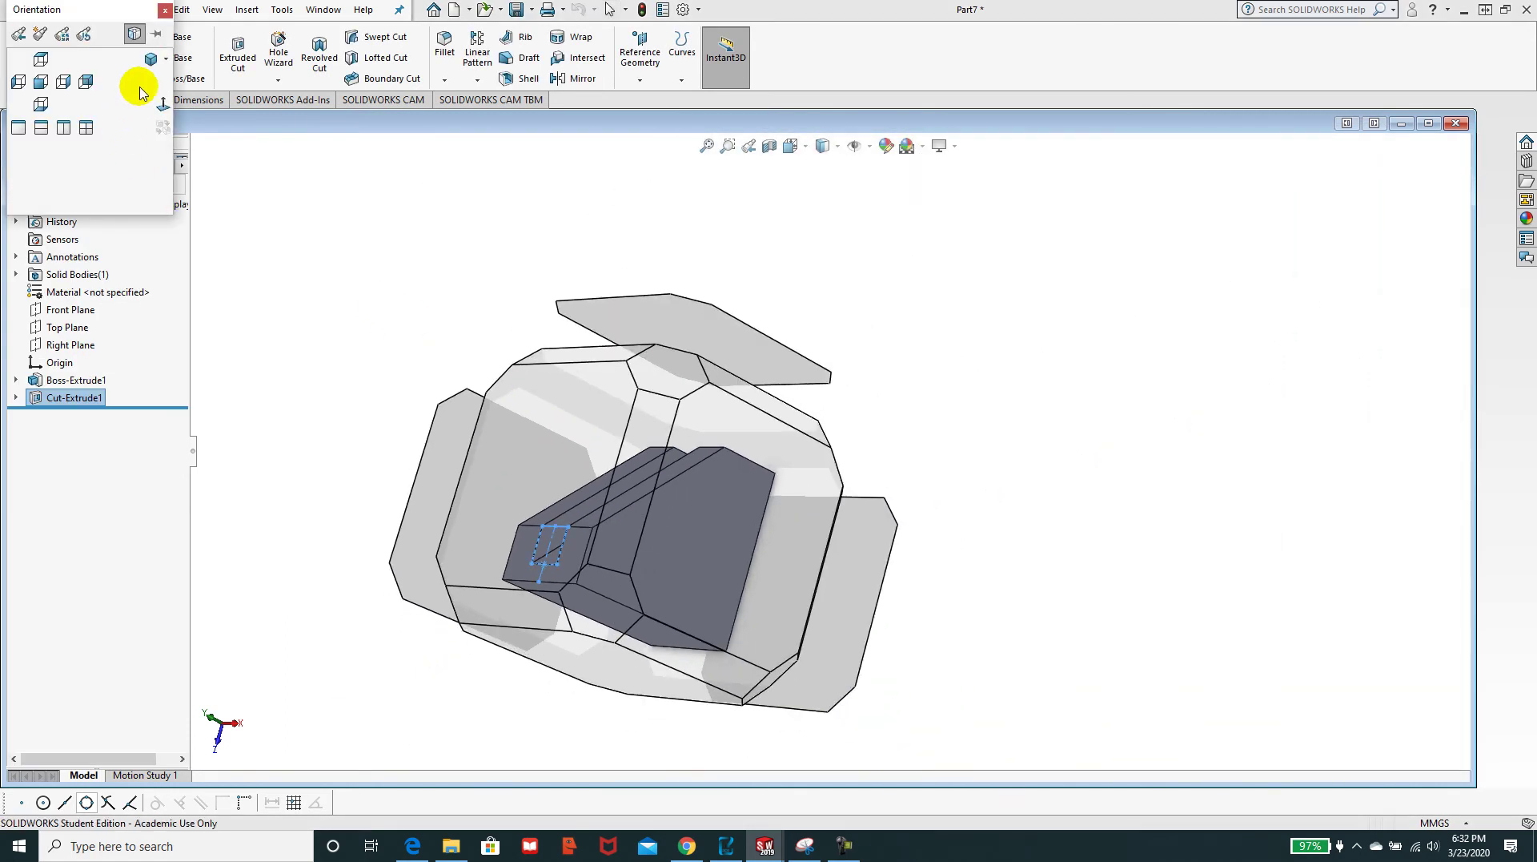
{"action": "left_click", "coordinate": [151, 60]}
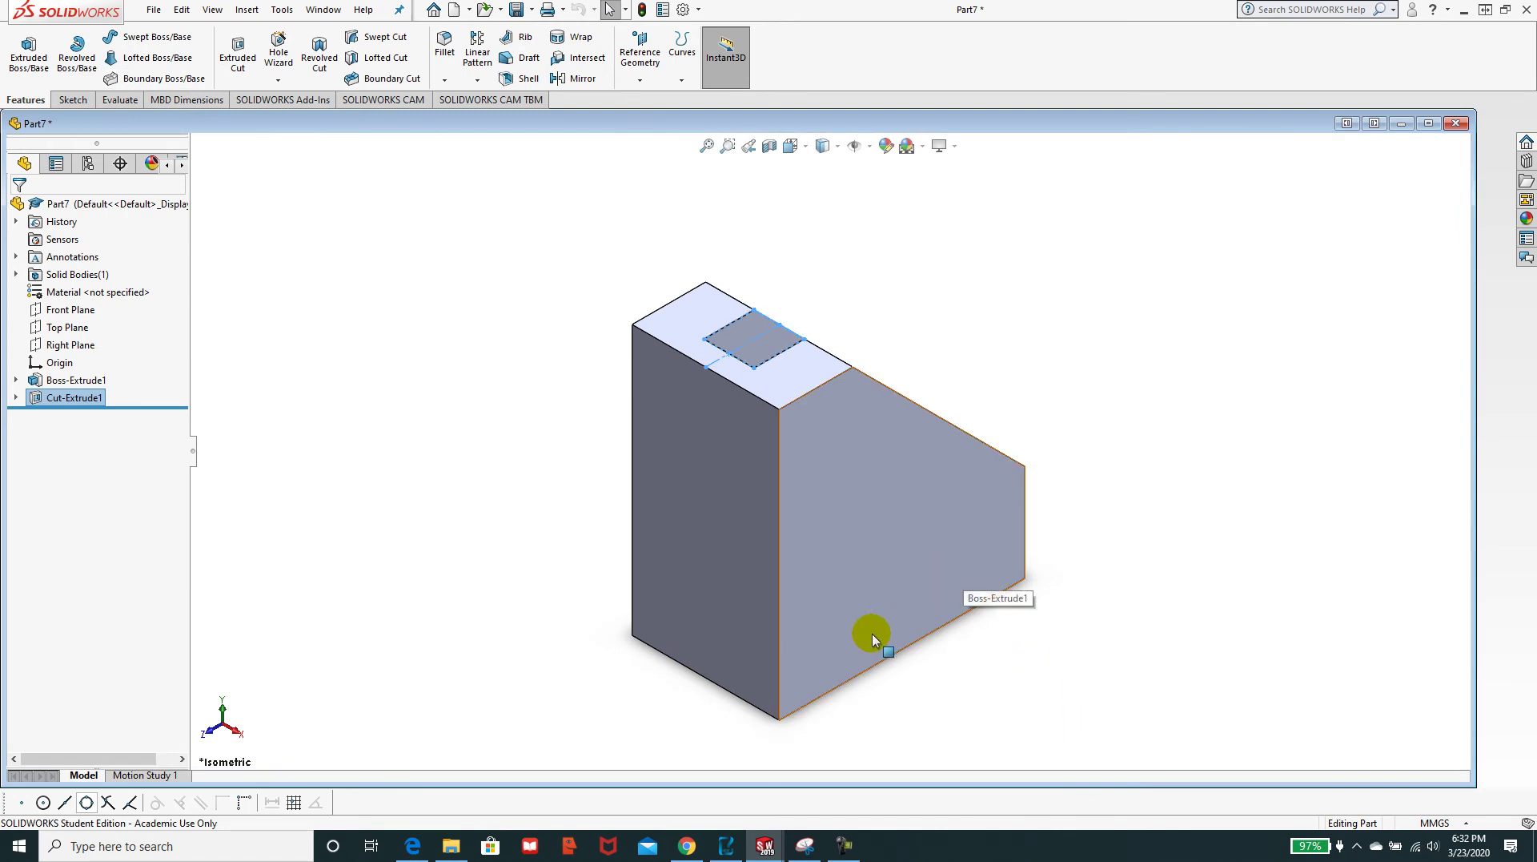
- Switch to the CSWA practice PDF and read the instructions for the first tab's sketch, boss and fillet
{"action": "left_click_drag", "start_coordinate": [1536, 132], "coordinate": [809, 48]}
{"action": "scroll", "coordinate": [903, 401], "scroll_direction": "down", "scroll_amount": 6}
{"action": "scroll", "coordinate": [903, 400], "scroll_direction": "down", "scroll_amount": 3}
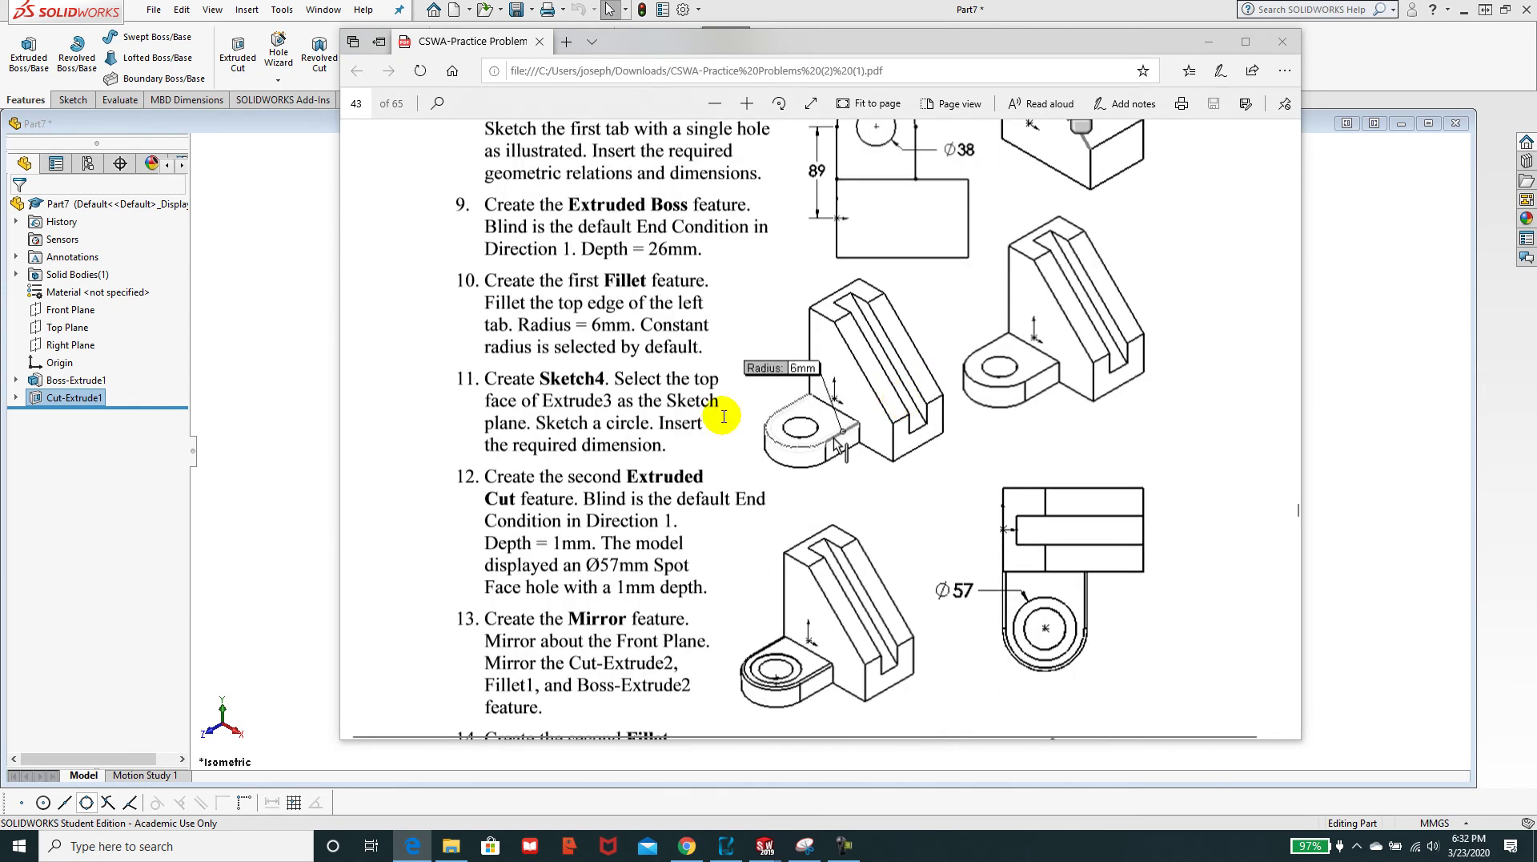
{"action": "scroll", "coordinate": [990, 371], "scroll_direction": "up", "scroll_amount": 3}
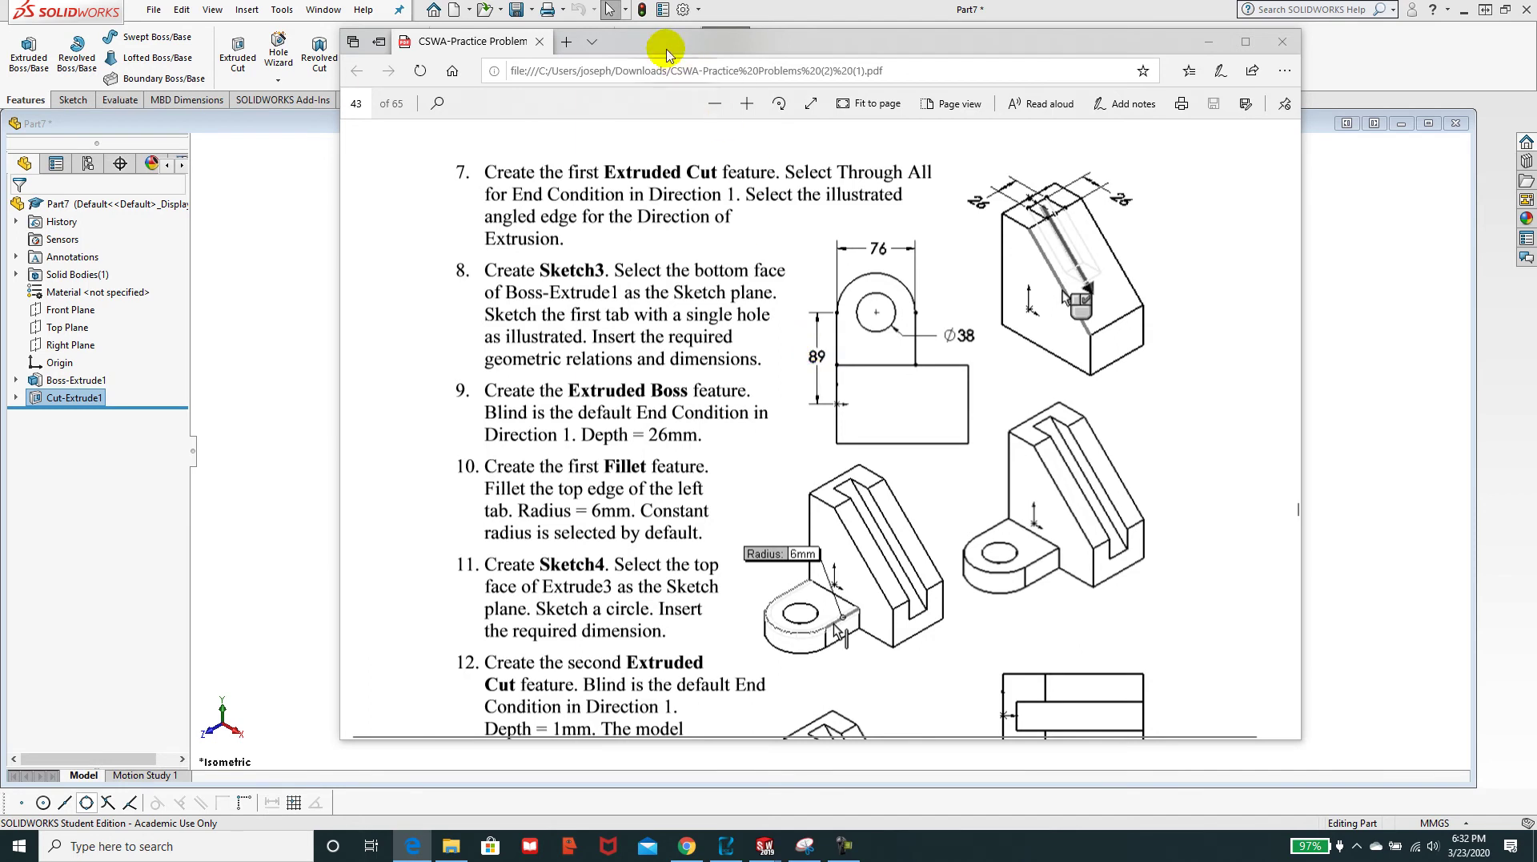
{"action": "left_click_drag", "start_coordinate": [705, 42], "coordinate": [1536, 44]}
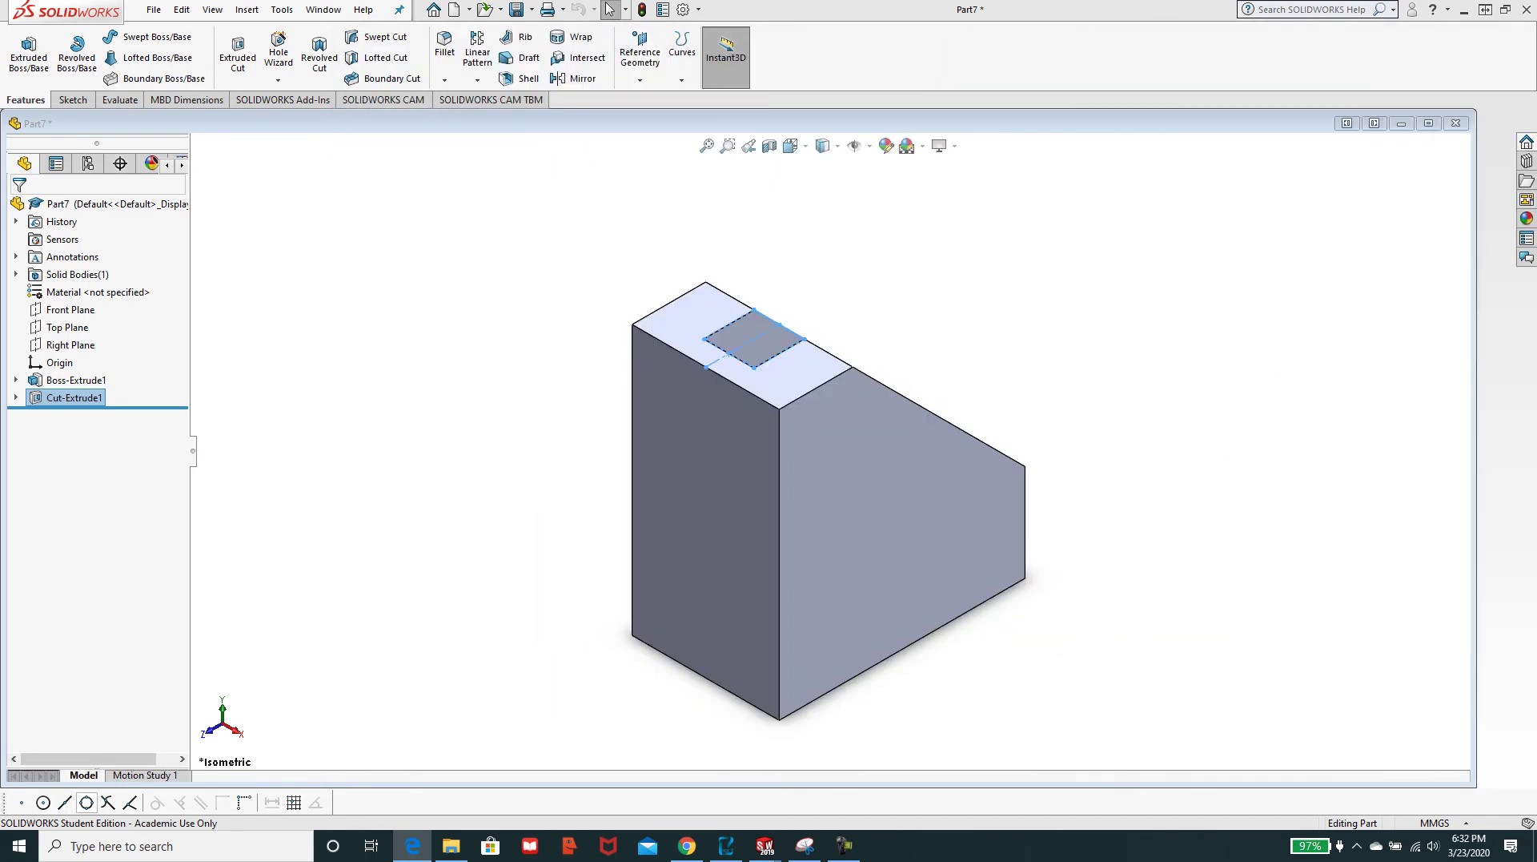
- Start a new sketch on the bottom face of the extruded base, viewed normal to that face
{"action": "middle_click_drag", "start_coordinate": [992, 663], "coordinate": [769, 593]}
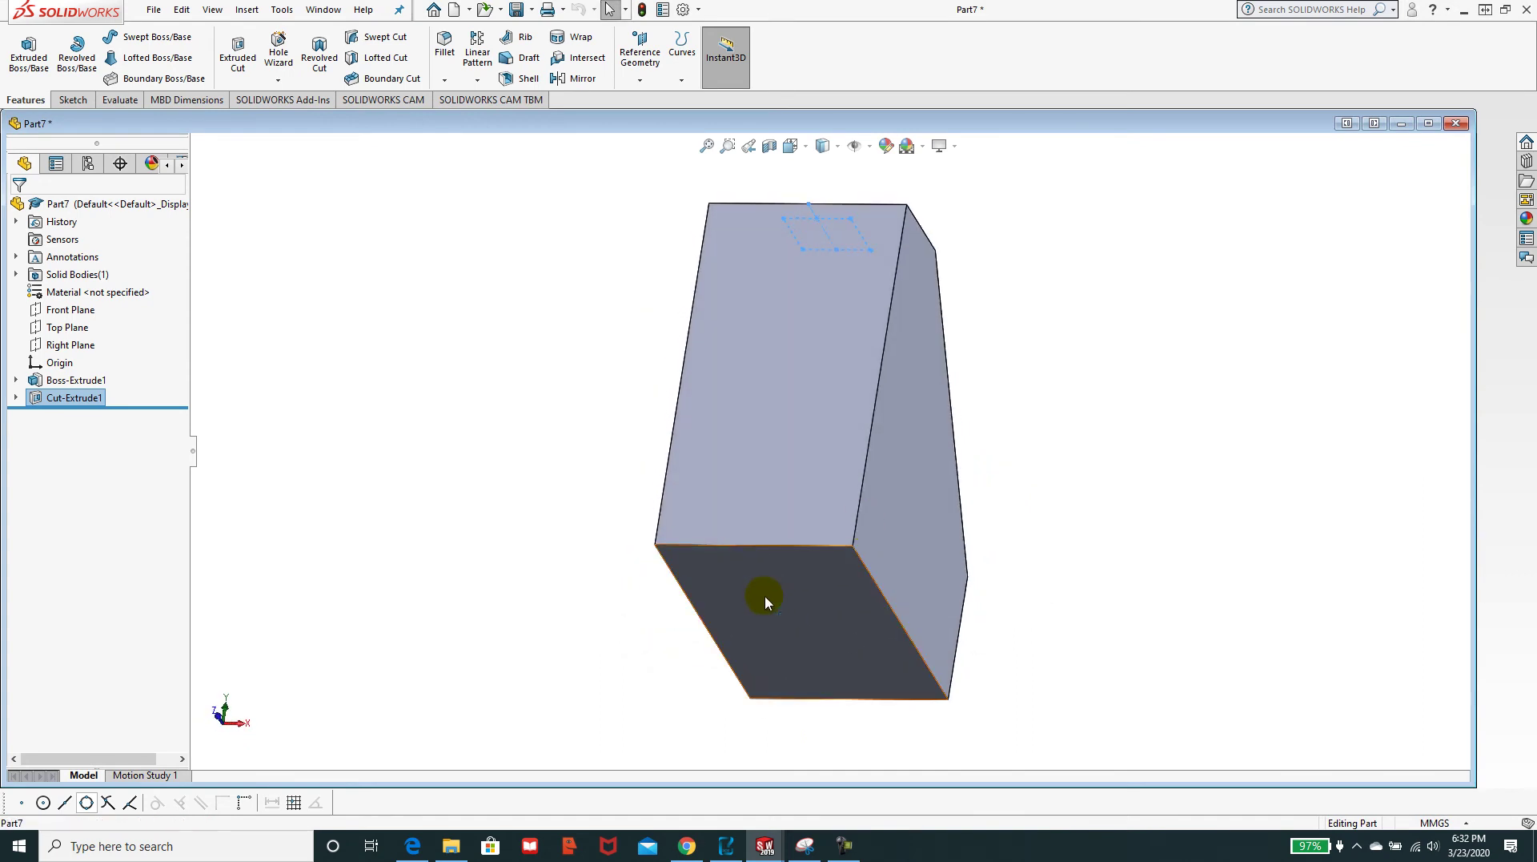
{"action": "left_click", "coordinate": [769, 593]}
{"action": "left_click", "coordinate": [812, 549]}
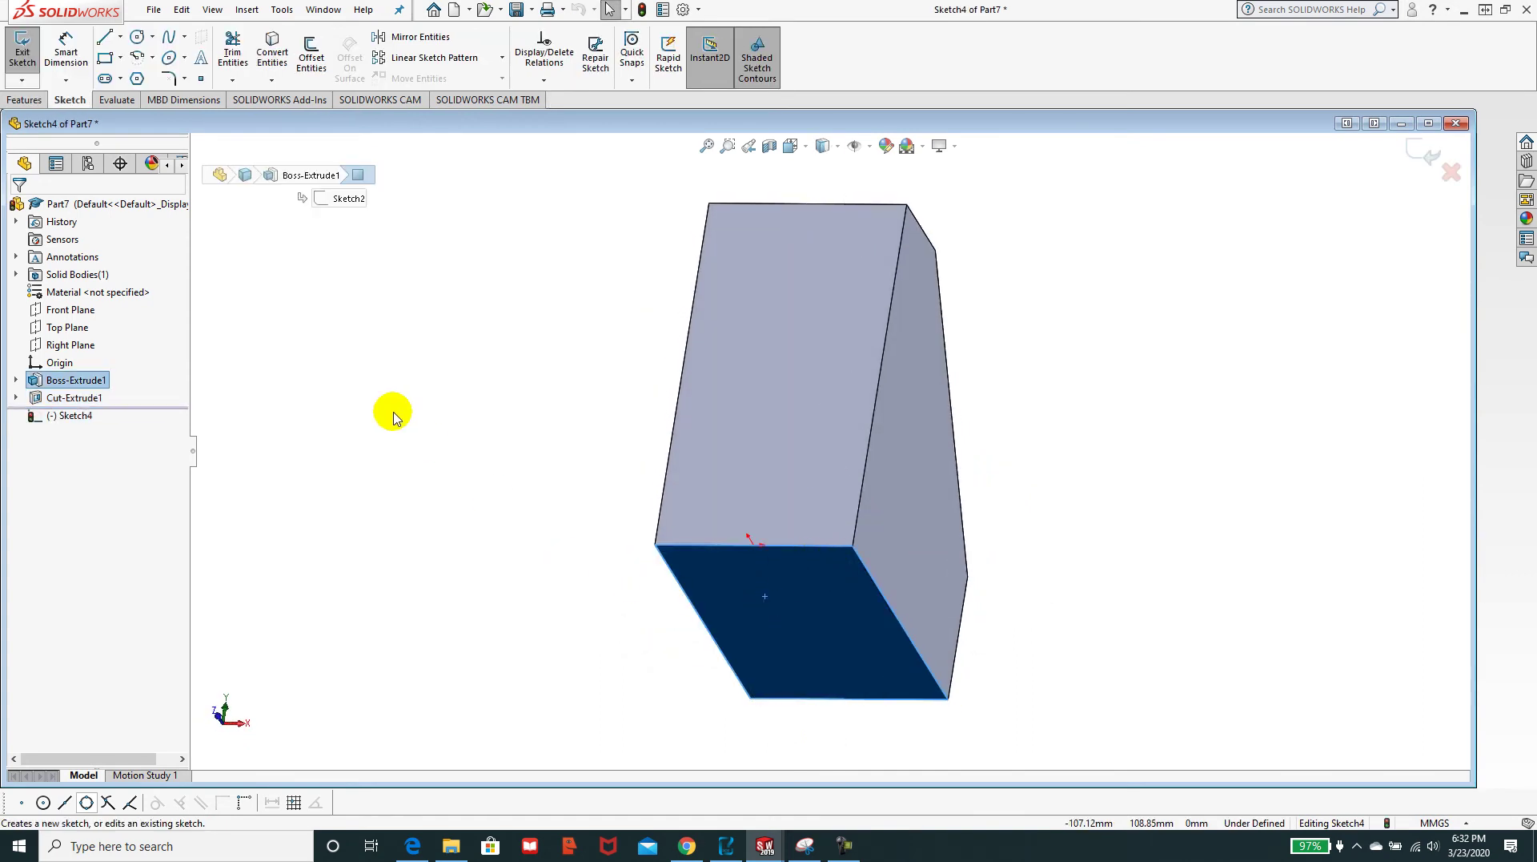
{"action": "key", "text": "space"}
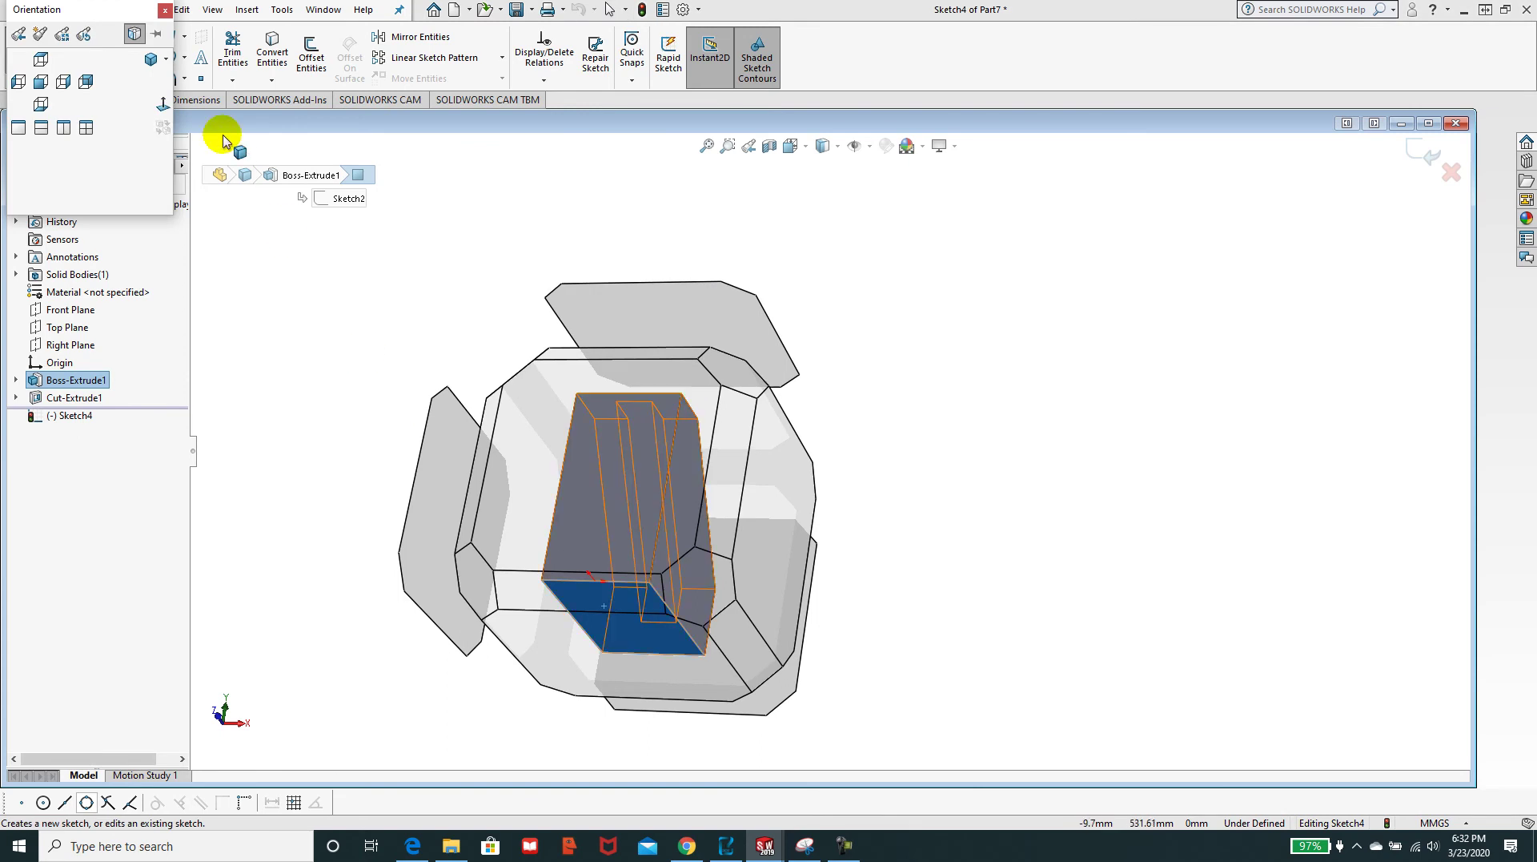
{"action": "left_click", "coordinate": [161, 107]}
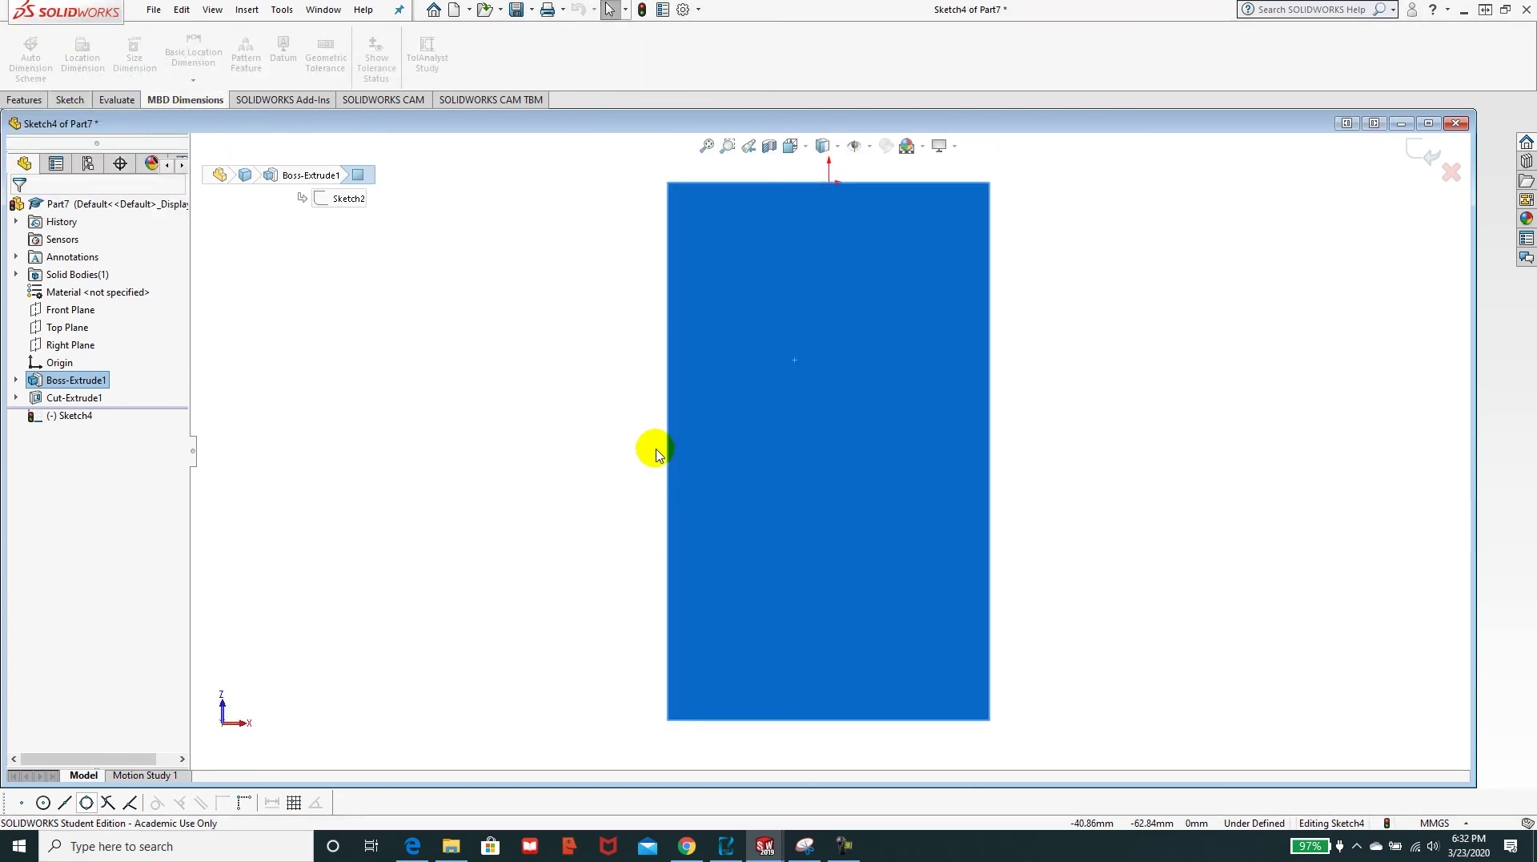
- Sketch a horizontal centerline about 98 mm long, running outward from the bottom face's right edge
{"action": "left_click", "coordinate": [70, 101]}
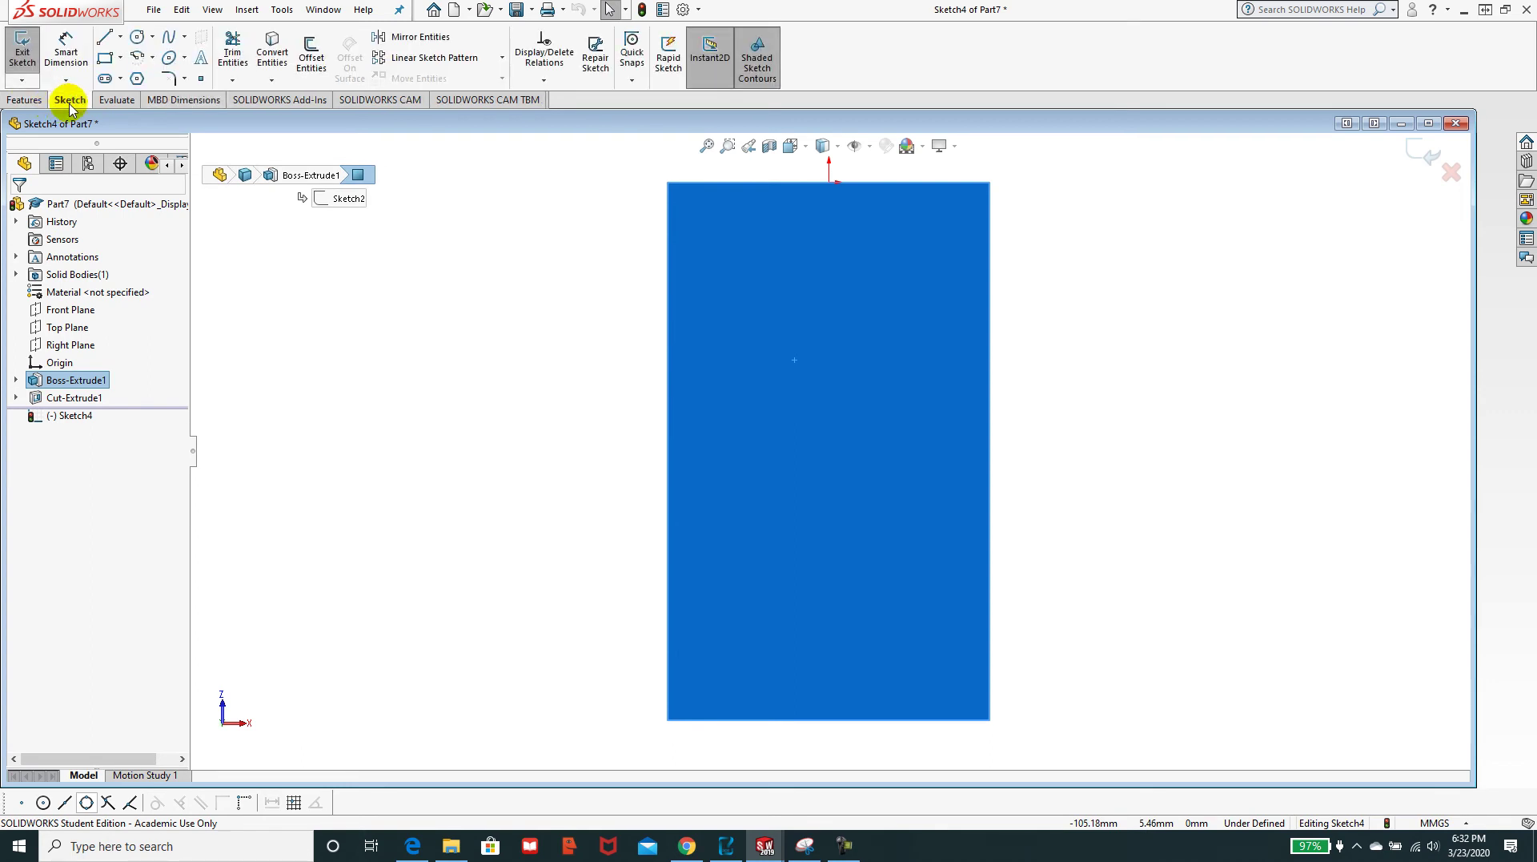
{"action": "left_click", "coordinate": [121, 38]}
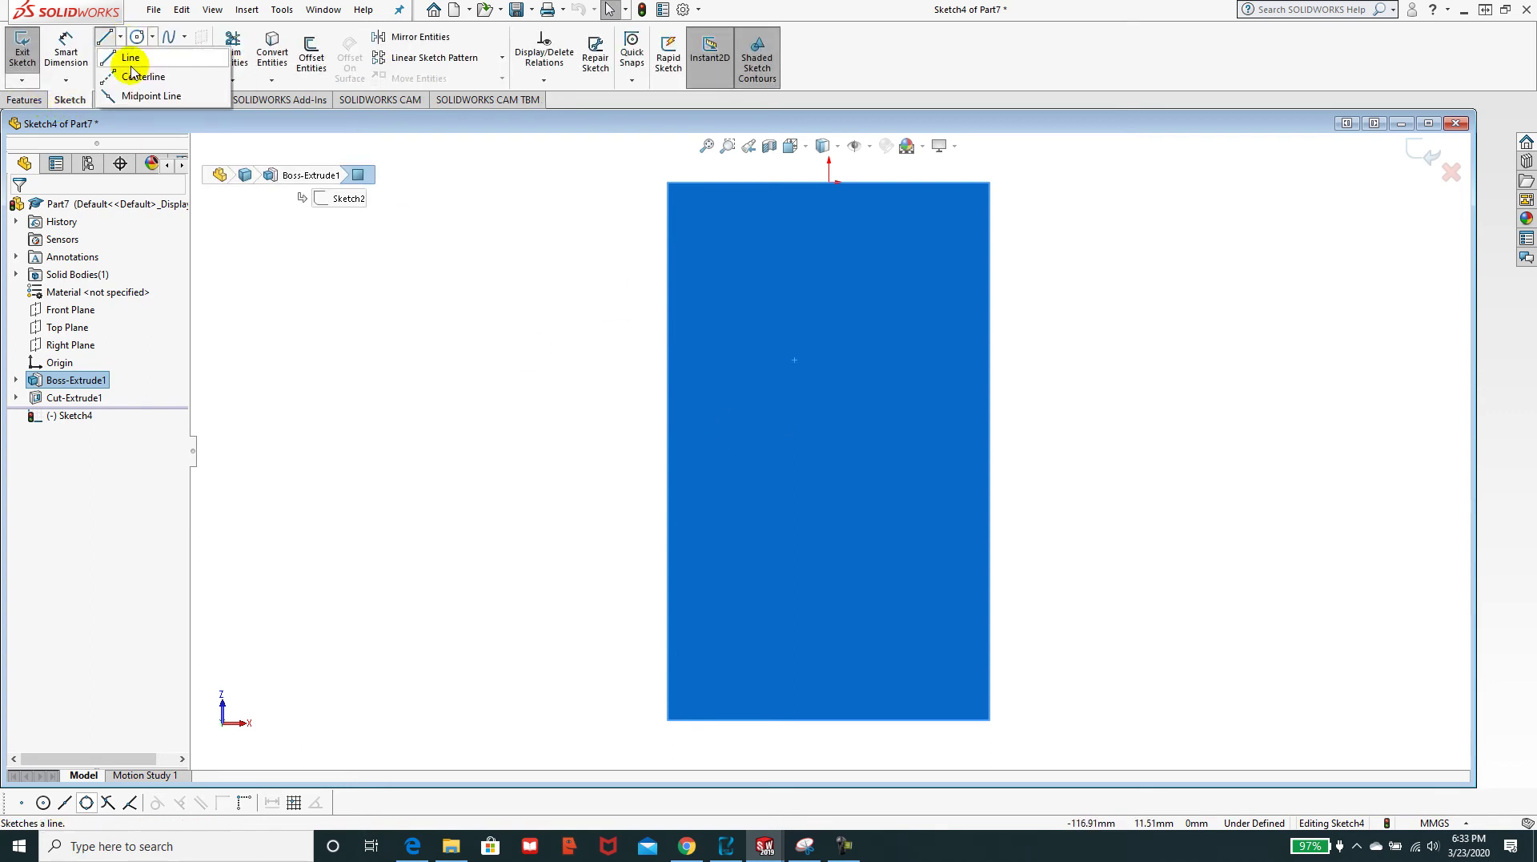
{"action": "left_click", "coordinate": [140, 76]}
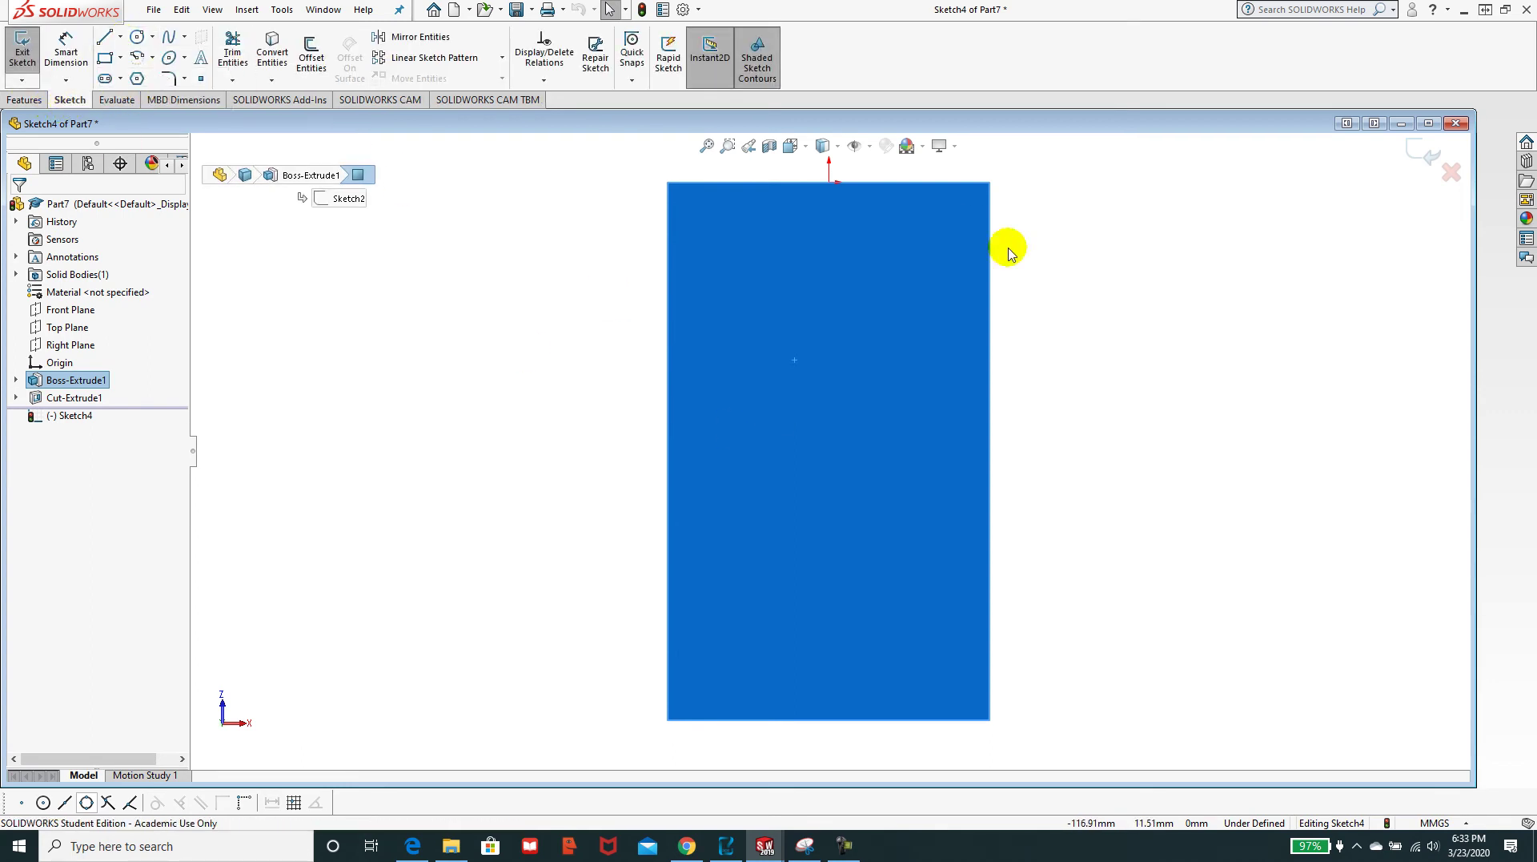
{"action": "left_click", "coordinate": [992, 352]}
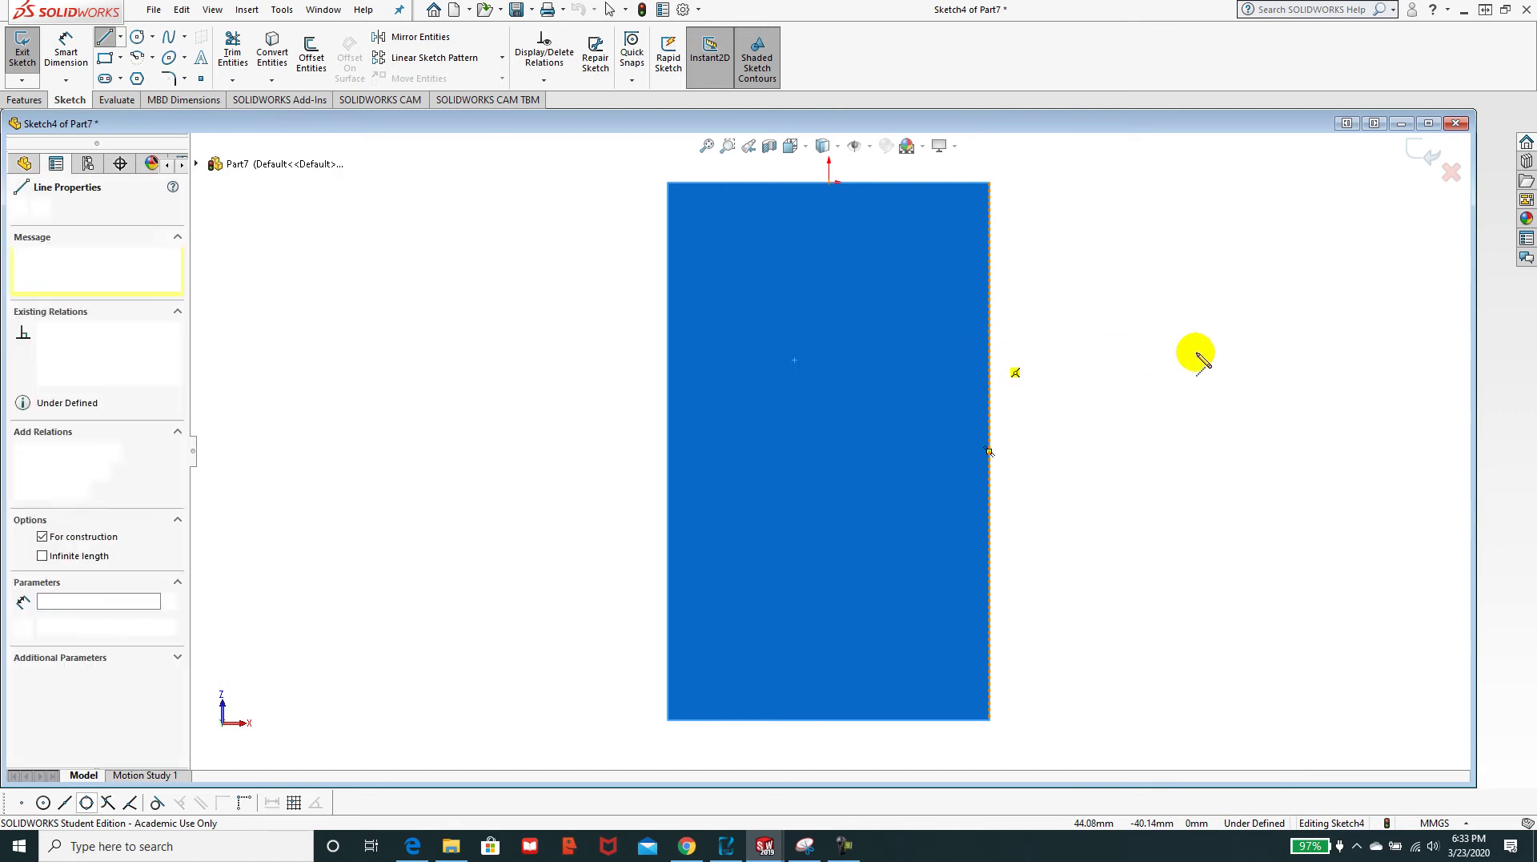
{"action": "left_click", "coordinate": [1403, 352]}
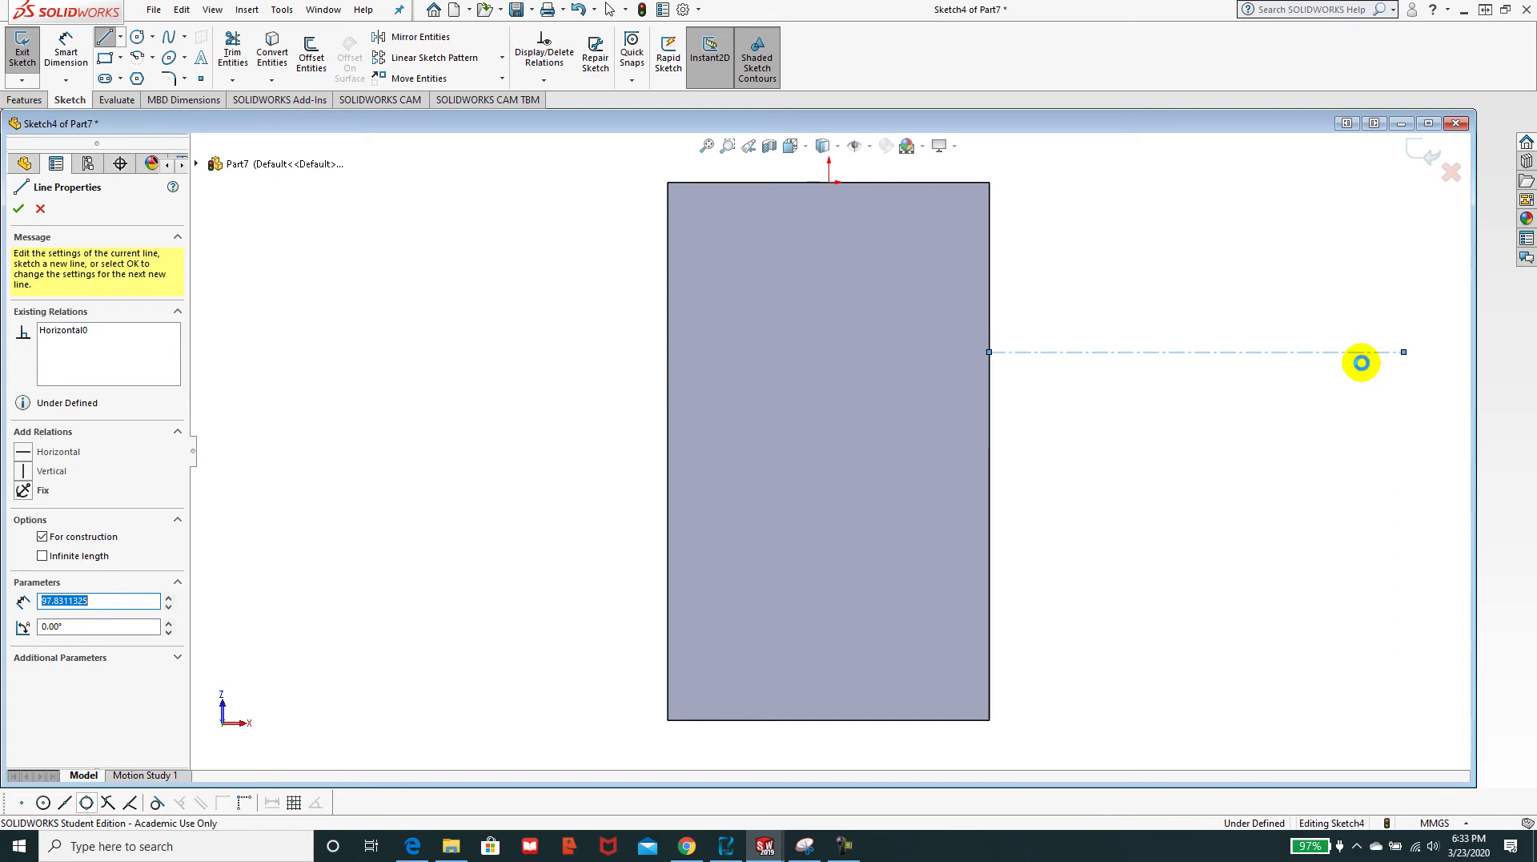
{"action": "key", "text": "Escape"}
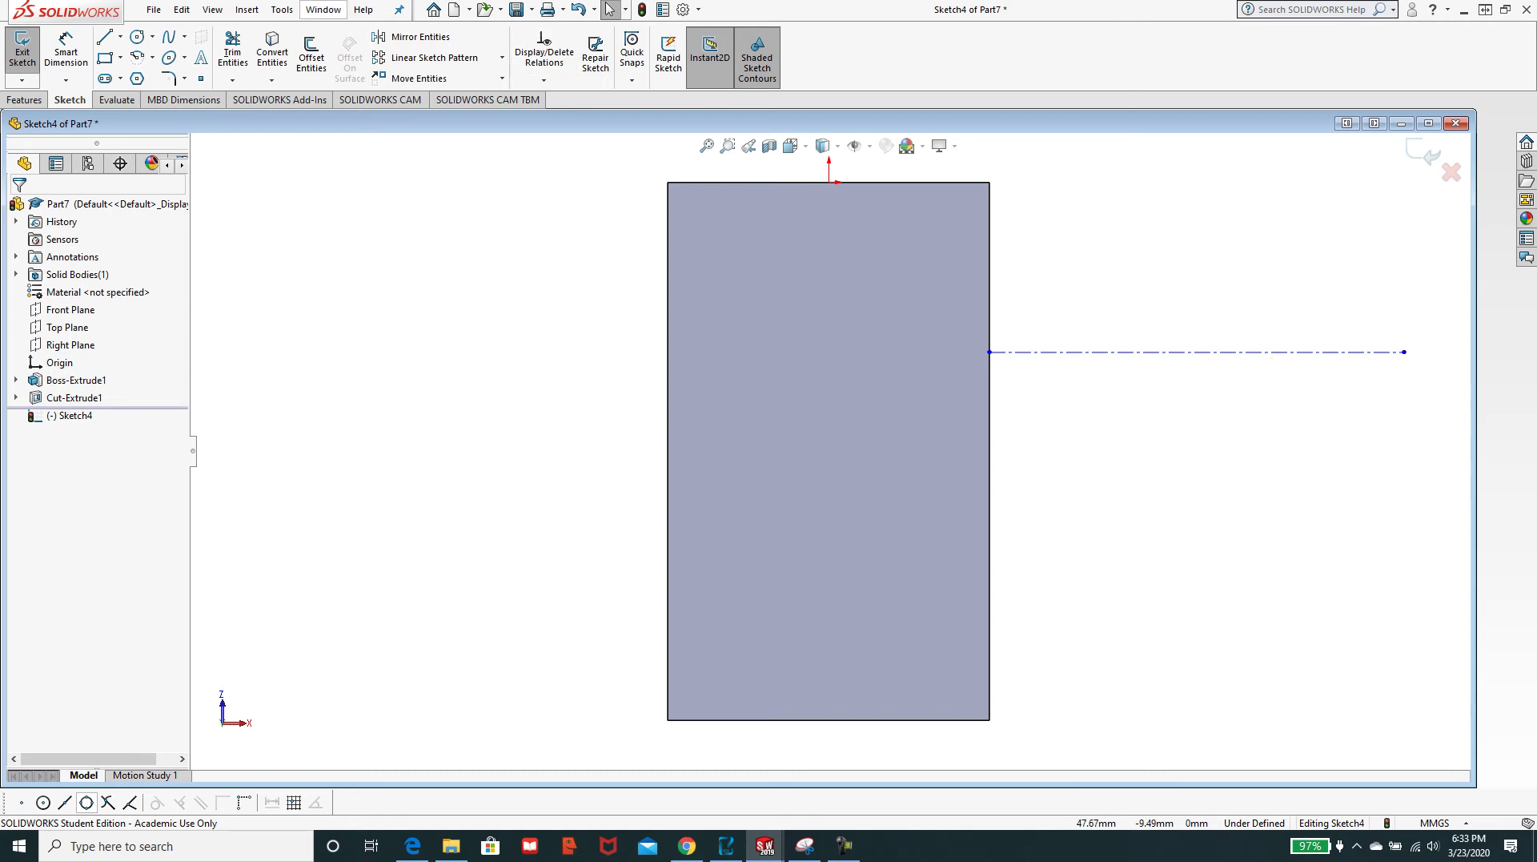
- Dimension the horizontal centerline 38 mm from the bottom face's upper edge
{"action": "left_click", "coordinate": [66, 50]}
{"action": "left_click", "coordinate": [940, 184]}
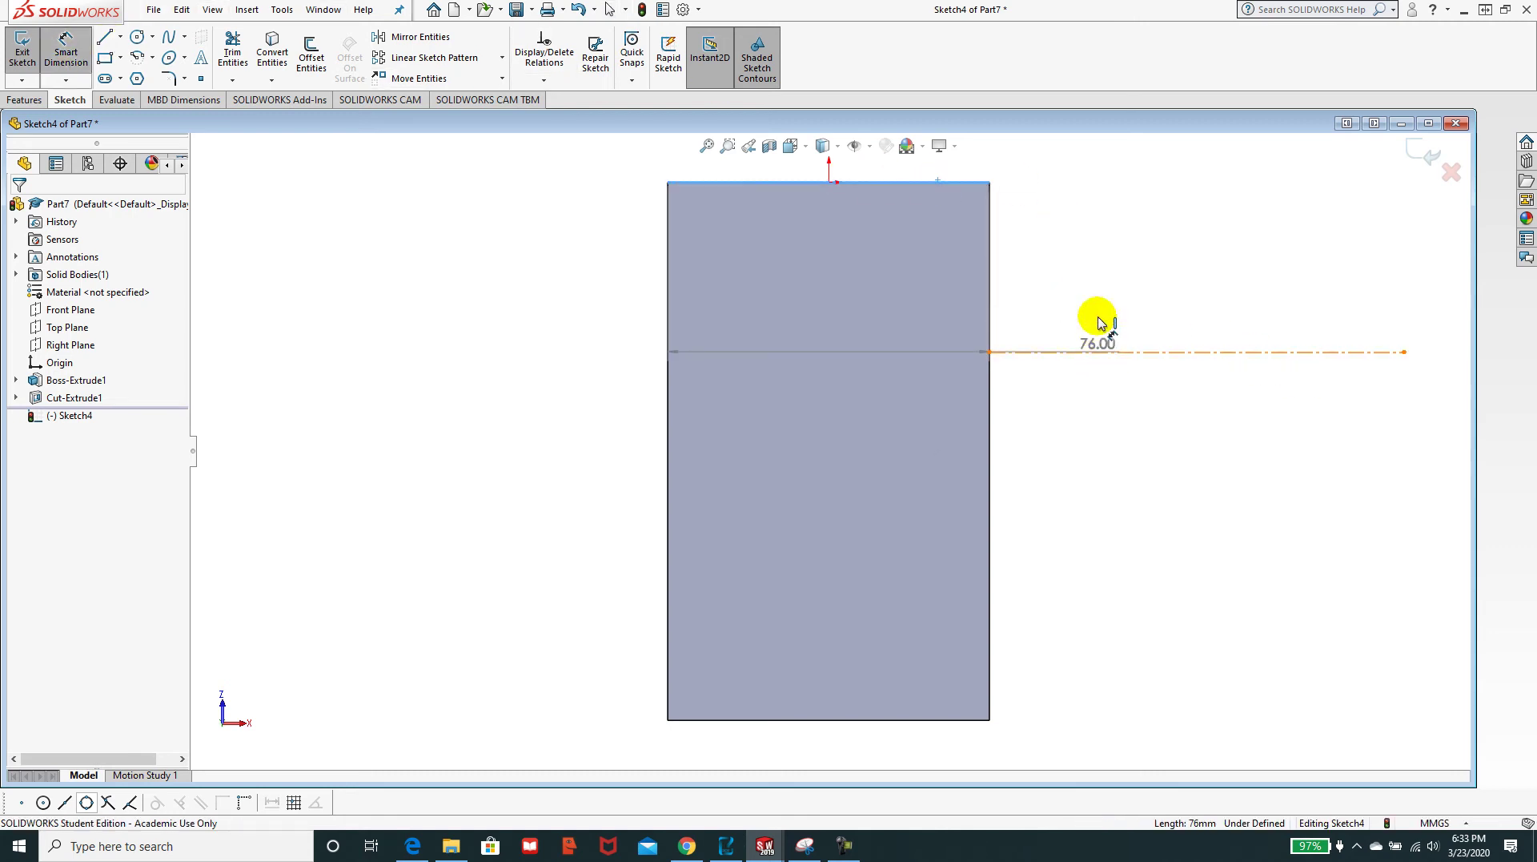
{"action": "left_click", "coordinate": [1100, 349]}
{"action": "left_click", "coordinate": [1082, 290]}
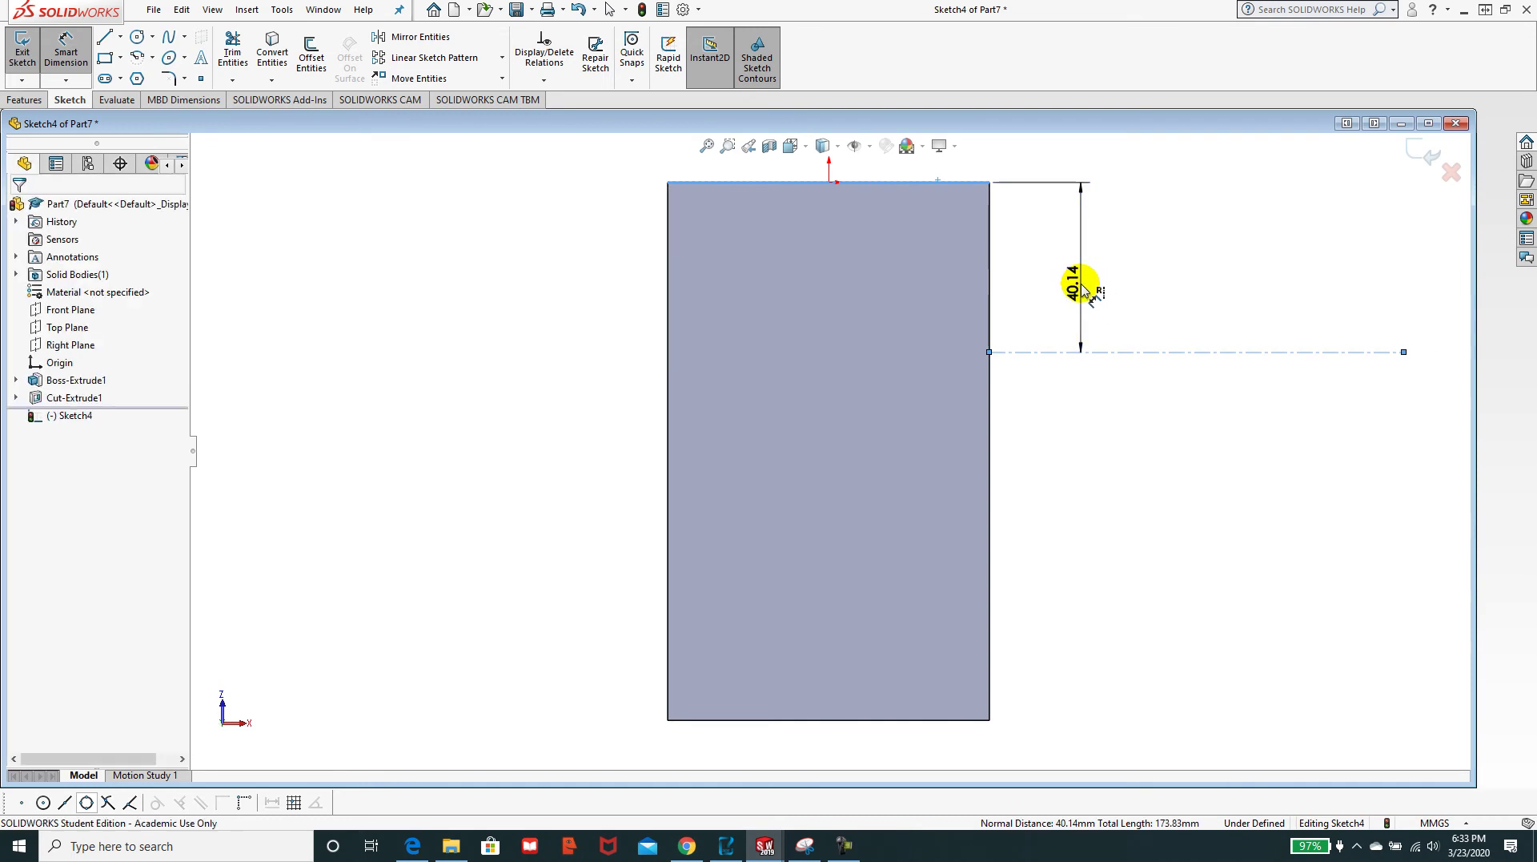
{"action": "type", "text": "38"}
{"action": "key", "text": "Return"}
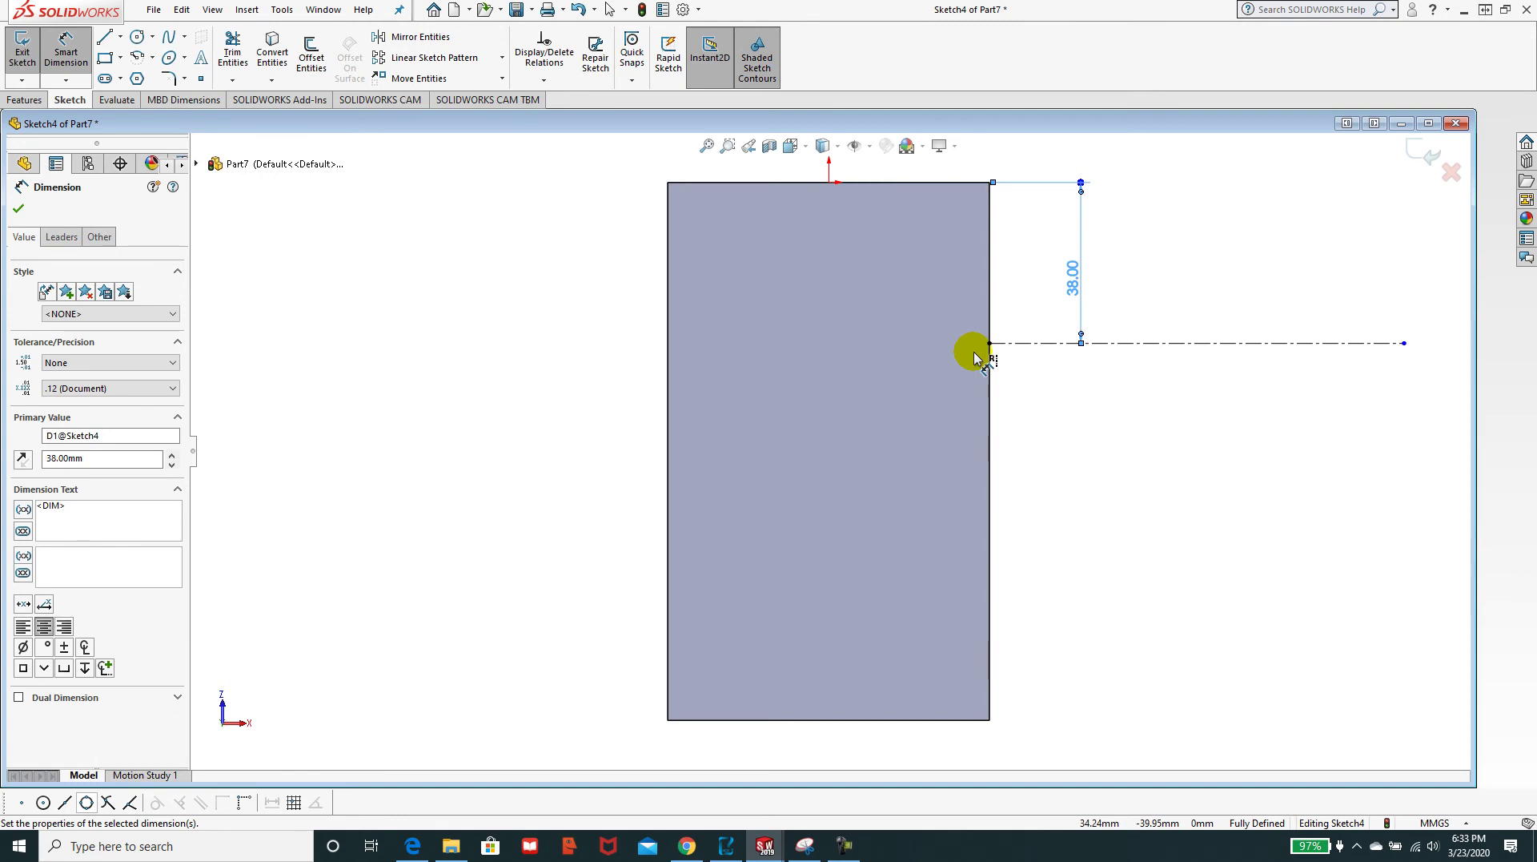
- Sketch a vertical centerline about 69 mm long crossing the horizontal centerline outside the face
{"action": "left_click", "coordinate": [120, 37]}
{"action": "left_click", "coordinate": [140, 76]}
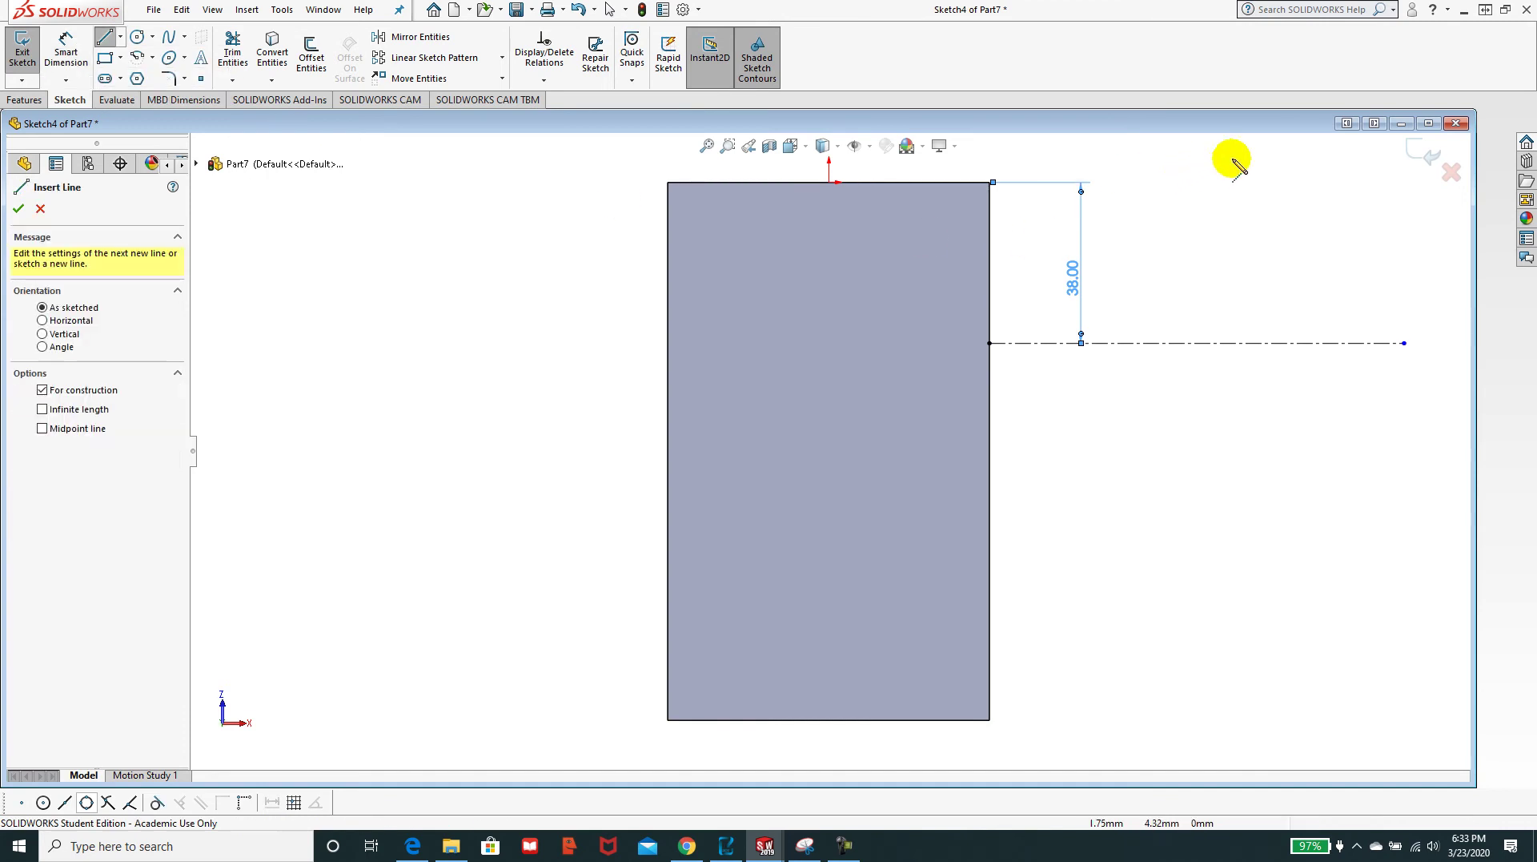
{"action": "left_click", "coordinate": [1262, 159]}
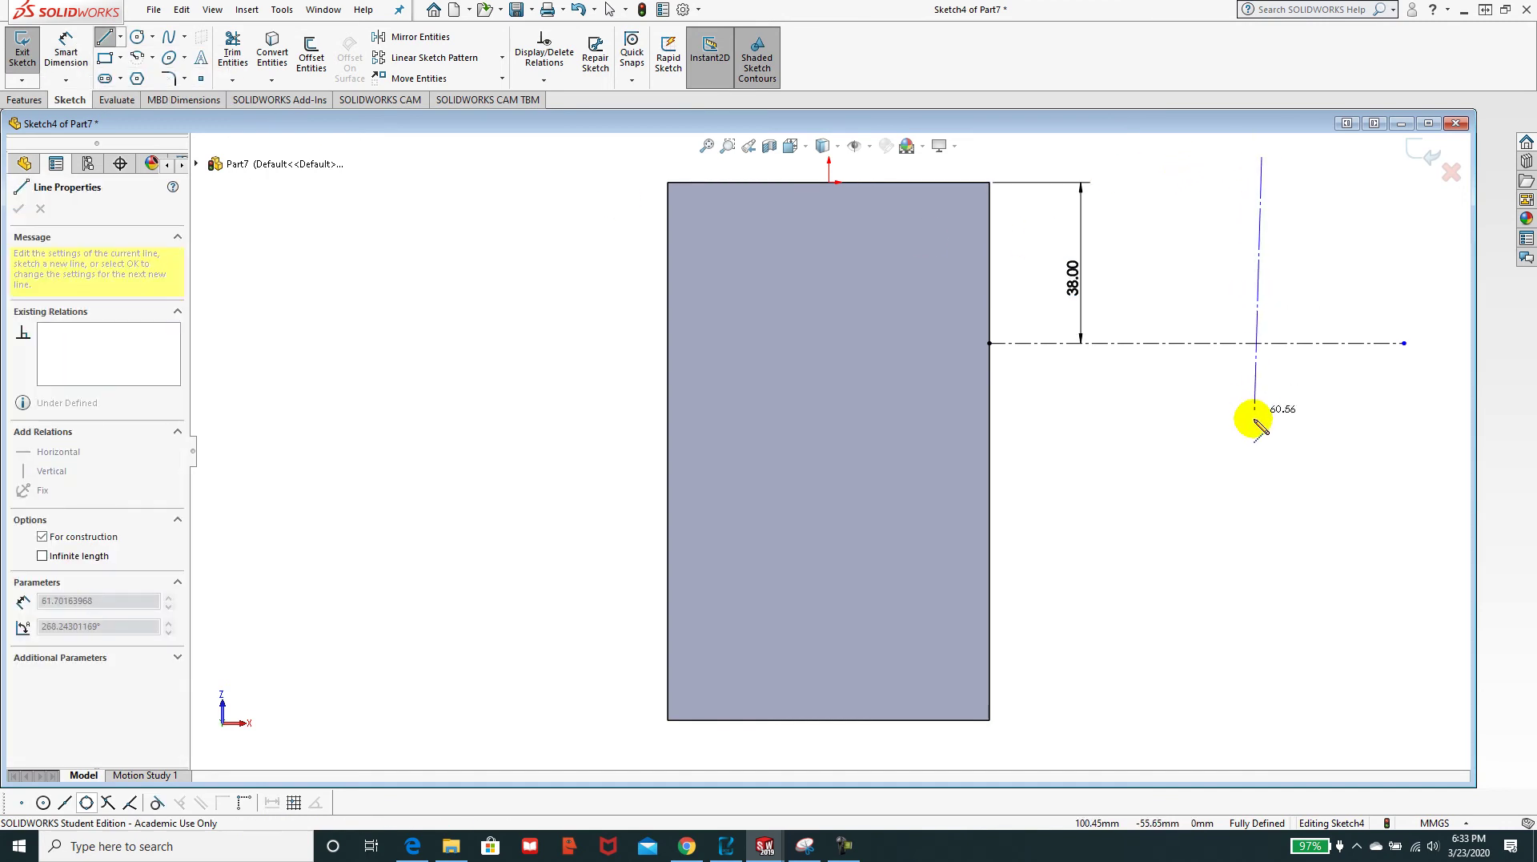
{"action": "left_click", "coordinate": [1262, 448]}
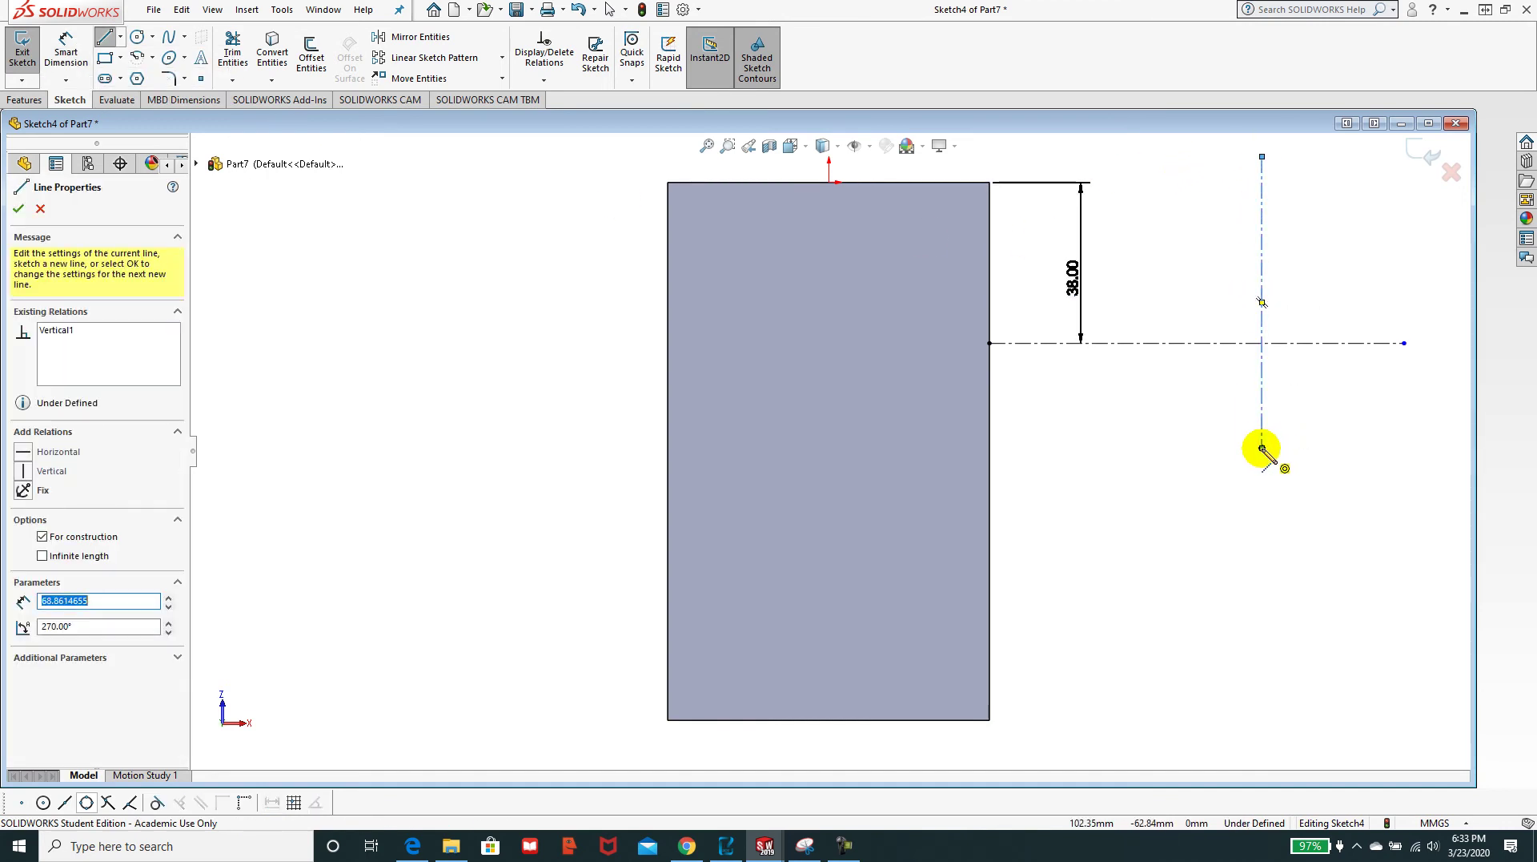
{"action": "key", "text": "Escape"}
- Dimension the vertical centerline 89 mm from the origin
{"action": "left_click", "coordinate": [64, 48]}
{"action": "left_click", "coordinate": [829, 183]}
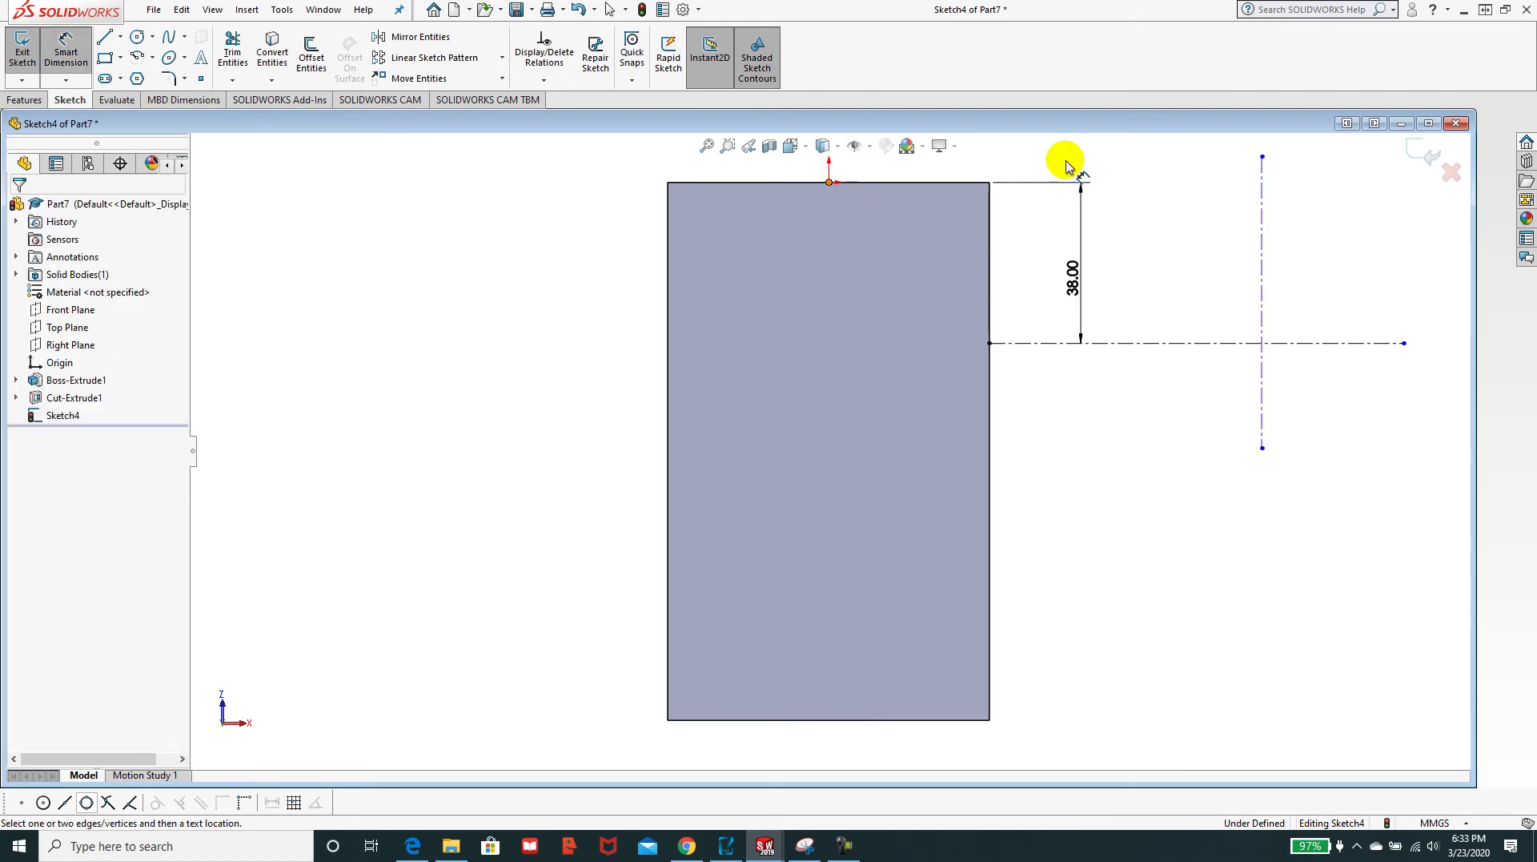
{"action": "left_click", "coordinate": [1262, 188]}
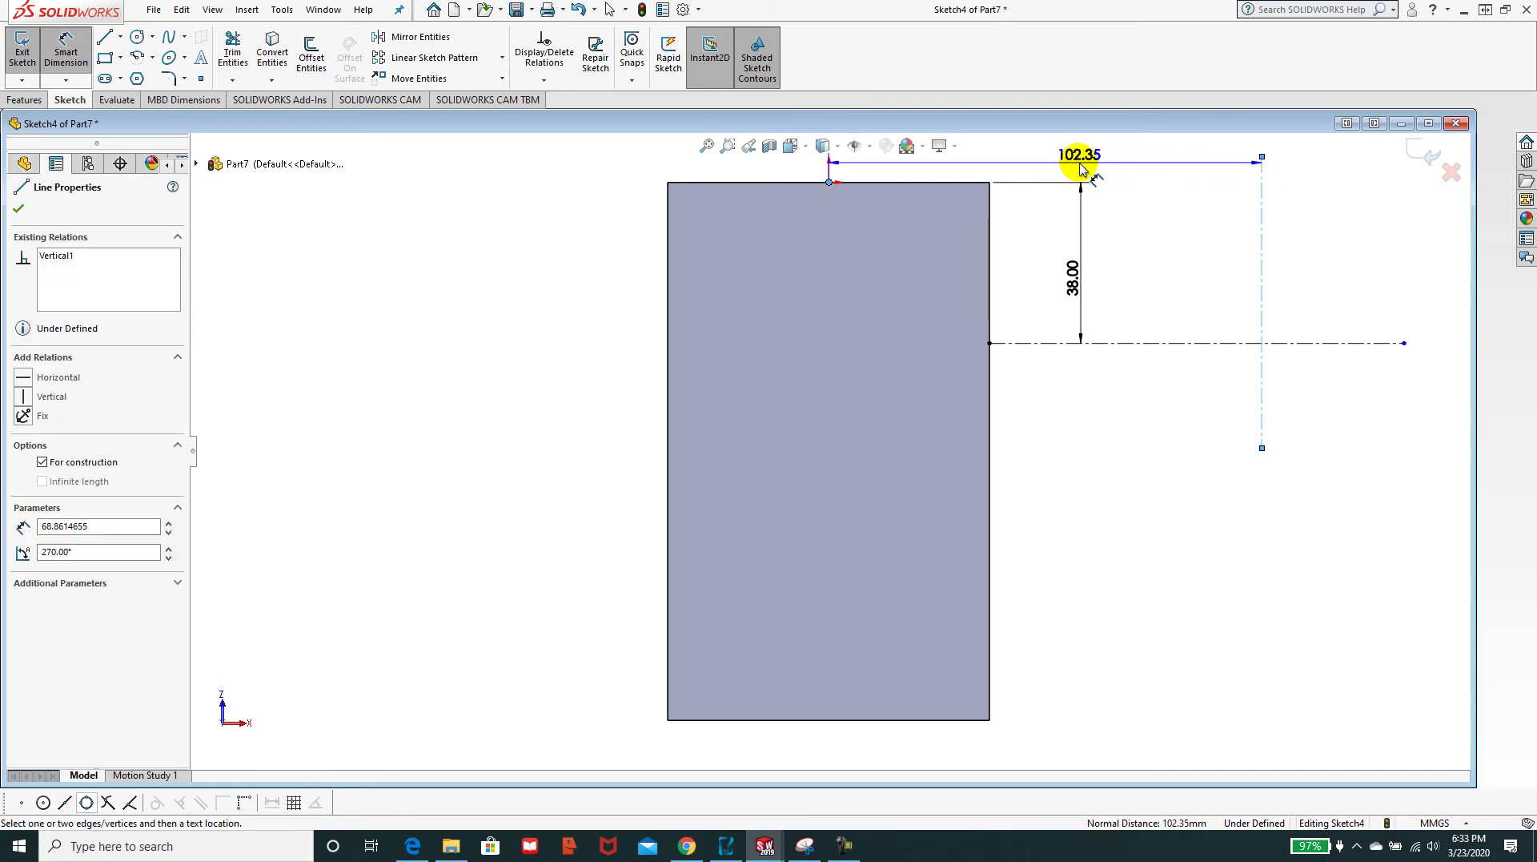
{"action": "left_click", "coordinate": [1080, 168]}
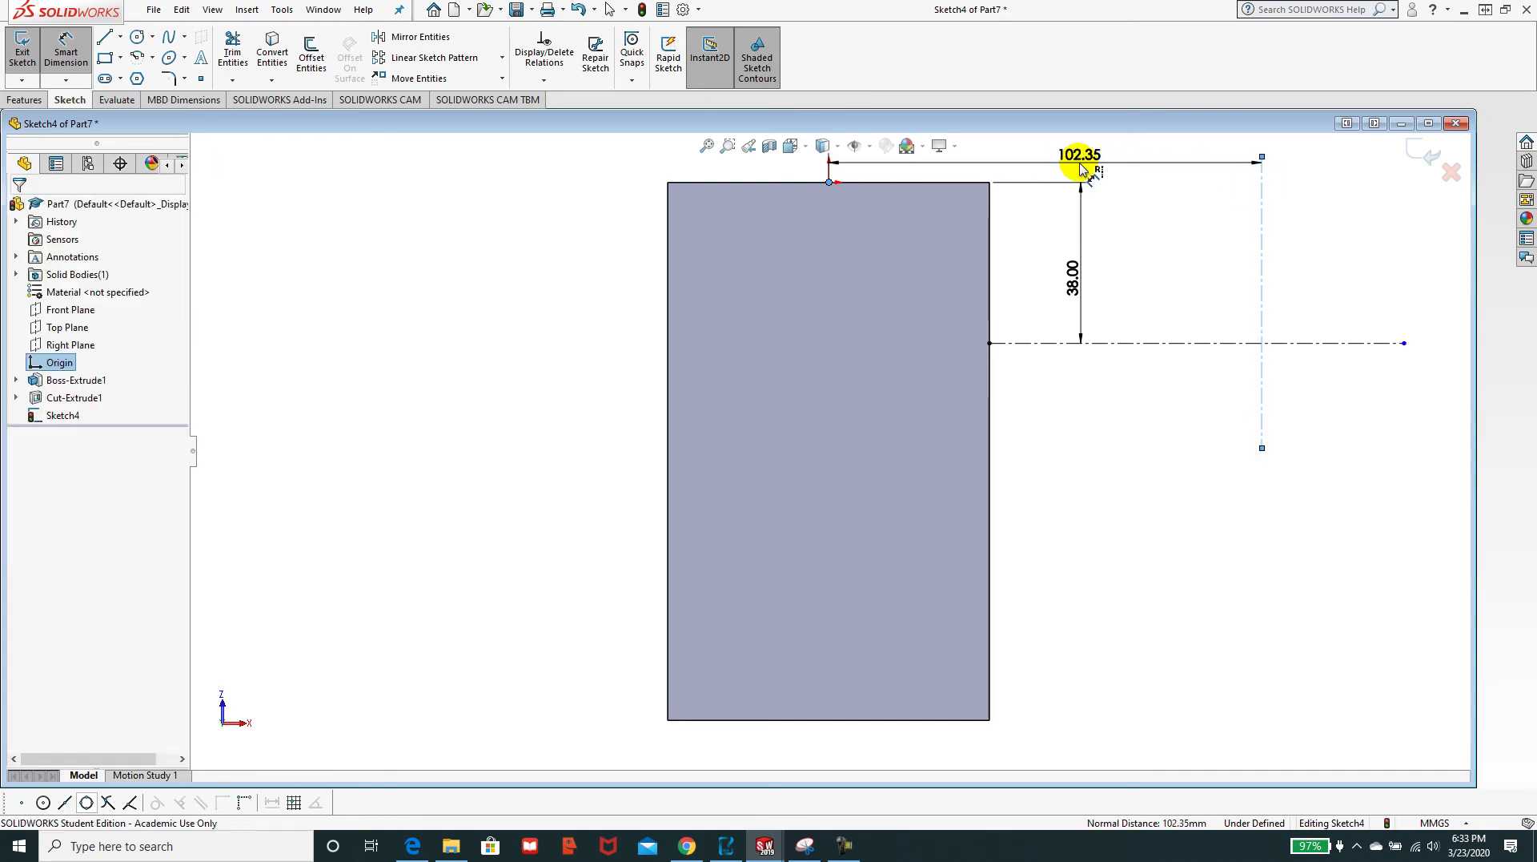
{"action": "type", "text": "89"}
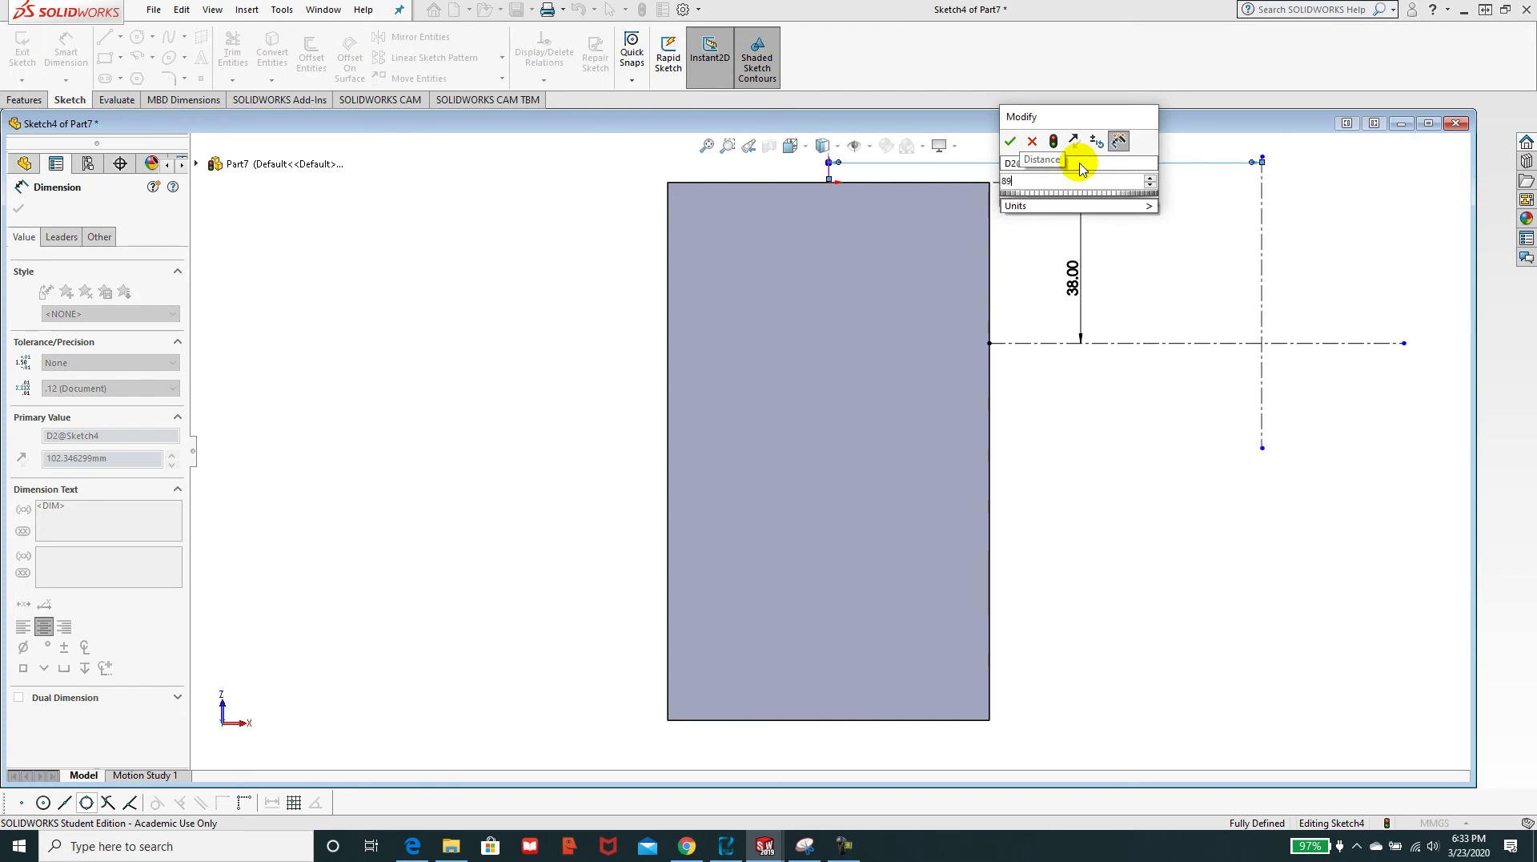
{"action": "key", "text": "Return"}
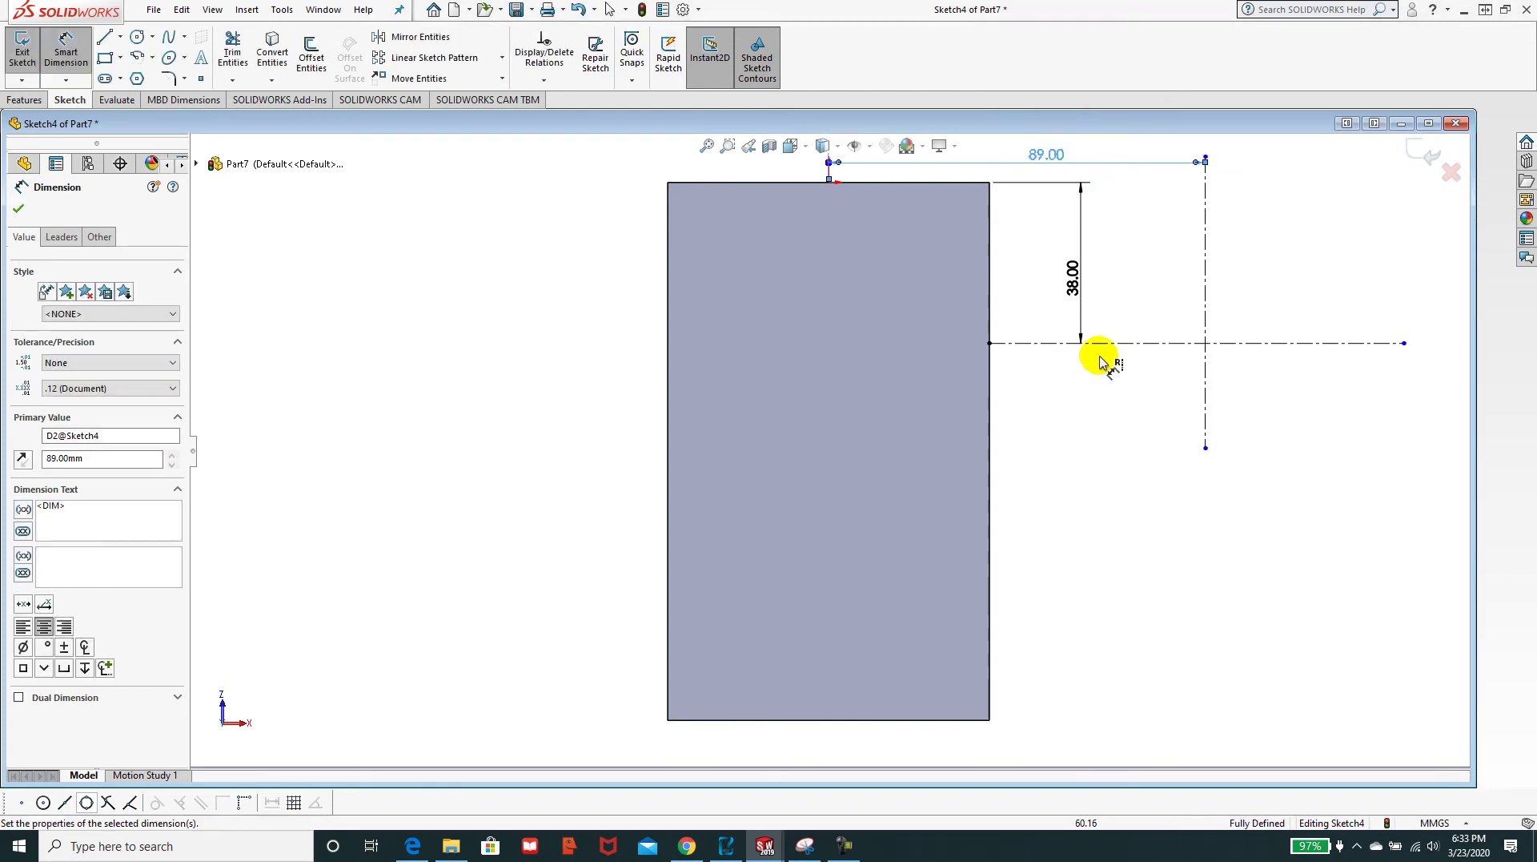
- Sketch a circle of 38 mm radius centred on the intersection of the two centerlines
{"action": "left_click", "coordinate": [138, 39]}
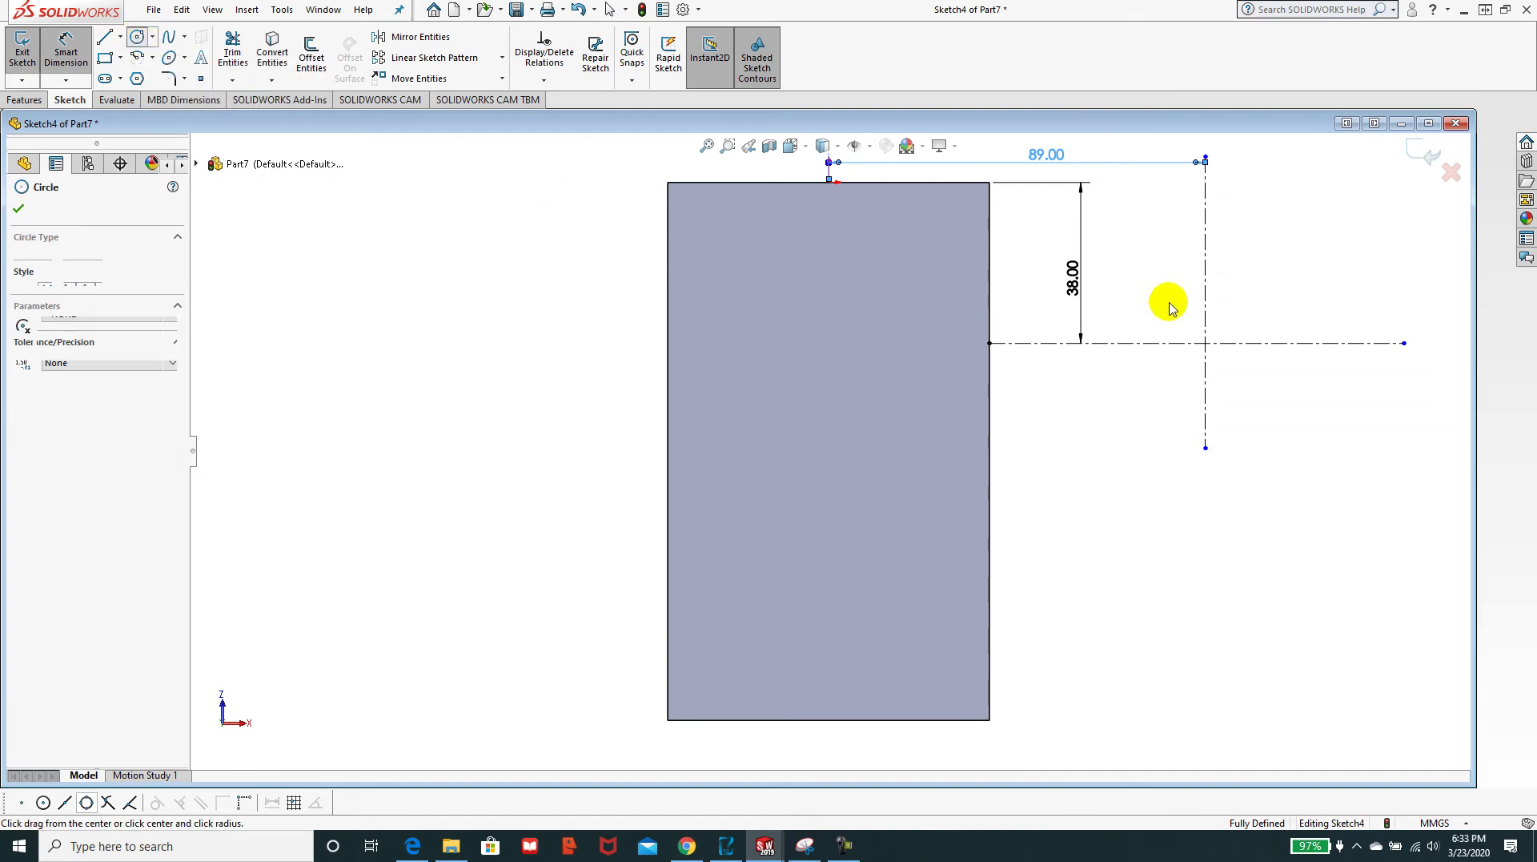
{"action": "left_click", "coordinate": [1205, 343]}
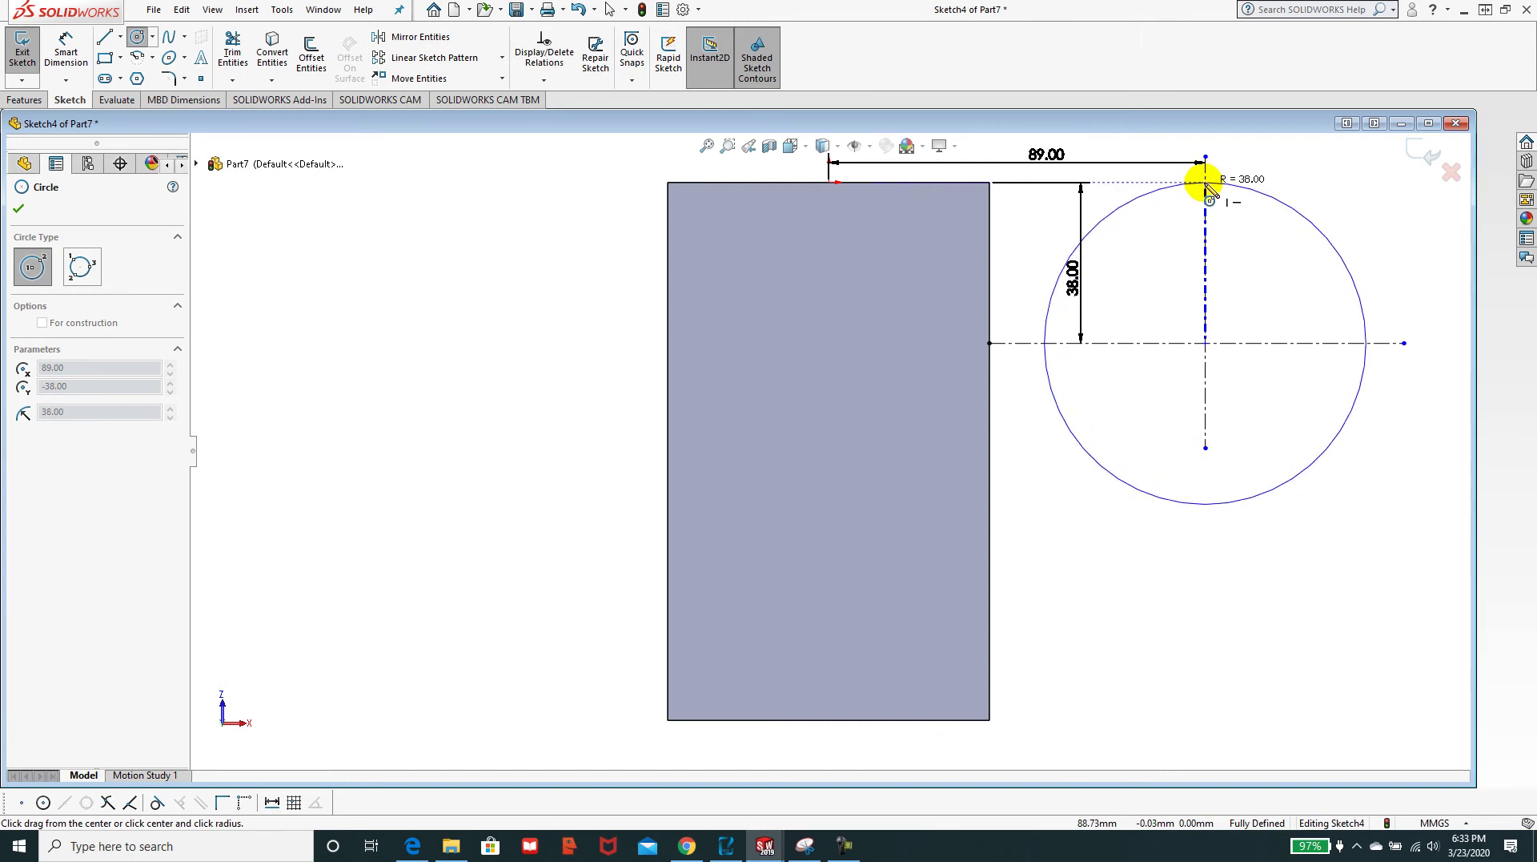
{"action": "left_click", "coordinate": [1207, 184]}
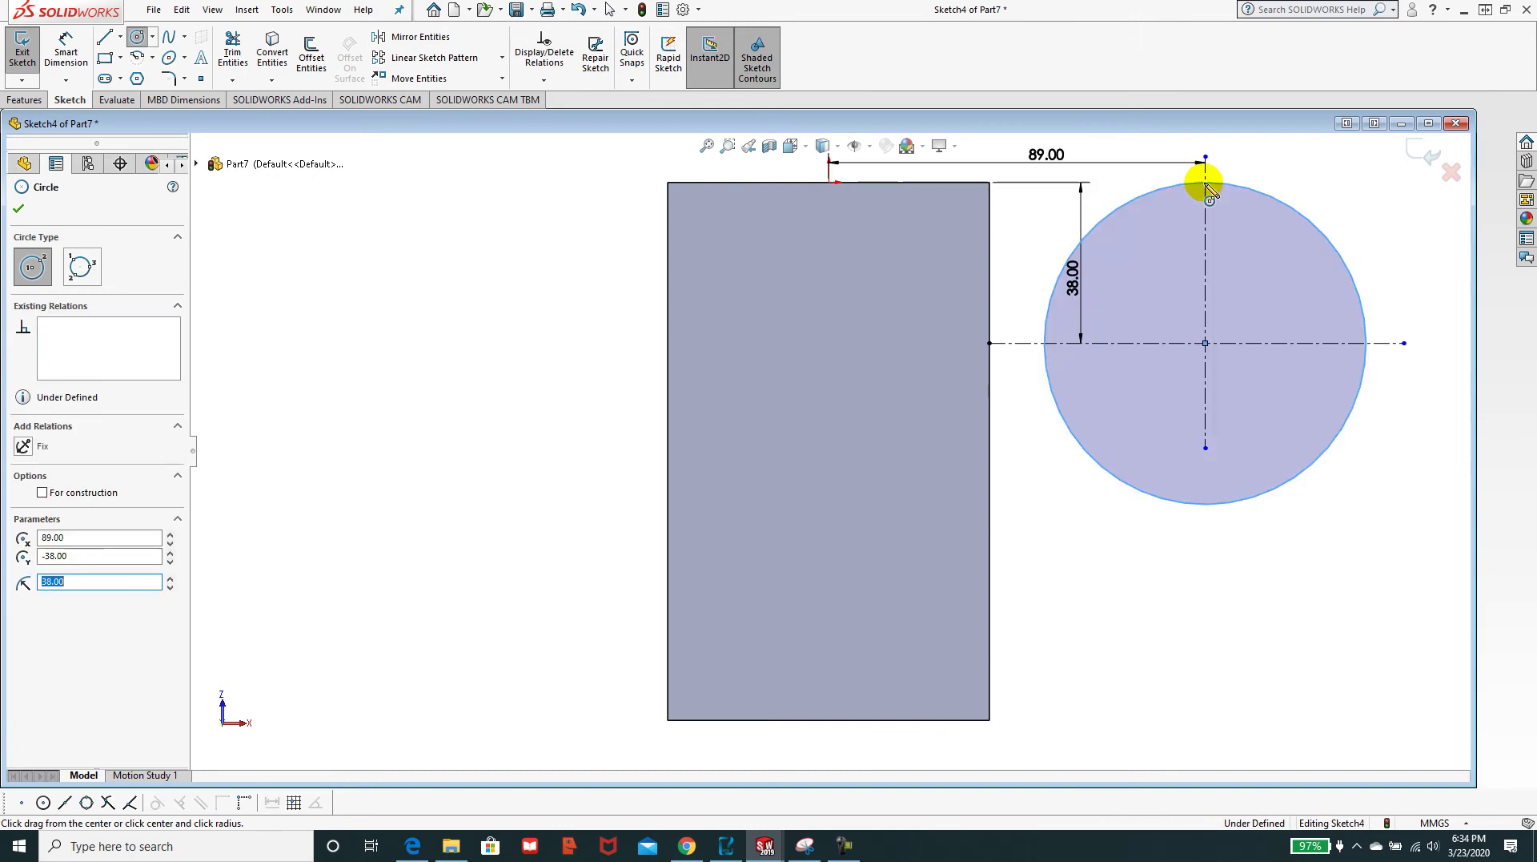
{"action": "key", "text": "Escape"}
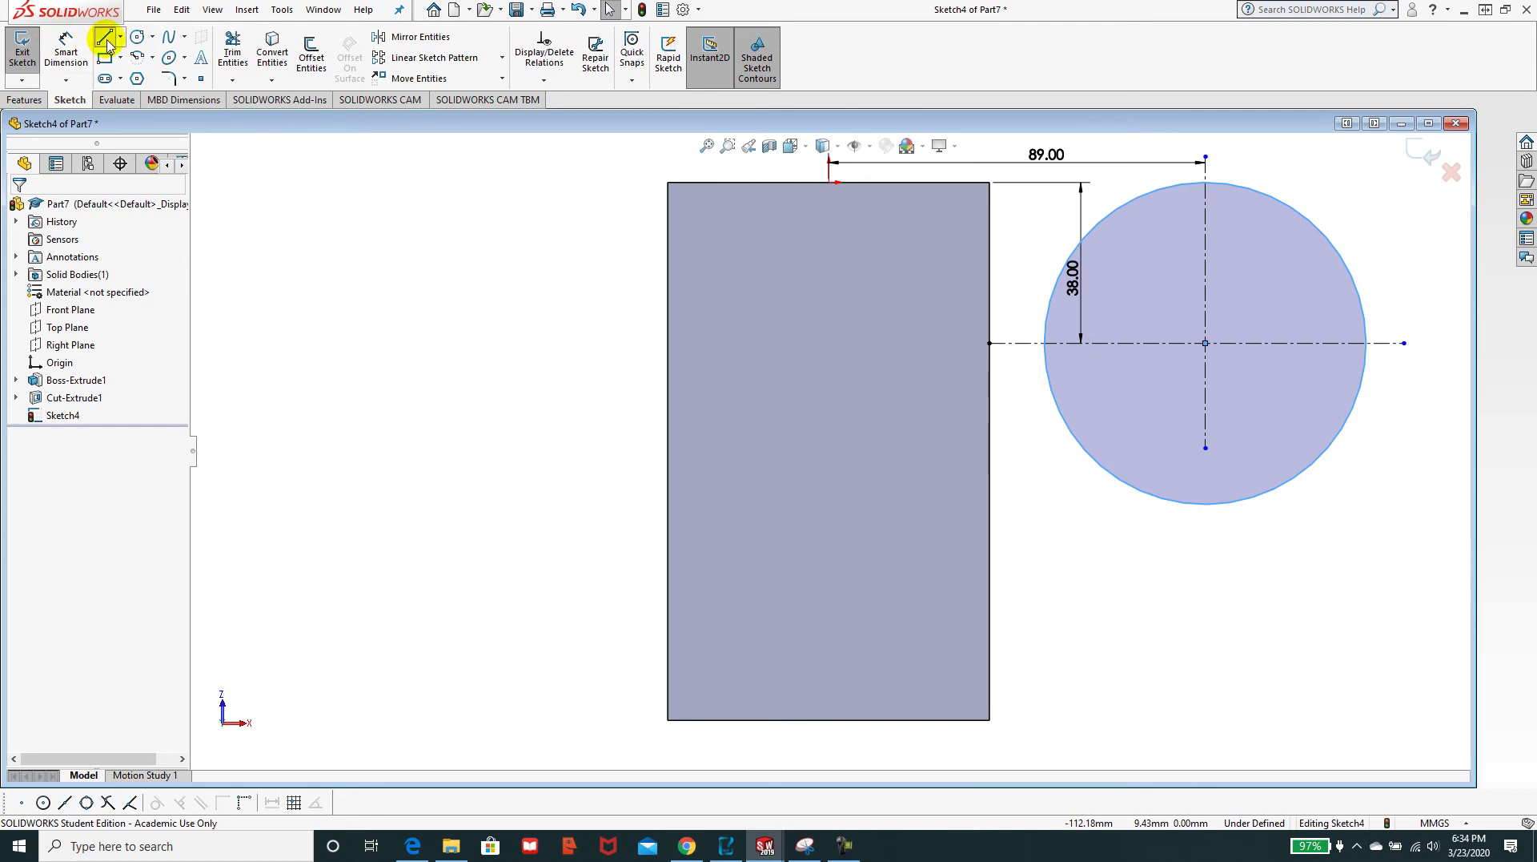
- Sketch three connected lines from the circle's top point to the face's upper-right corner, down the face edge, and back to the circle's bottom point
{"action": "left_click", "coordinate": [104, 38]}
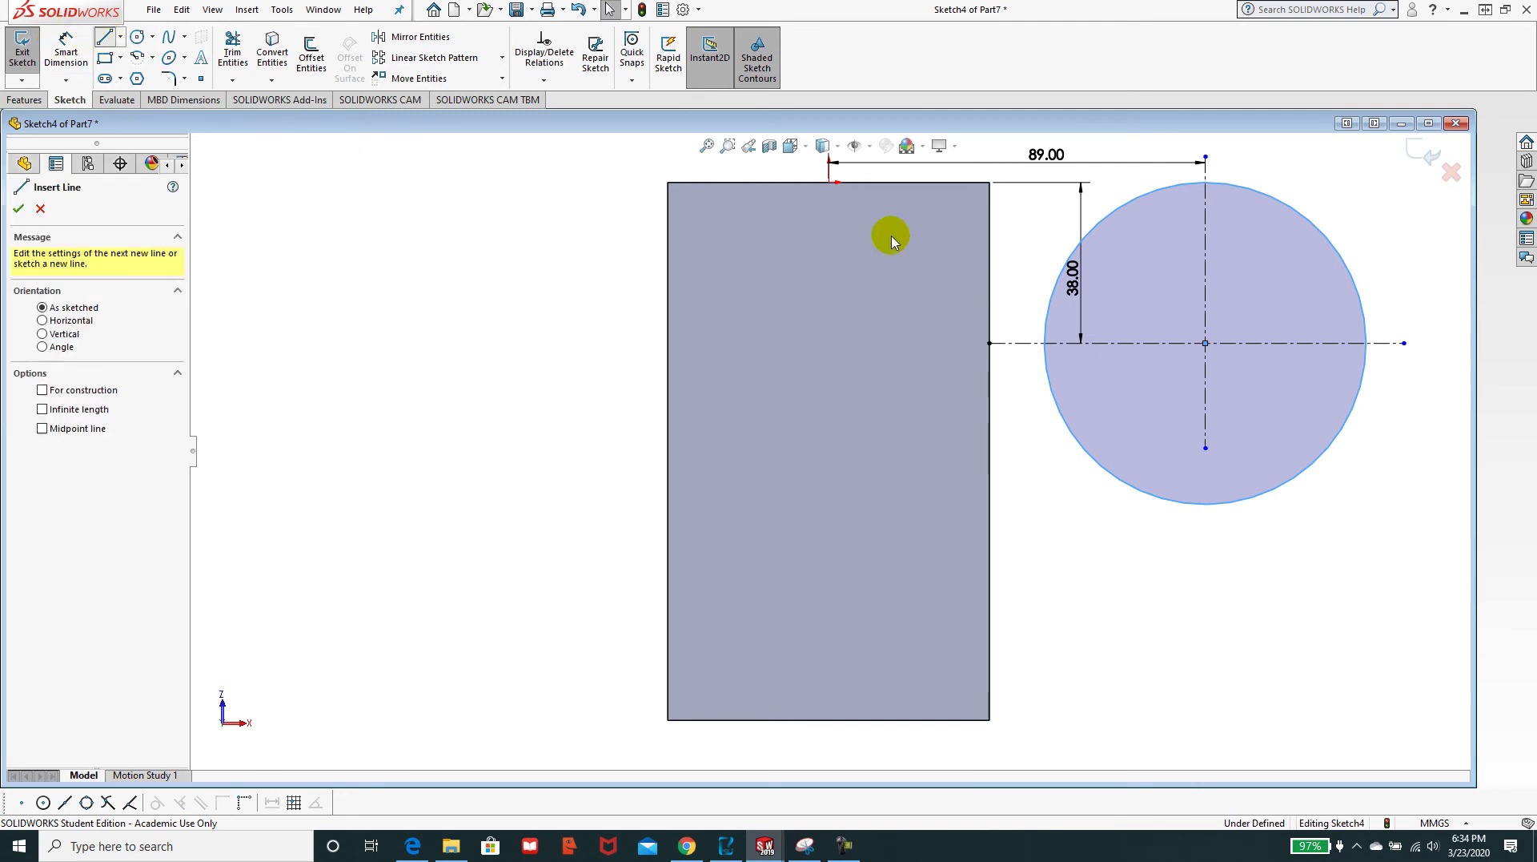
{"action": "left_click", "coordinate": [1206, 184]}
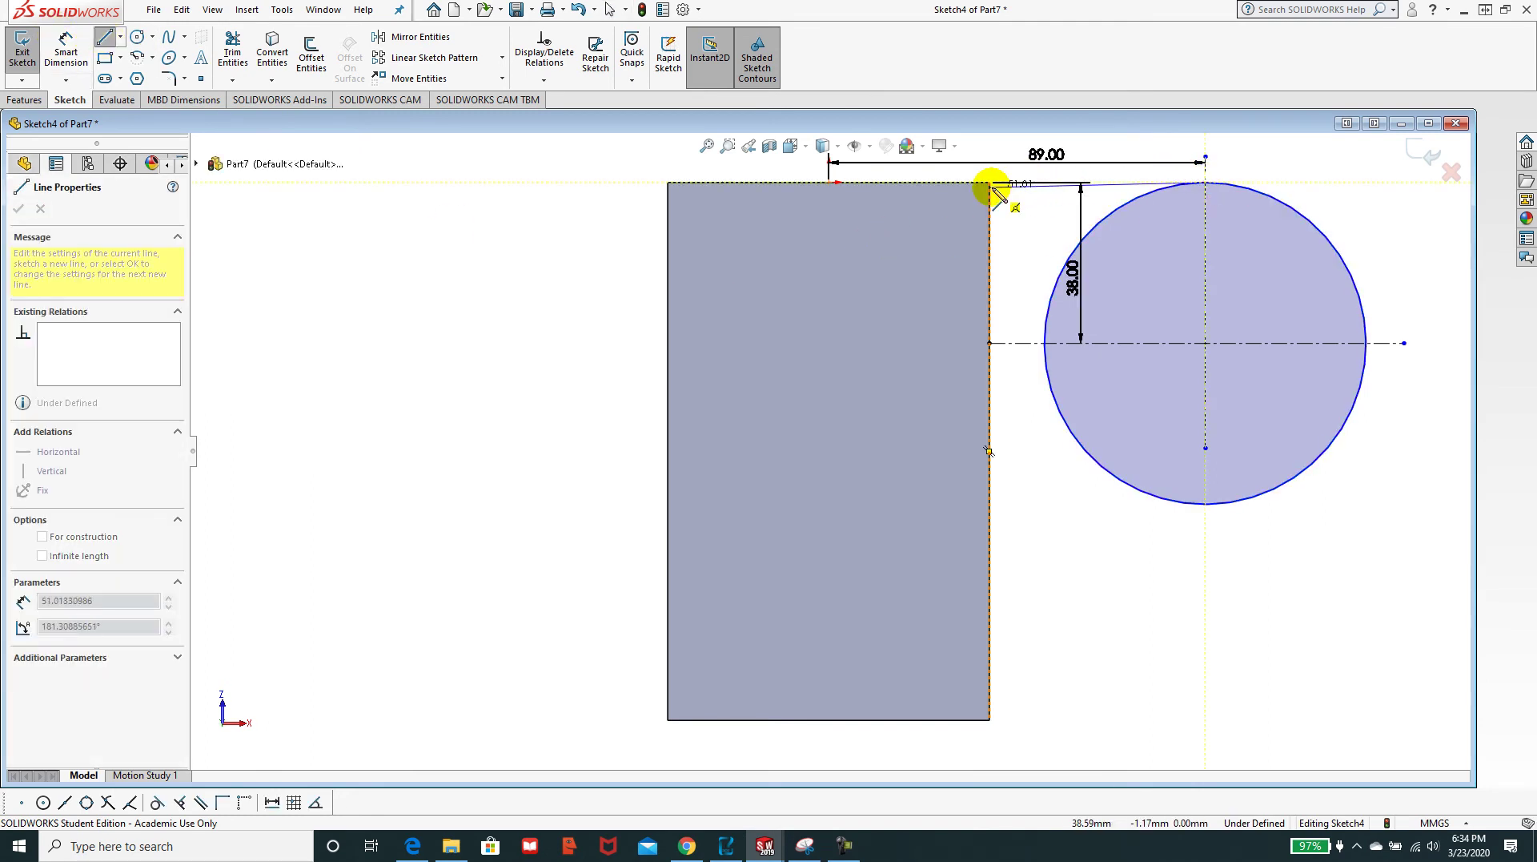
{"action": "left_click", "coordinate": [990, 184]}
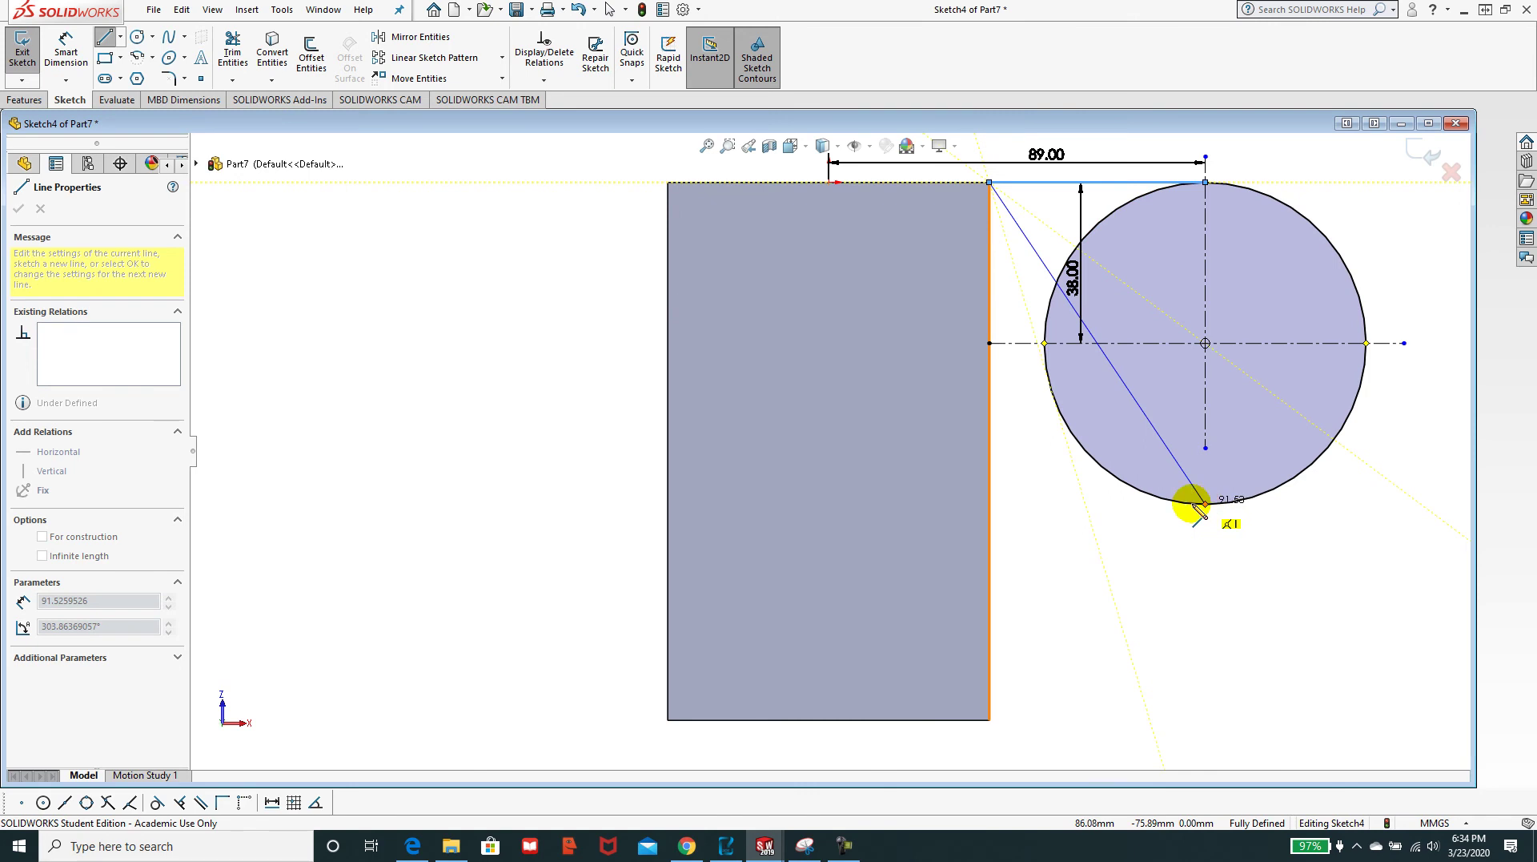
{"action": "left_click", "coordinate": [991, 504]}
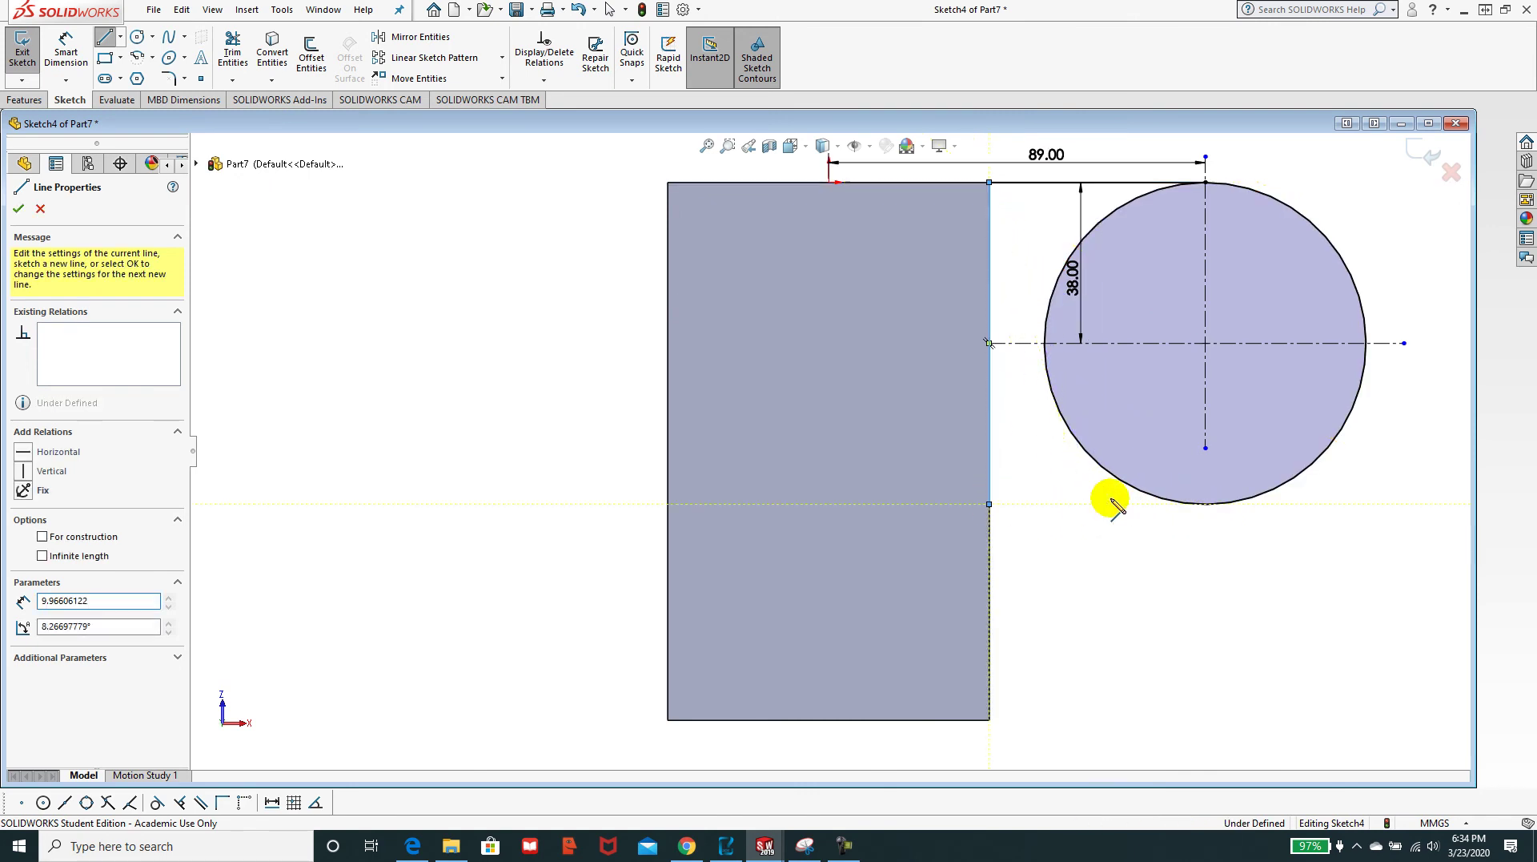
{"action": "left_click", "coordinate": [1206, 504]}
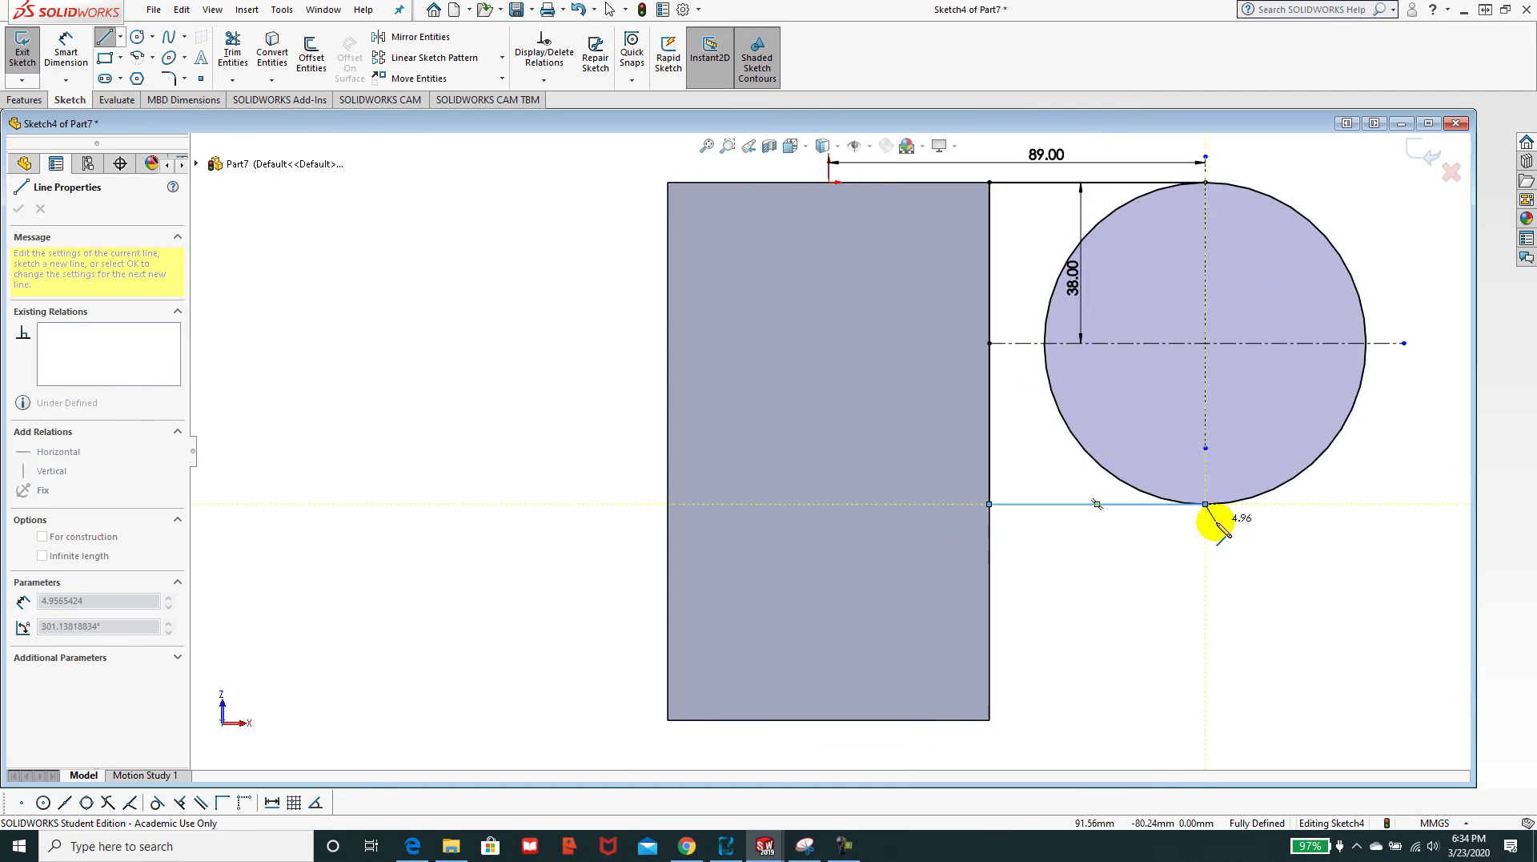
{"action": "key", "text": "Escape"}
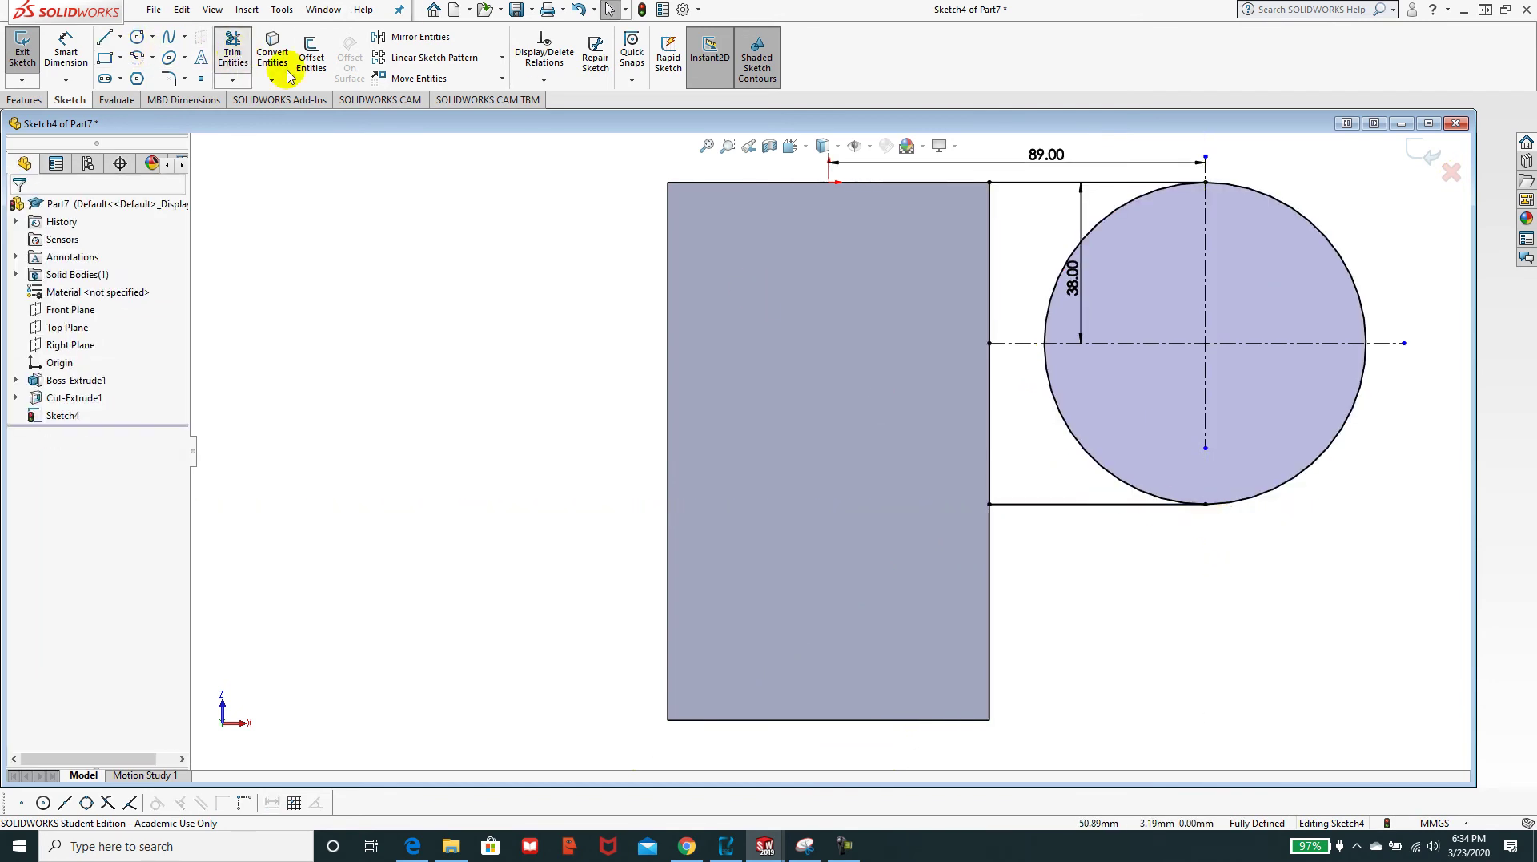
- Trim away the half of the large circle facing the base to leave a closed, rounded tab outline
{"action": "left_click", "coordinate": [238, 60]}
{"action": "left_click_drag", "start_coordinate": [1064, 439], "coordinate": [1074, 419]}
{"action": "mouse_move", "coordinate": [1039, 284]}
{"action": "left_mouse_down"}
{"action": "mouse_move", "coordinate": [1074, 281]}
{"action": "mouse_move", "coordinate": [1057, 411]}
{"action": "left_mouse_up"}
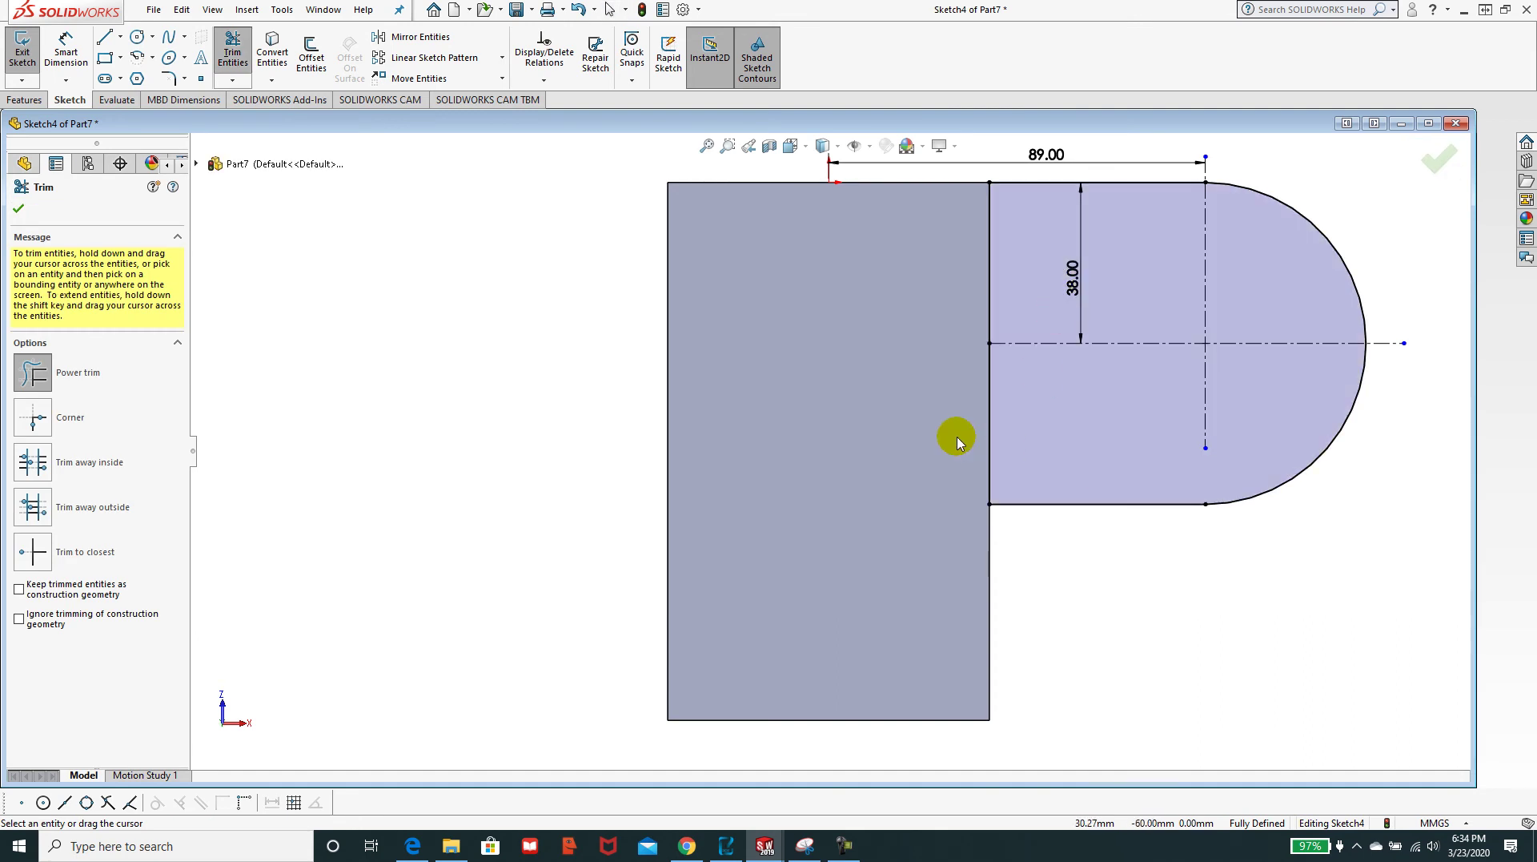
{"action": "left_click", "coordinate": [18, 210]}
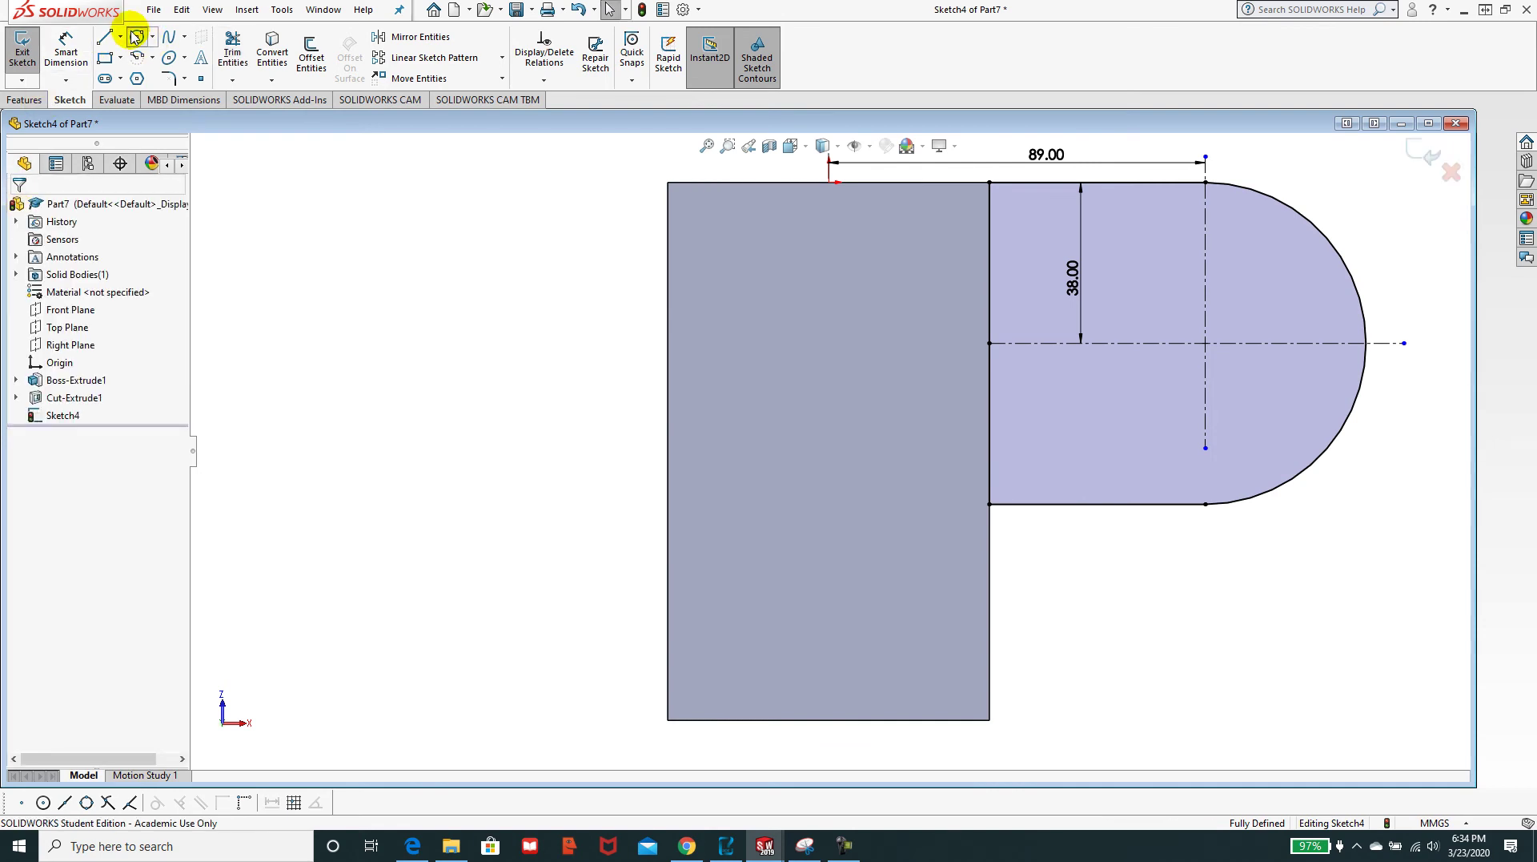
- Sketch a hole circle about 21 mm in diameter, centred on the intersection of the centerlines inside the tab
{"action": "left_click", "coordinate": [136, 37]}
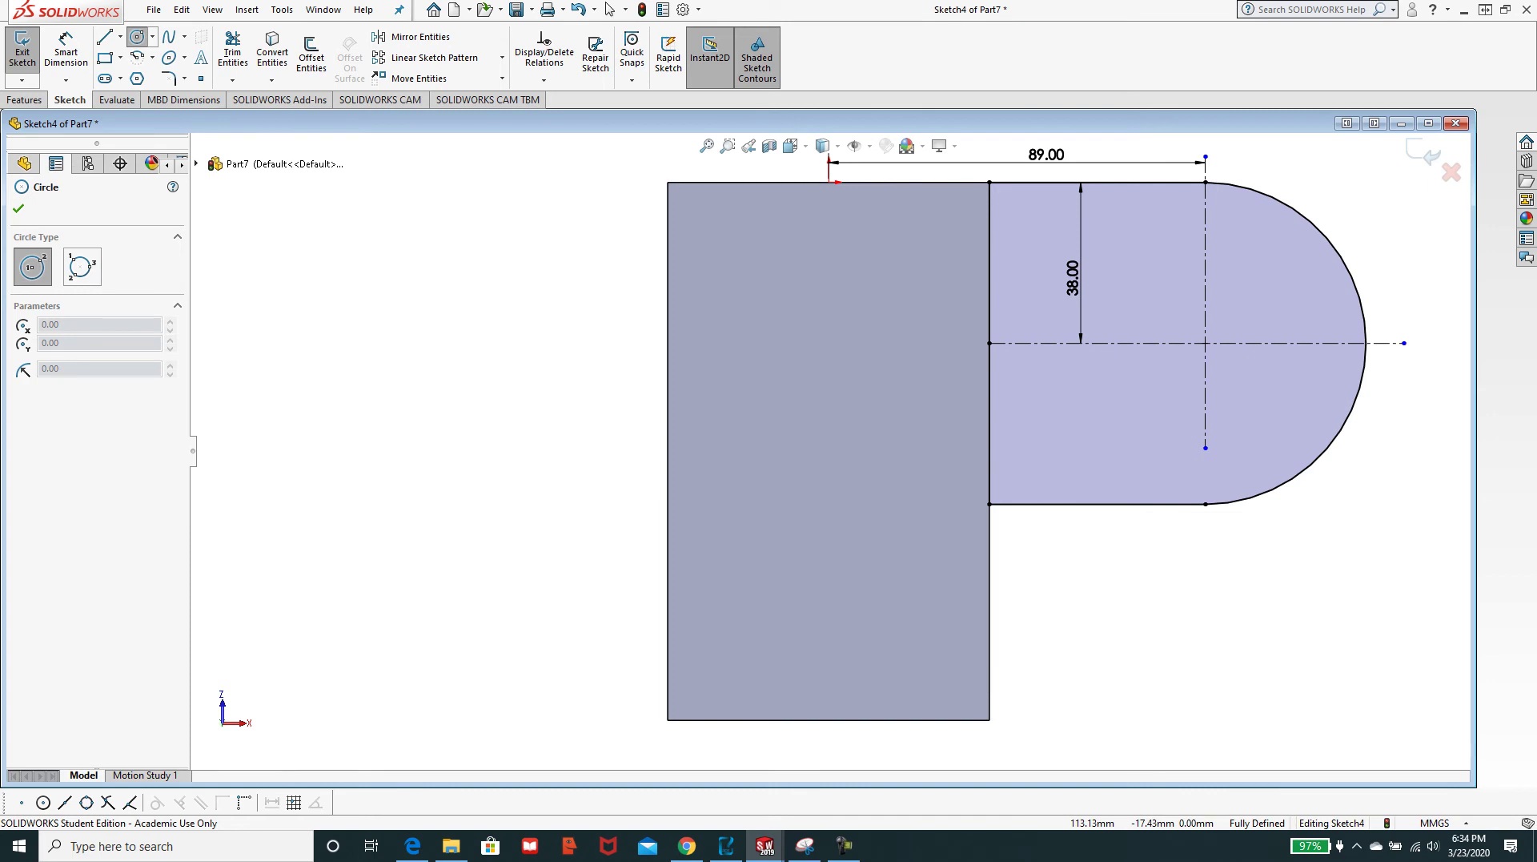
{"action": "left_click", "coordinate": [1205, 343]}
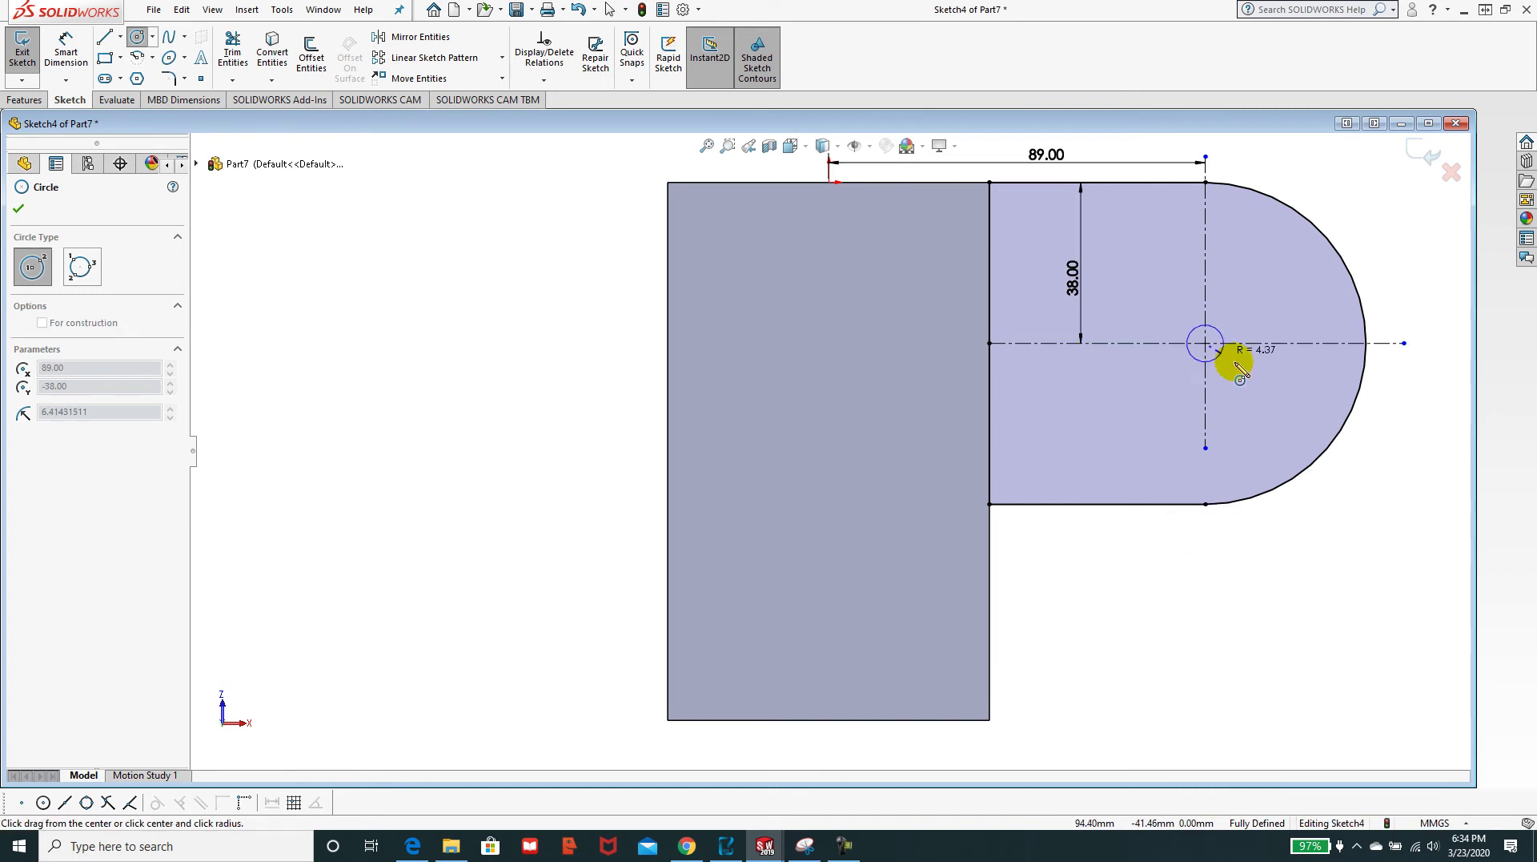
{"action": "left_click", "coordinate": [1243, 367]}
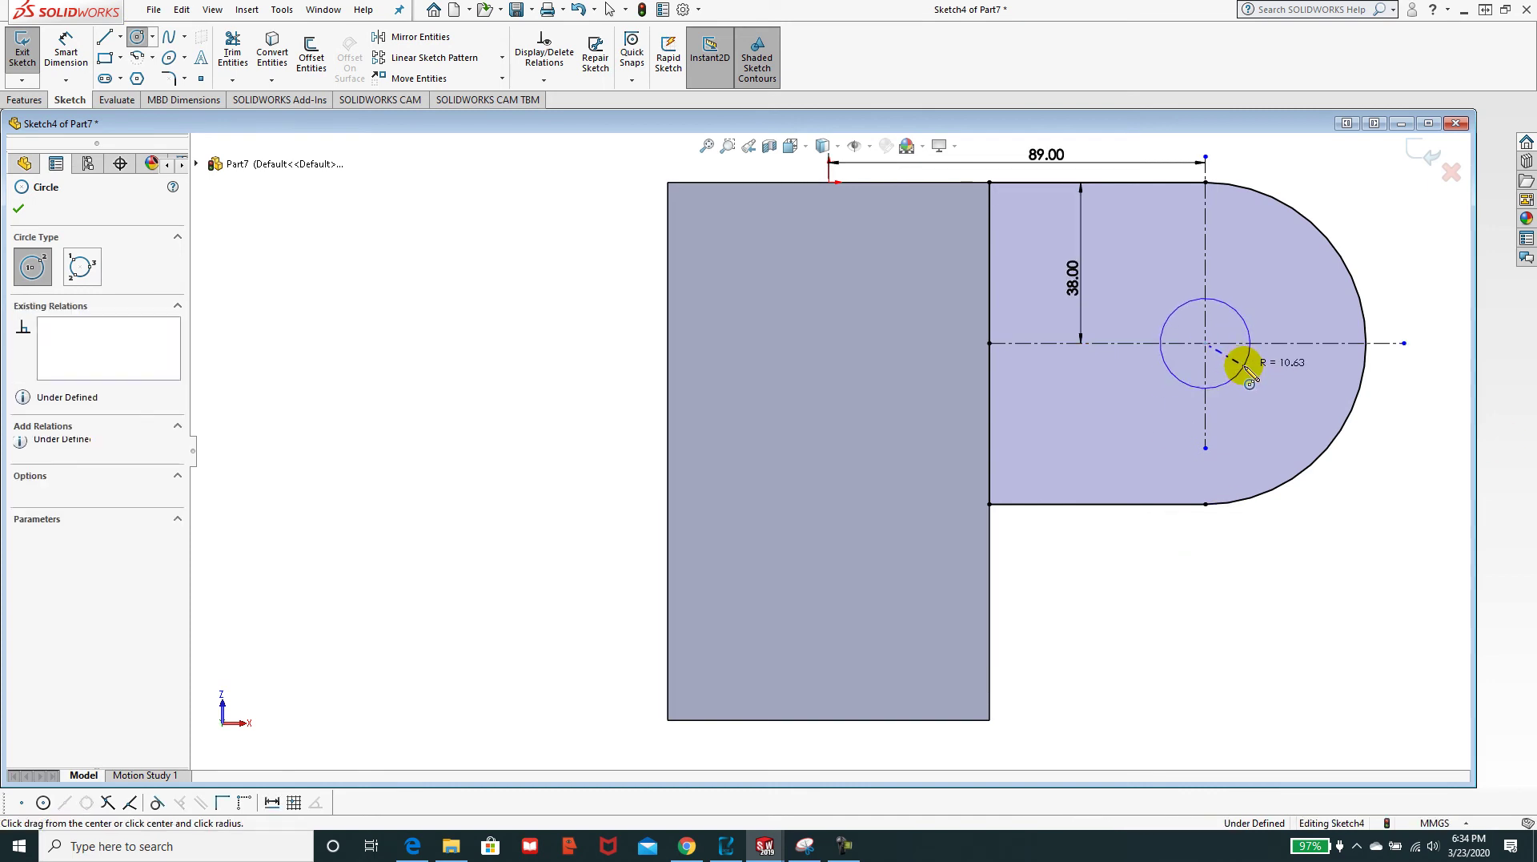
- Dimension the hole circle's diameter as 38 mm
{"action": "left_click", "coordinate": [71, 58]}
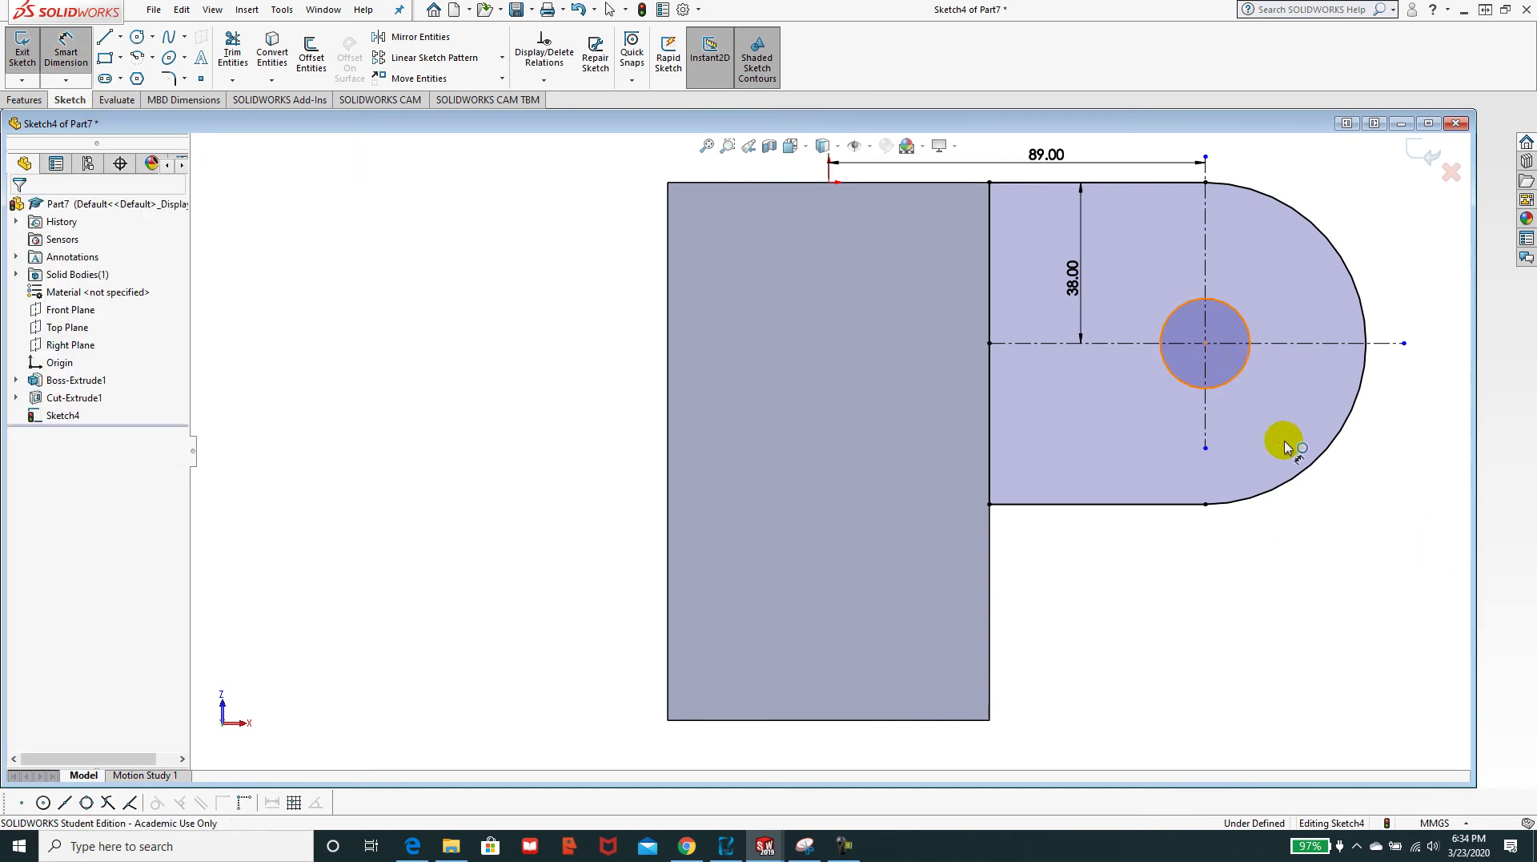
{"action": "left_click", "coordinate": [1237, 379]}
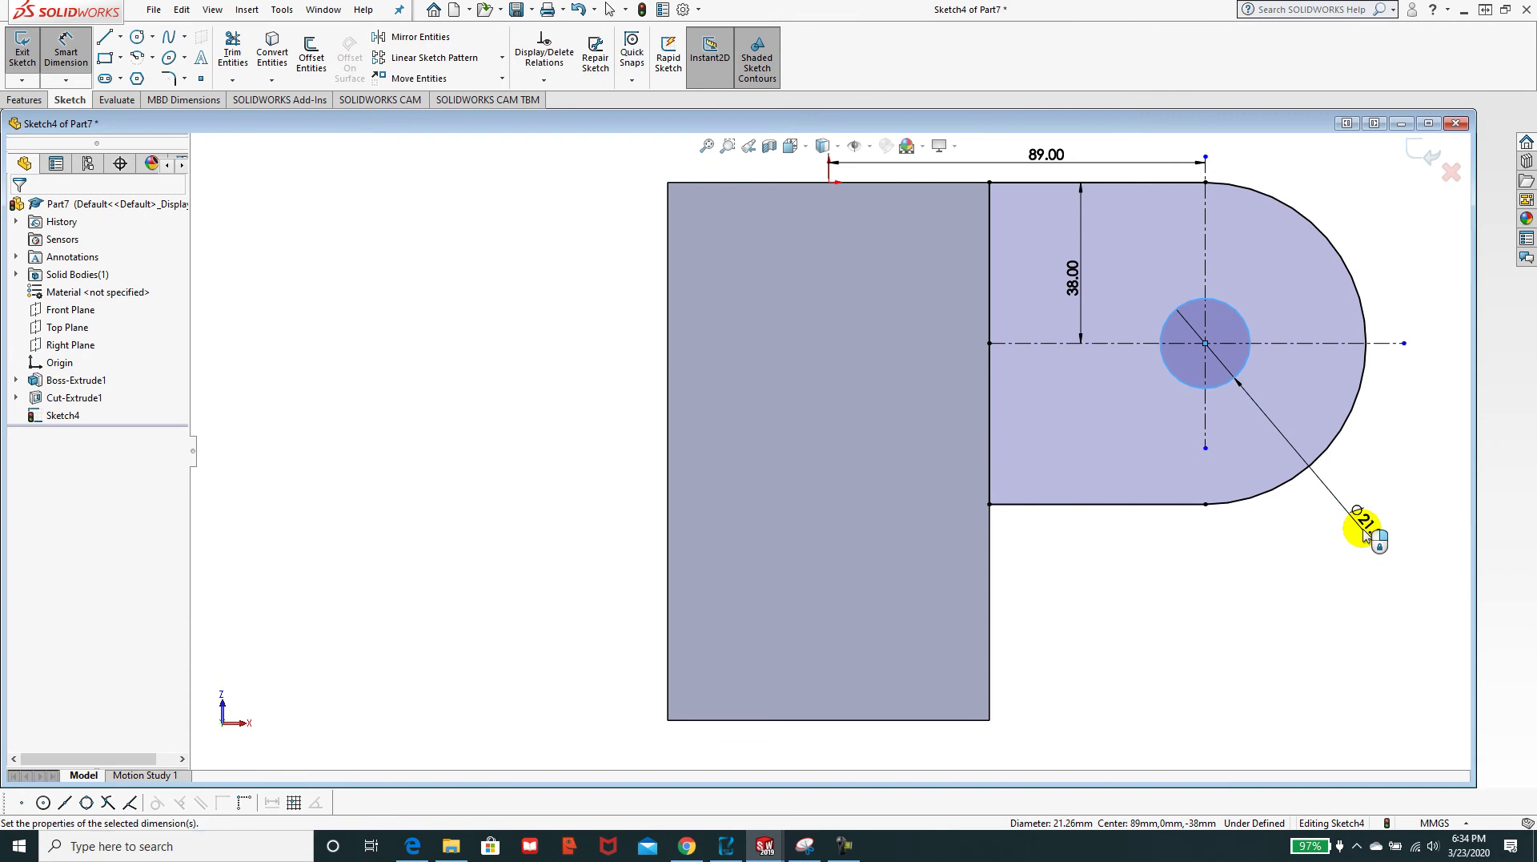
{"action": "left_click", "coordinate": [1364, 532]}
{"action": "type", "text": "38"}
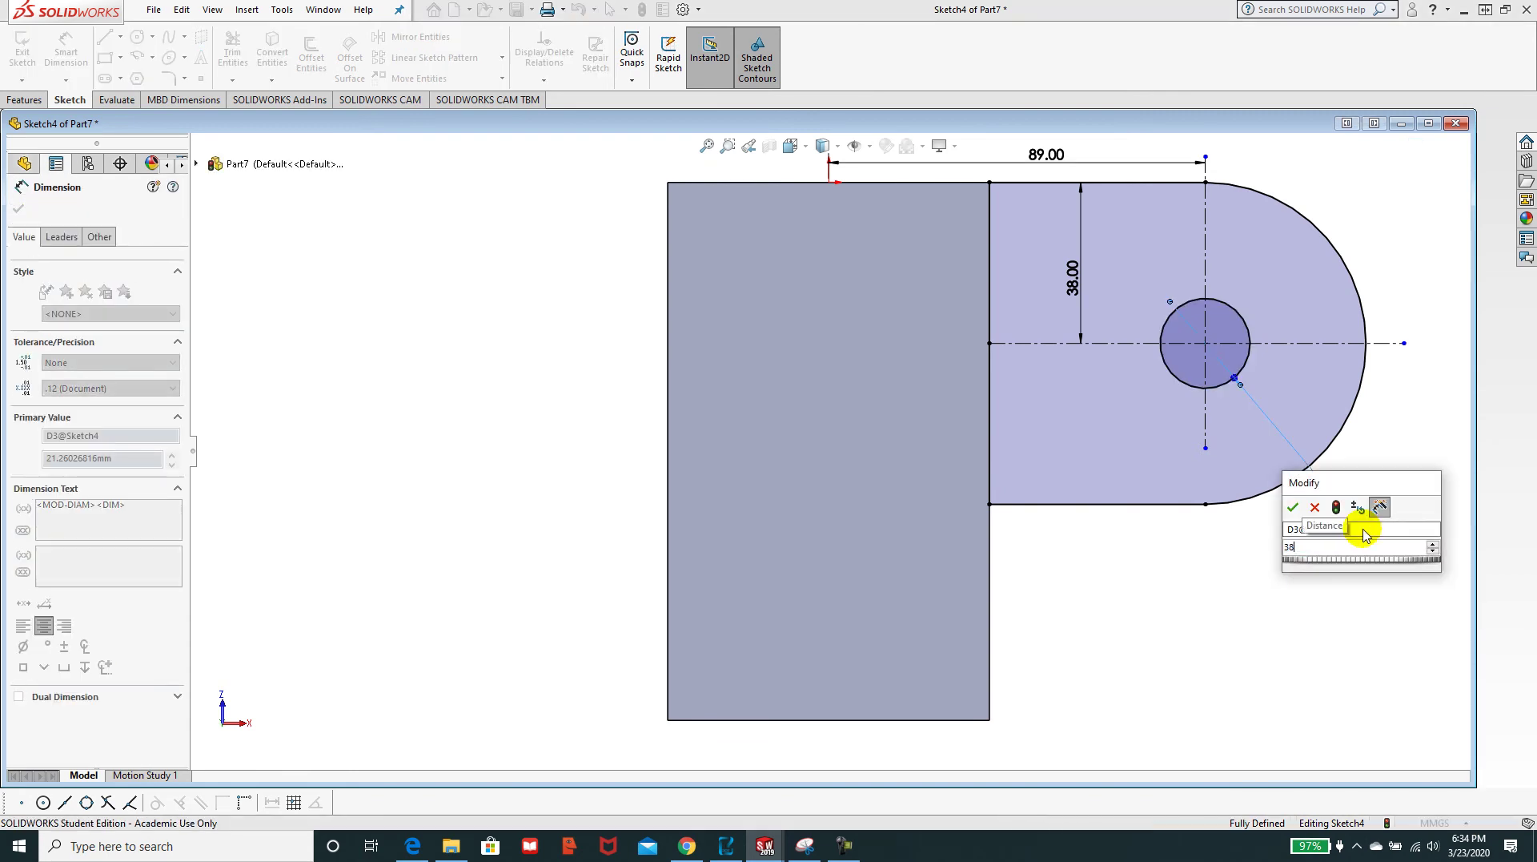
{"action": "key", "text": "Return"}
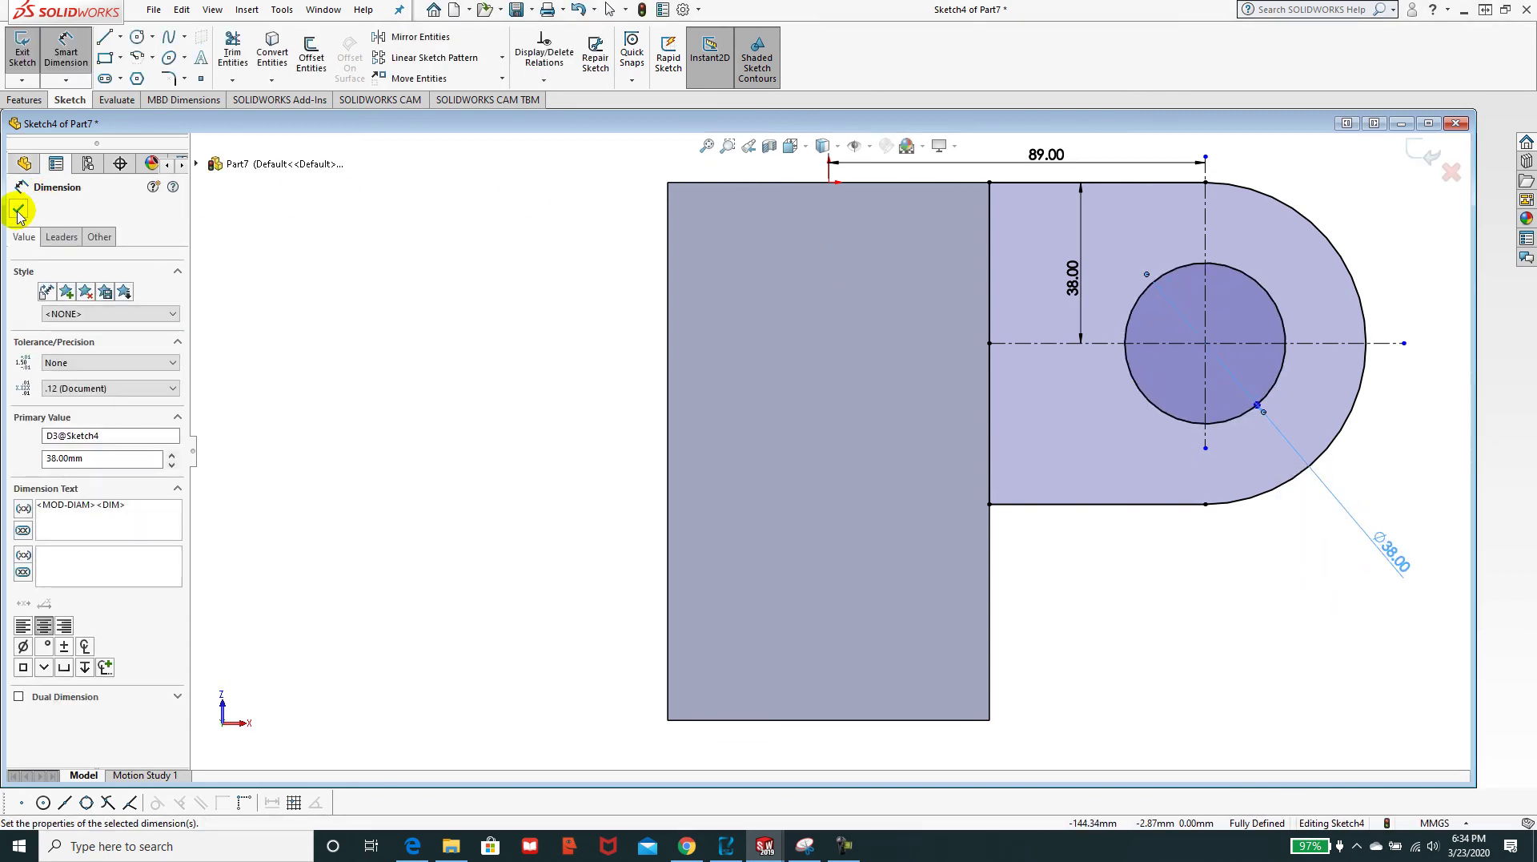
{"action": "left_click", "coordinate": [18, 210]}
{"action": "left_click", "coordinate": [610, 10]}
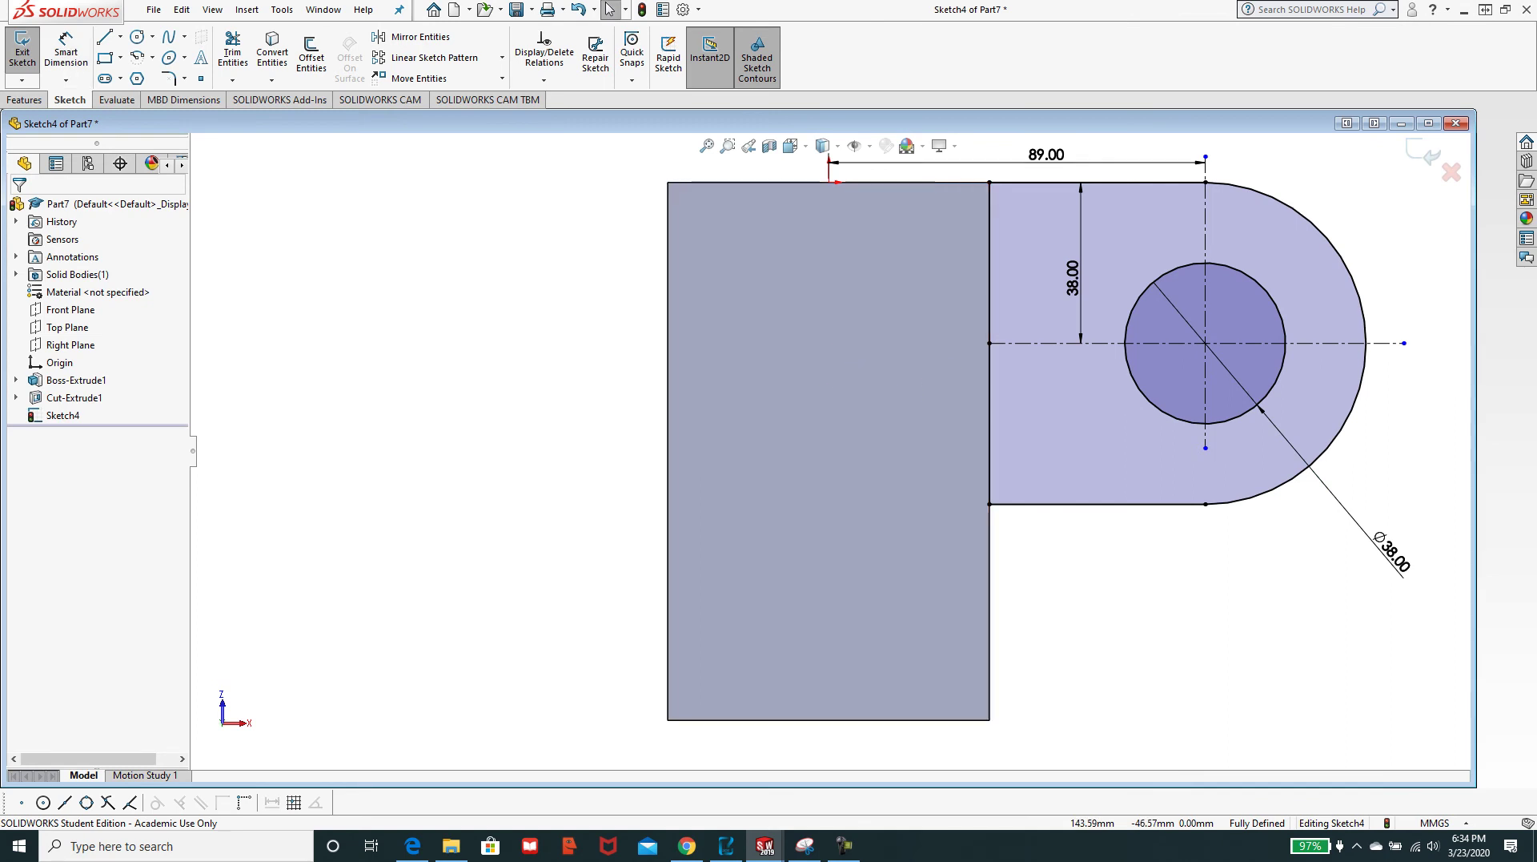
- Check the tab depth in the CSWA practice PDF and extrude the tab profile with its hole 26 mm blind in the reversed direction
{"action": "left_click_drag", "start_coordinate": [1536, 134], "coordinate": [906, 134]}
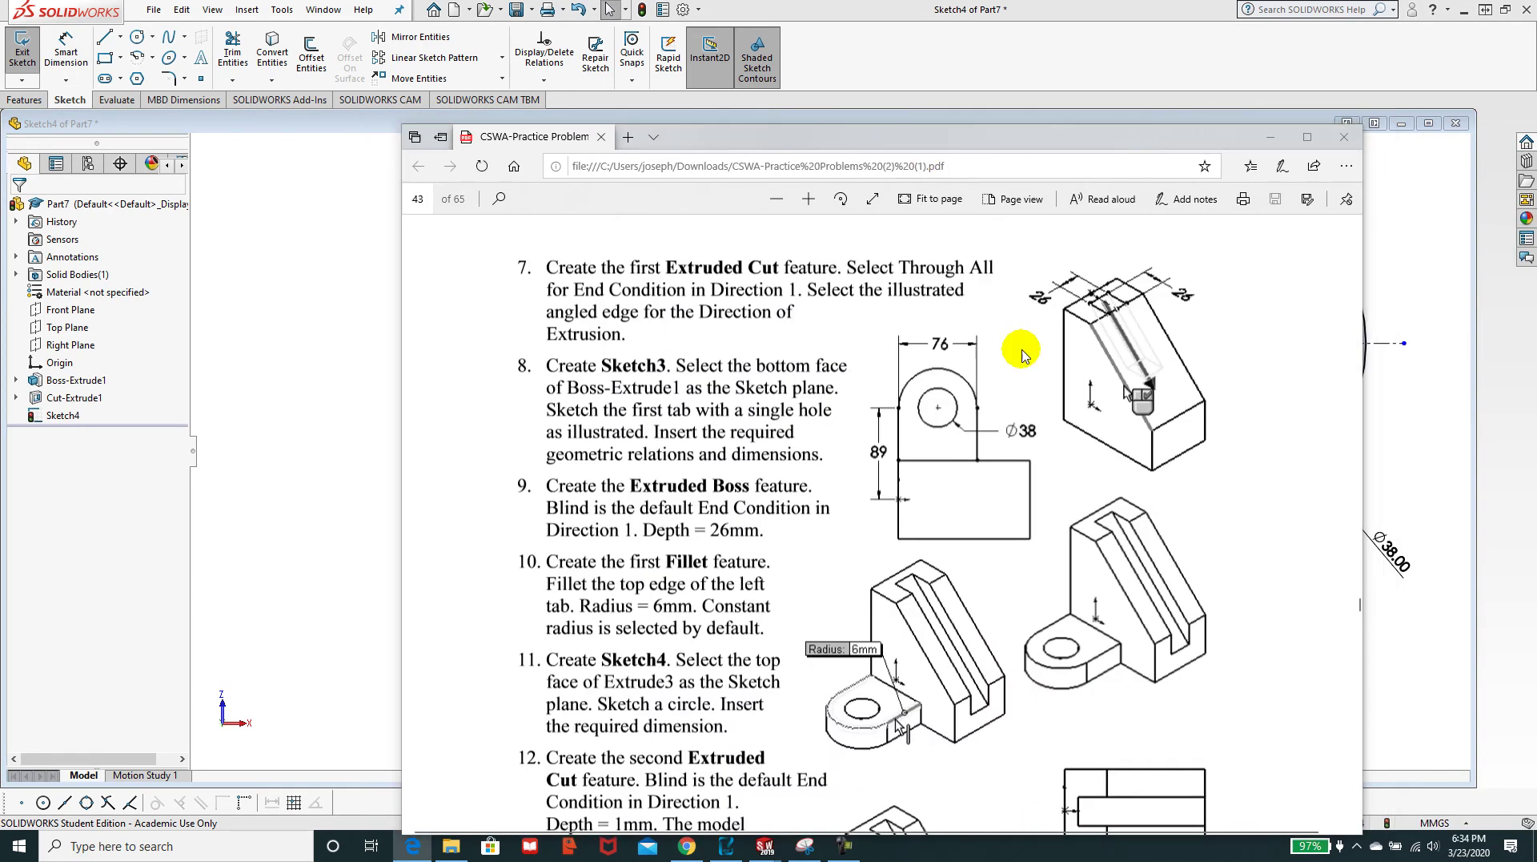
{"action": "scroll", "coordinate": [1106, 476], "scroll_direction": "up", "scroll_amount": 15}
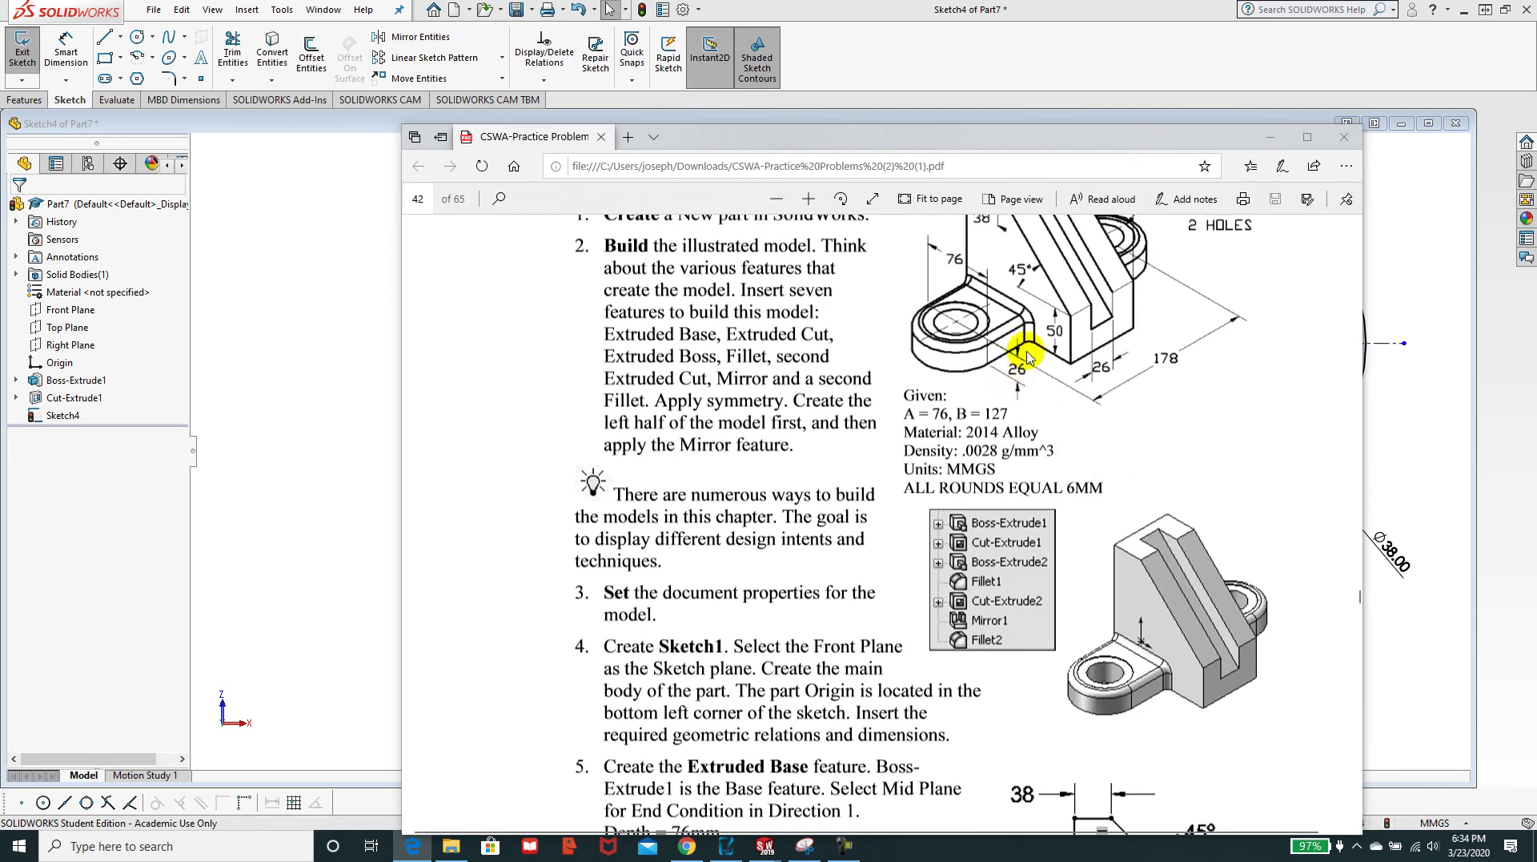
{"action": "left_click_drag", "start_coordinate": [1032, 142], "coordinate": [1536, 104]}
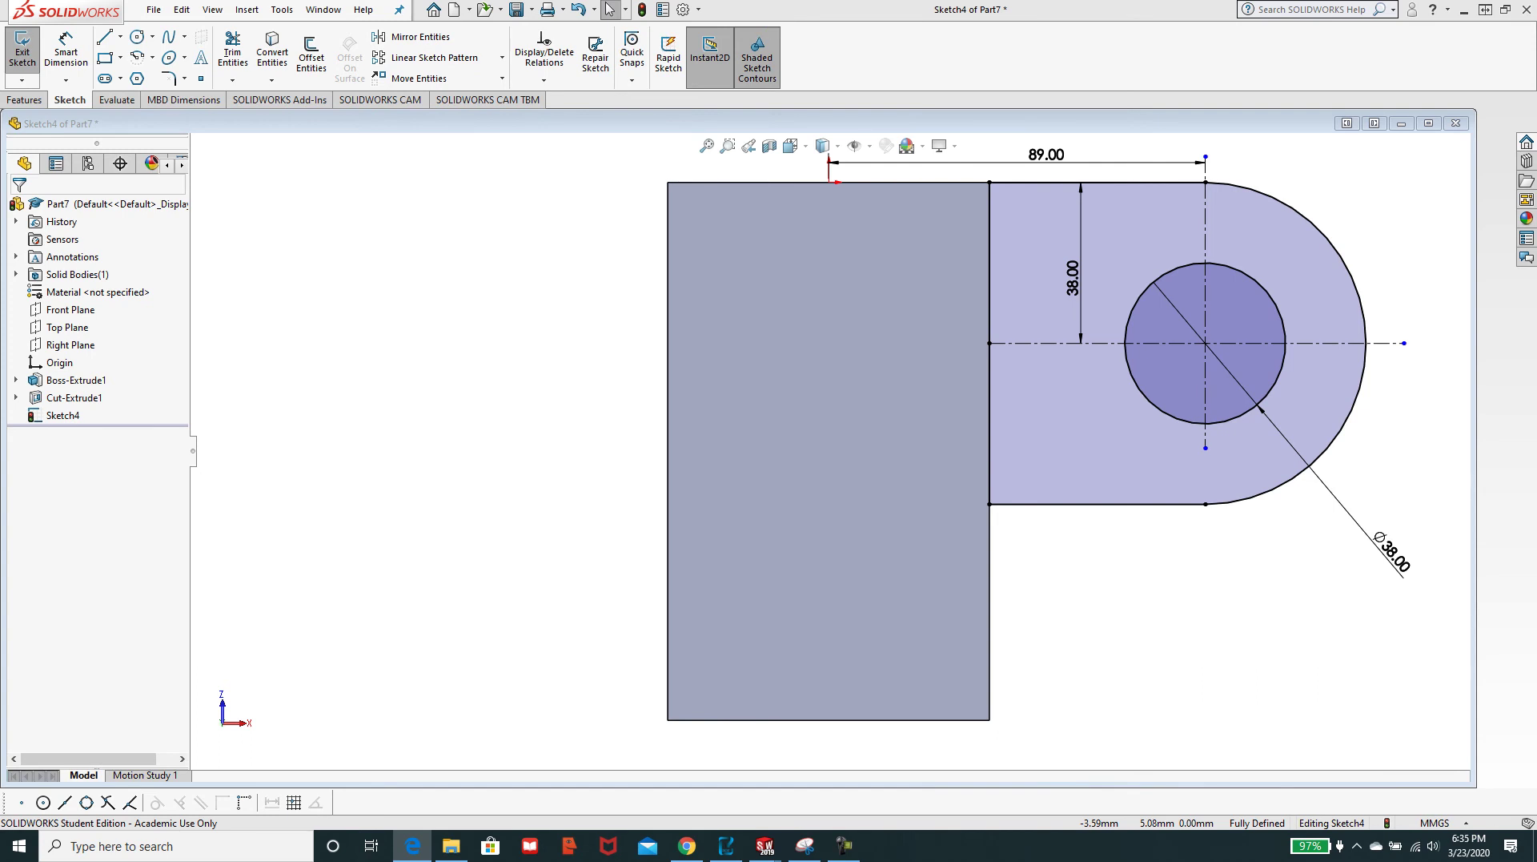
{"action": "left_click", "coordinate": [23, 101]}
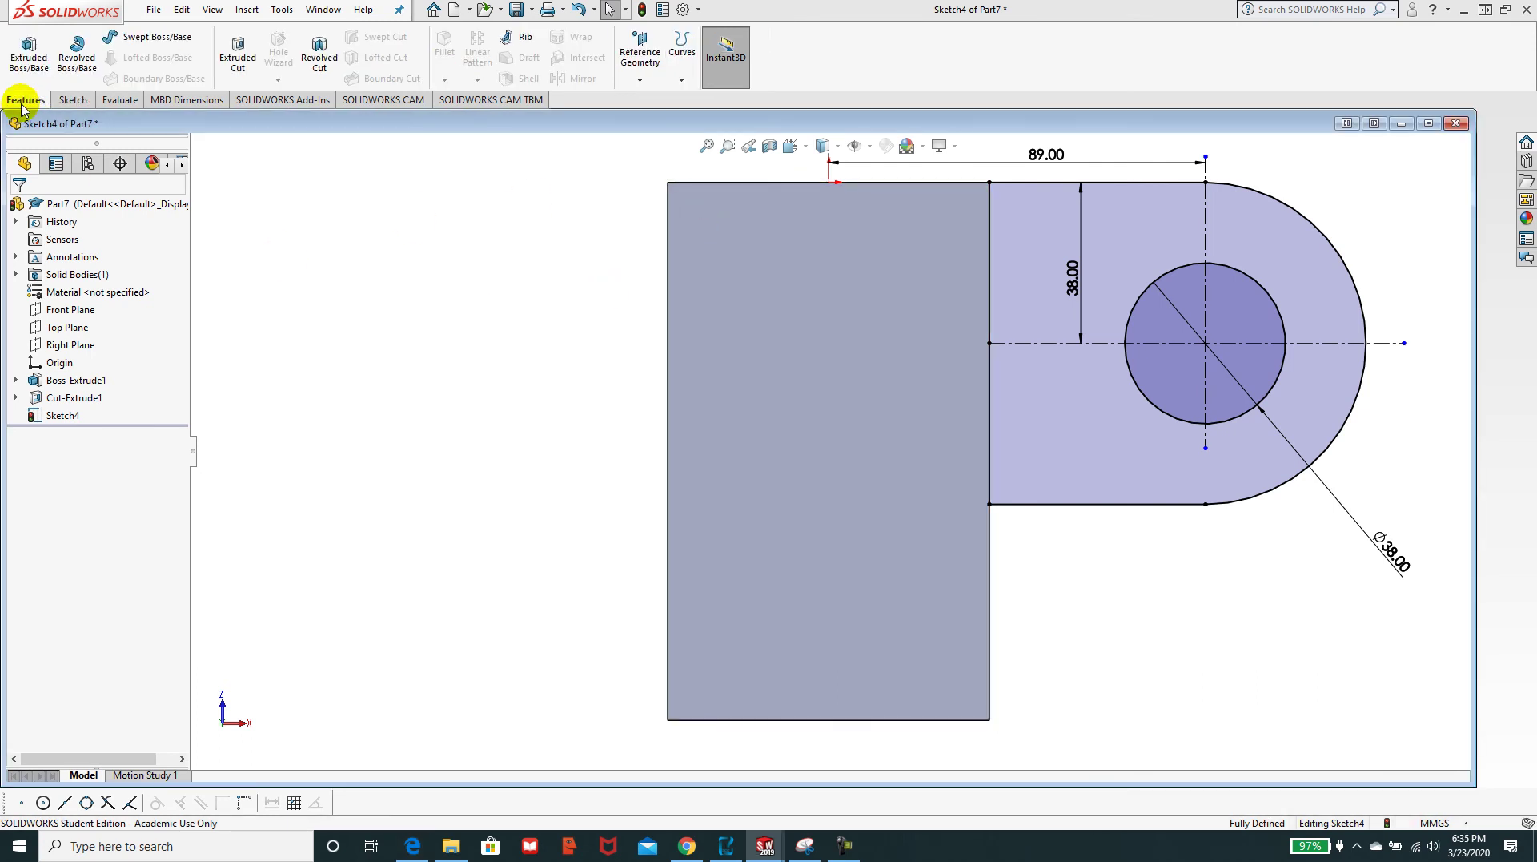
{"action": "left_click", "coordinate": [30, 69]}
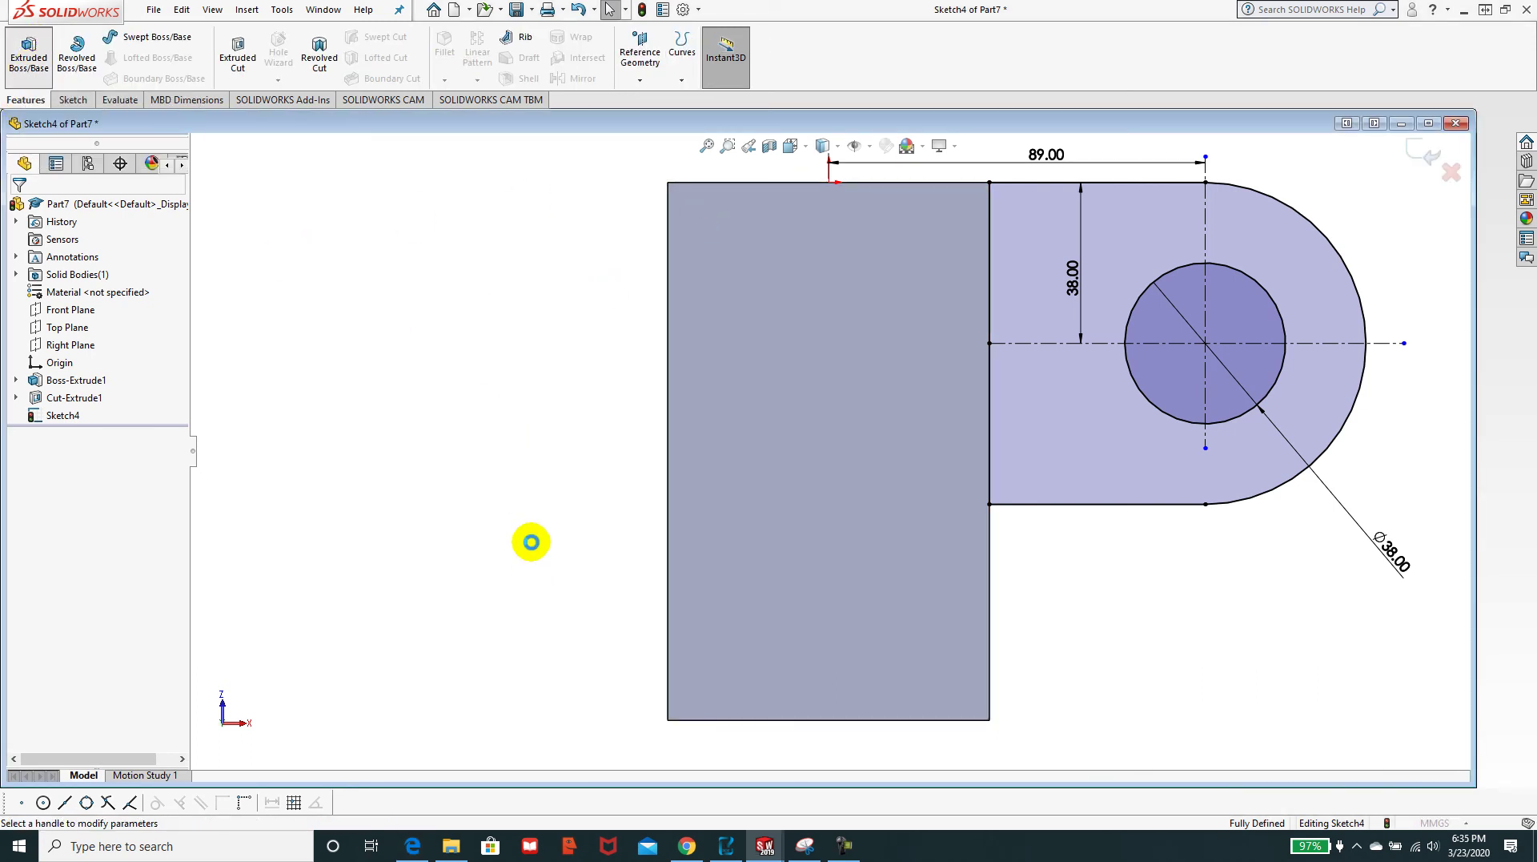
{"action": "mouse_move", "coordinate": [549, 598]}
{"action": "middle_mouse_down"}
{"action": "mouse_move", "coordinate": [508, 507]}
{"action": "mouse_move", "coordinate": [507, 456]}
{"action": "middle_mouse_up"}
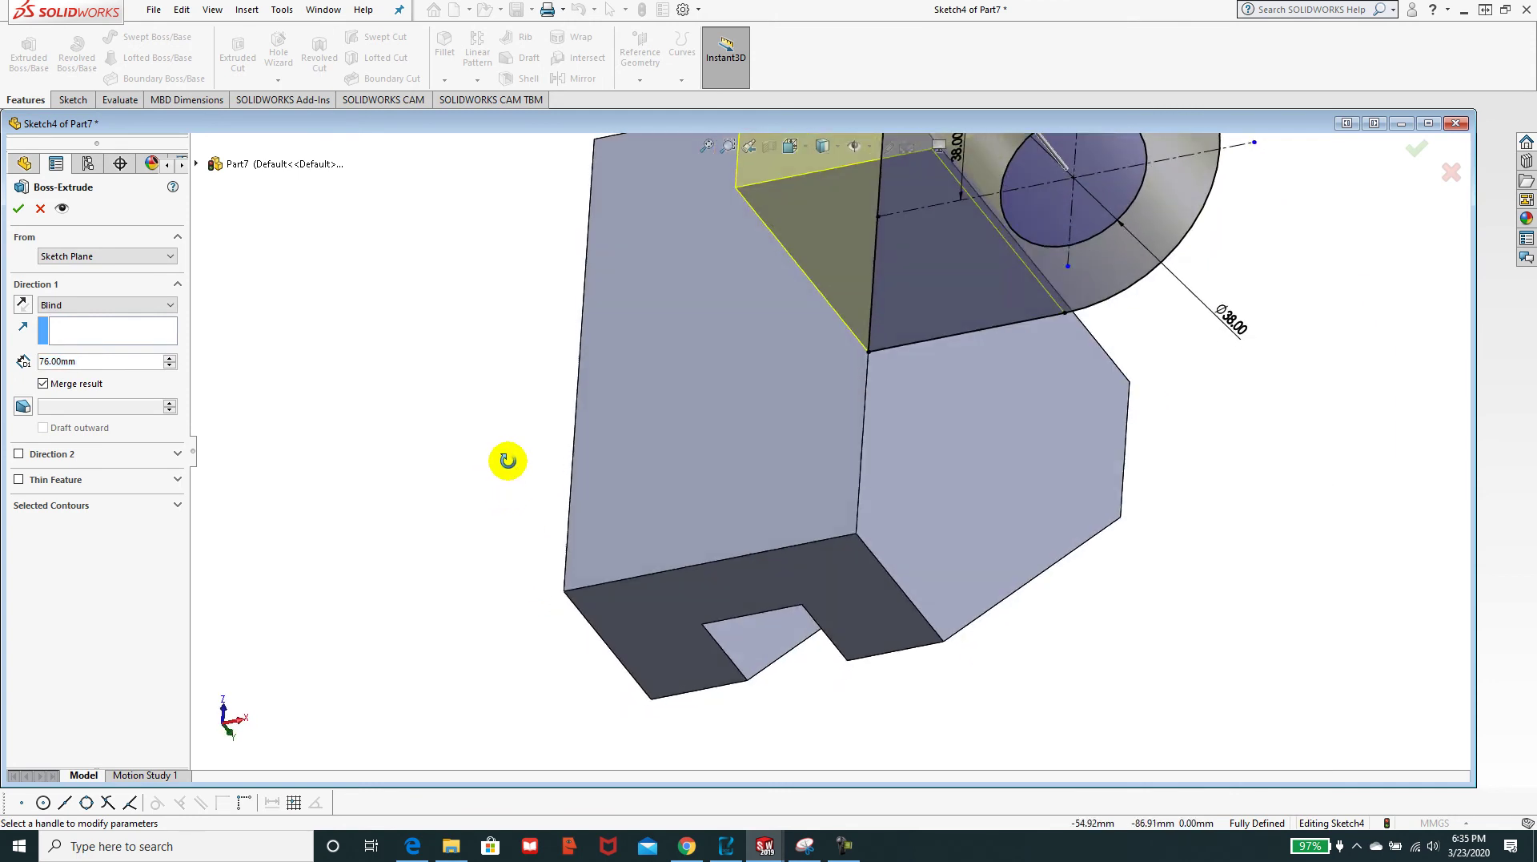
{"action": "middle_click_drag", "start_coordinate": [851, 337], "coordinate": [622, 277]}
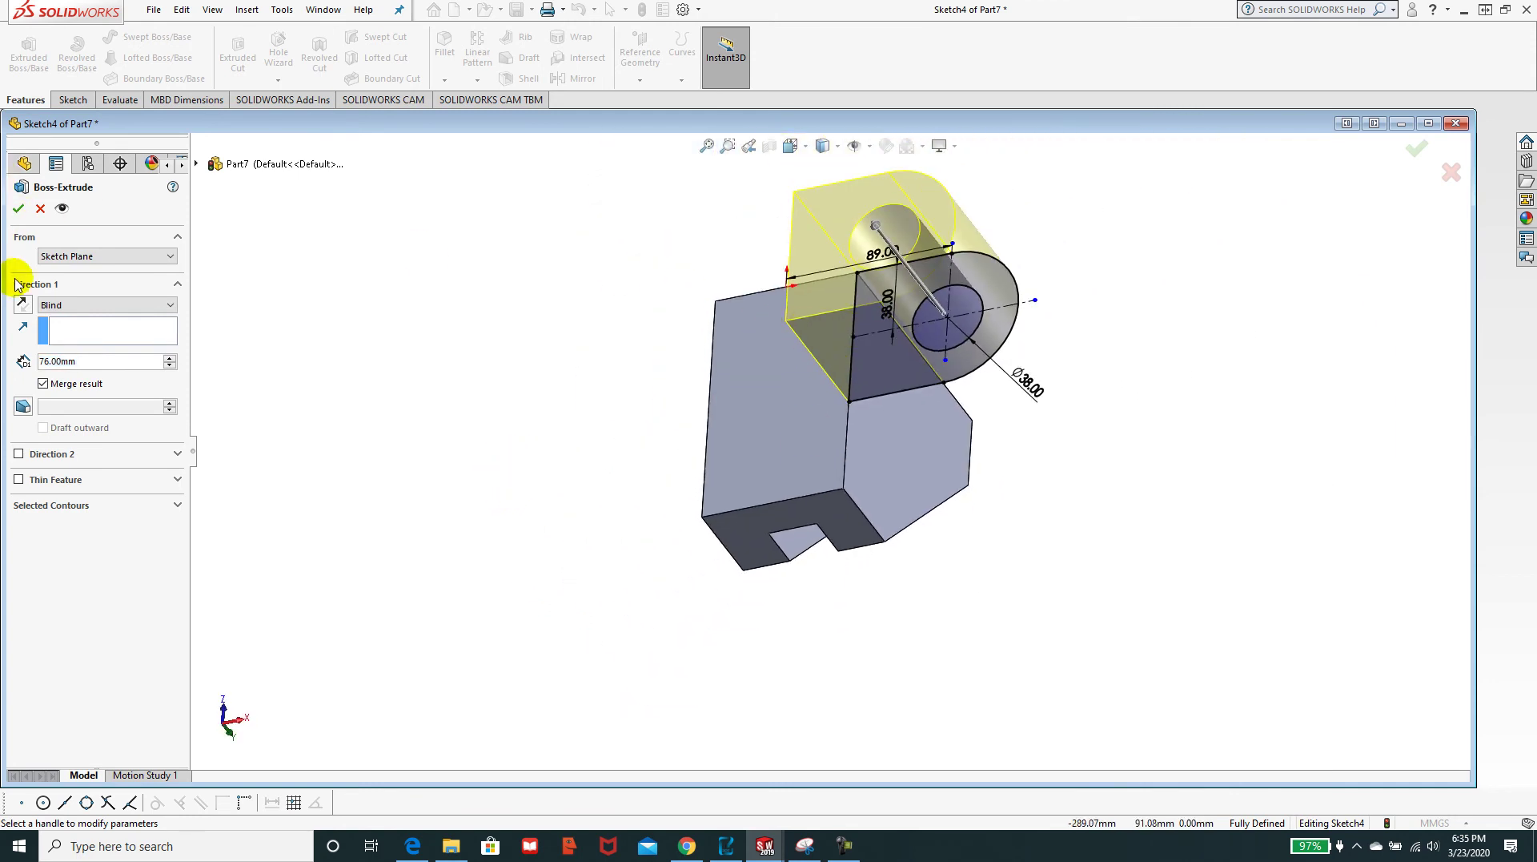
{"action": "left_click", "coordinate": [20, 306]}
{"action": "middle_click_drag", "start_coordinate": [474, 399], "coordinate": [430, 172]}
{"action": "left_click_drag", "start_coordinate": [105, 360], "coordinate": [4, 364]}
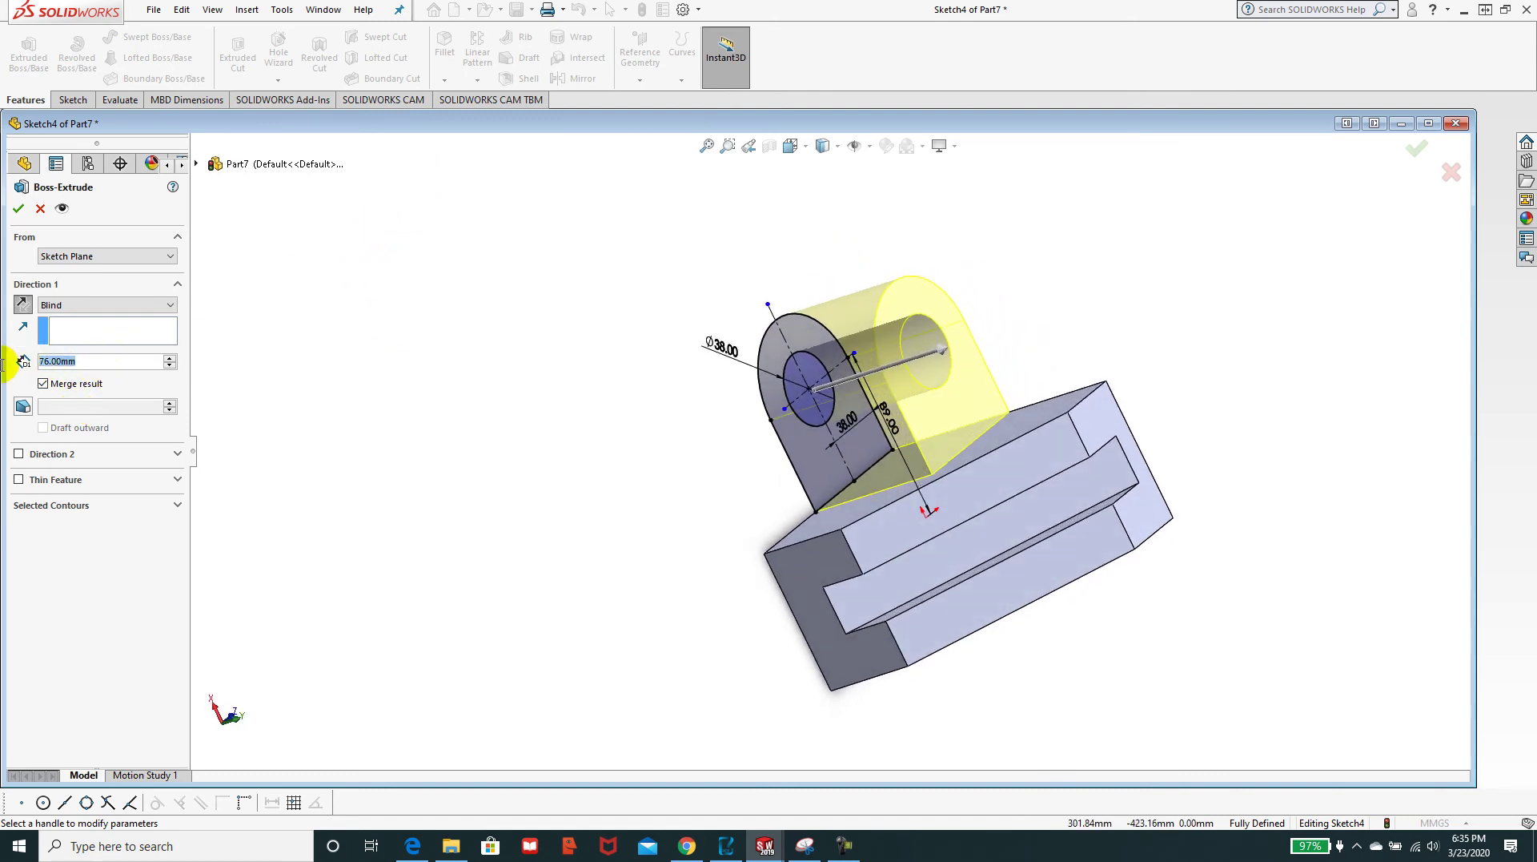
{"action": "type", "text": "26"}
{"action": "key", "text": "Return"}
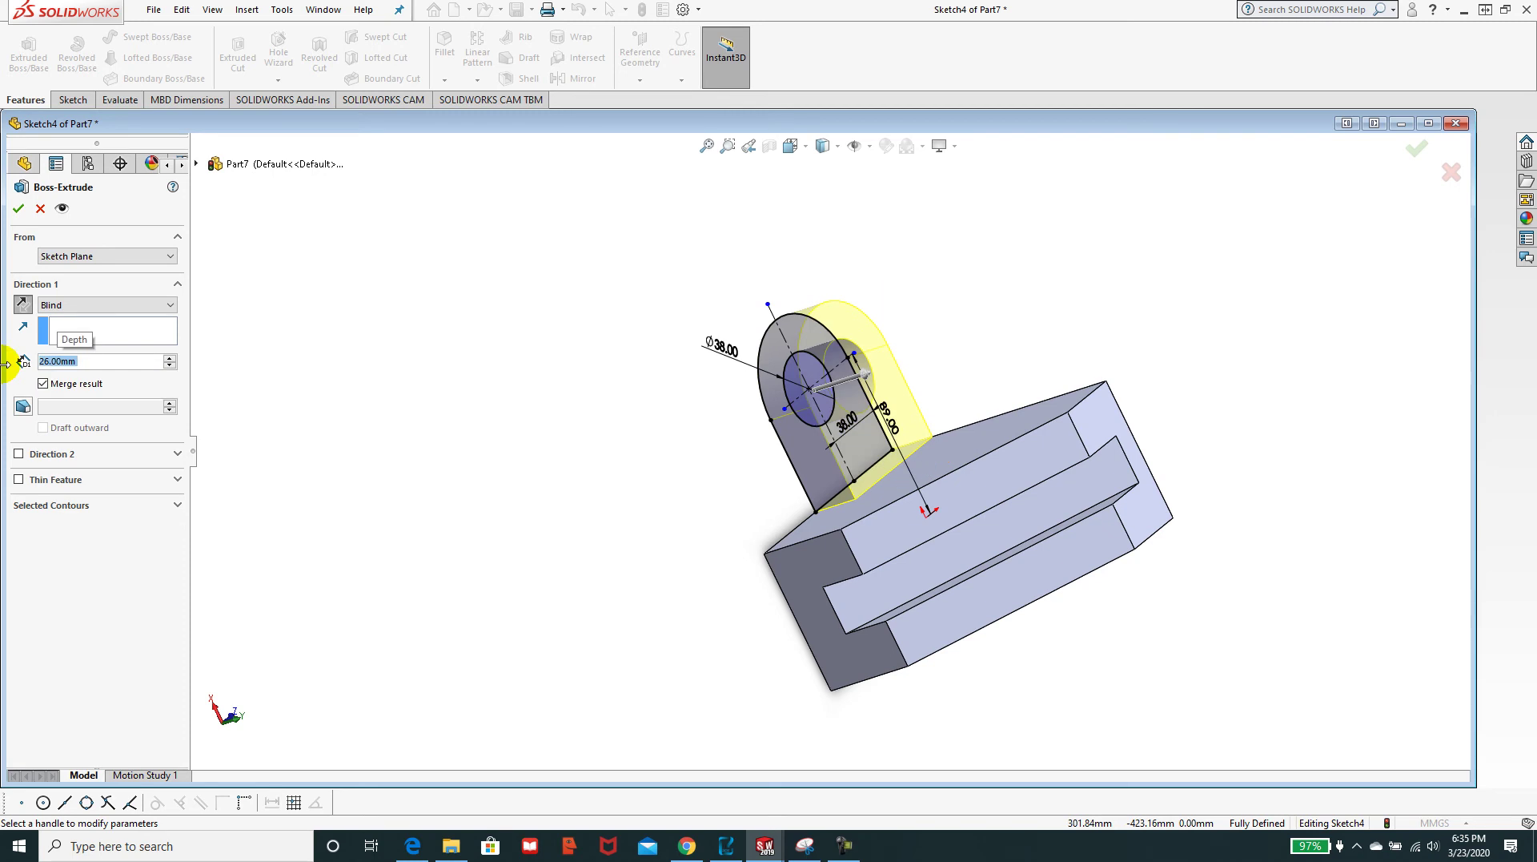
{"action": "left_click", "coordinate": [19, 209]}
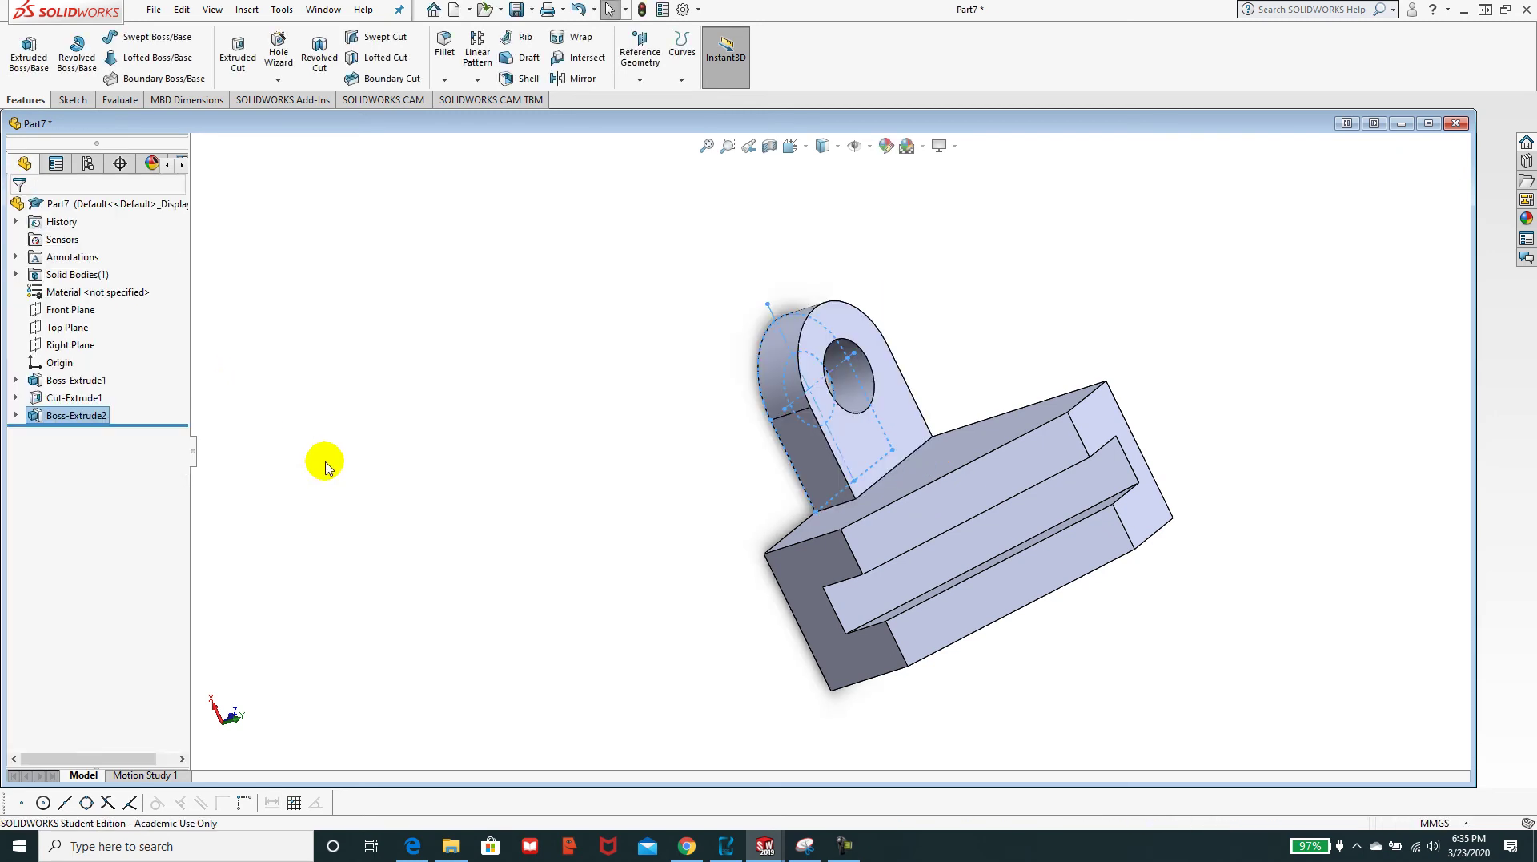
- Sketch a circle about 54 mm in diameter on the tab's upper face, centred on the existing hole
{"action": "key", "text": "space"}
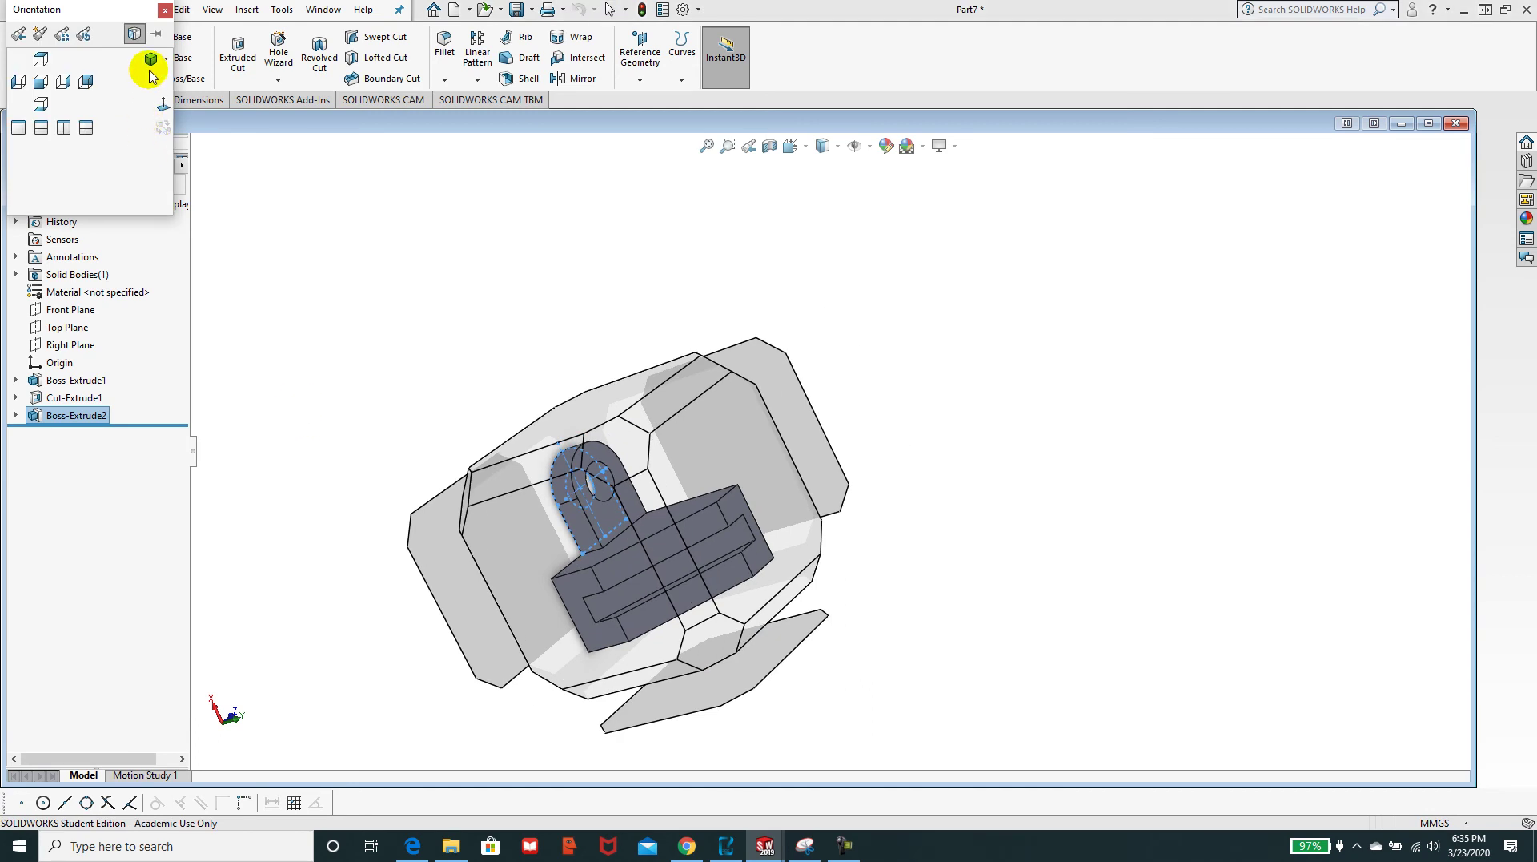
{"action": "left_click", "coordinate": [150, 60]}
{"action": "middle_click_drag", "start_coordinate": [817, 568], "coordinate": [574, 800]}
{"action": "key", "text": "Right"}
{"action": "key", "text": "Right"}
{"action": "key", "text": "Right"}
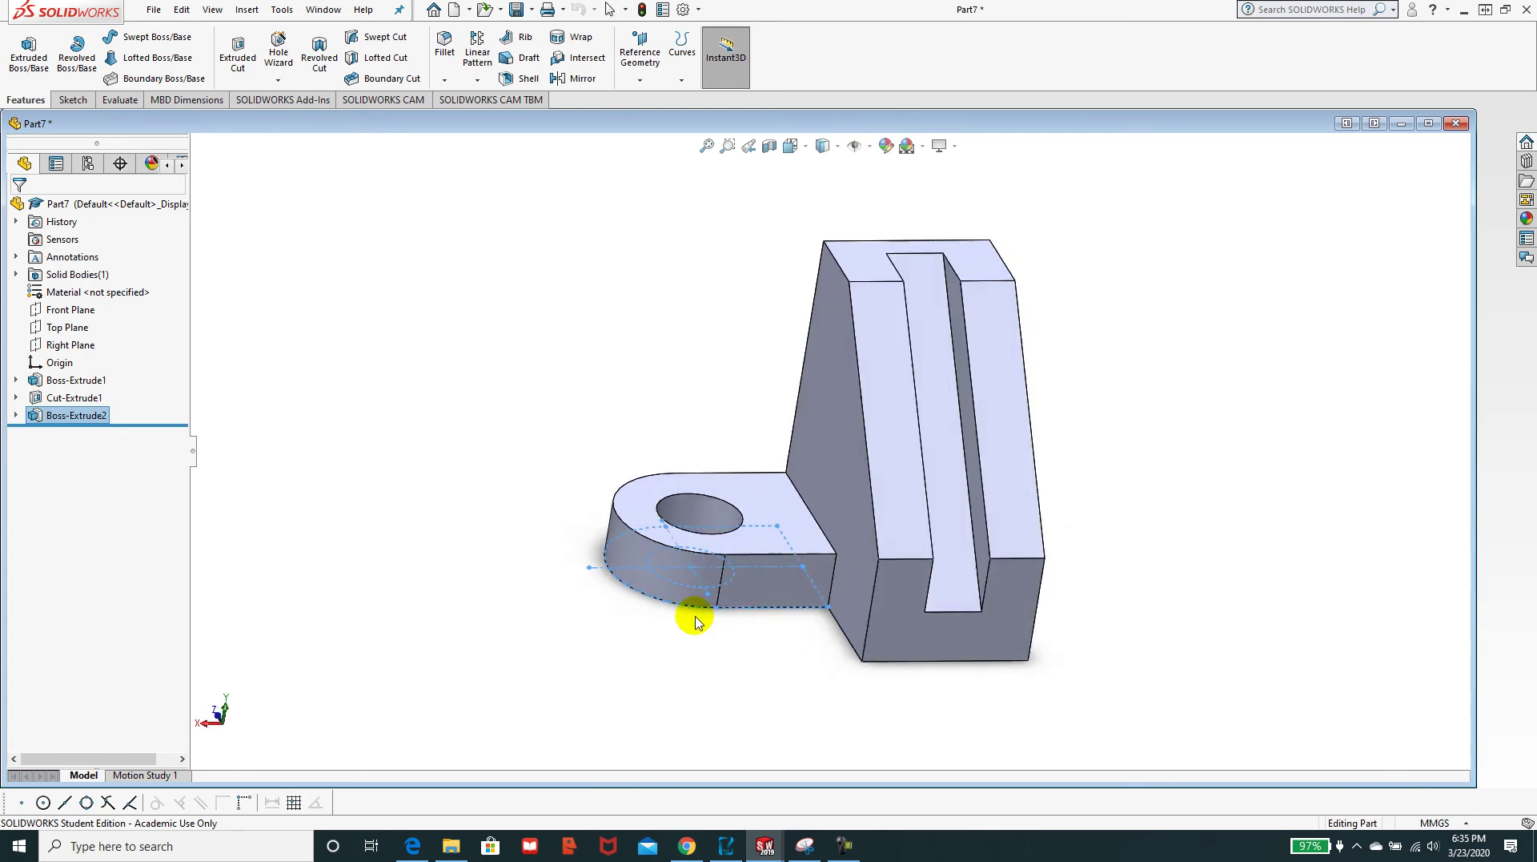
{"action": "scroll", "coordinate": [734, 525], "scroll_direction": "down", "scroll_amount": 5}
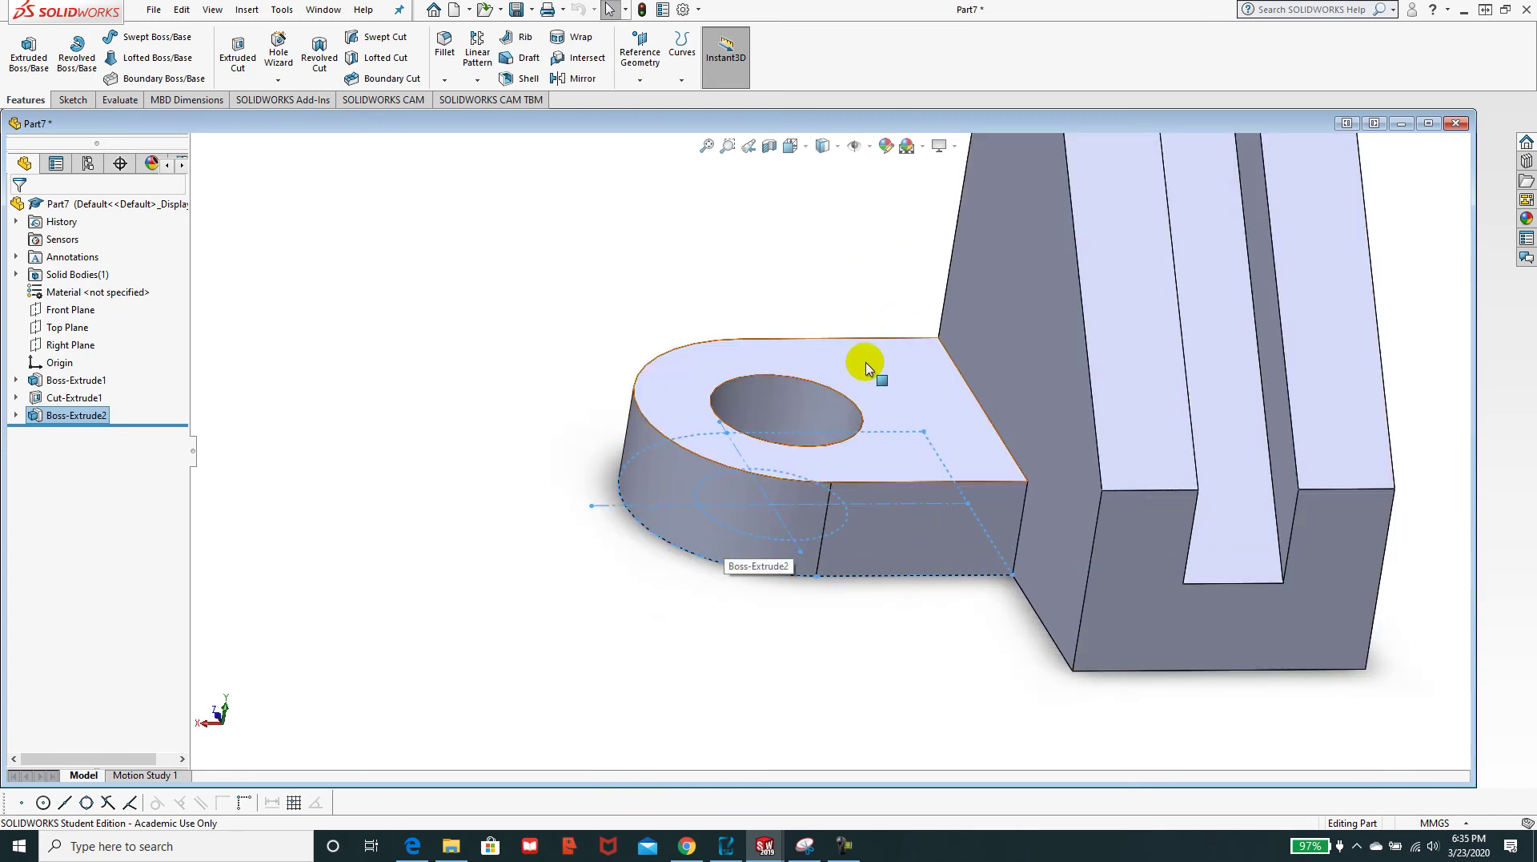
{"action": "left_click", "coordinate": [861, 382]}
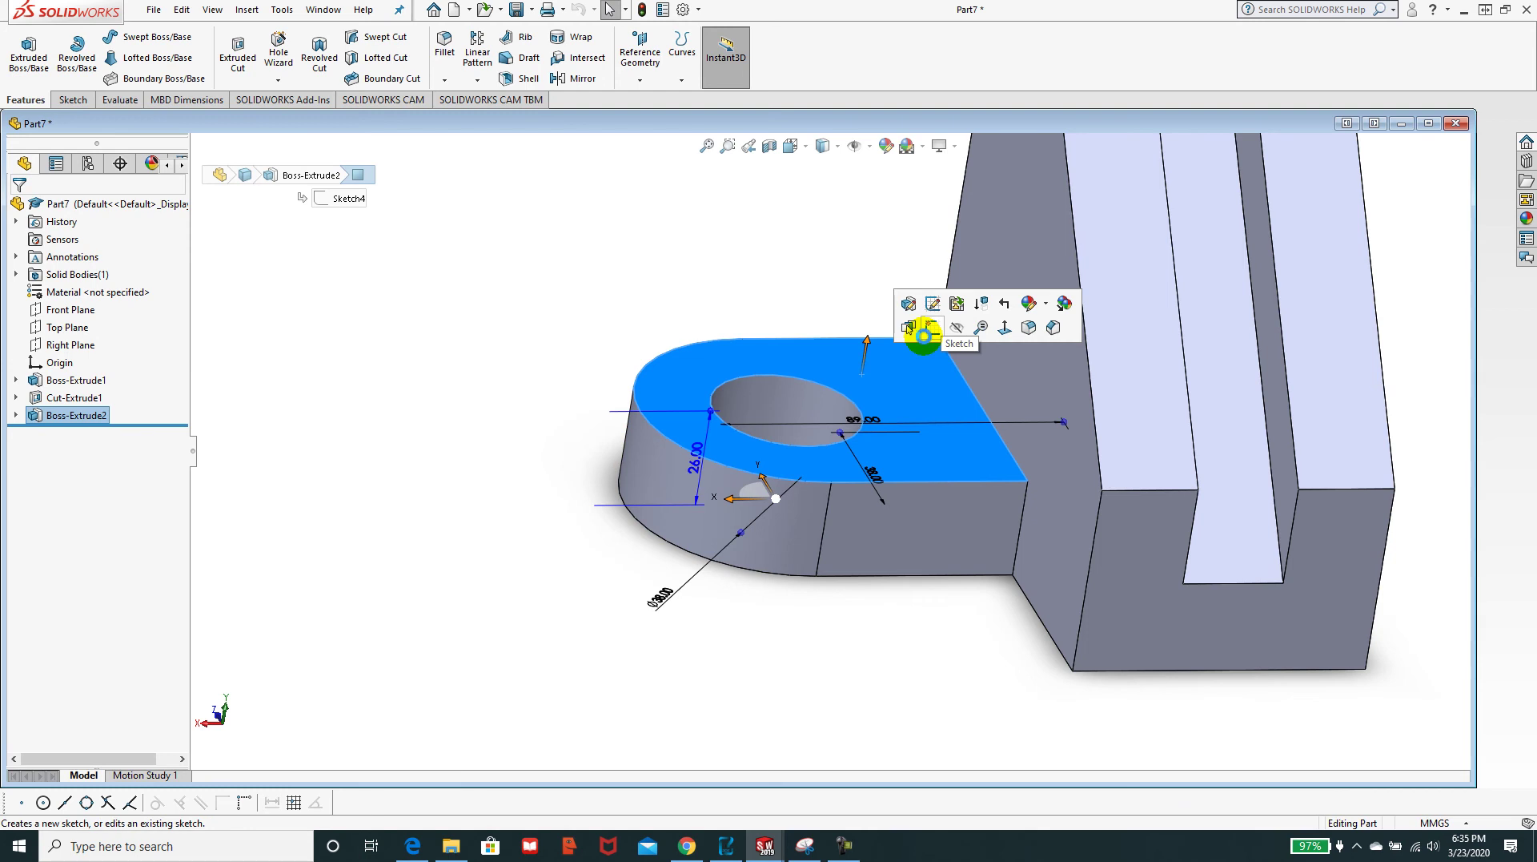
{"action": "left_click", "coordinate": [927, 342]}
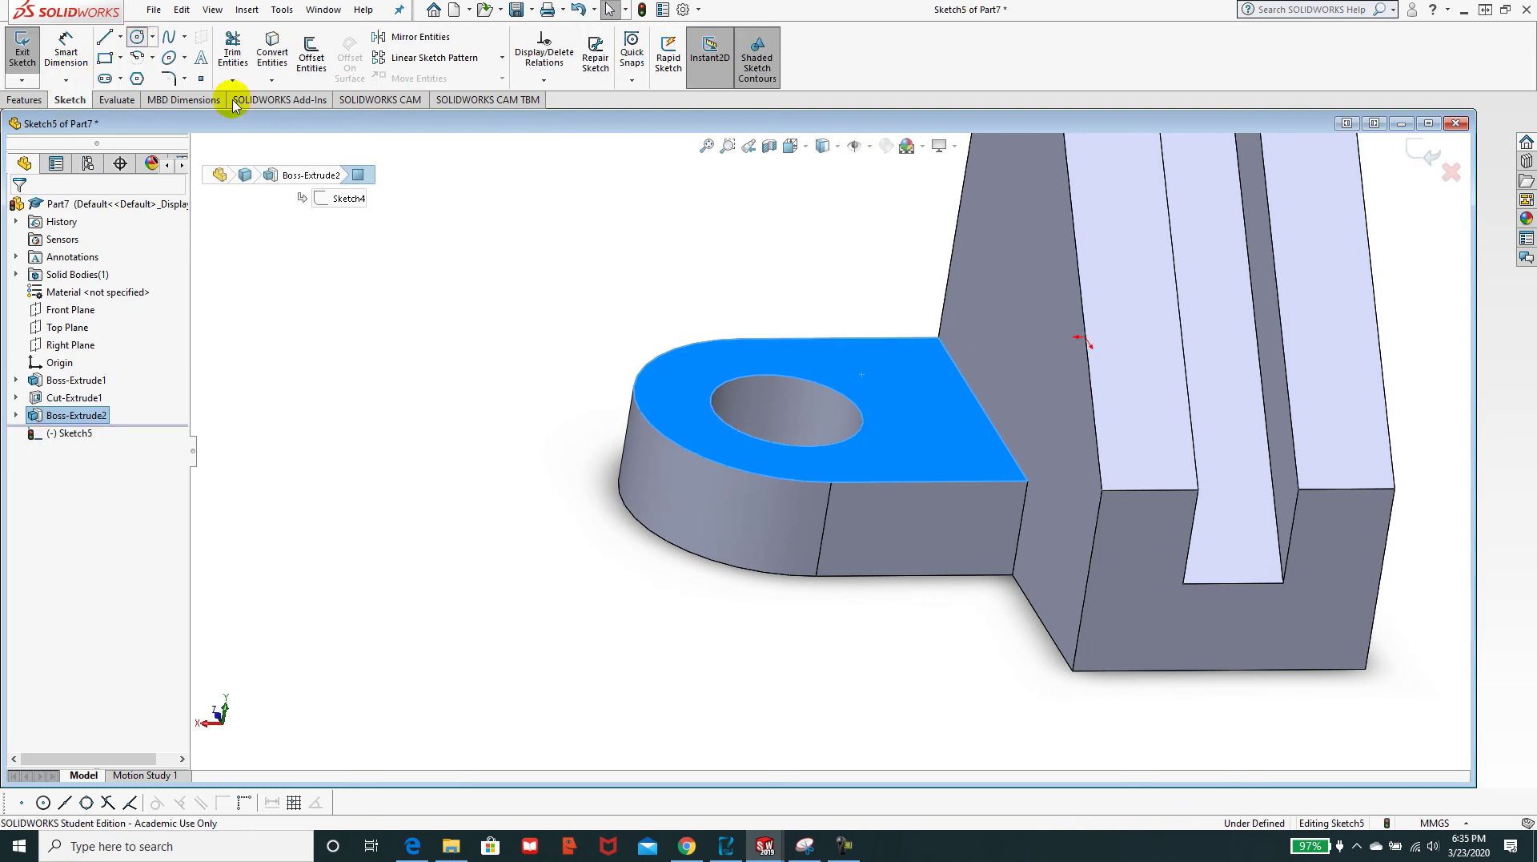
{"action": "left_click", "coordinate": [139, 37]}
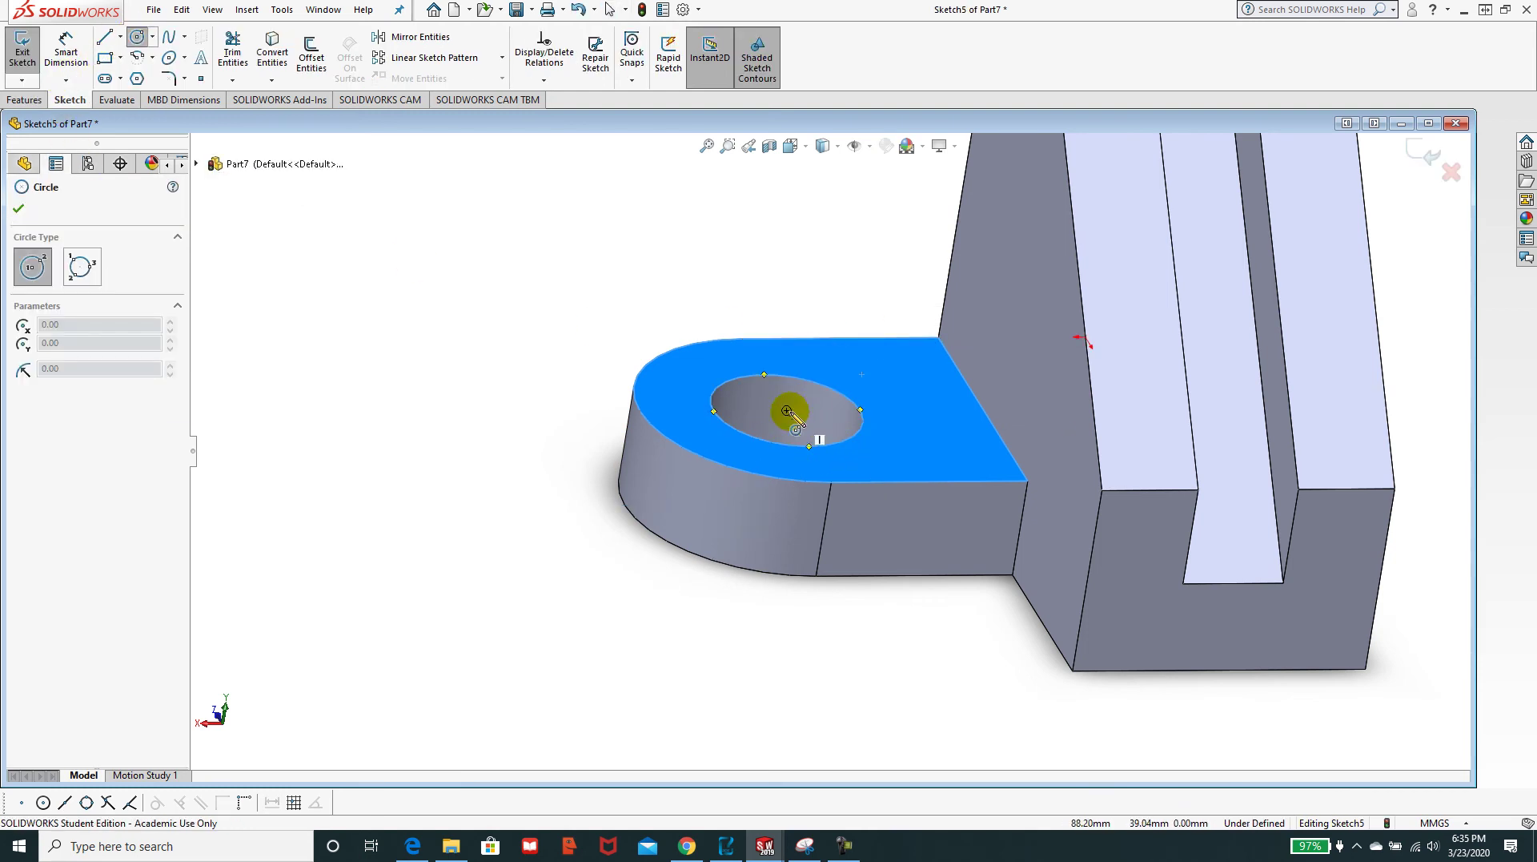
{"action": "left_click", "coordinate": [788, 411]}
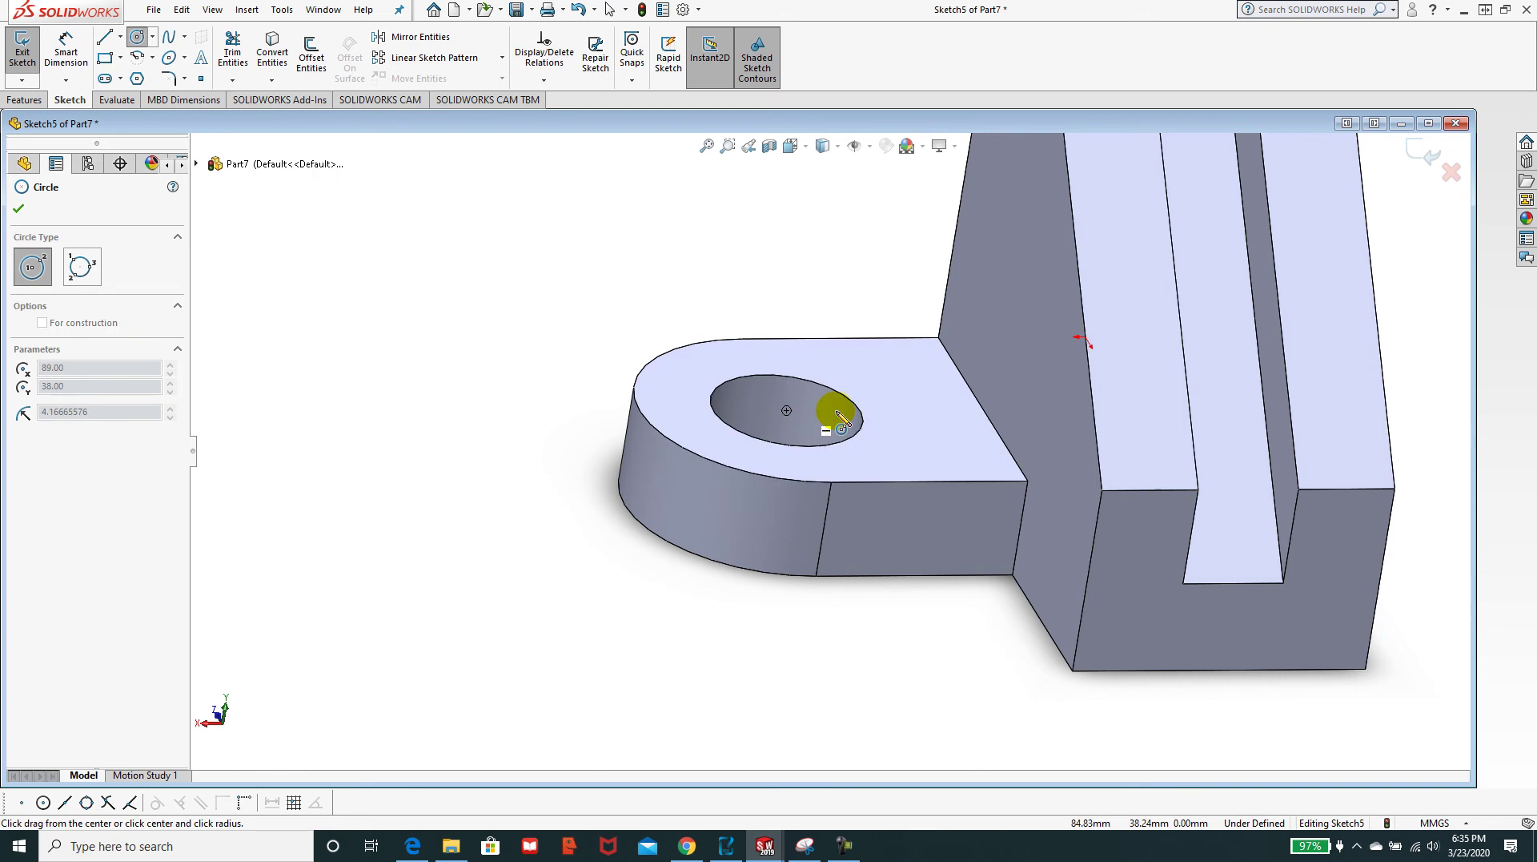
{"action": "left_click", "coordinate": [891, 410]}
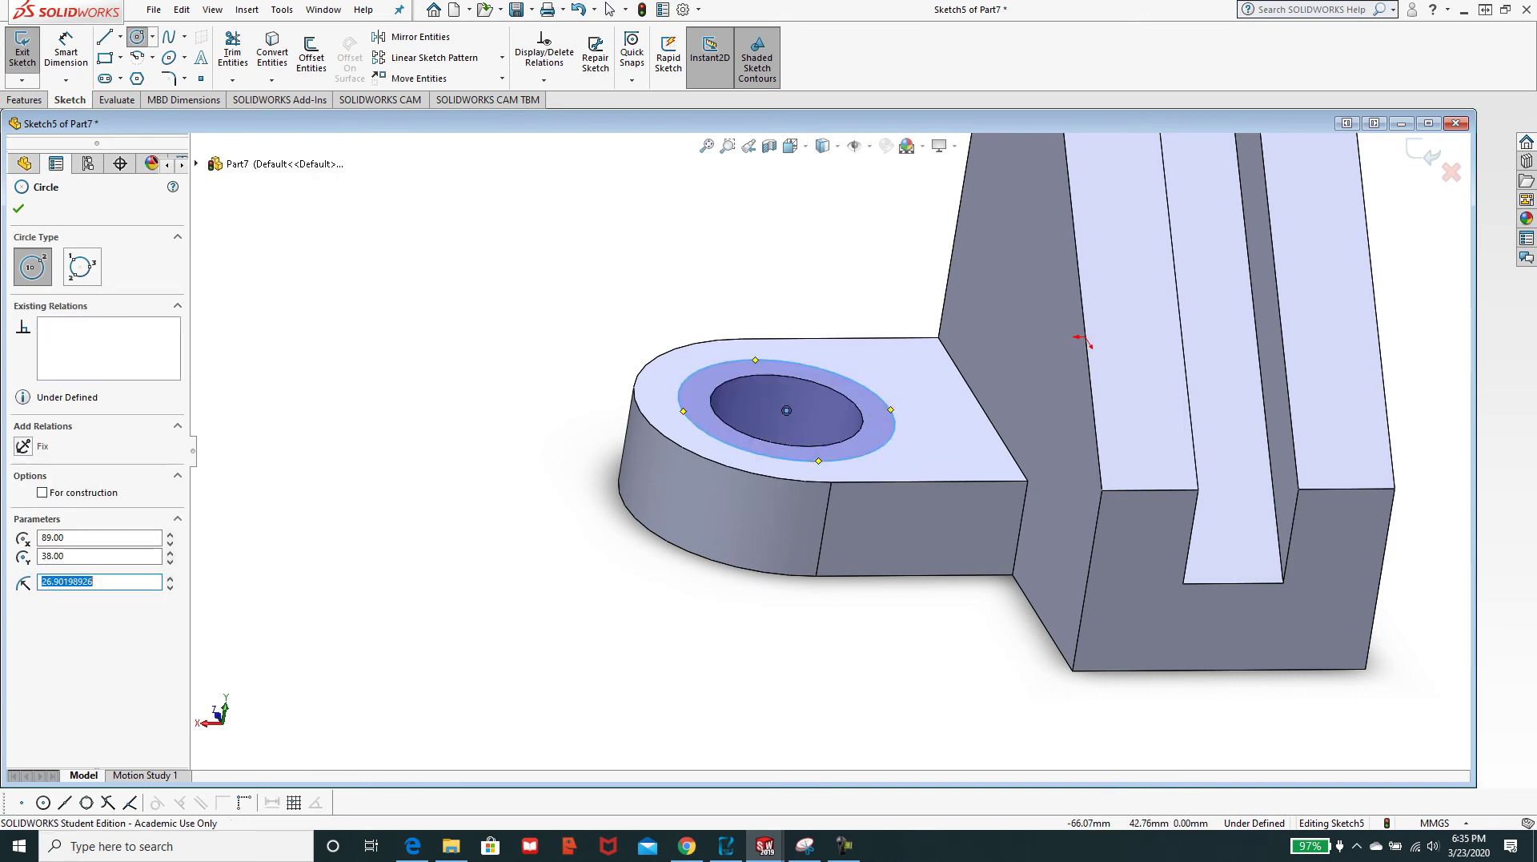
- Look up the spot face's diameter and depth in the CSWA practice PDF, then return to the part sketch
{"action": "key", "text": "alt+Tab"}
{"action": "scroll", "coordinate": [1100, 378], "scroll_direction": "down", "scroll_amount": 15}
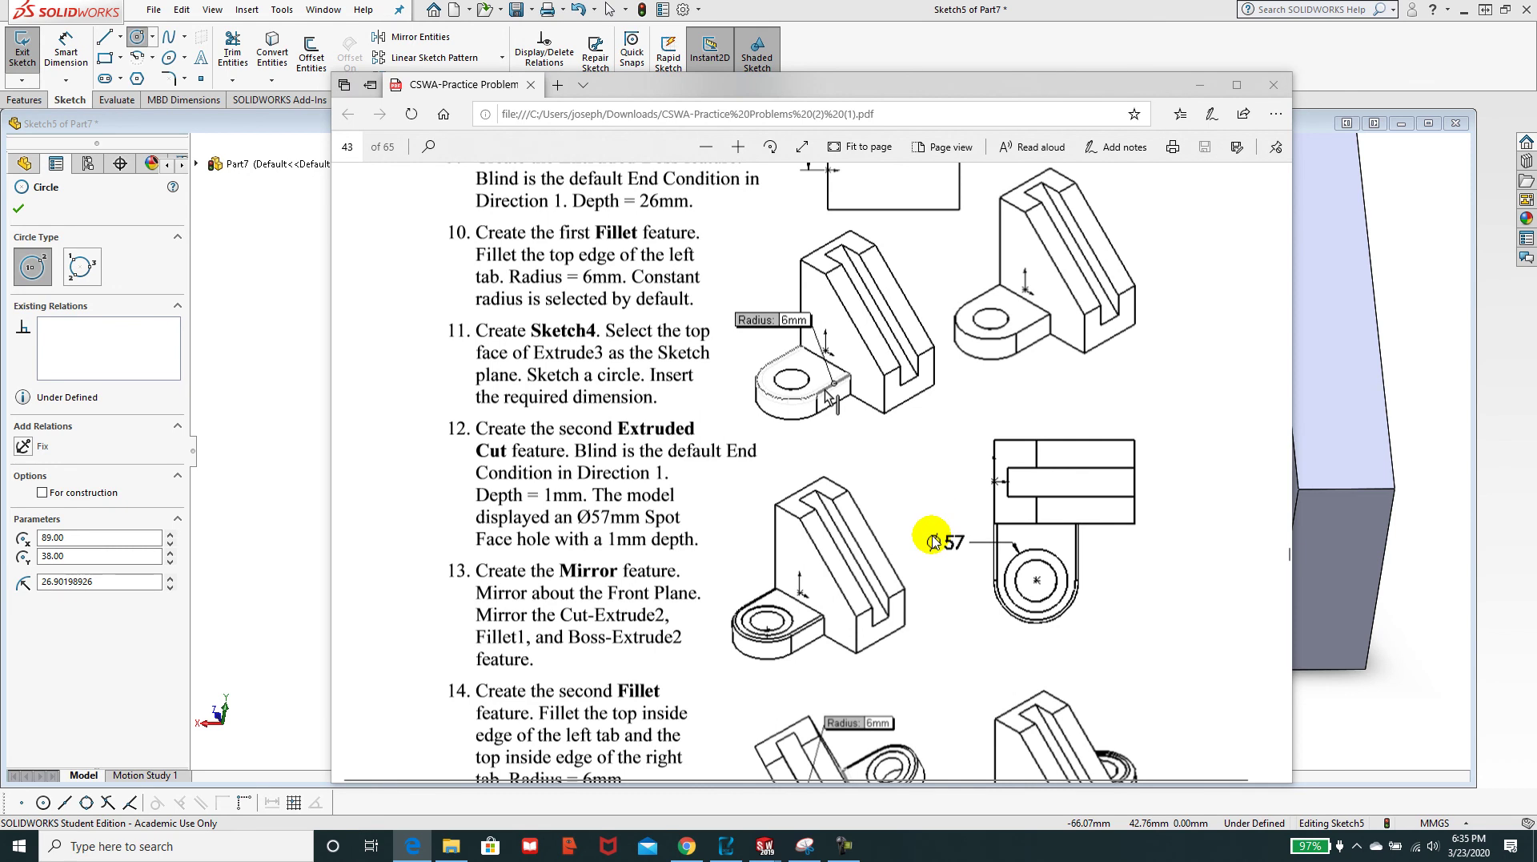
{"action": "scroll", "coordinate": [1042, 375], "scroll_direction": "up", "scroll_amount": 10}
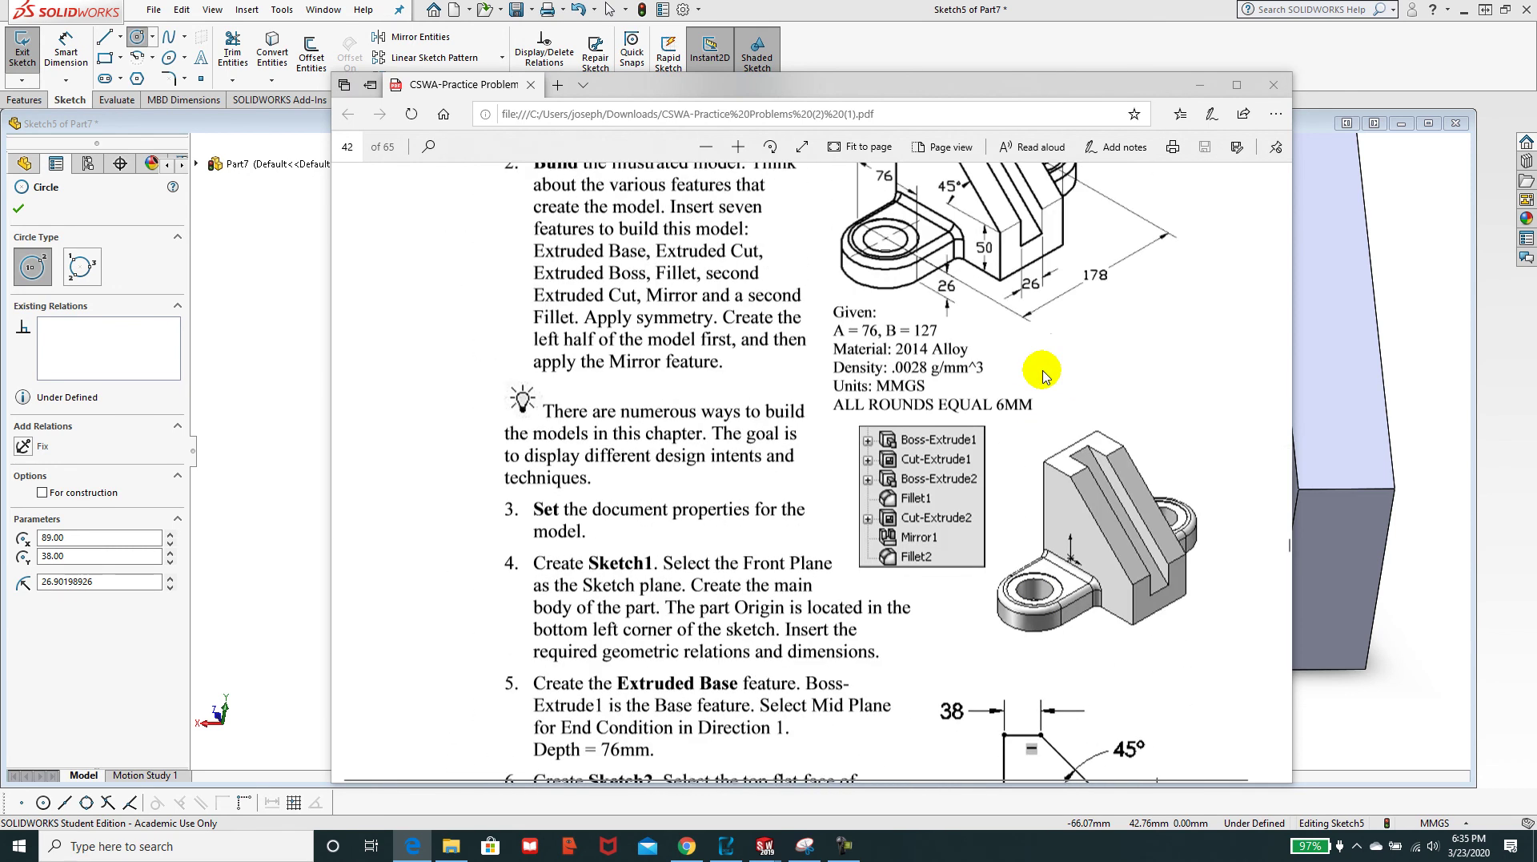
{"action": "scroll", "coordinate": [1043, 375], "scroll_direction": "up", "scroll_amount": 3}
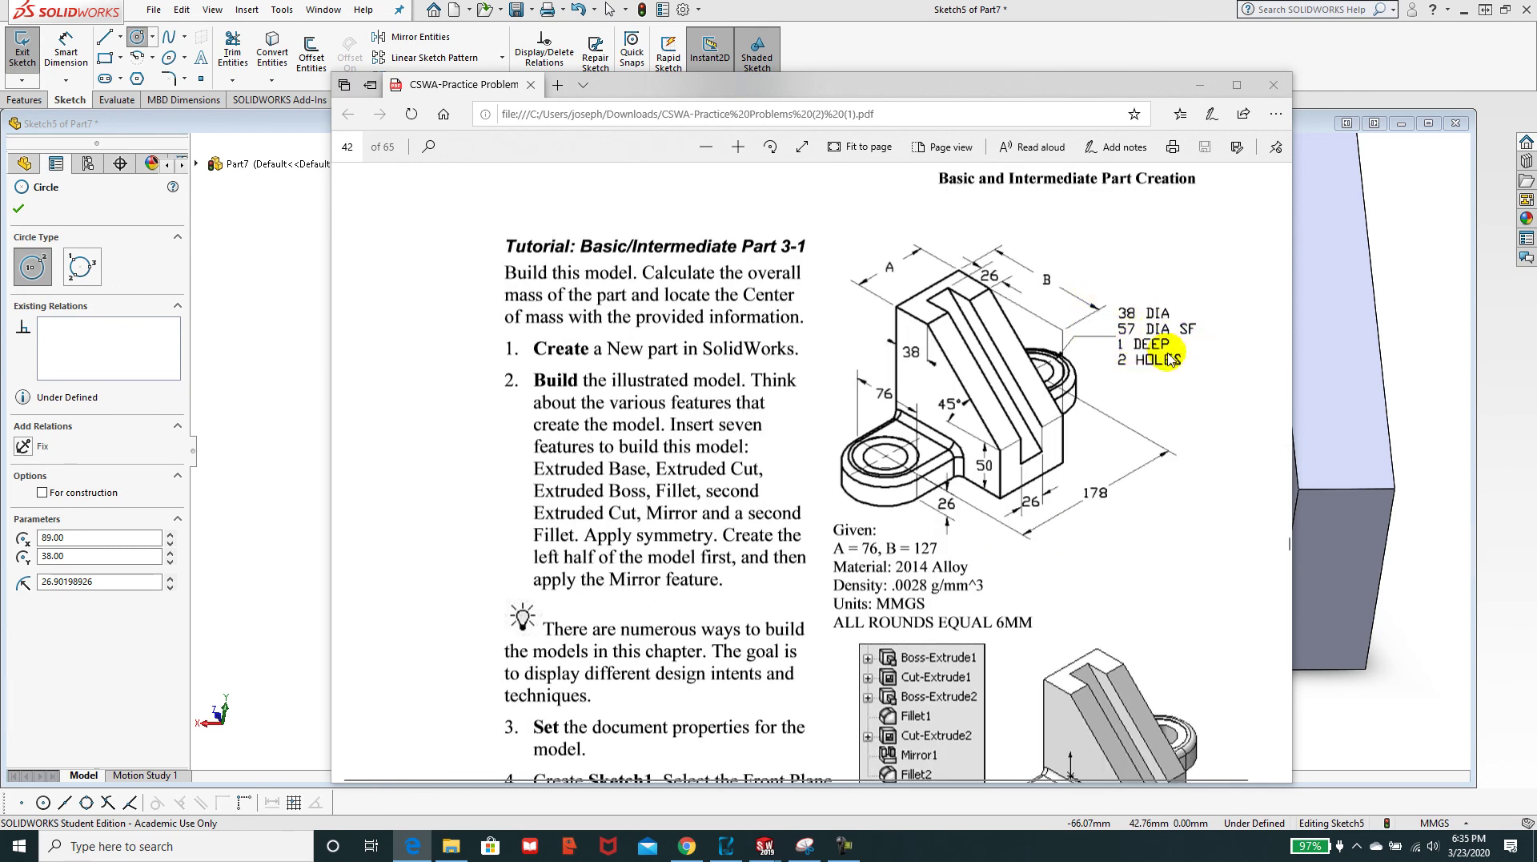
{"action": "left_click_drag", "start_coordinate": [850, 83], "coordinate": [1536, 83]}
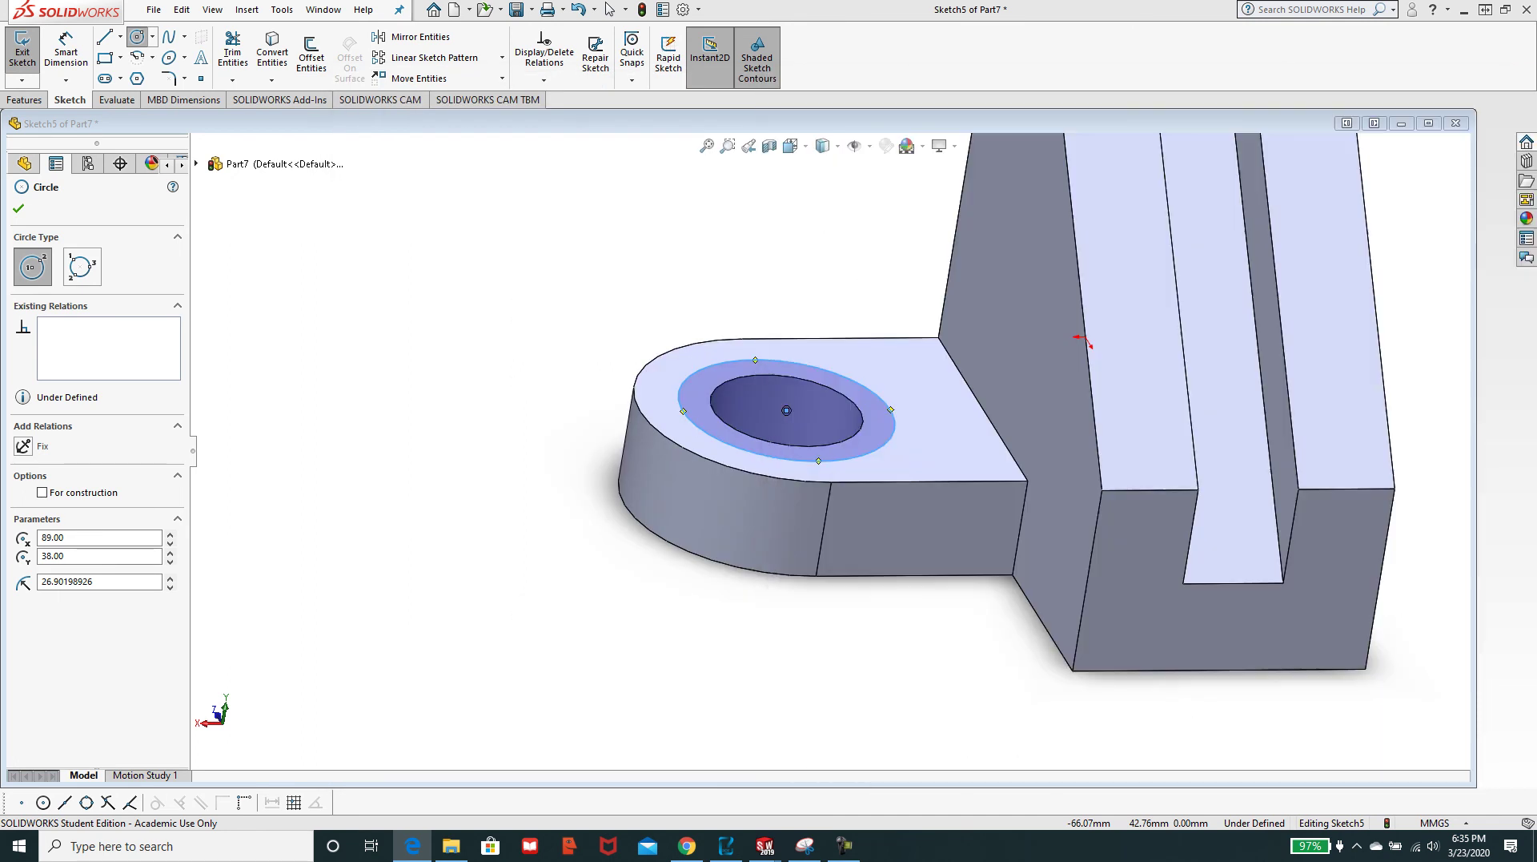
{"action": "left_click", "coordinate": [65, 50]}
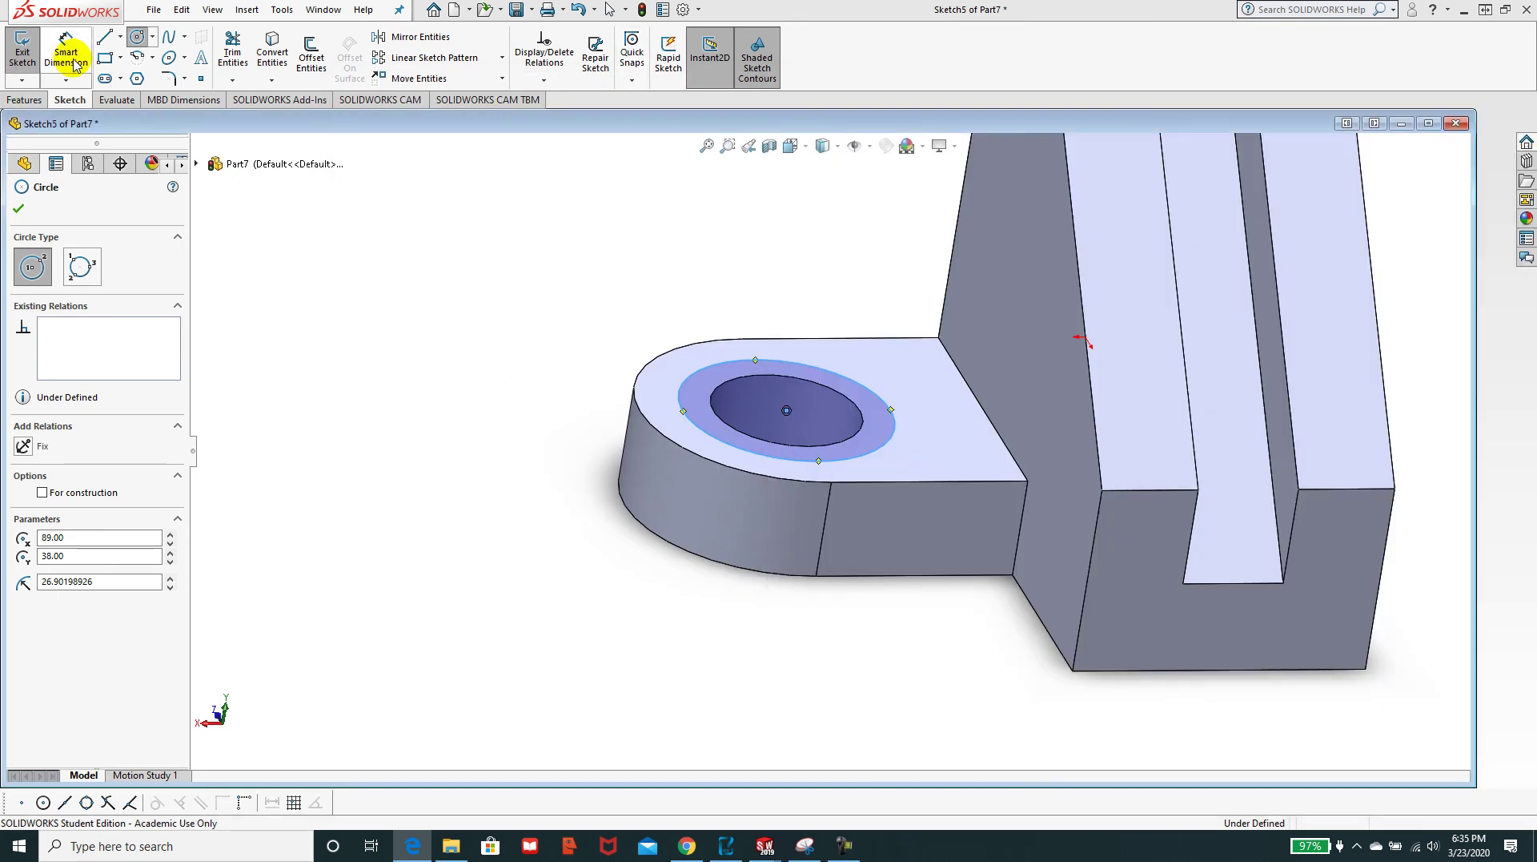
{"action": "left_click", "coordinate": [692, 375]}
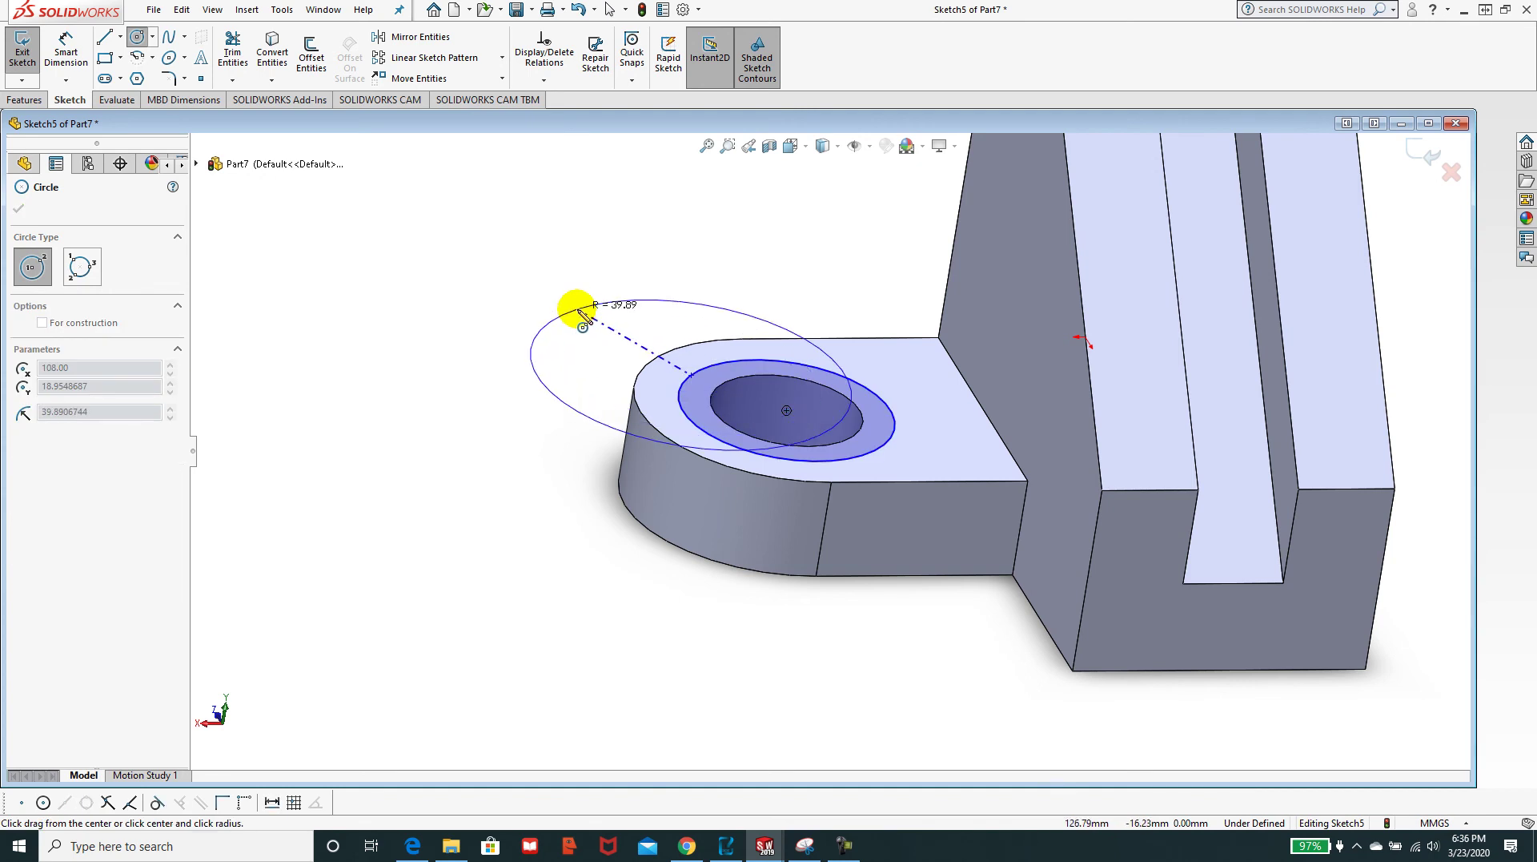
{"action": "key", "text": "Escape"}
- Dimension the spot-face circle's diameter as 57 mm
{"action": "left_click", "coordinate": [66, 49]}
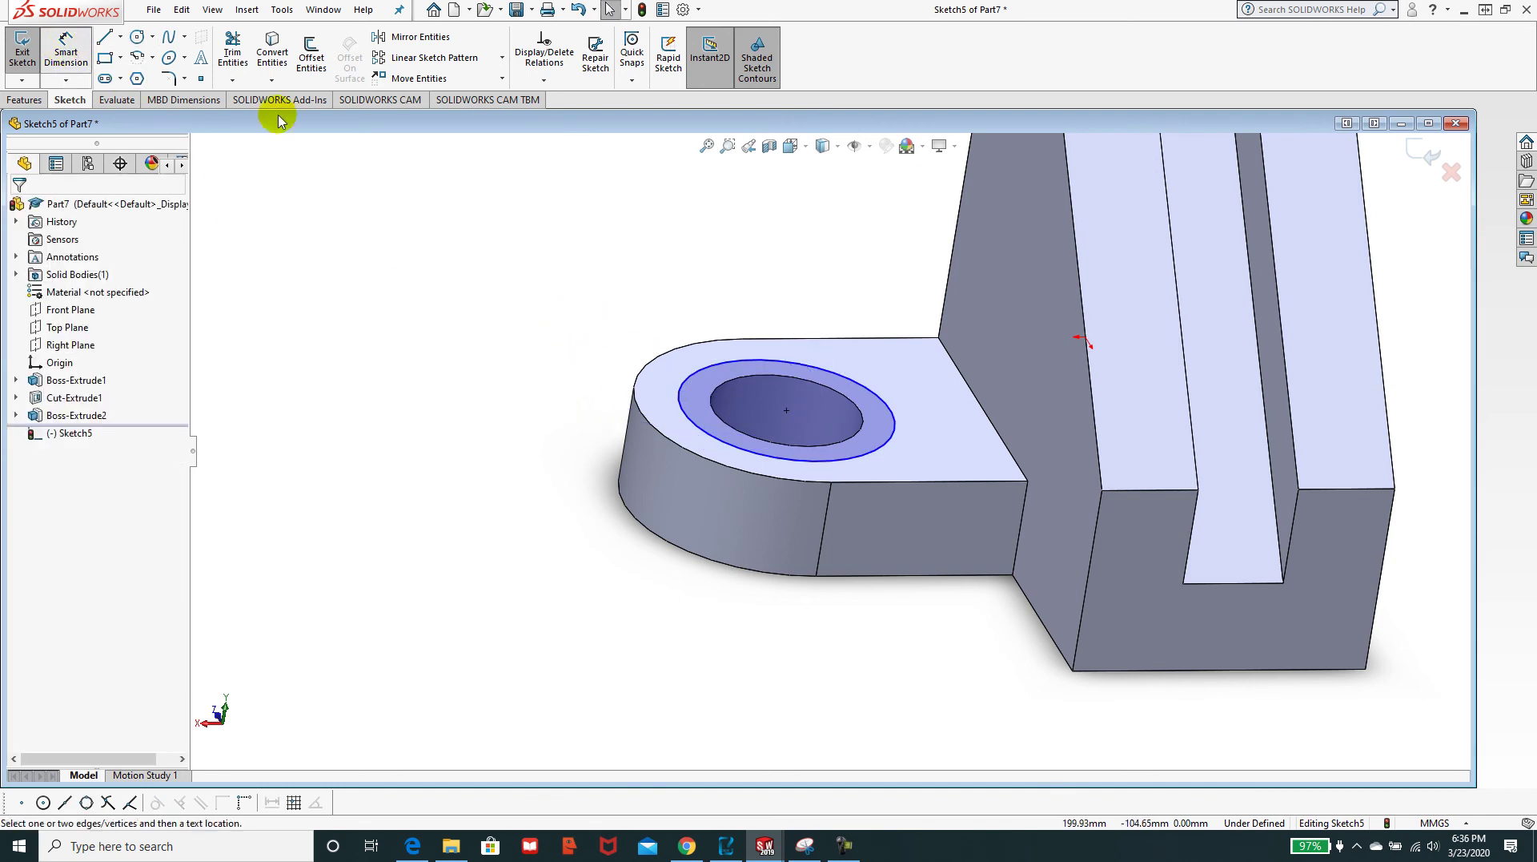
{"action": "left_click", "coordinate": [695, 382]}
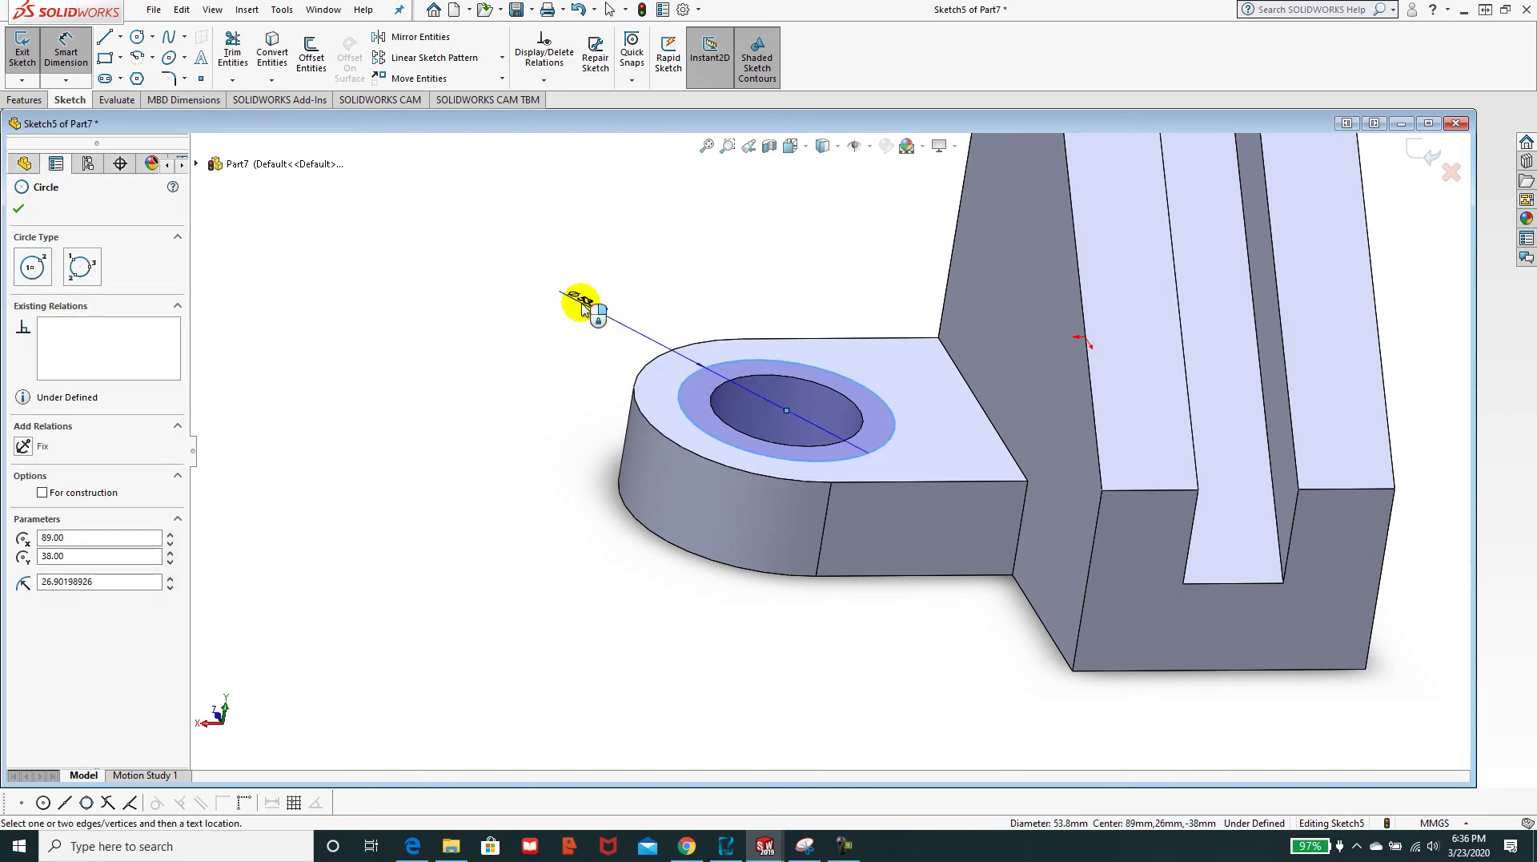
{"action": "left_click", "coordinate": [582, 306]}
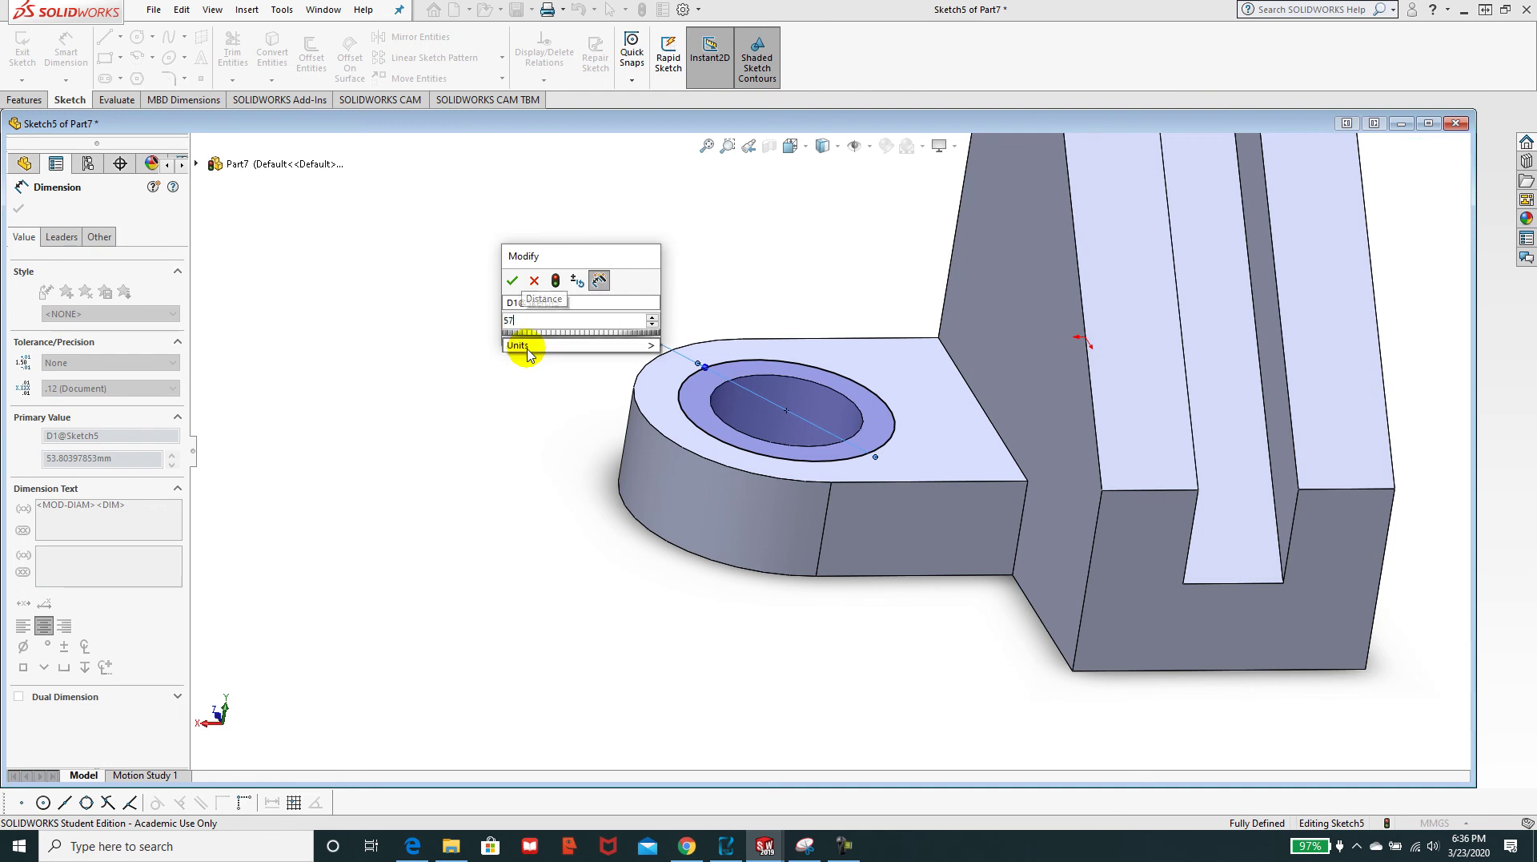
{"action": "key", "text": "Return"}
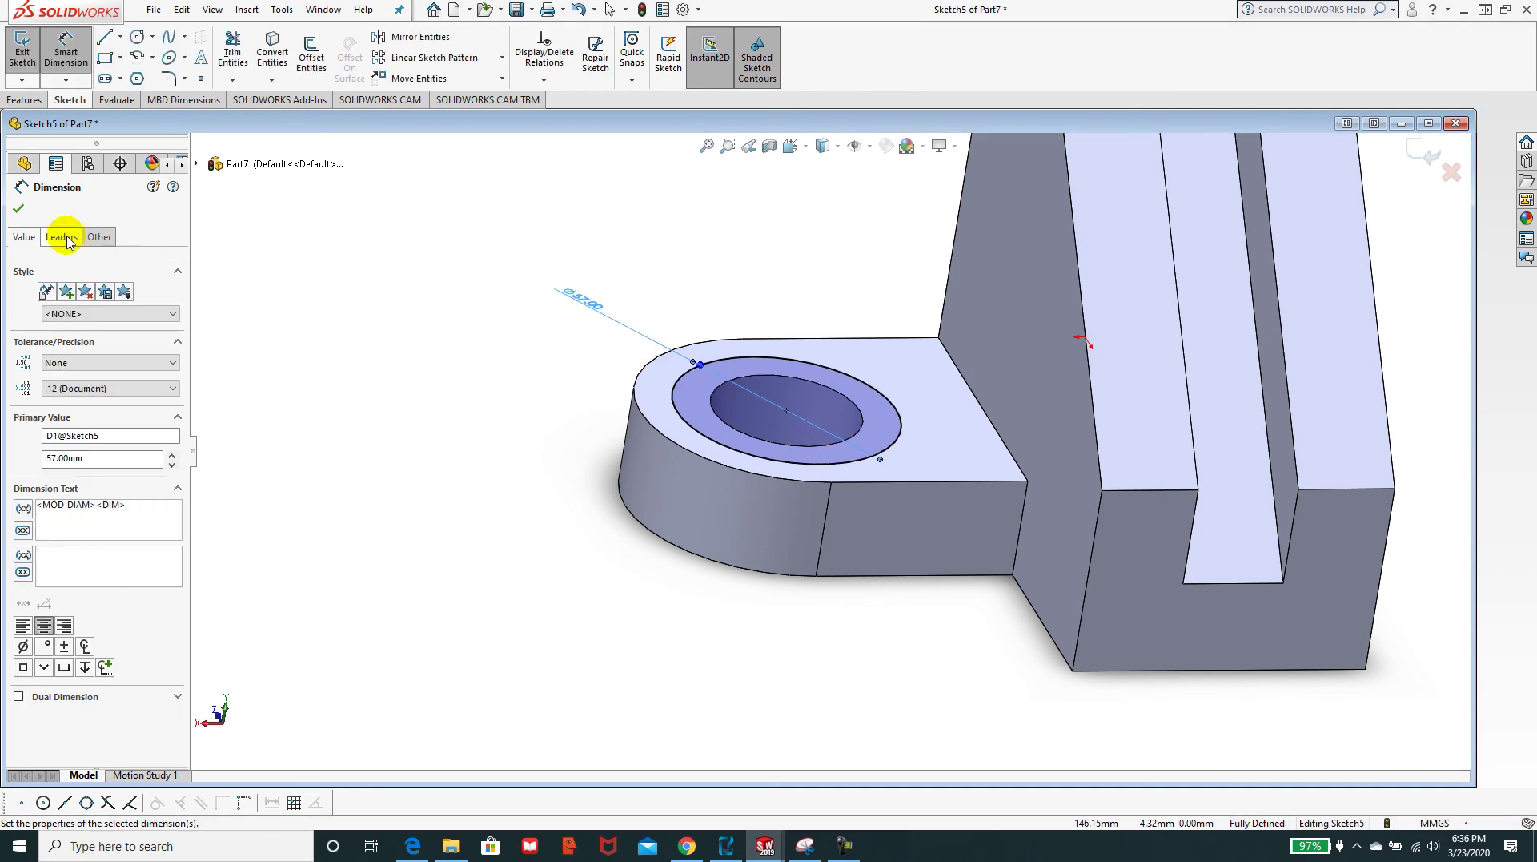
{"action": "left_click", "coordinate": [17, 210]}
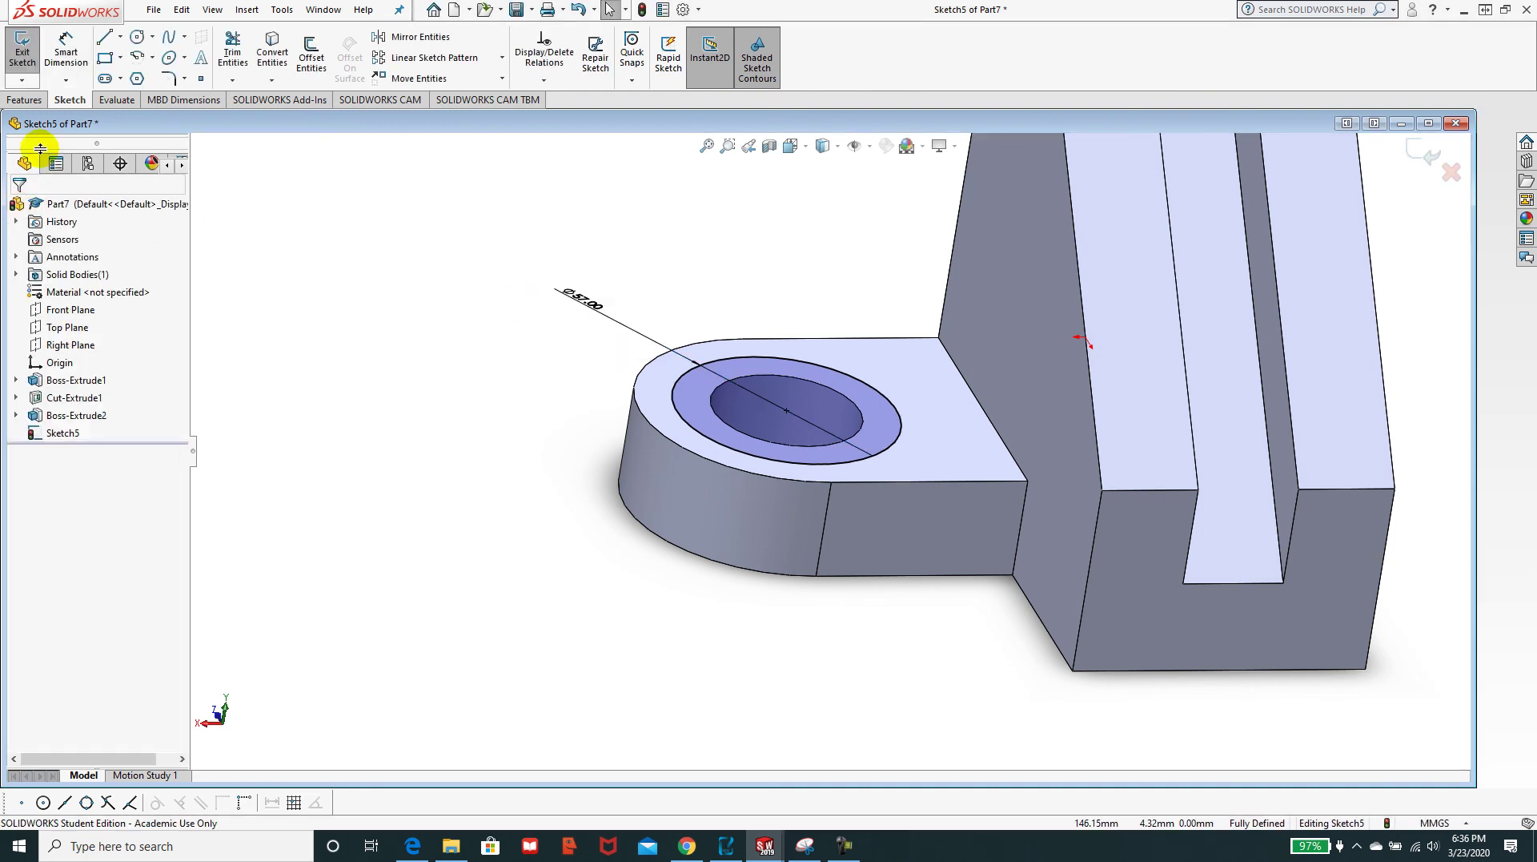
- Cut-extrude the spot-face circle 1 mm blind into the tab's upper face
{"action": "left_click", "coordinate": [25, 101]}
{"action": "left_click", "coordinate": [238, 52]}
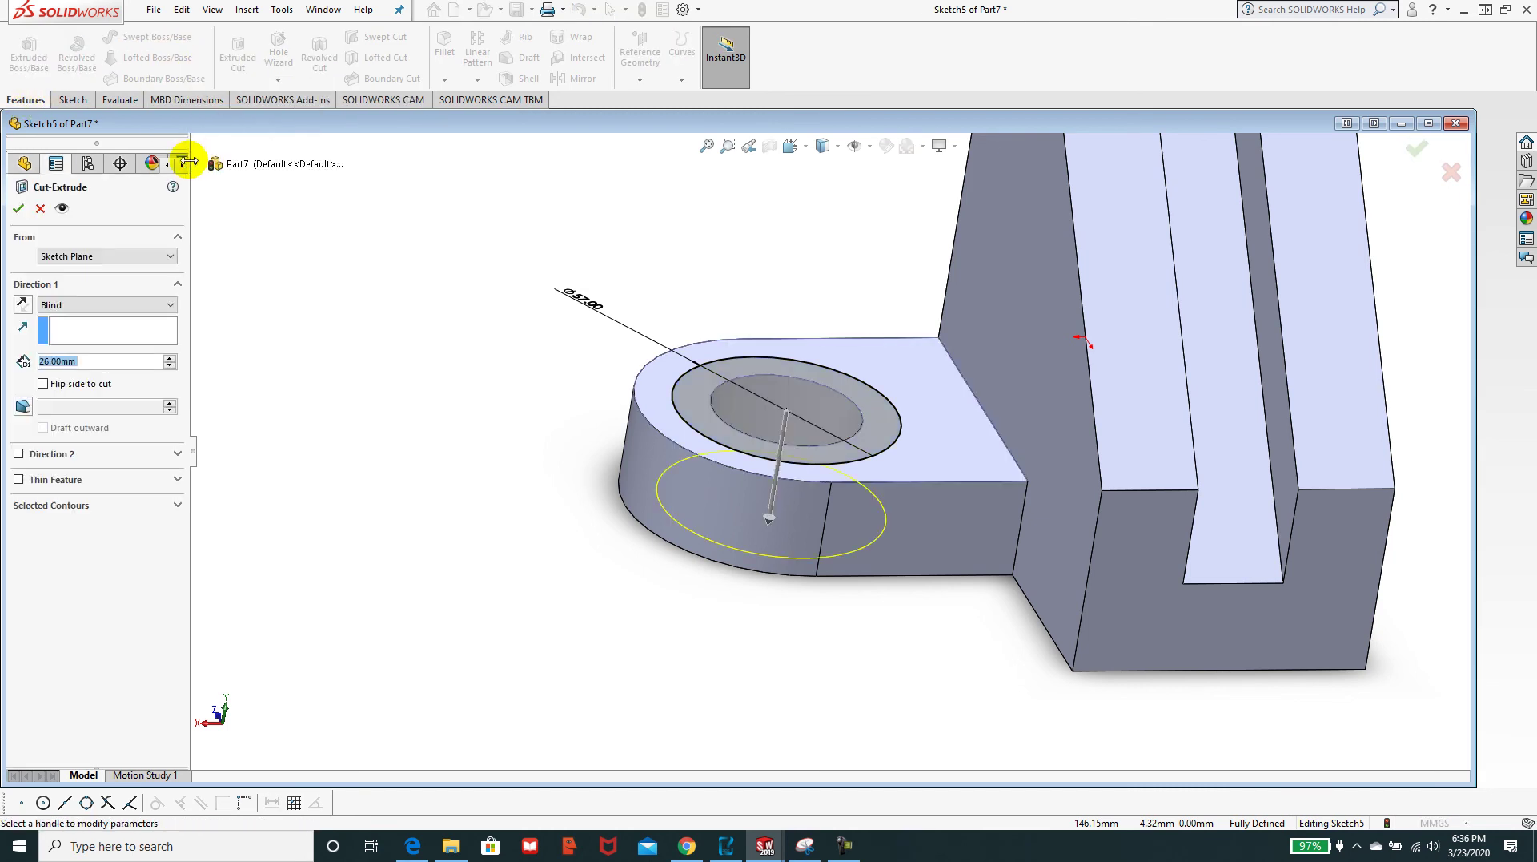
{"action": "type", "text": "1"}
{"action": "key", "text": "Return"}
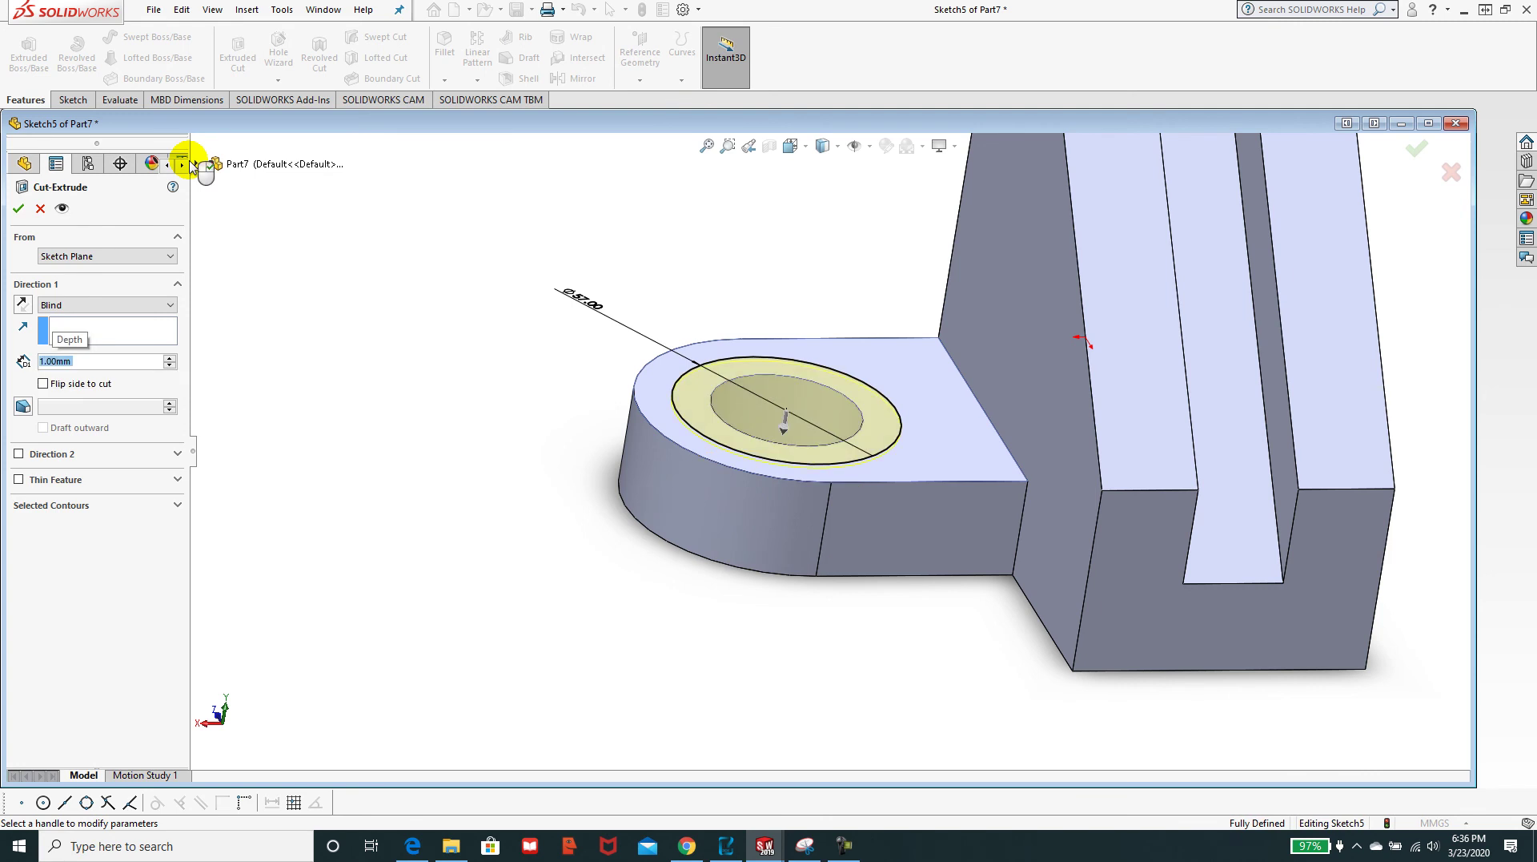
{"action": "left_click", "coordinate": [18, 209]}
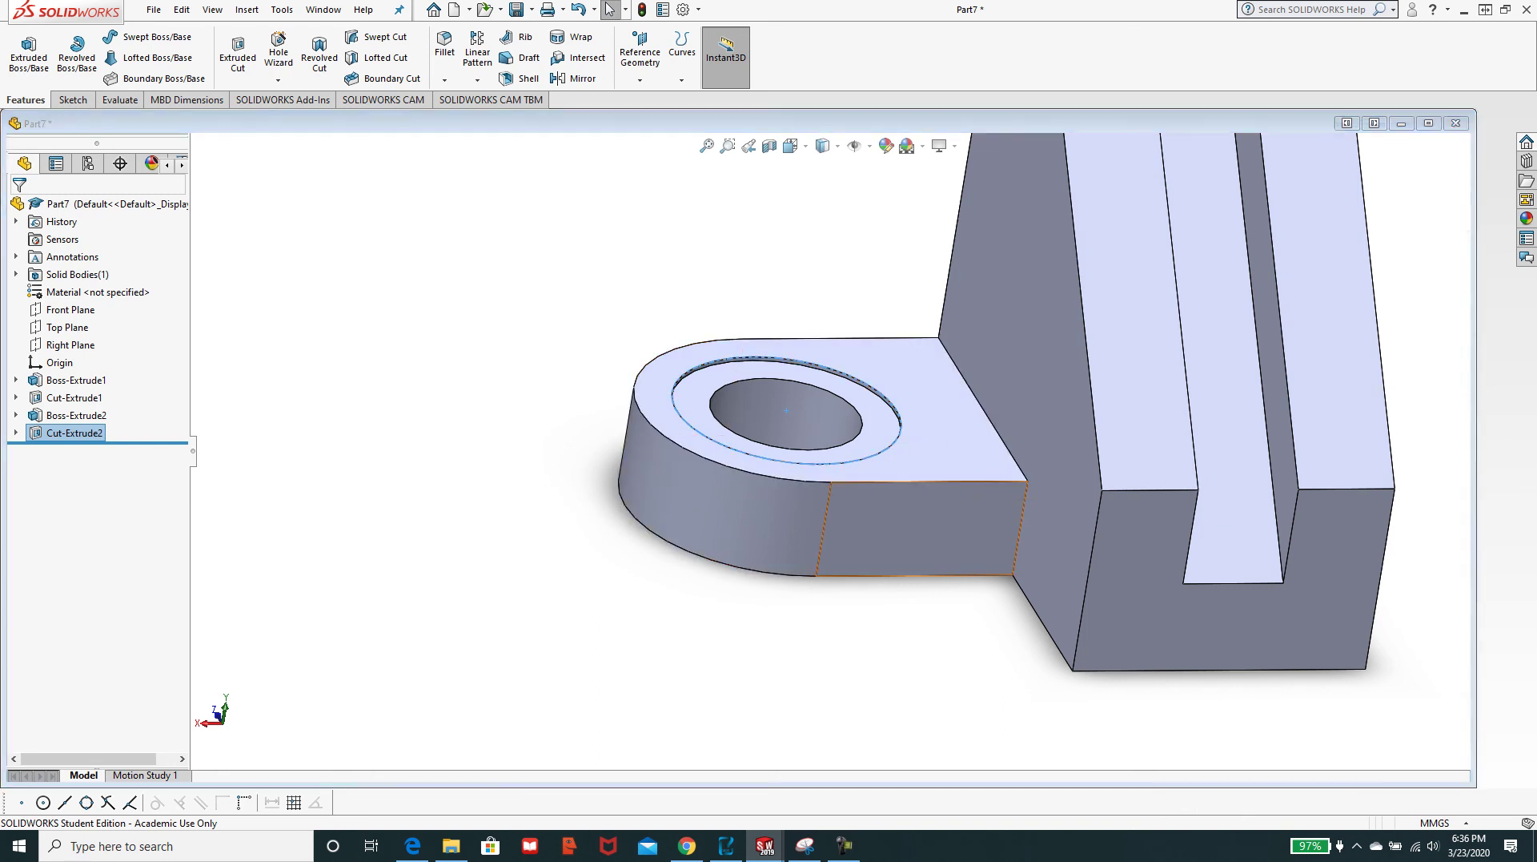
- Check the fillet instructions in the CSWA practice PDF and round the tab's outer upper edge with a 6 mm symmetric fillet
{"action": "key", "text": "alt+Tab"}
{"action": "scroll", "coordinate": [1121, 361], "scroll_direction": "down", "scroll_amount": 5}
{"action": "scroll", "coordinate": [1172, 403], "scroll_direction": "down", "scroll_amount": 10}
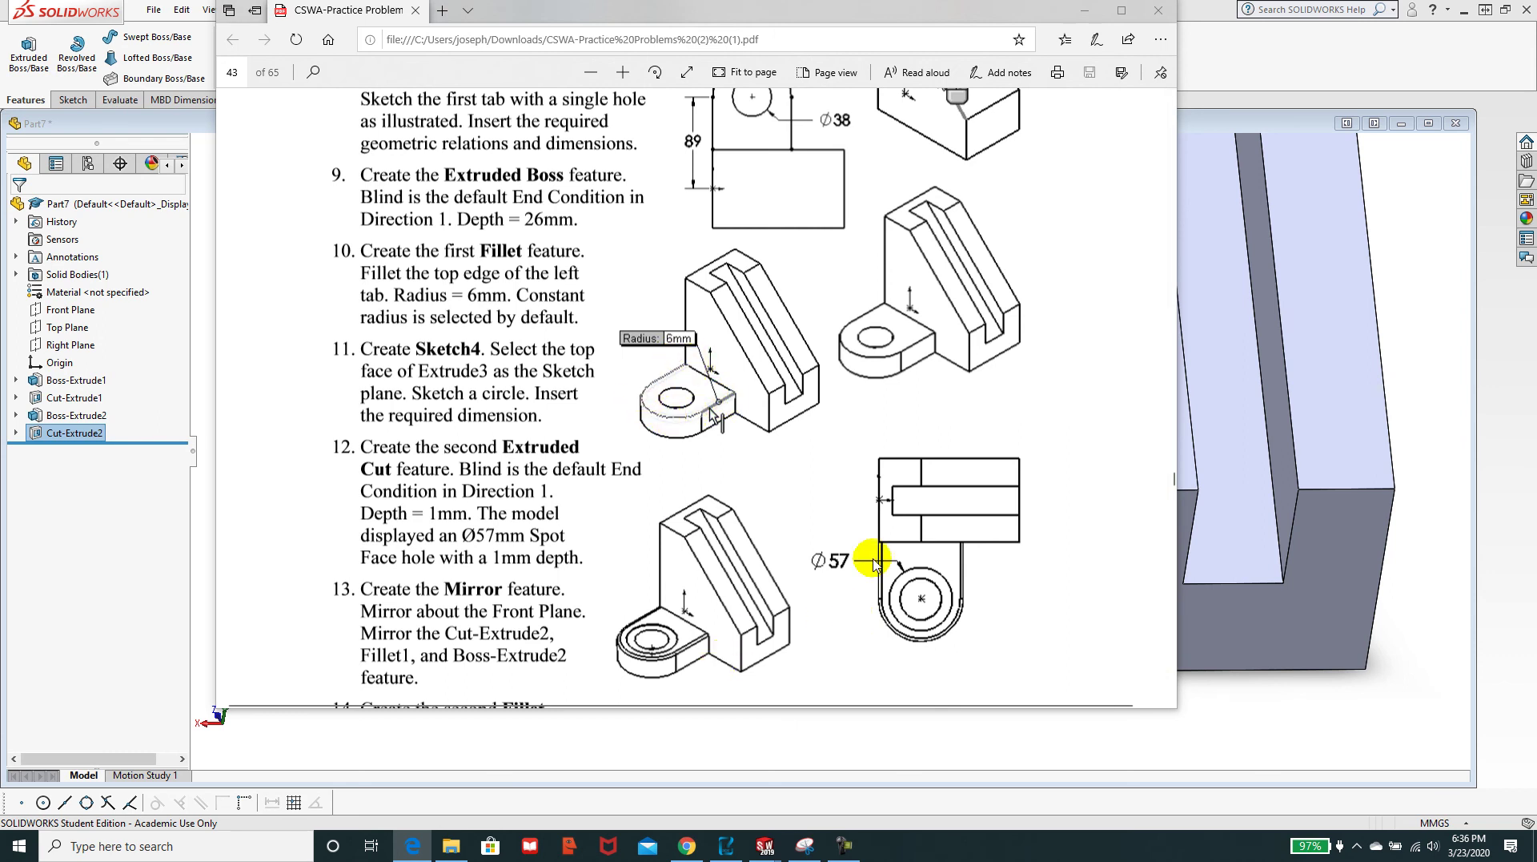
{"action": "scroll", "coordinate": [925, 446], "scroll_direction": "down", "scroll_amount": 1}
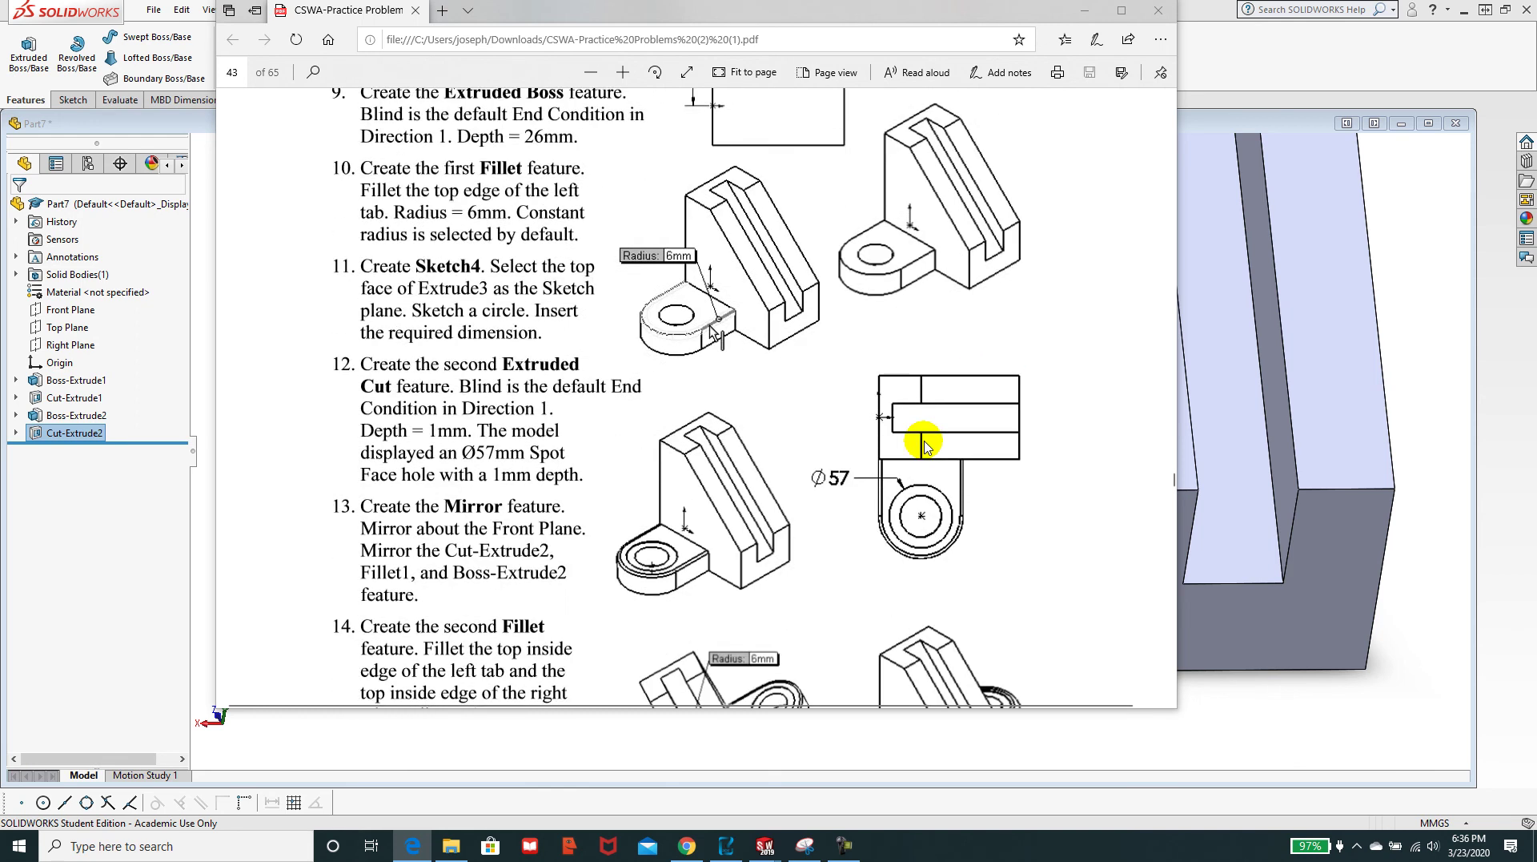
{"action": "scroll", "coordinate": [925, 446], "scroll_direction": "down", "scroll_amount": 5}
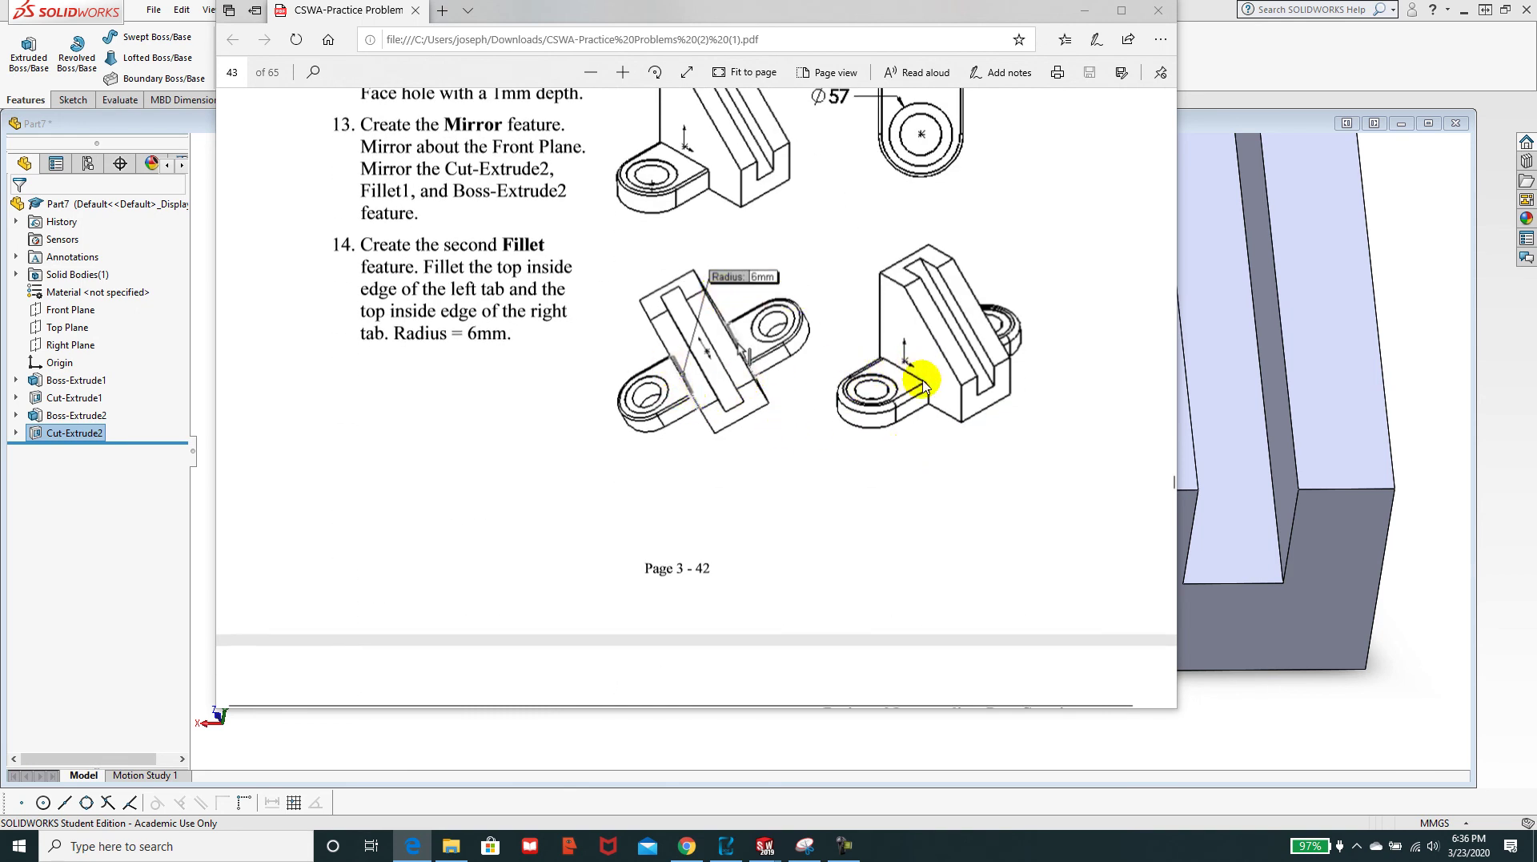
{"action": "left_click_drag", "start_coordinate": [673, 8], "coordinate": [1536, 48]}
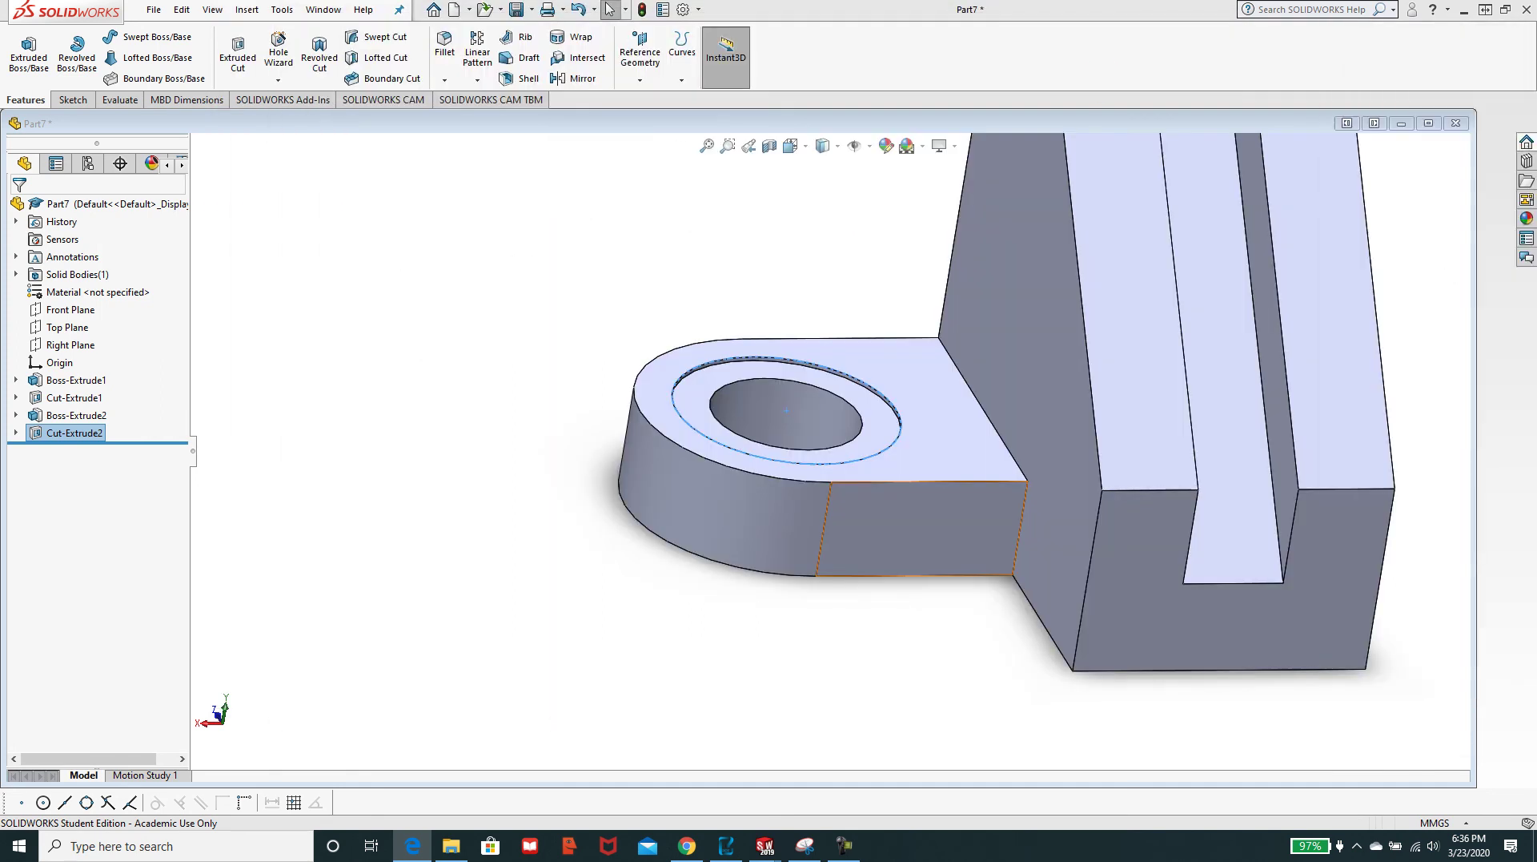
{"action": "left_click", "coordinate": [441, 53]}
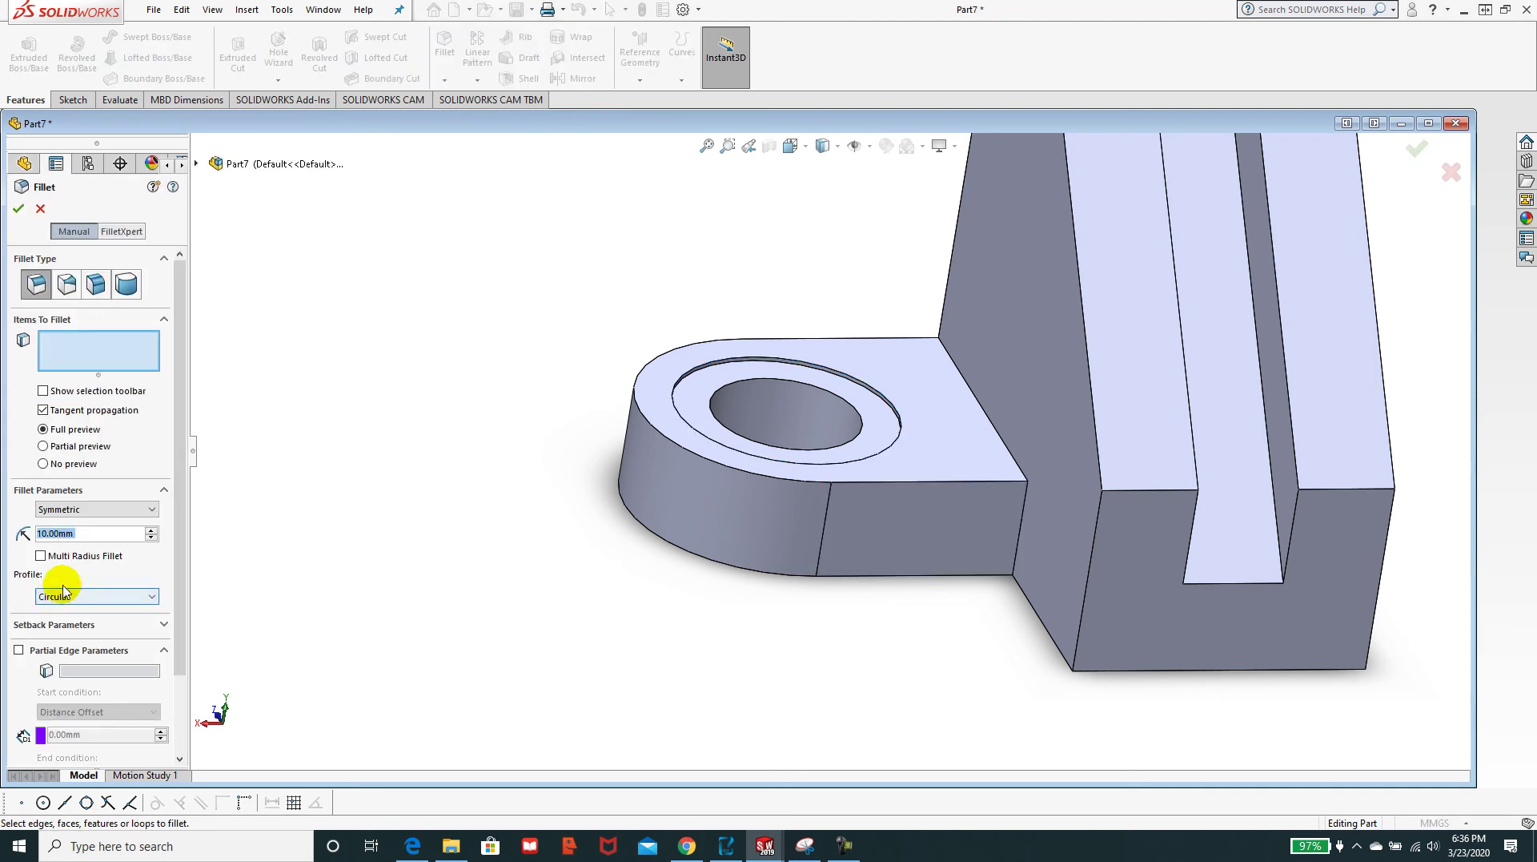
{"action": "type", "text": "6"}
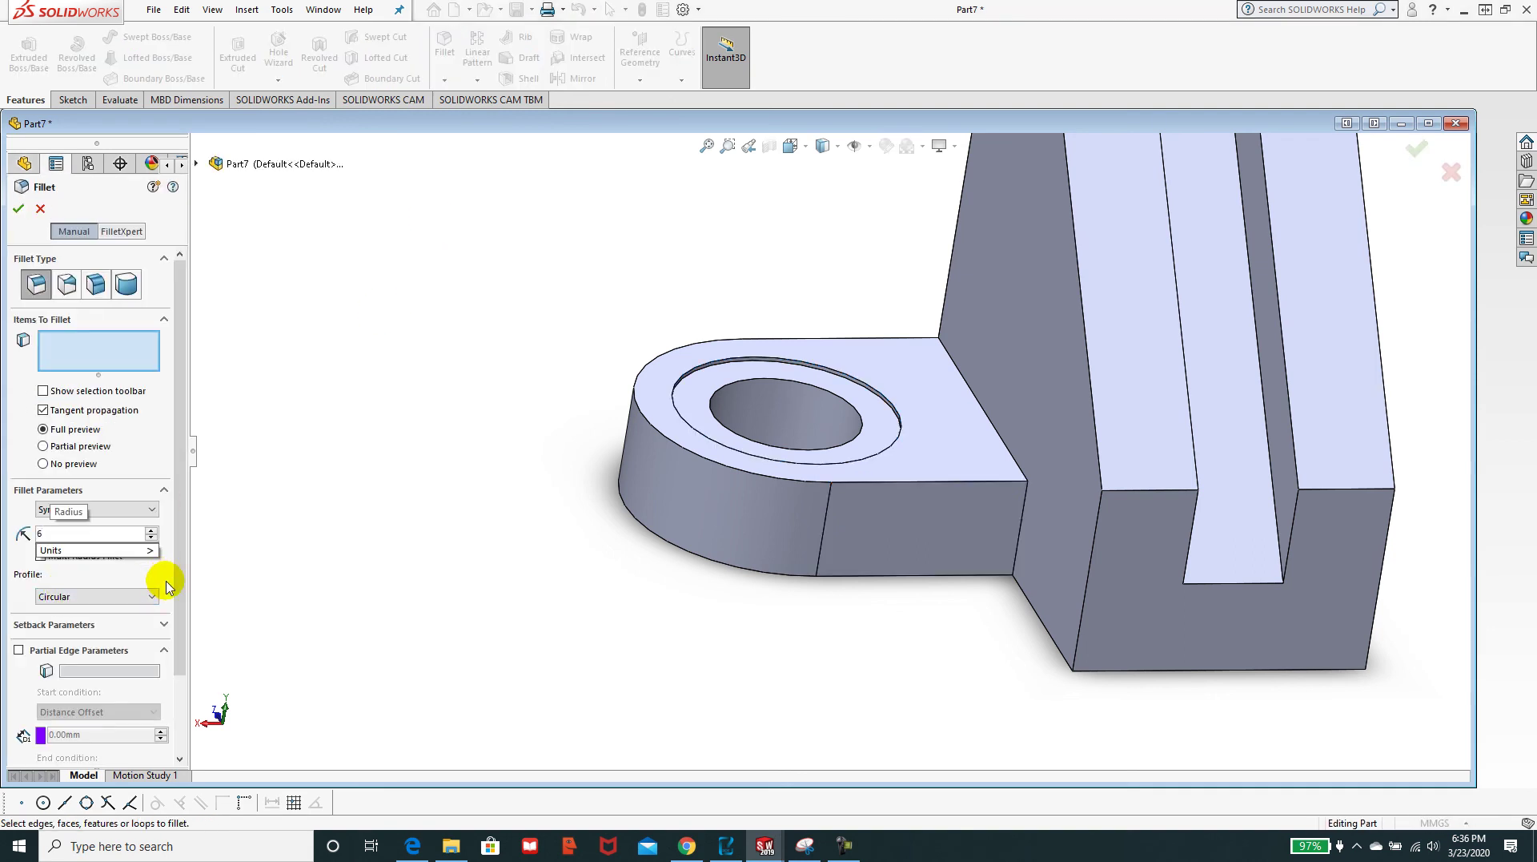
{"action": "key", "text": "Return"}
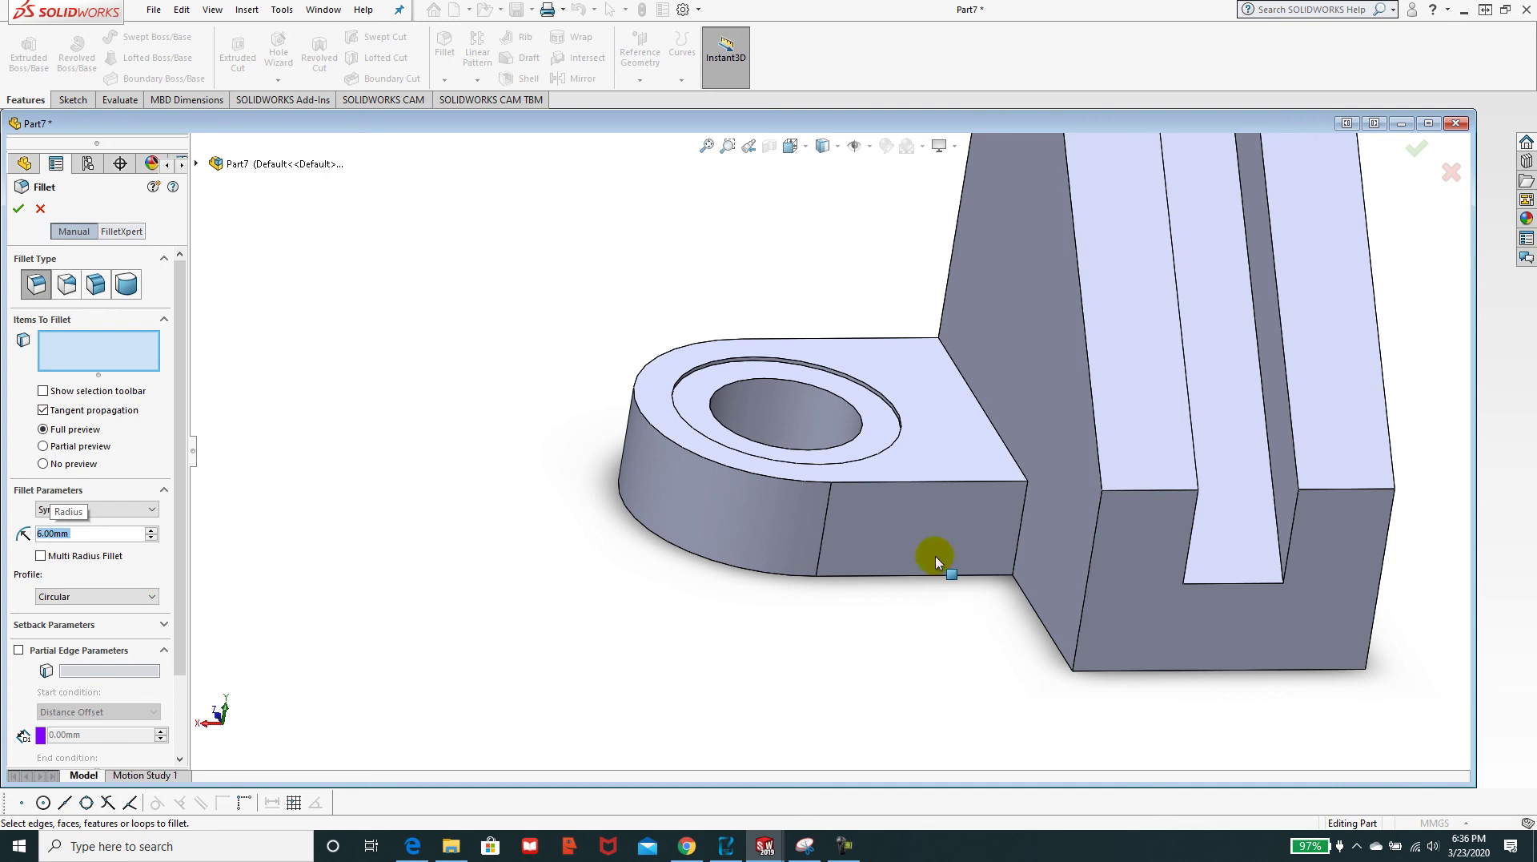
{"action": "left_click", "coordinate": [932, 479]}
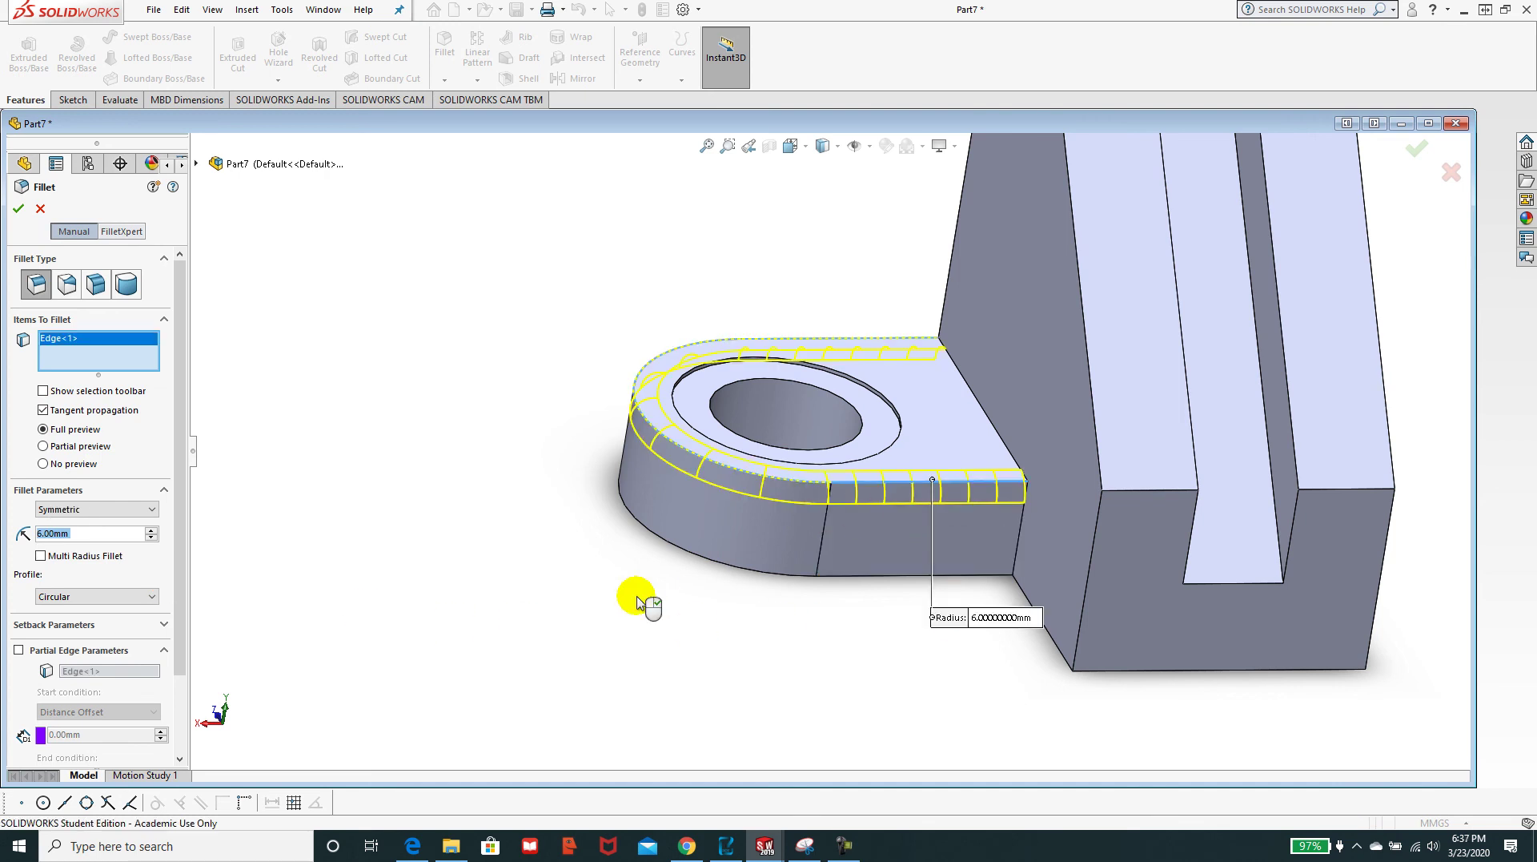
{"action": "mouse_move", "coordinate": [969, 676]}
{"action": "middle_mouse_down"}
{"action": "mouse_move", "coordinate": [848, 672]}
{"action": "mouse_move", "coordinate": [953, 656]}
{"action": "middle_mouse_up"}
{"action": "left_click", "coordinate": [18, 210]}
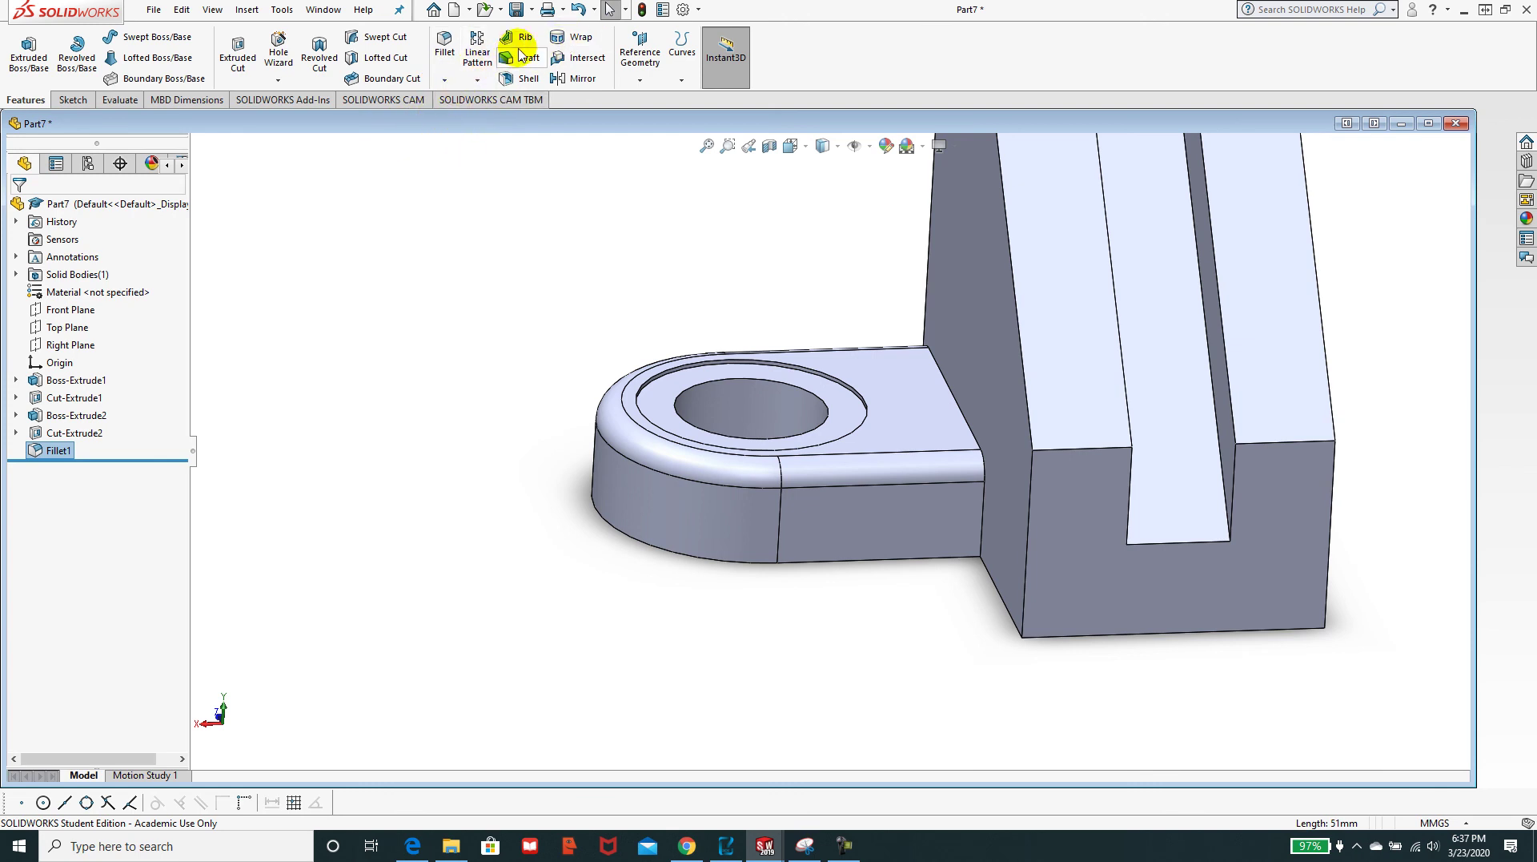
- Mirror the tab's fillet, spot-face cut (Cut-Extrude2) and boss (Boss-Extrude2) about the Right Plane
{"action": "left_click", "coordinate": [574, 79]}
{"action": "scroll", "coordinate": [827, 302], "scroll_direction": "up", "scroll_amount": 5}
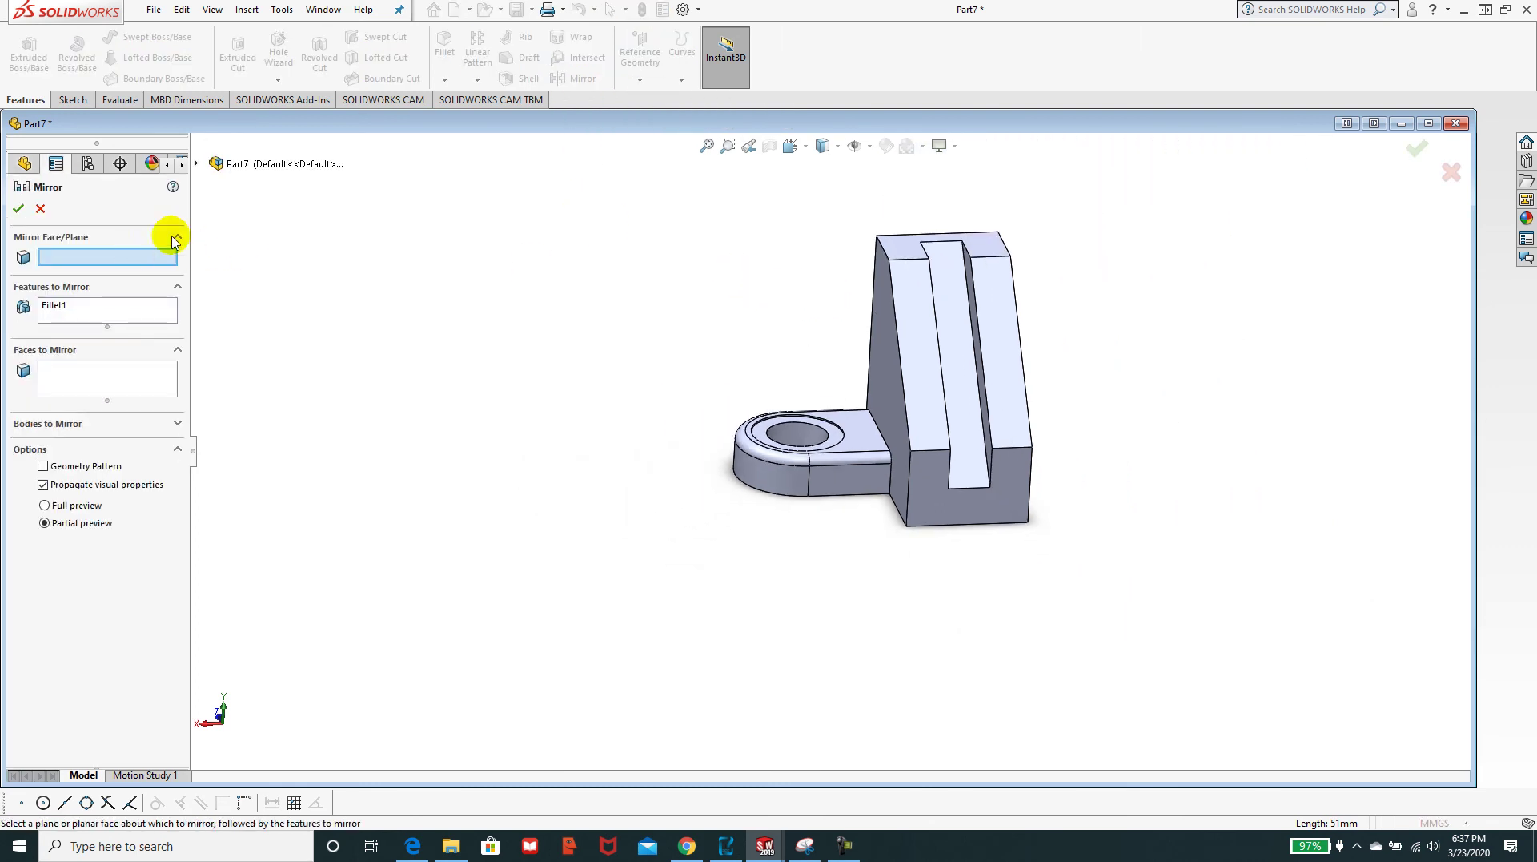
{"action": "left_click", "coordinate": [196, 165]}
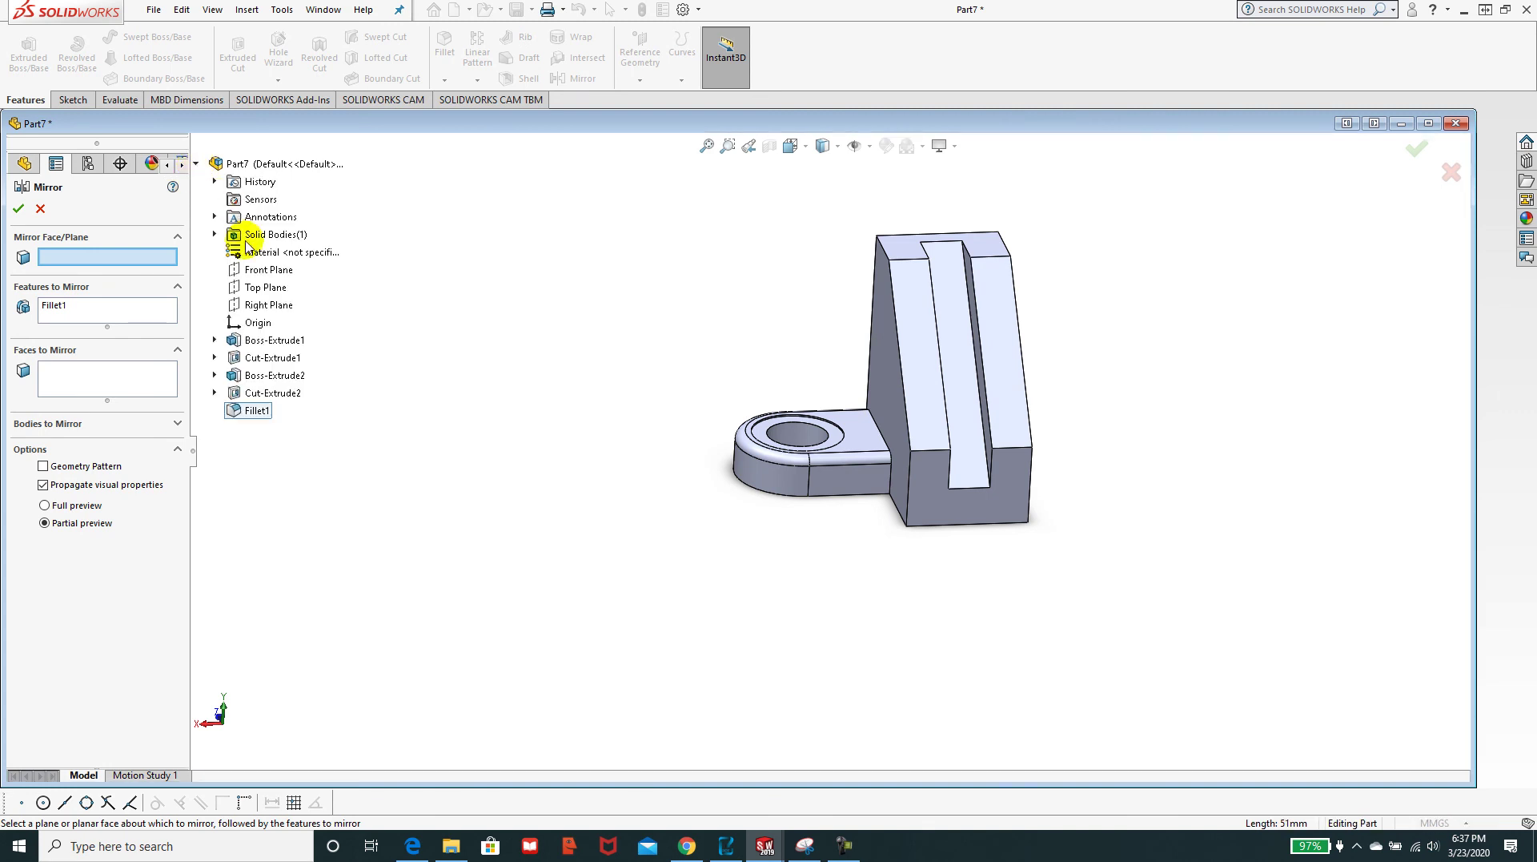
{"action": "left_click", "coordinate": [273, 308]}
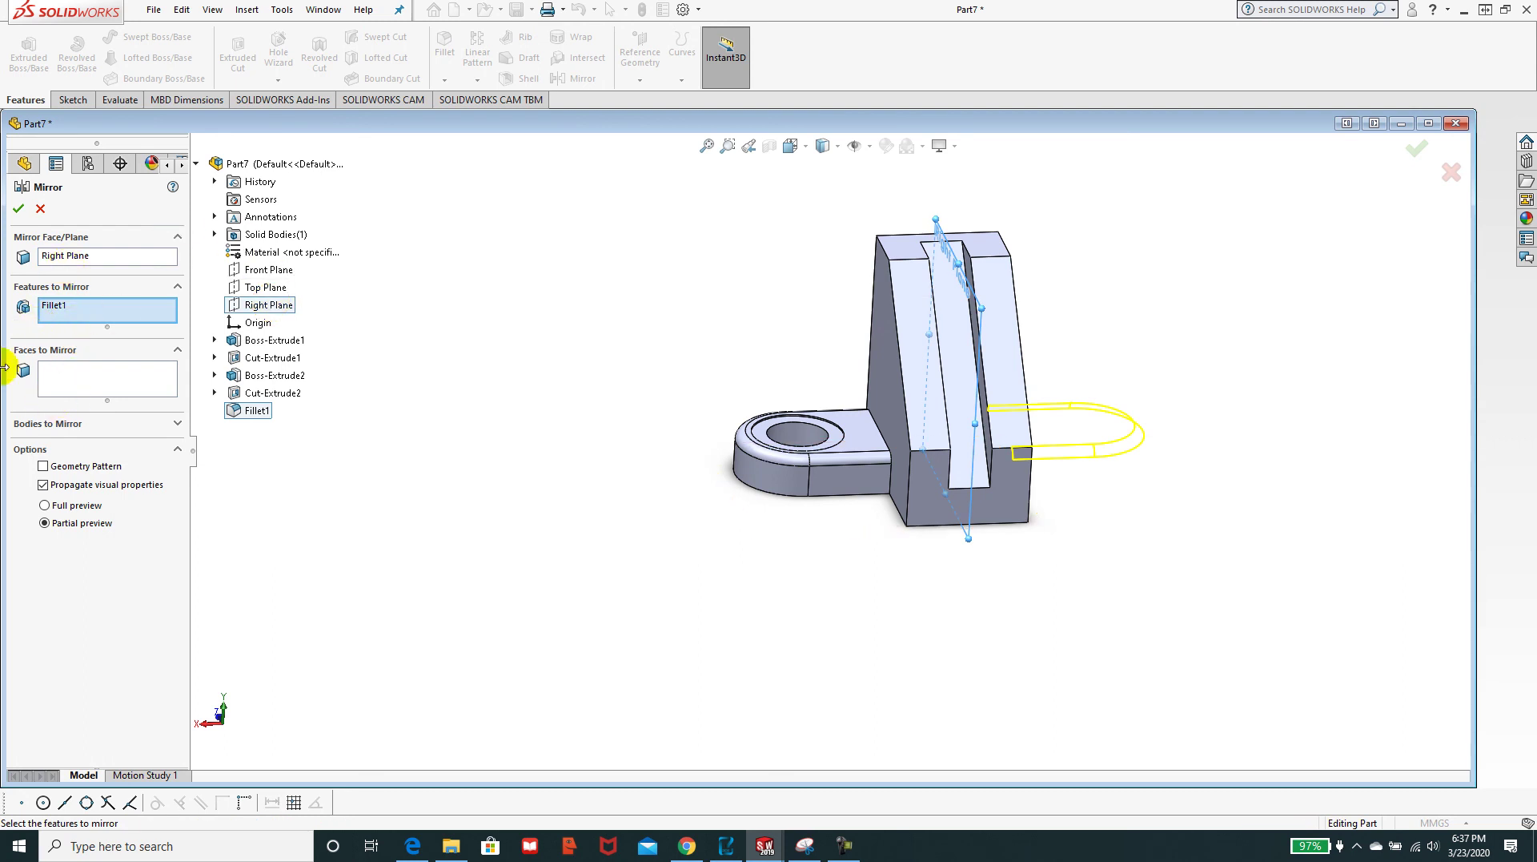
{"action": "left_click", "coordinate": [268, 394]}
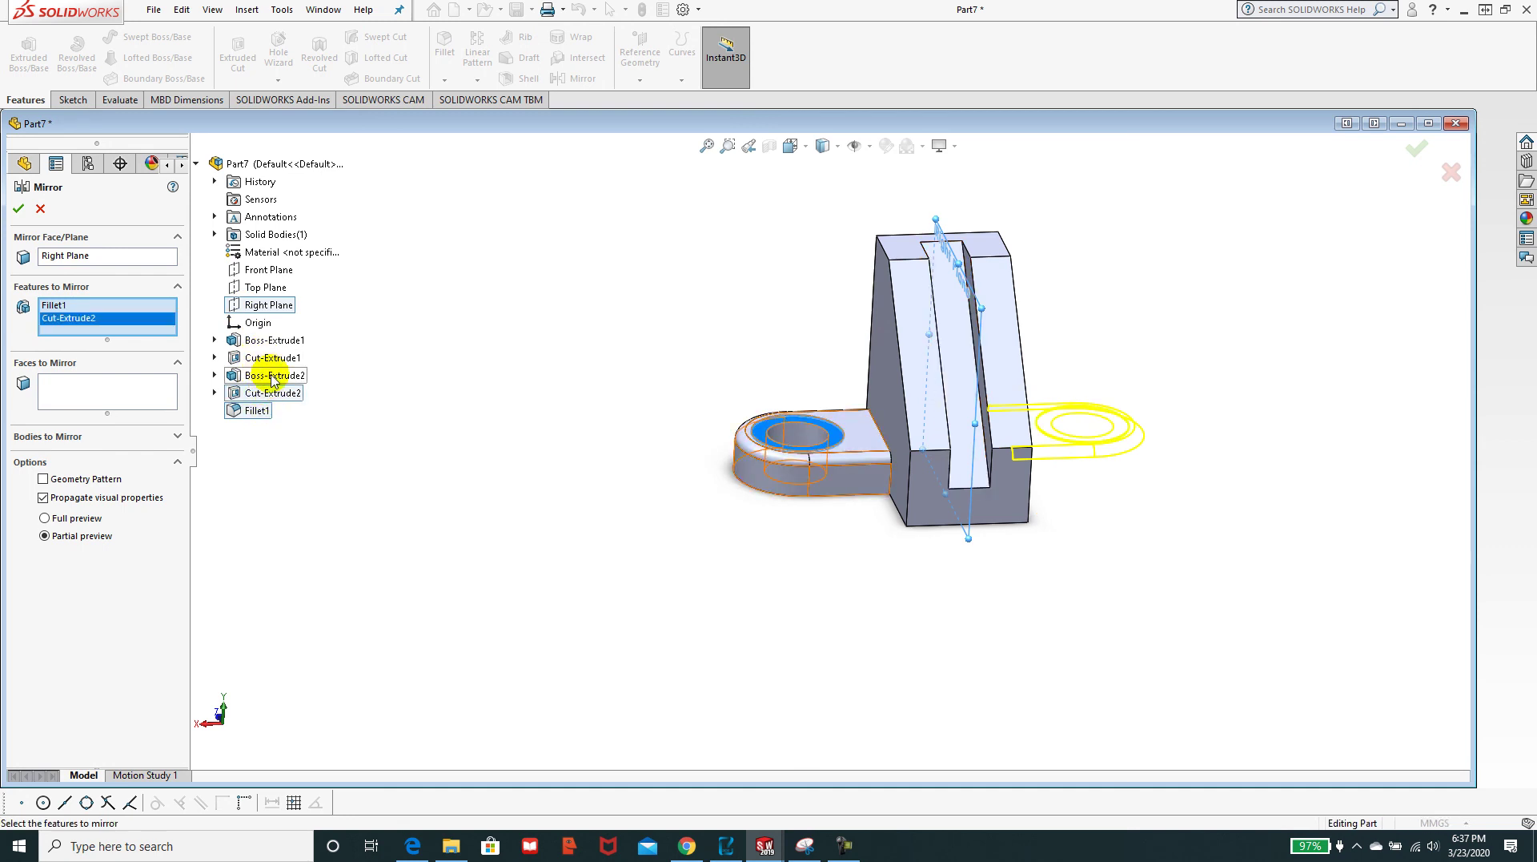
{"action": "left_click", "coordinate": [273, 376]}
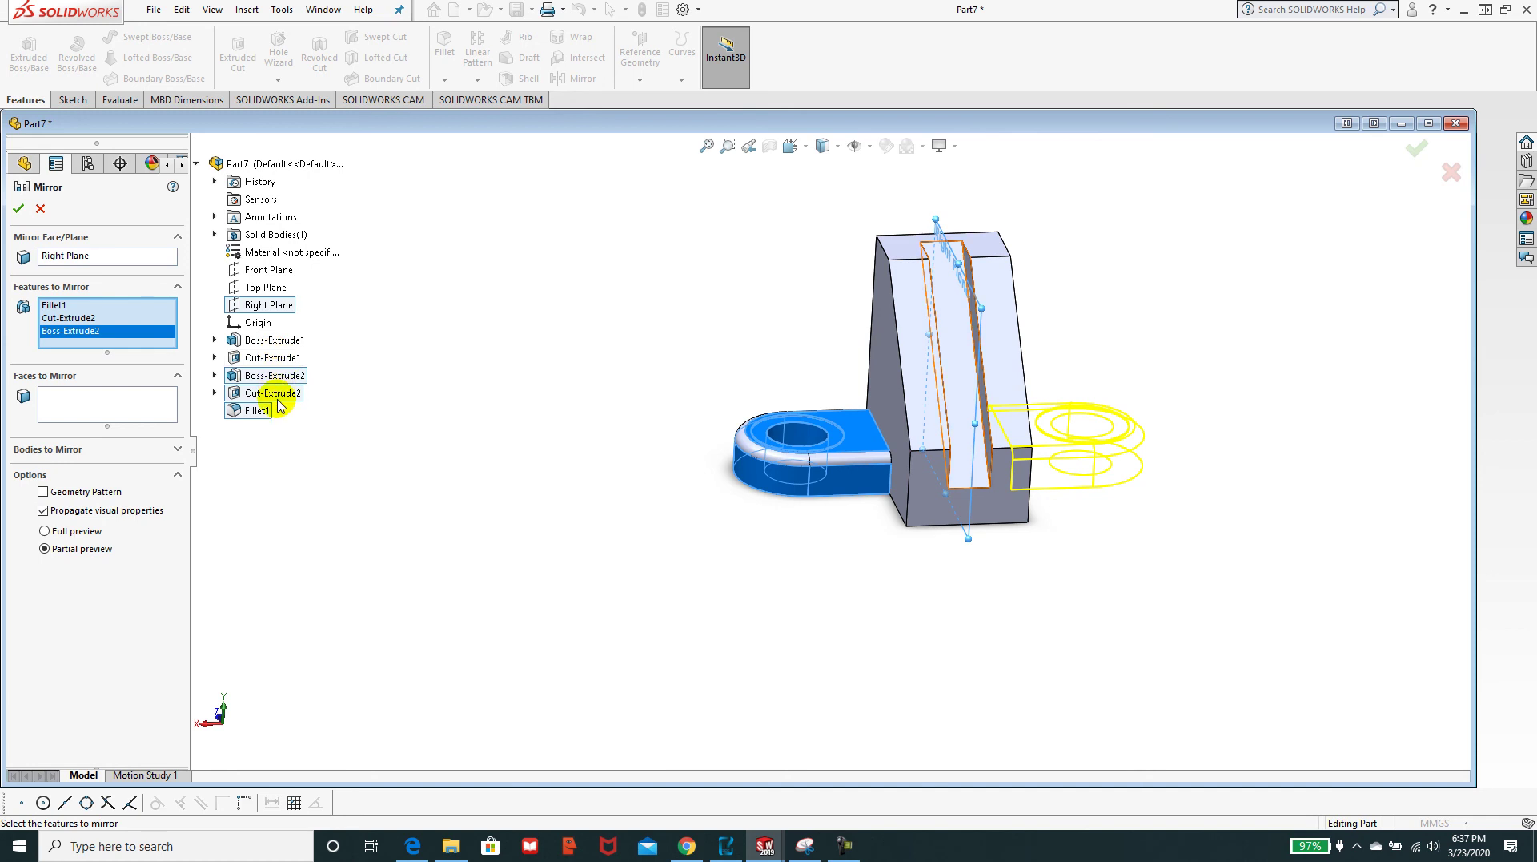
{"action": "left_click", "coordinate": [19, 212]}
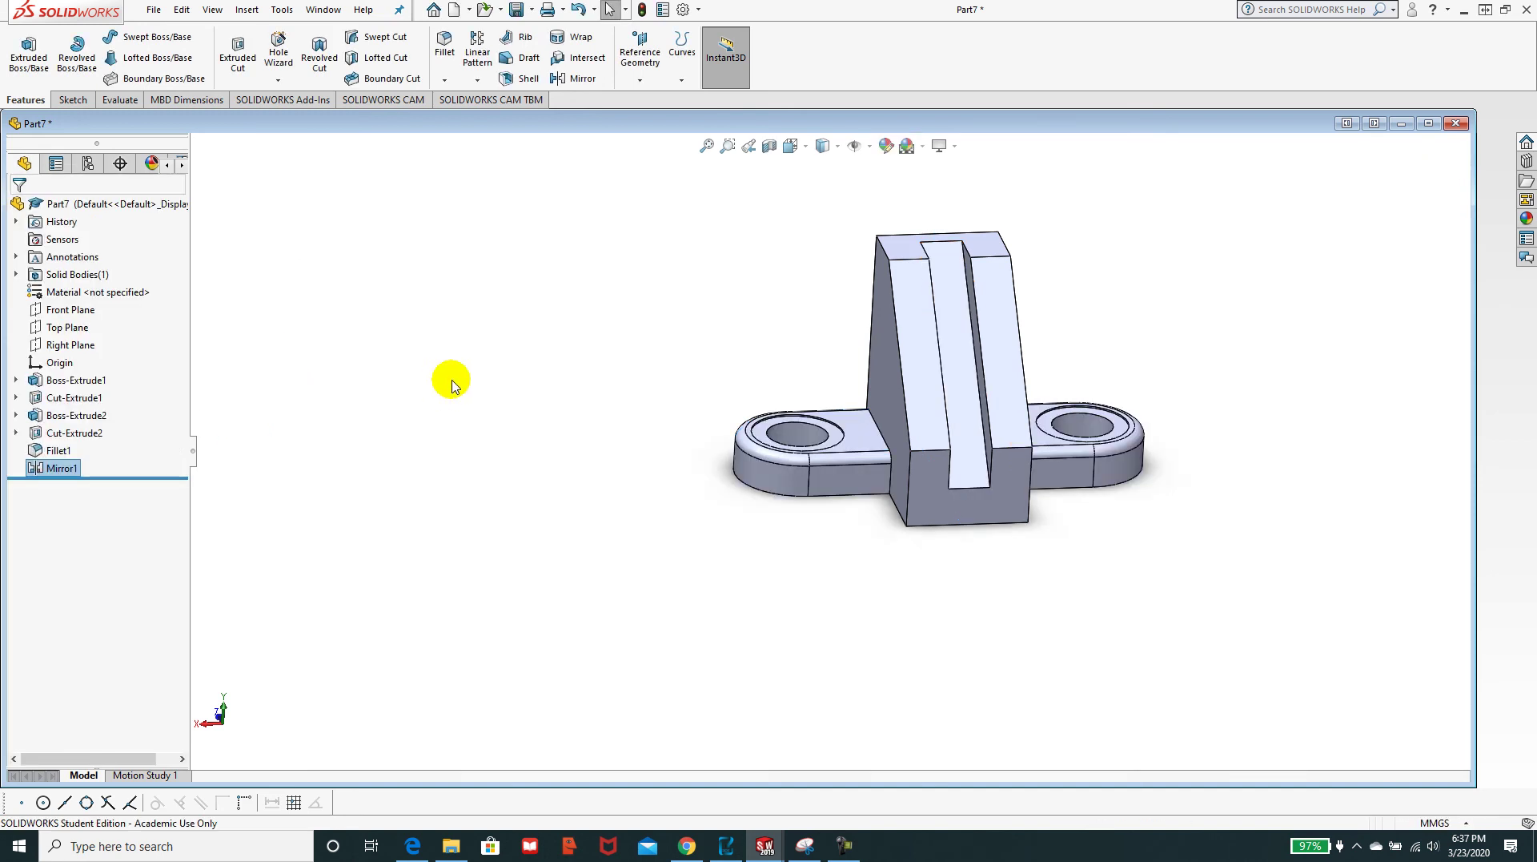
- Round the edges where each of the two tabs meets the main body with separate 6 mm symmetric fillets
{"action": "middle_click_drag", "start_coordinate": [655, 501], "coordinate": [741, 538]}
{"action": "left_click", "coordinate": [443, 50]}
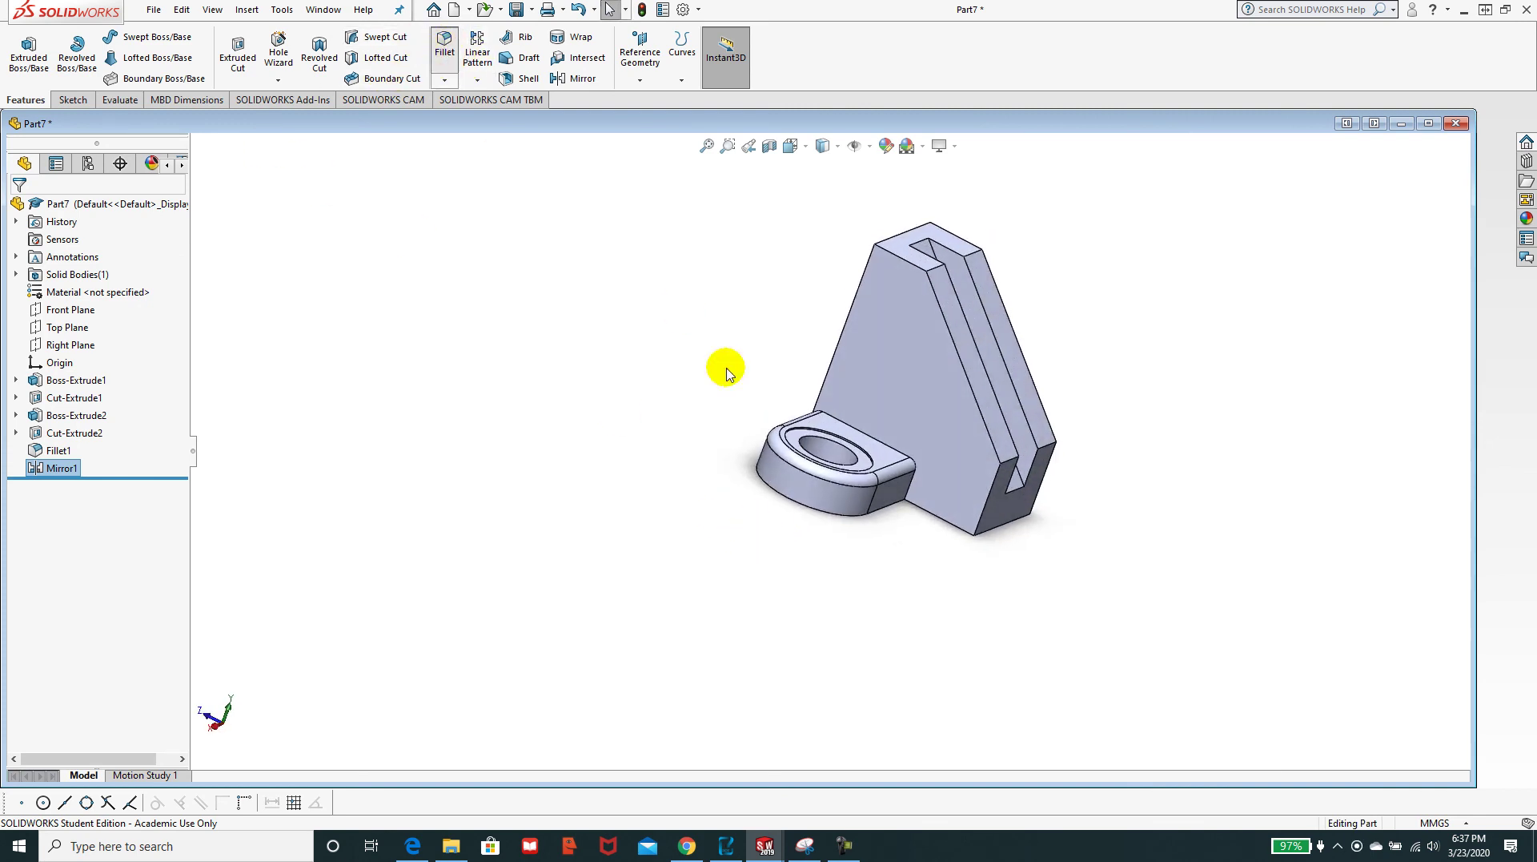
{"action": "left_click", "coordinate": [886, 448]}
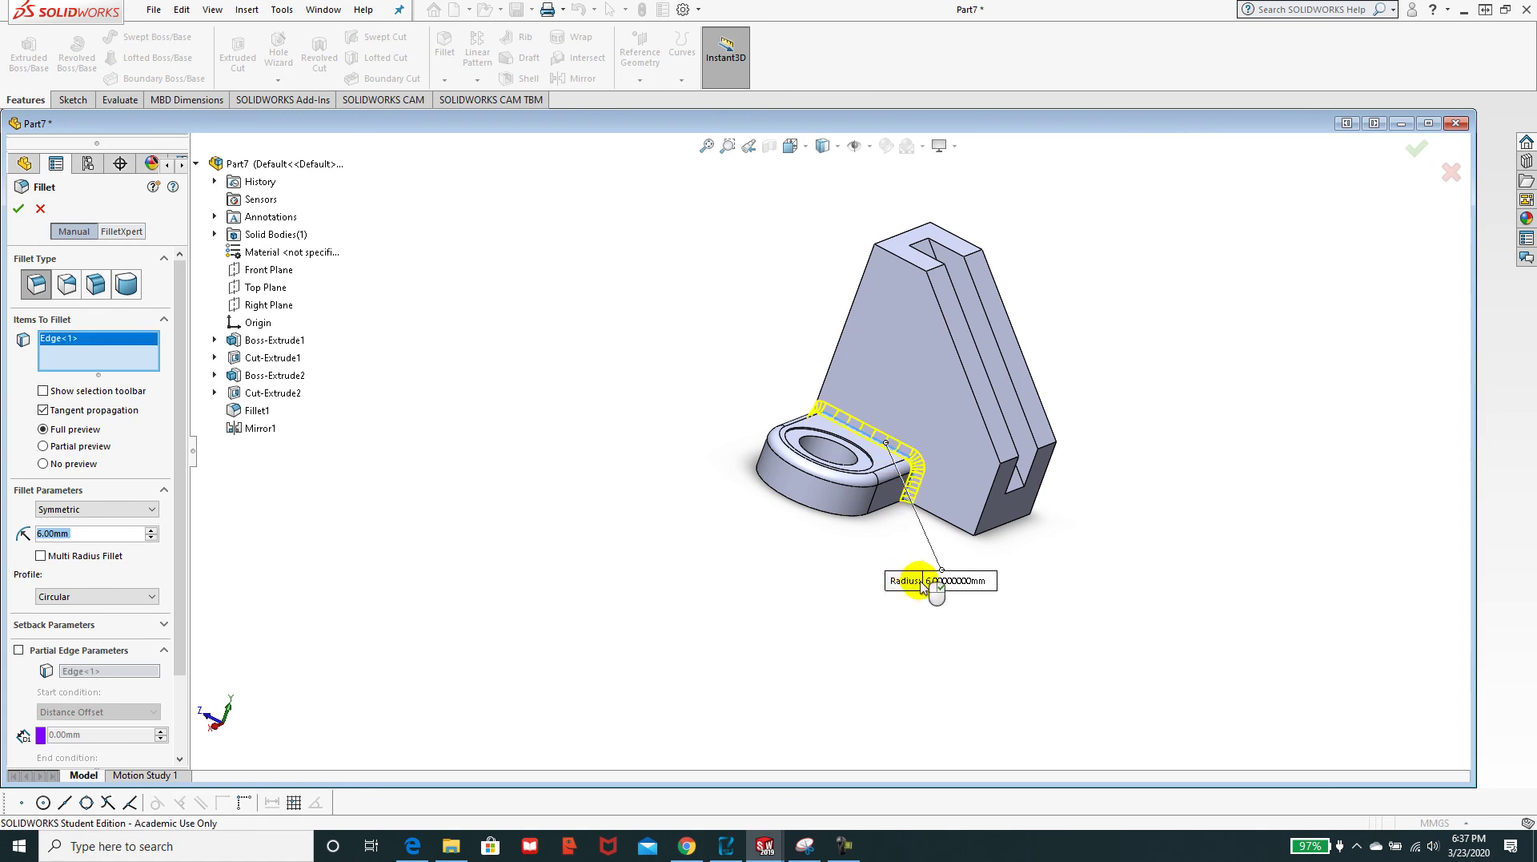
{"action": "left_click", "coordinate": [18, 210]}
{"action": "middle_click_drag", "start_coordinate": [833, 452], "coordinate": [728, 522]}
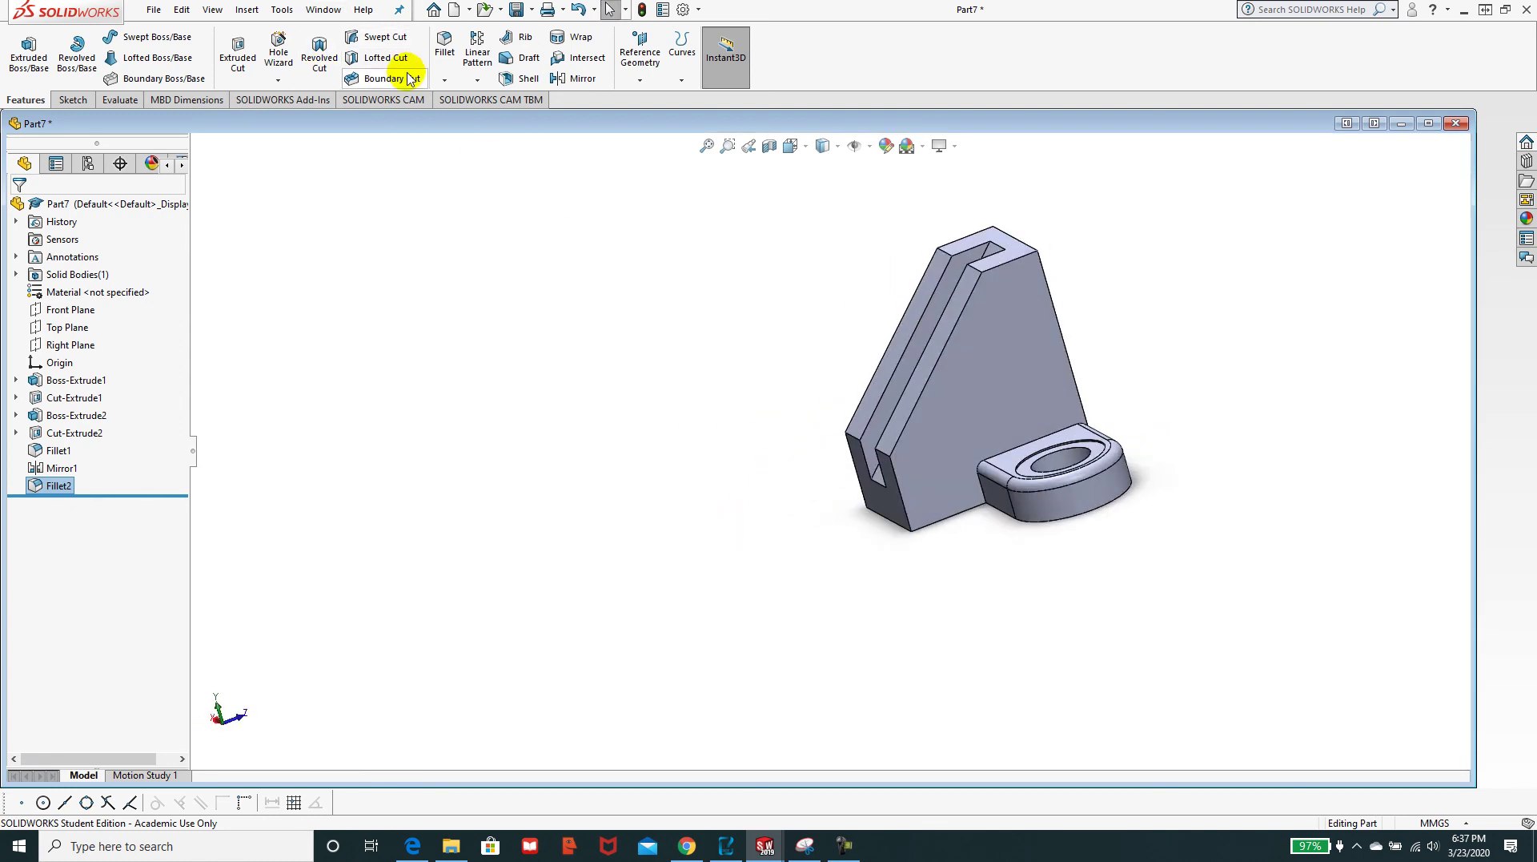
{"action": "left_click", "coordinate": [445, 47]}
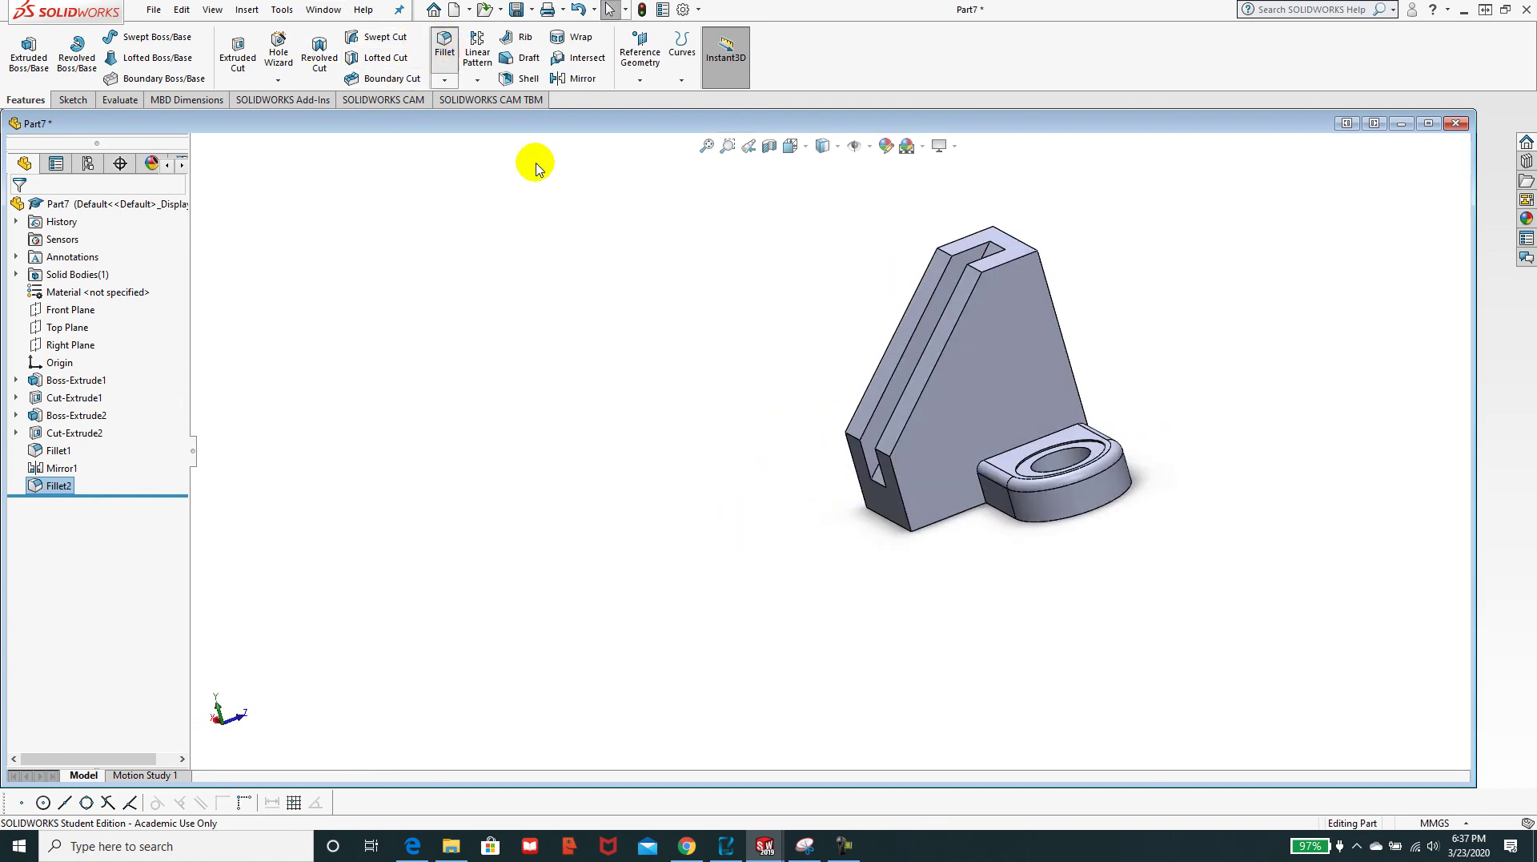
{"action": "left_click", "coordinate": [1021, 452]}
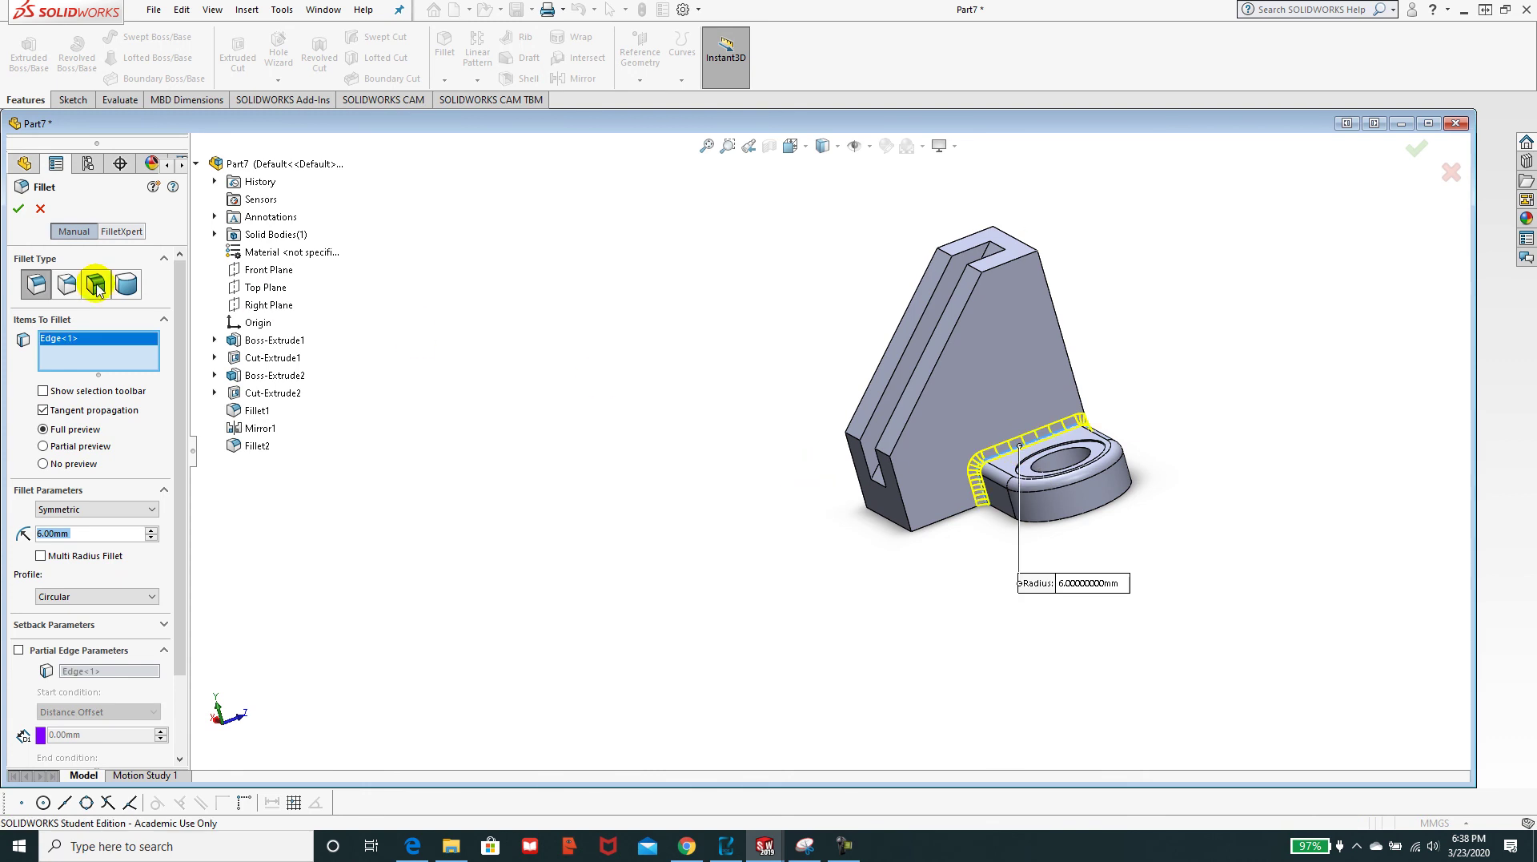
{"action": "left_click", "coordinate": [18, 212]}
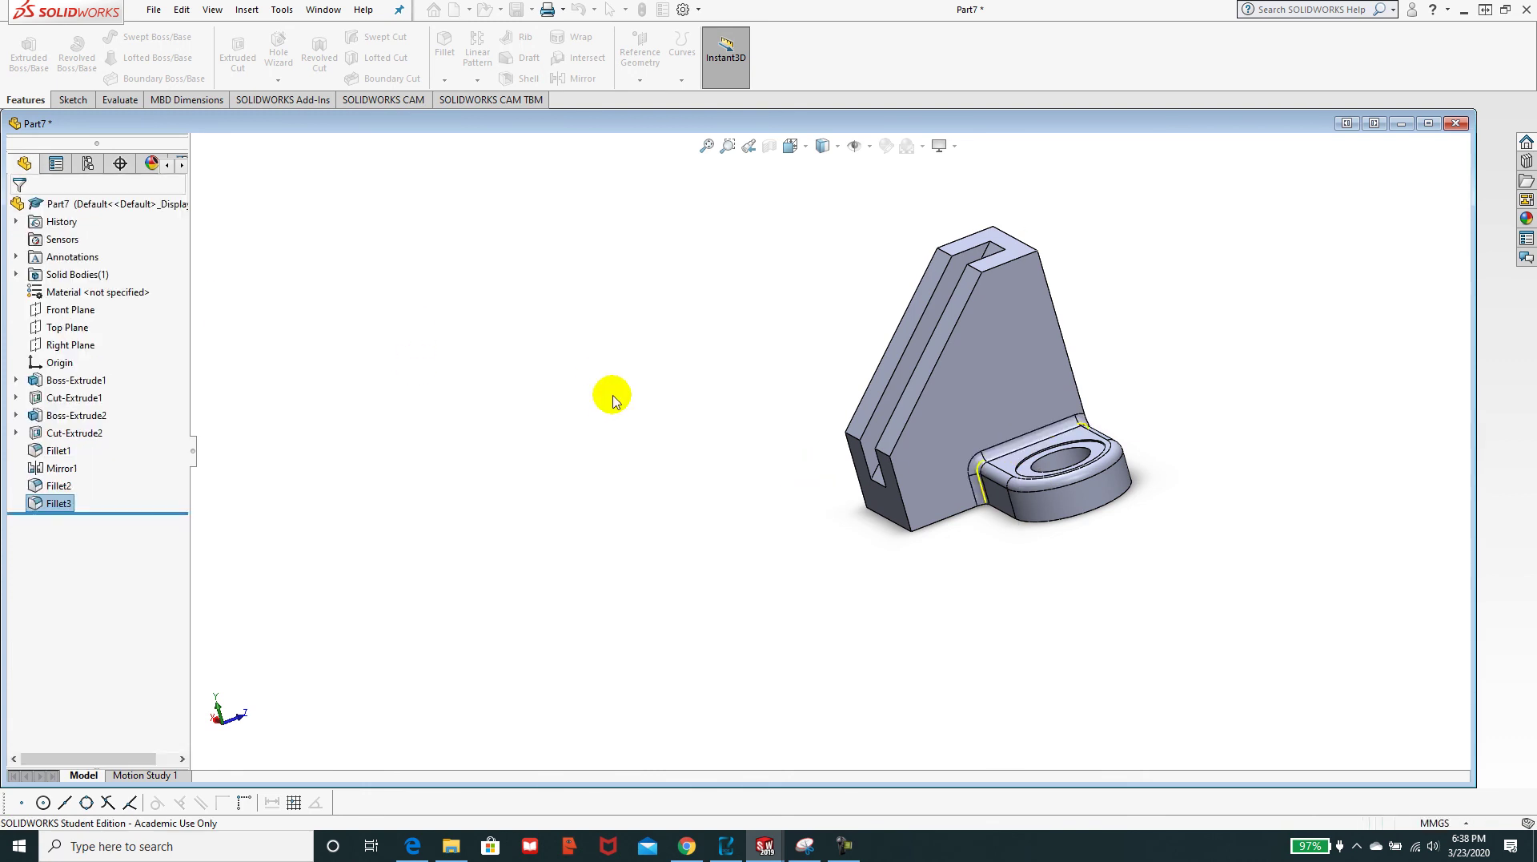
{"action": "mouse_move", "coordinate": [641, 463]}
{"action": "middle_mouse_down"}
{"action": "mouse_move", "coordinate": [899, 433]}
{"action": "mouse_move", "coordinate": [809, 466]}
{"action": "middle_mouse_up"}
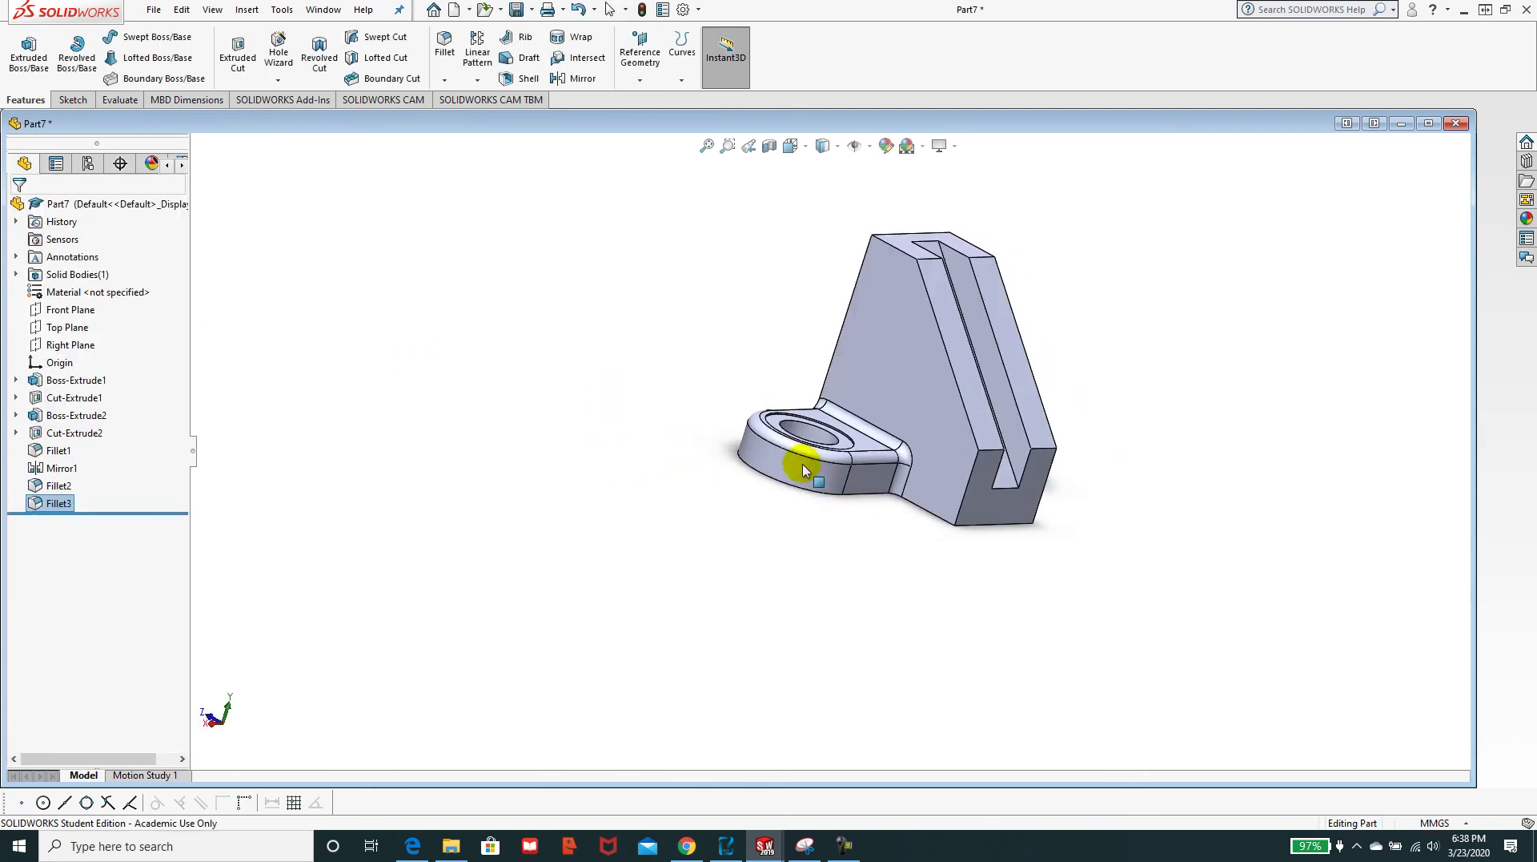
- Check the material in the CSWA practice PDF and assign 2014 Alloy from the Aluminium Alloys to the part
{"action": "key", "text": "alt+Tab"}
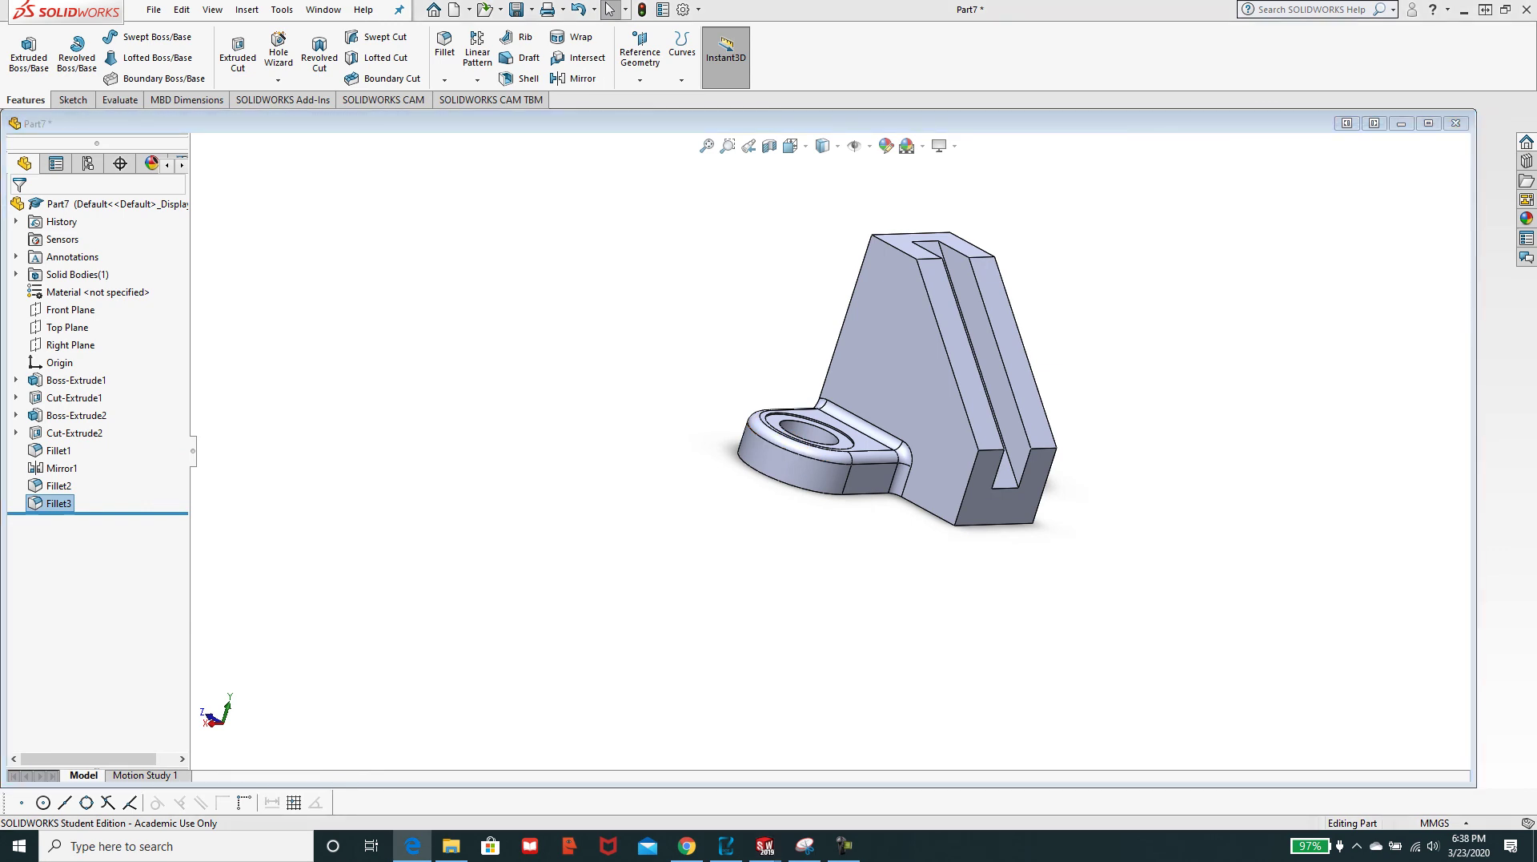
{"action": "right_click", "coordinate": [64, 293]}
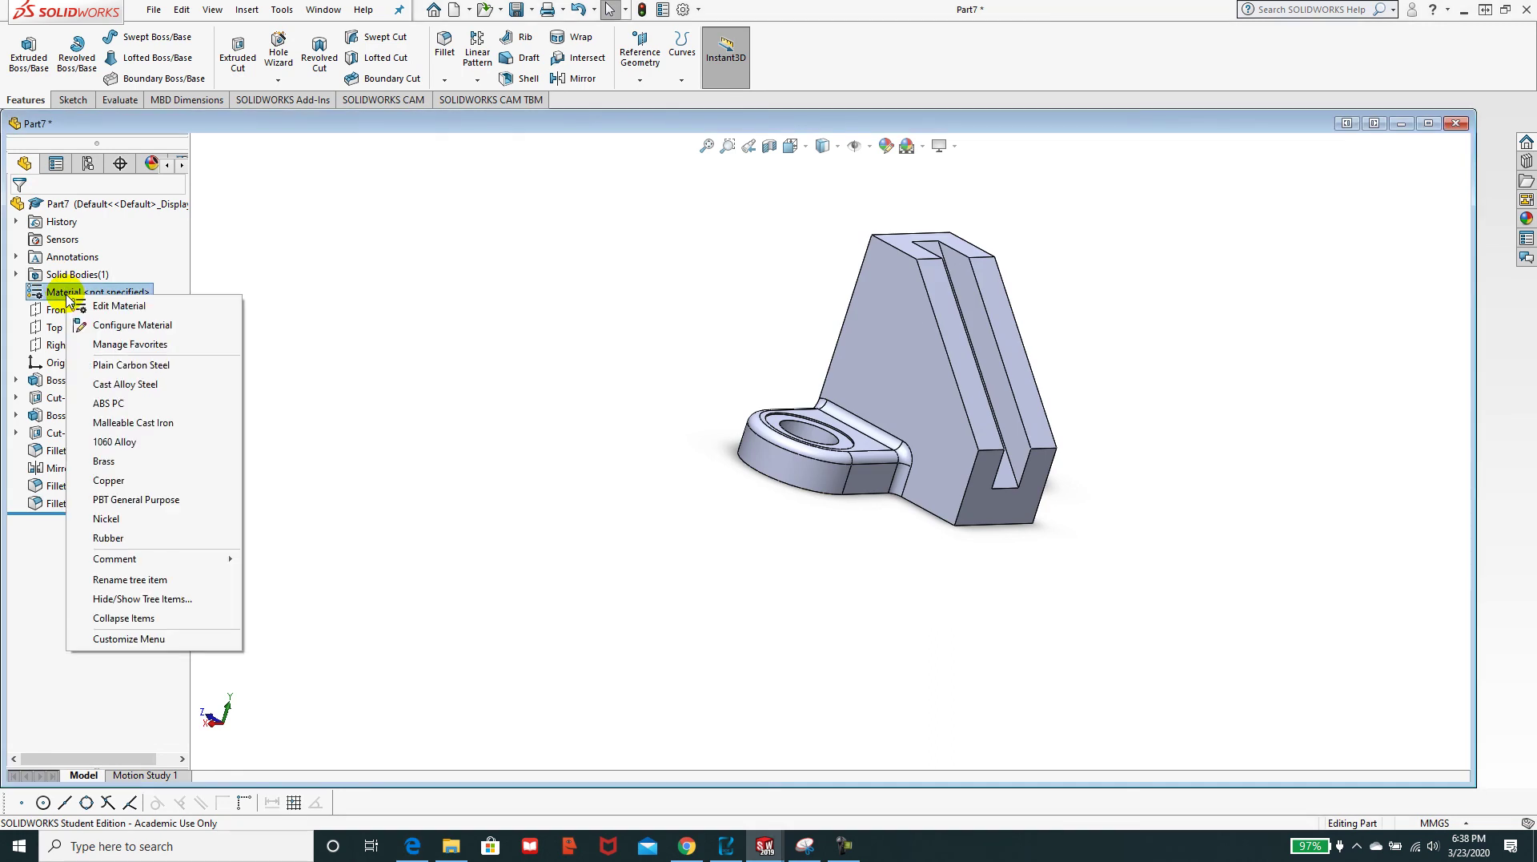
{"action": "left_click", "coordinate": [106, 306]}
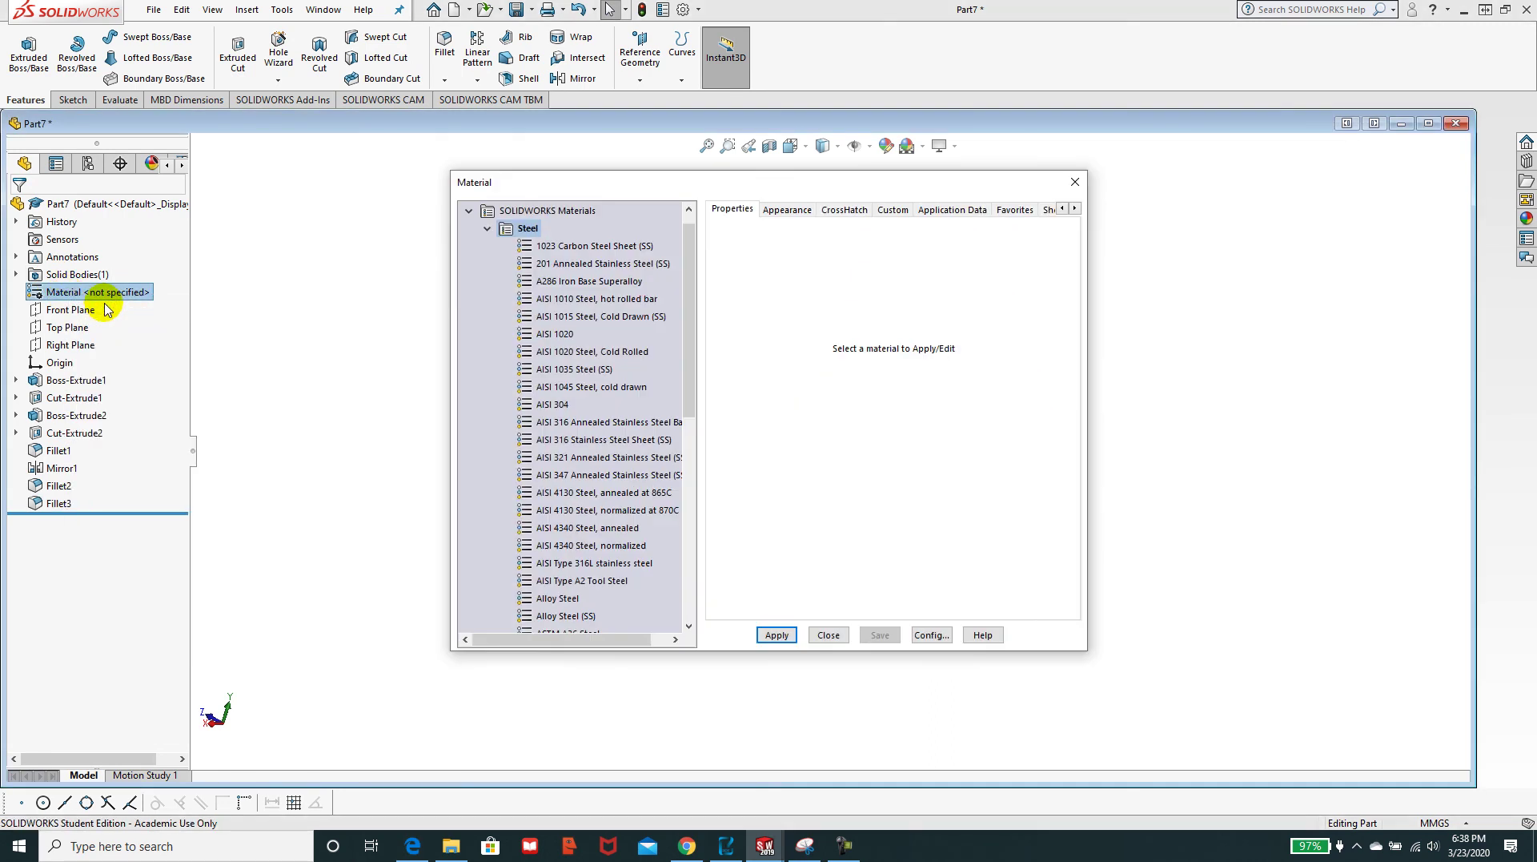
{"action": "left_click", "coordinate": [486, 229]}
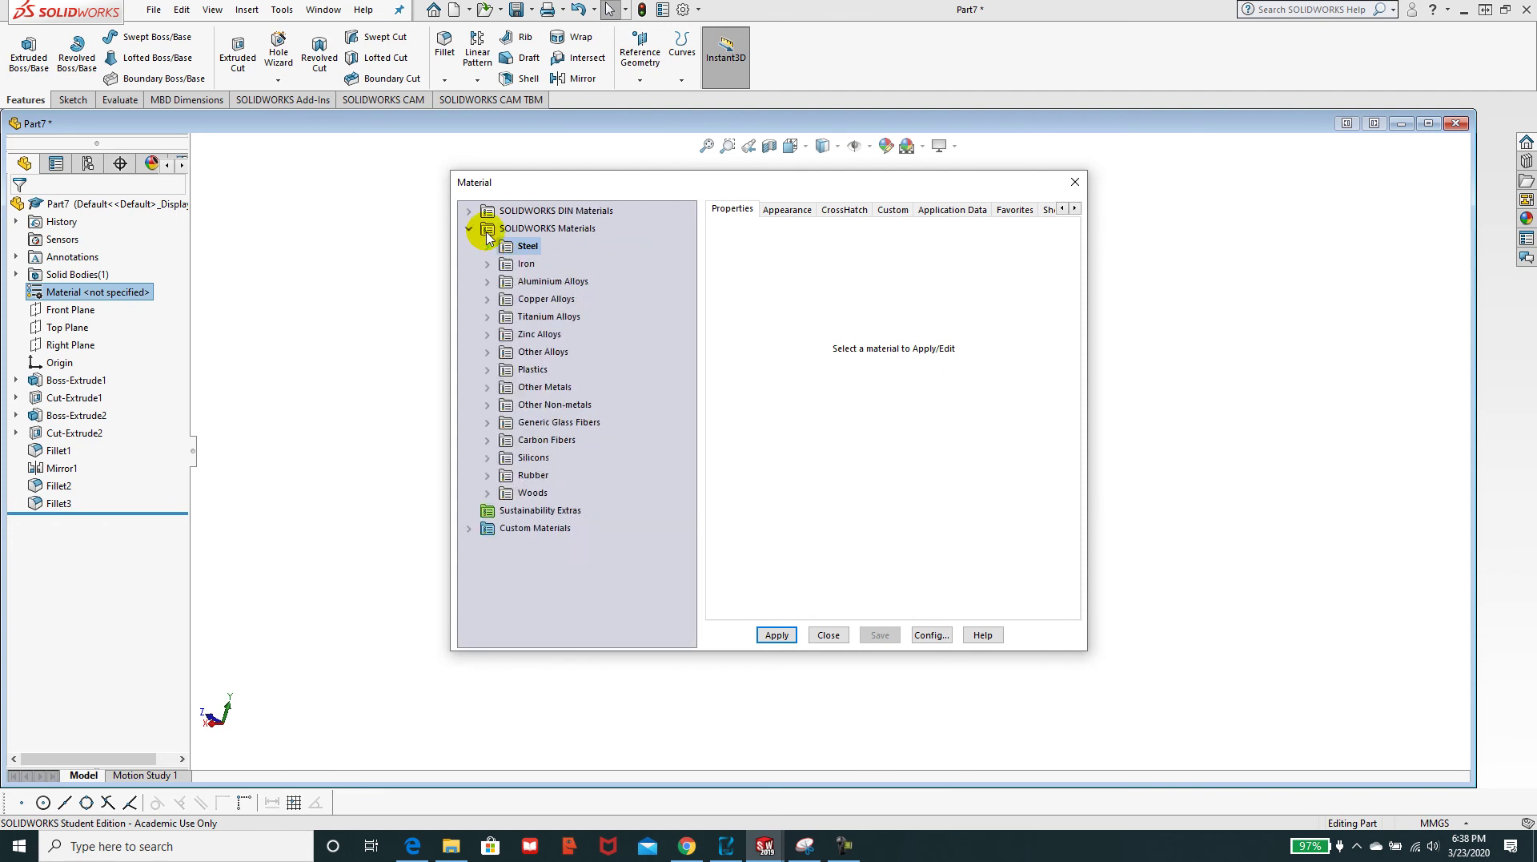
{"action": "left_click", "coordinate": [537, 284]}
{"action": "left_click", "coordinate": [487, 282]}
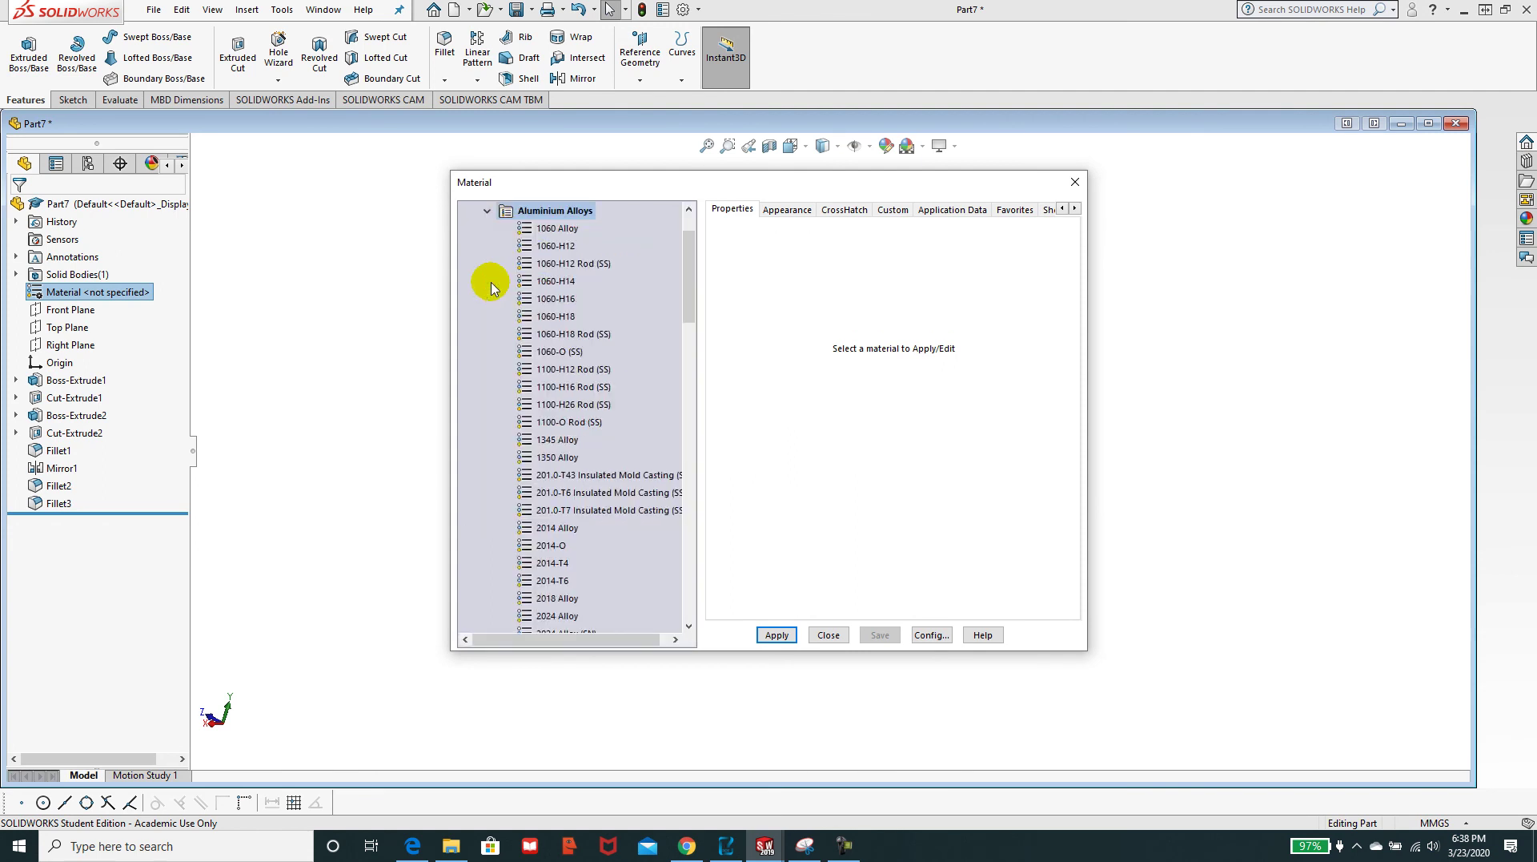
{"action": "left_click", "coordinate": [558, 528]}
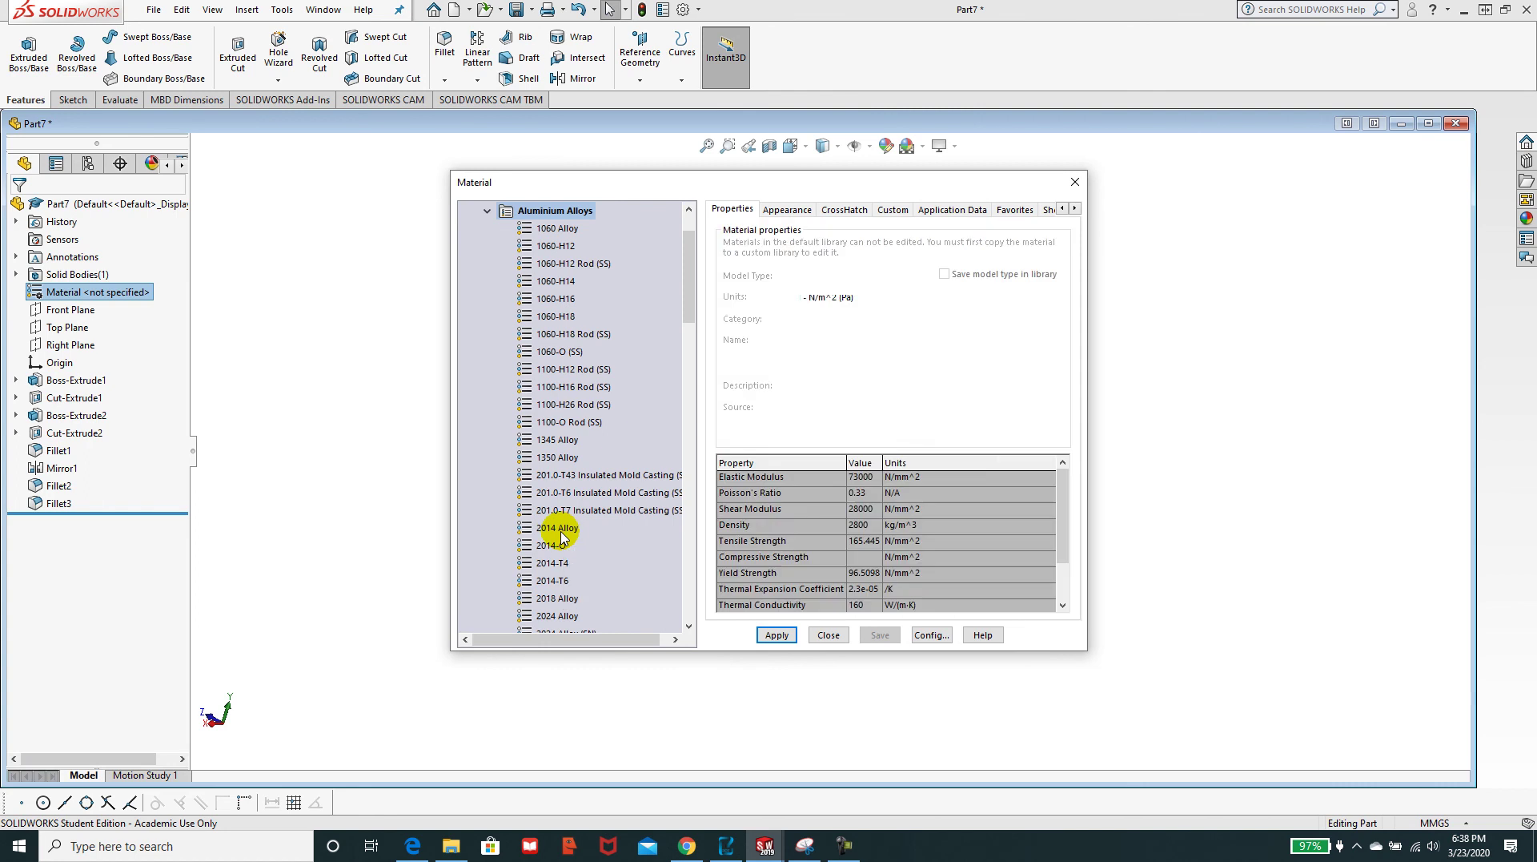
{"action": "left_click", "coordinate": [778, 635]}
{"action": "left_click", "coordinate": [828, 635]}
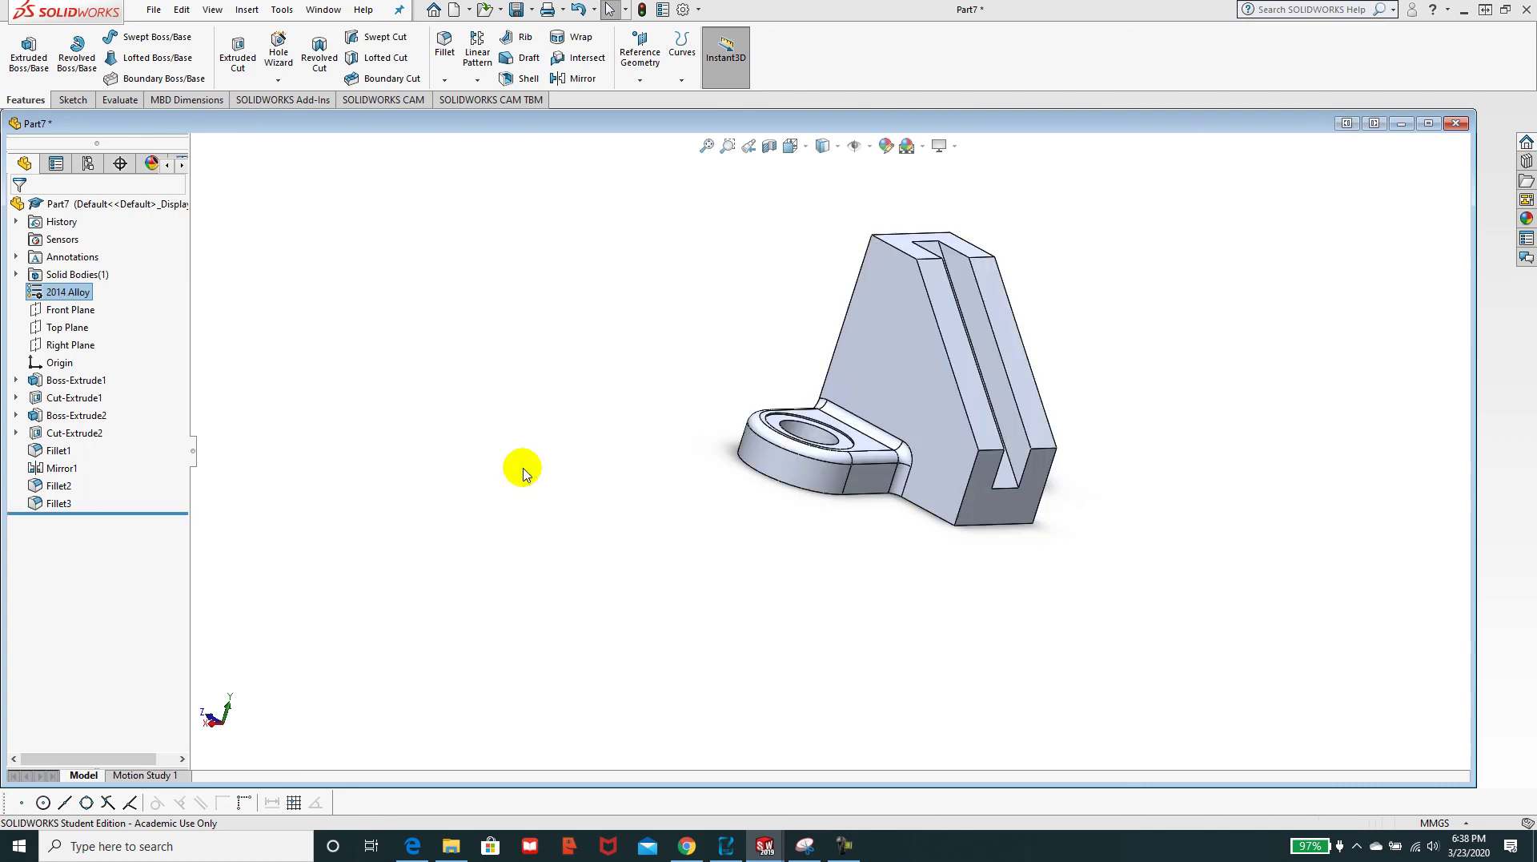
- Evaluate the finished part's mass properties and highlight its mass value
{"action": "middle_click_drag", "start_coordinate": [771, 470], "coordinate": [719, 473]}
{"action": "left_click", "coordinate": [117, 101]}
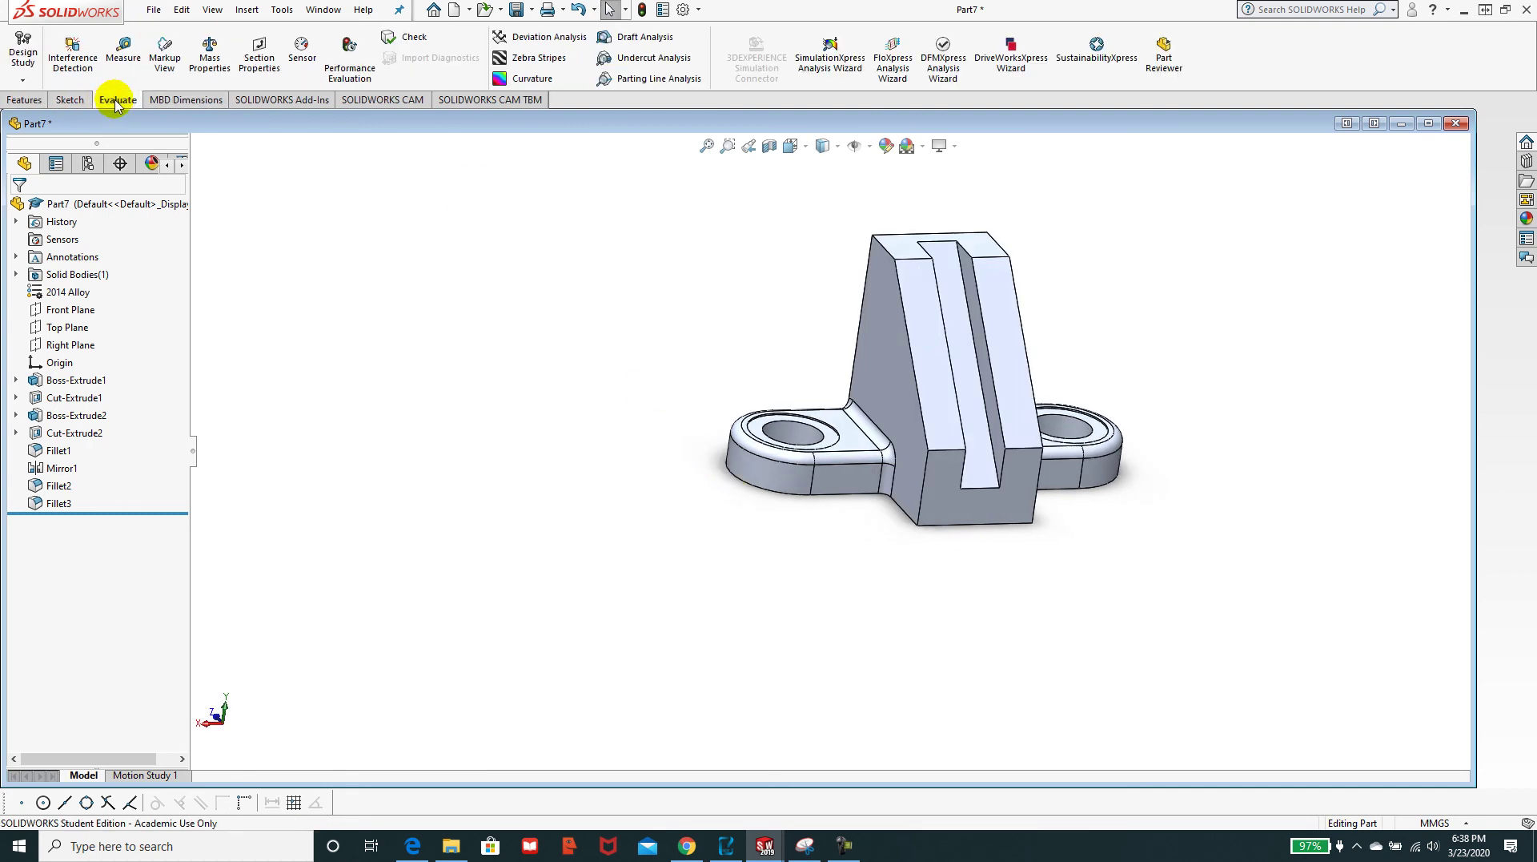
{"action": "left_click", "coordinate": [207, 49]}
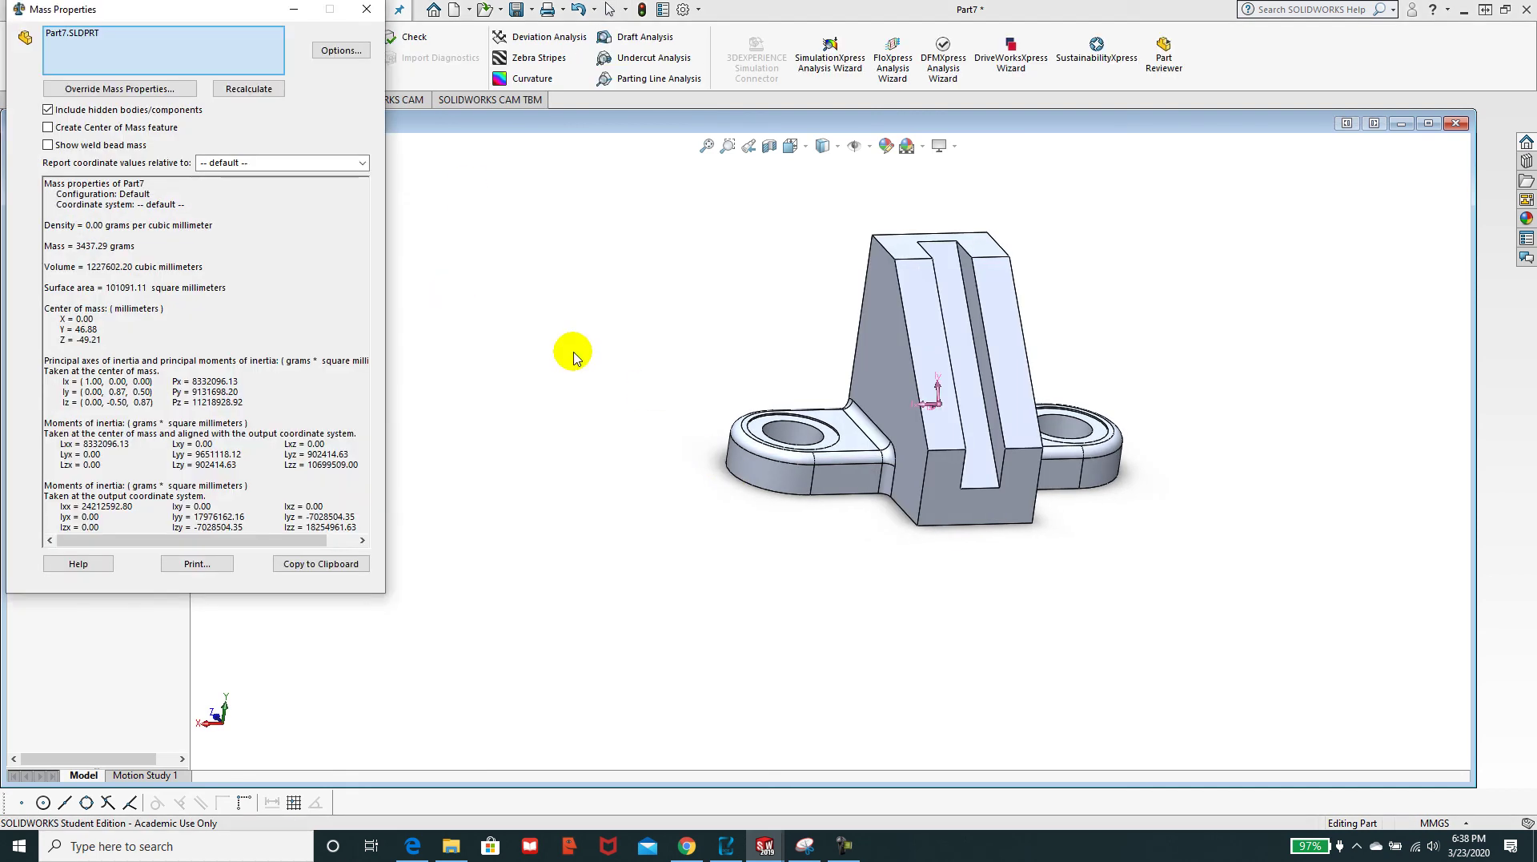
{"action": "left_click_drag", "start_coordinate": [139, 249], "coordinate": [77, 252]}
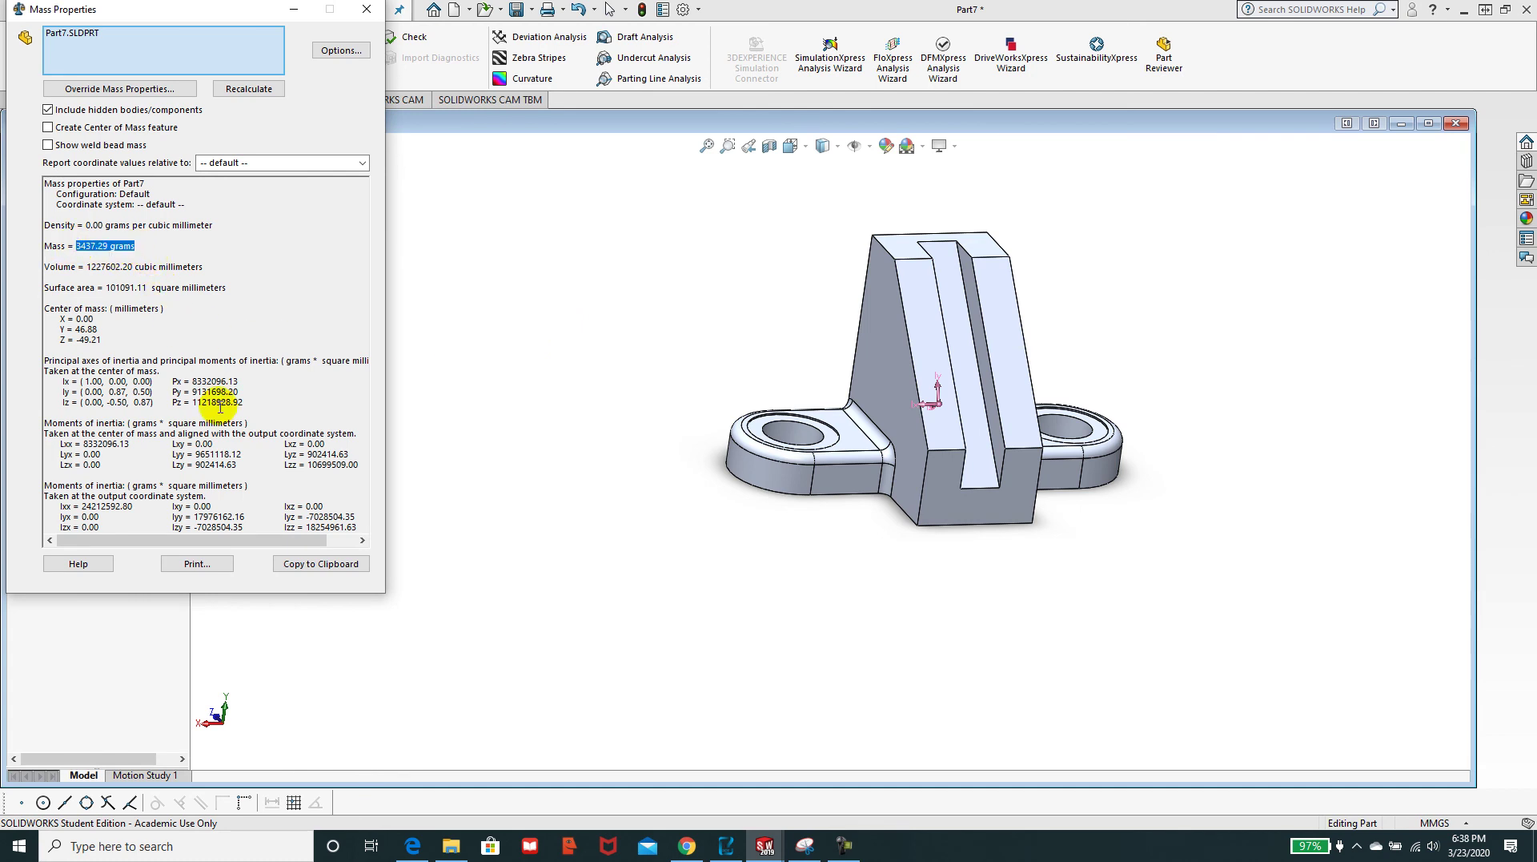
- Compare the mass and centre of mass with the answer in the CSWA practice PDF, then clear both windows off the model
{"action": "key", "text": "alt+Tab"}
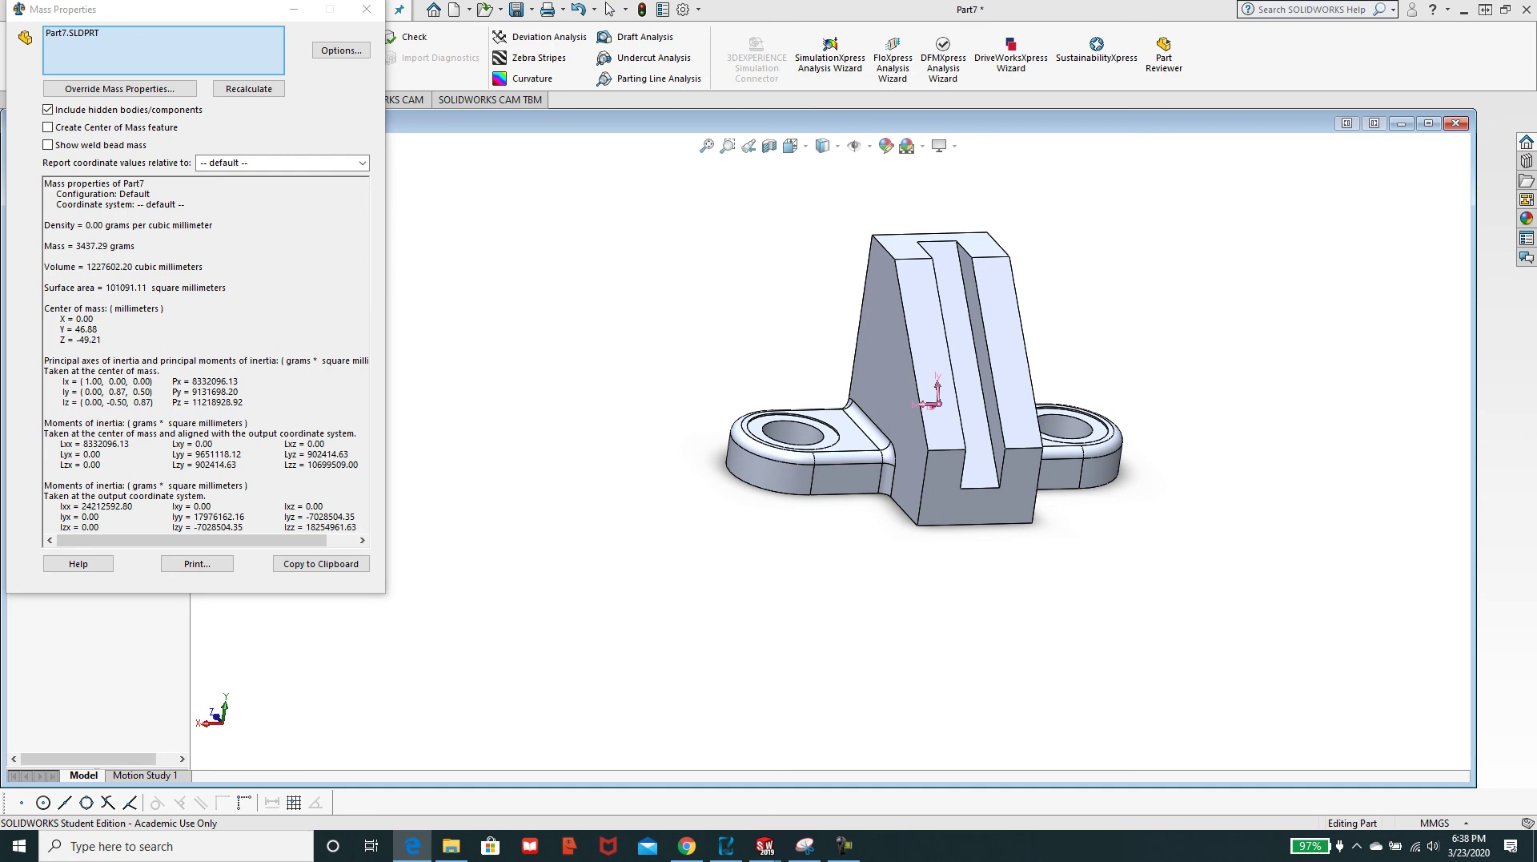
{"action": "left_click_drag", "start_coordinate": [1536, 32], "coordinate": [998, 34]}
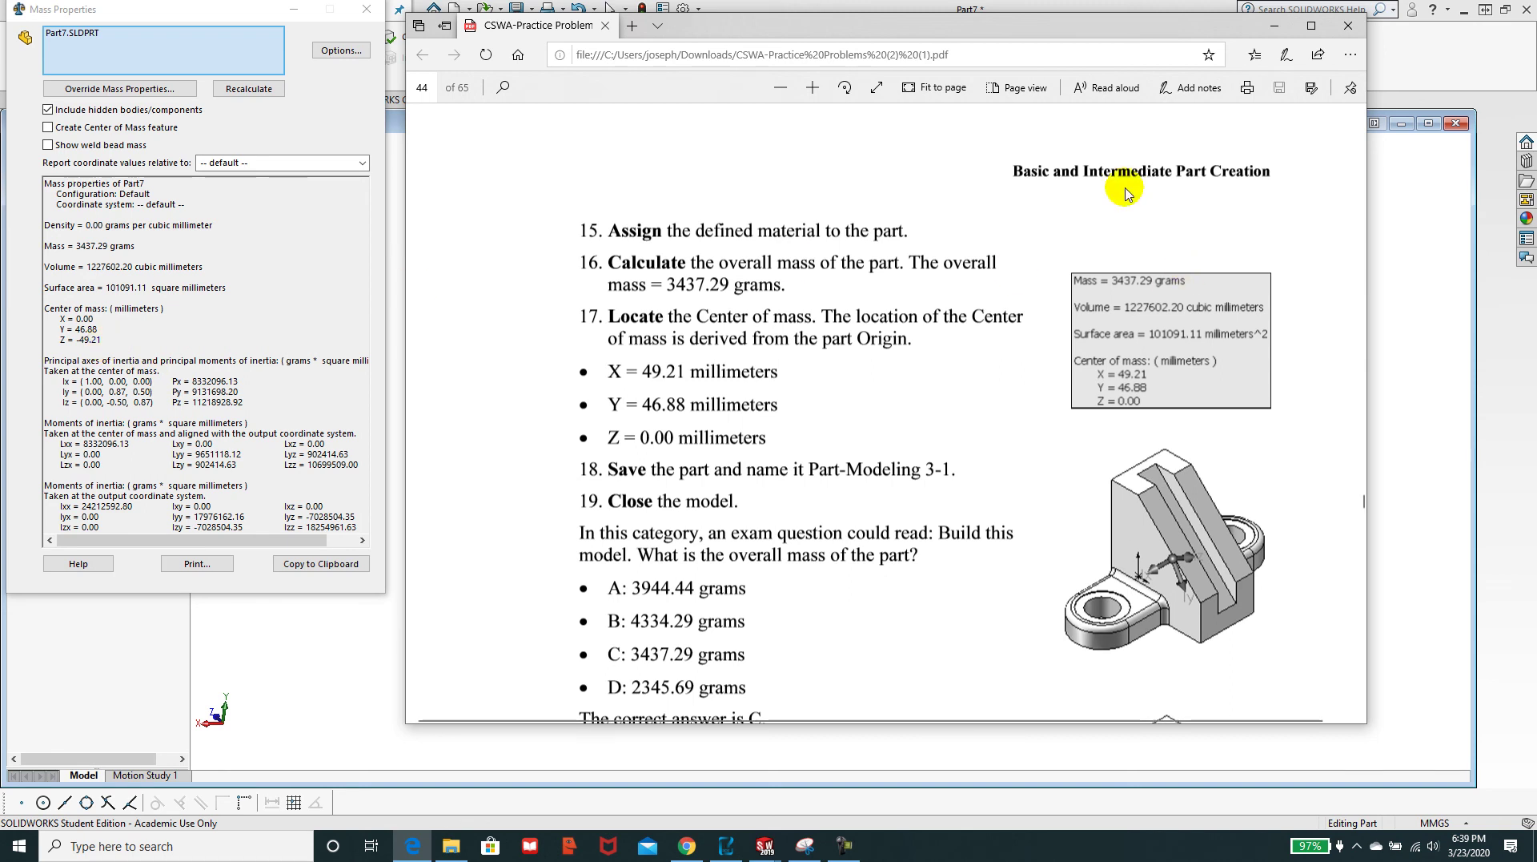
{"action": "left_click_drag", "start_coordinate": [889, 29], "coordinate": [1536, 106]}
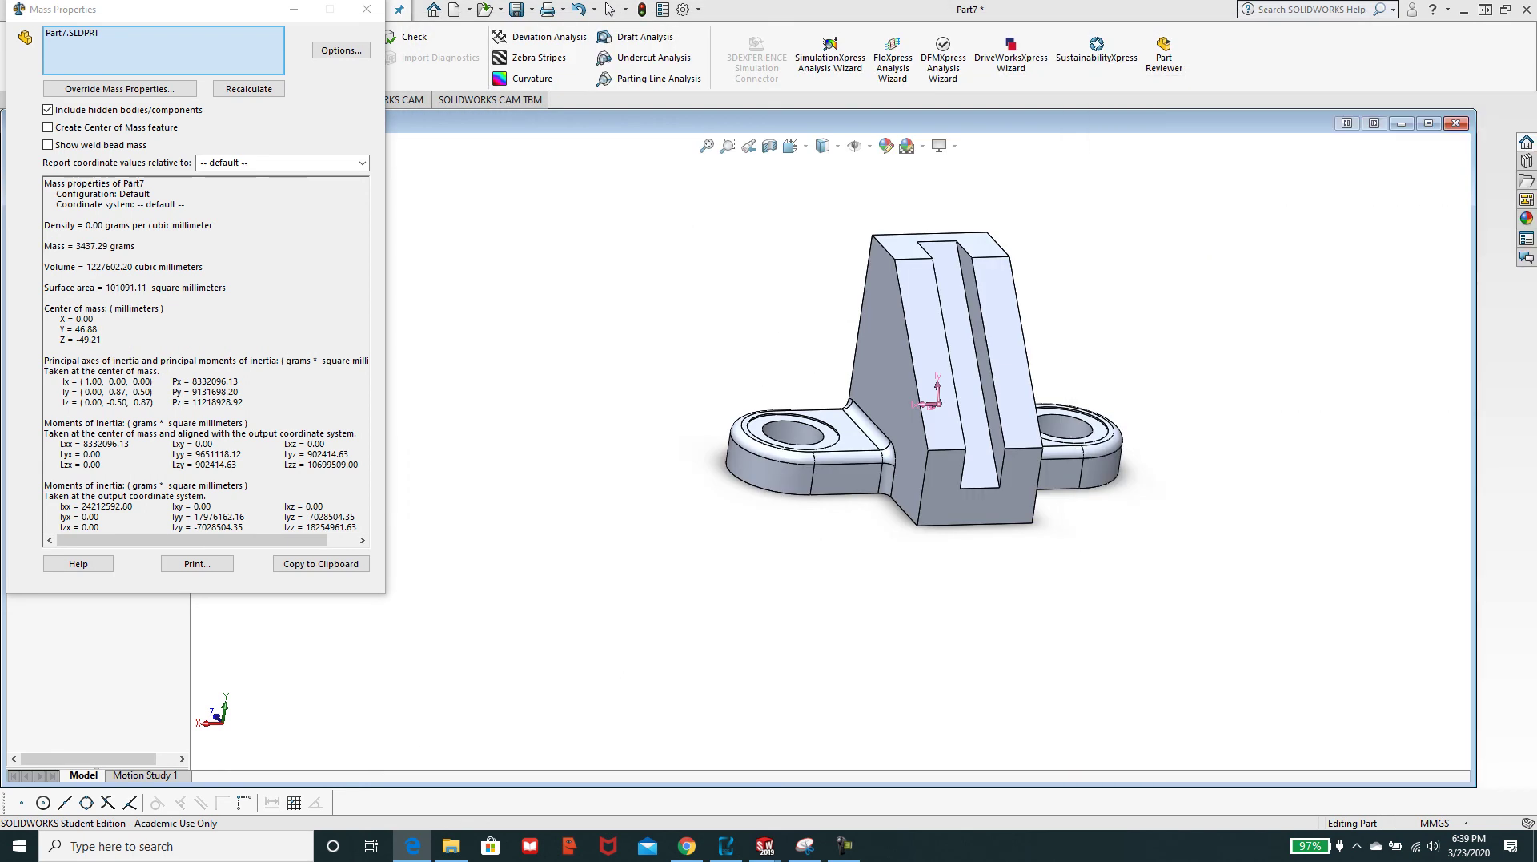
{"action": "left_click_drag", "start_coordinate": [228, 18], "coordinate": [1536, 73]}
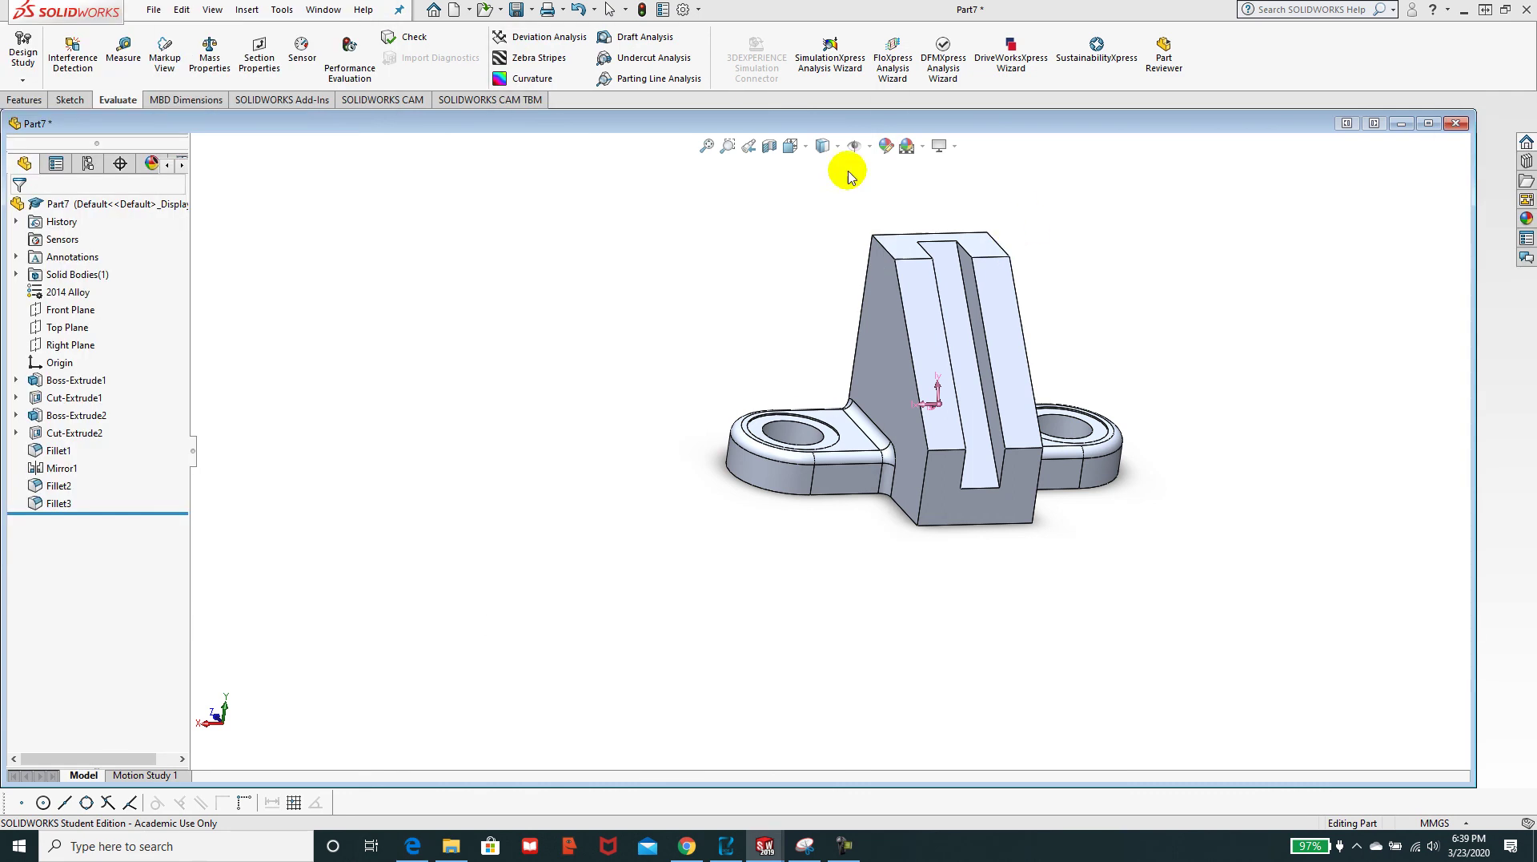